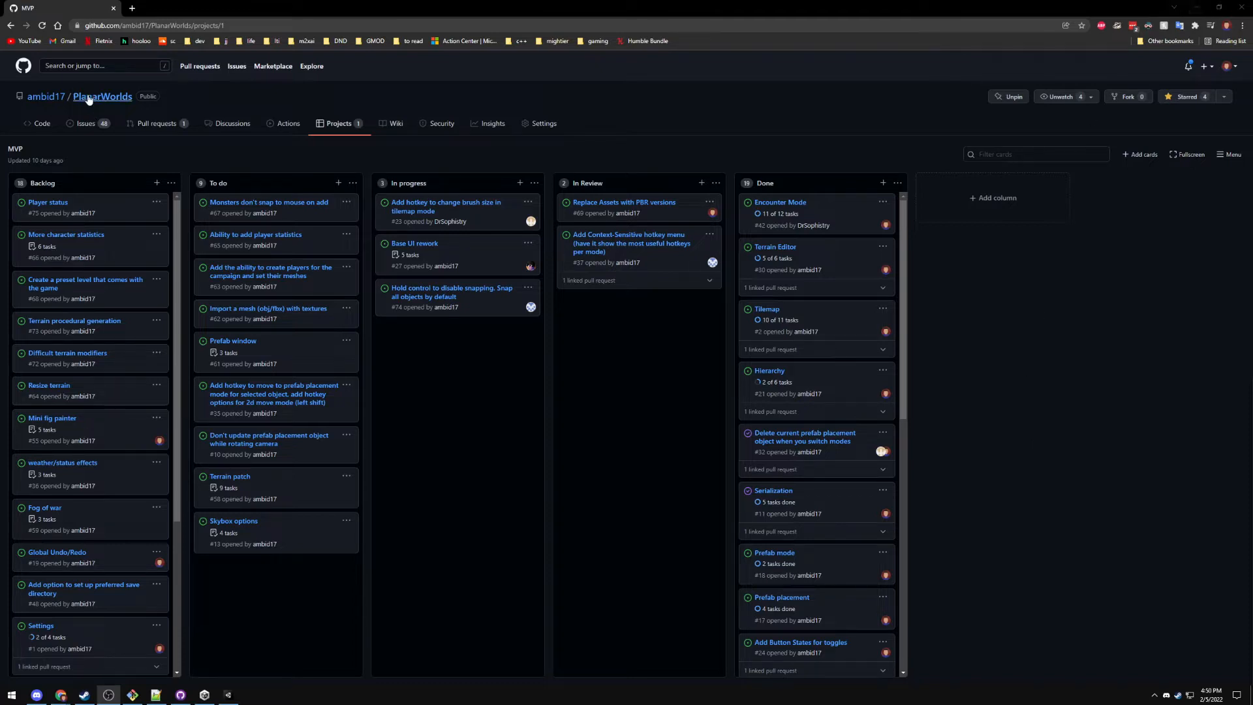
Open the MyFunUnityProject repository from the repository list of the GitHub profile that owns PlanarWorlds
{"action": "mouse_move", "coordinate": [37, 96]}
{"action": "left_click", "coordinate": [41, 97]}
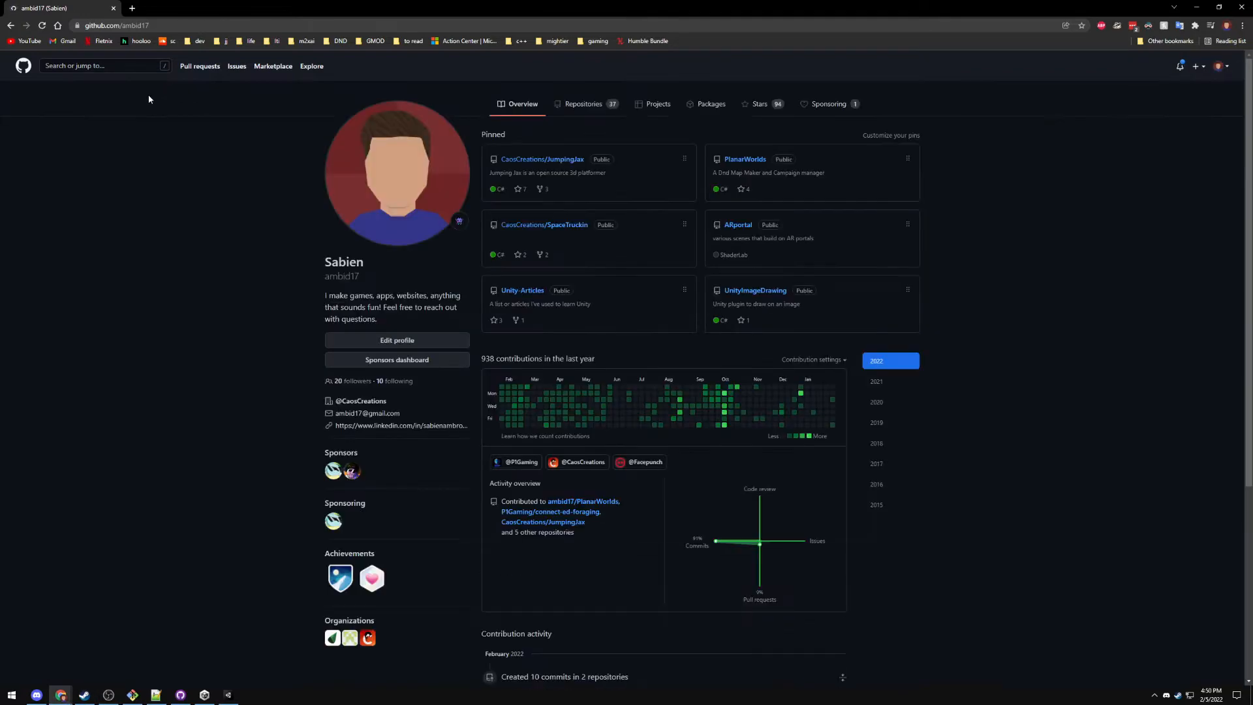
{"action": "left_click", "coordinate": [577, 106]}
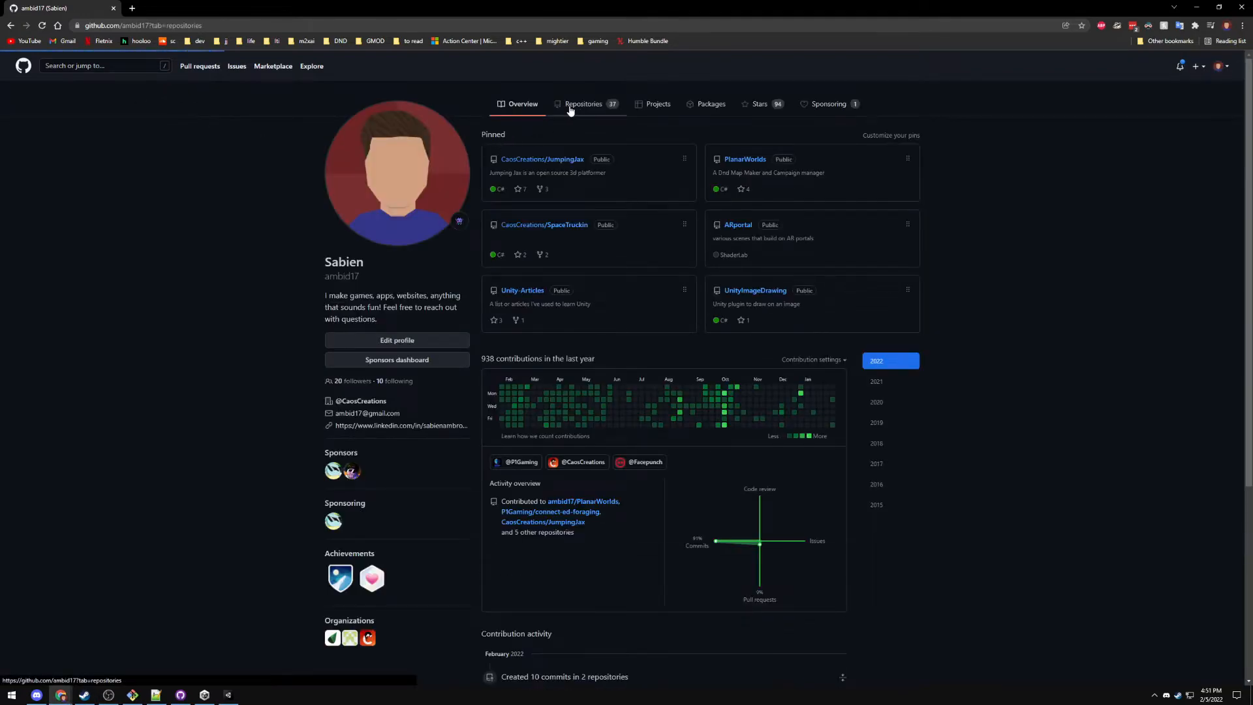
{"action": "left_click", "coordinate": [526, 171]}
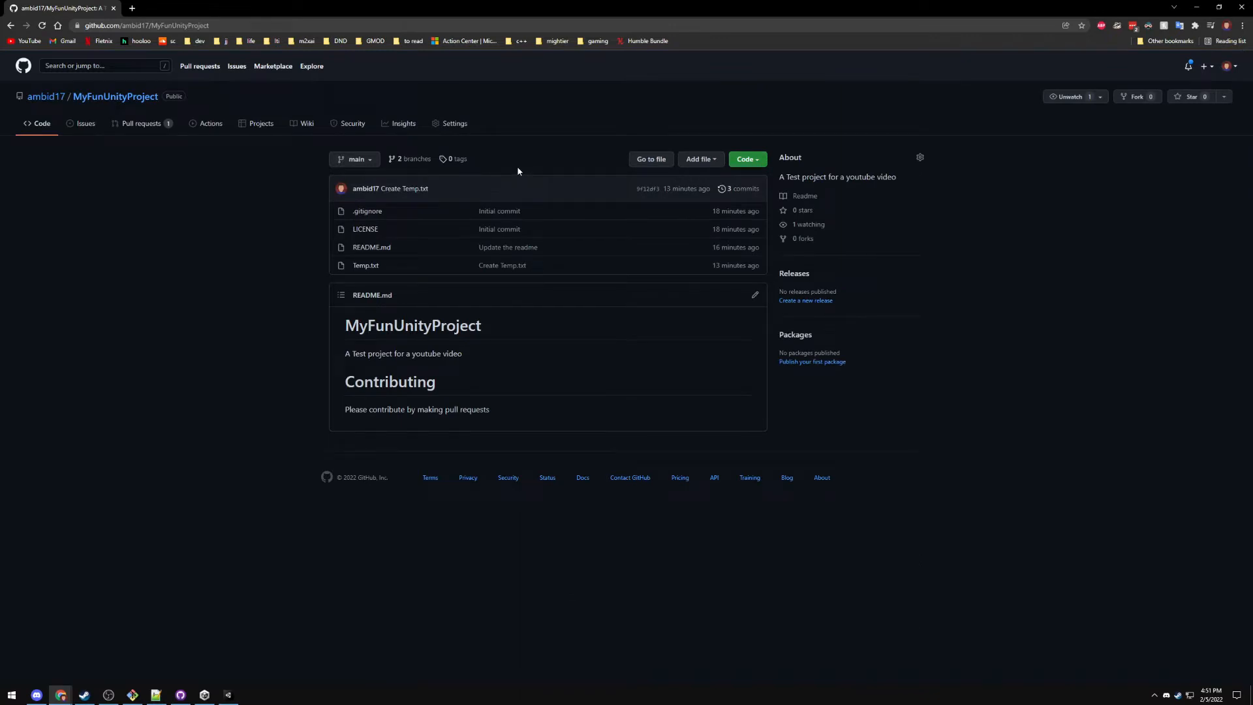
Switch to Unity Hub and start a new project with the 3D template, naming it MyFunGame
{"action": "left_click", "coordinate": [203, 698]}
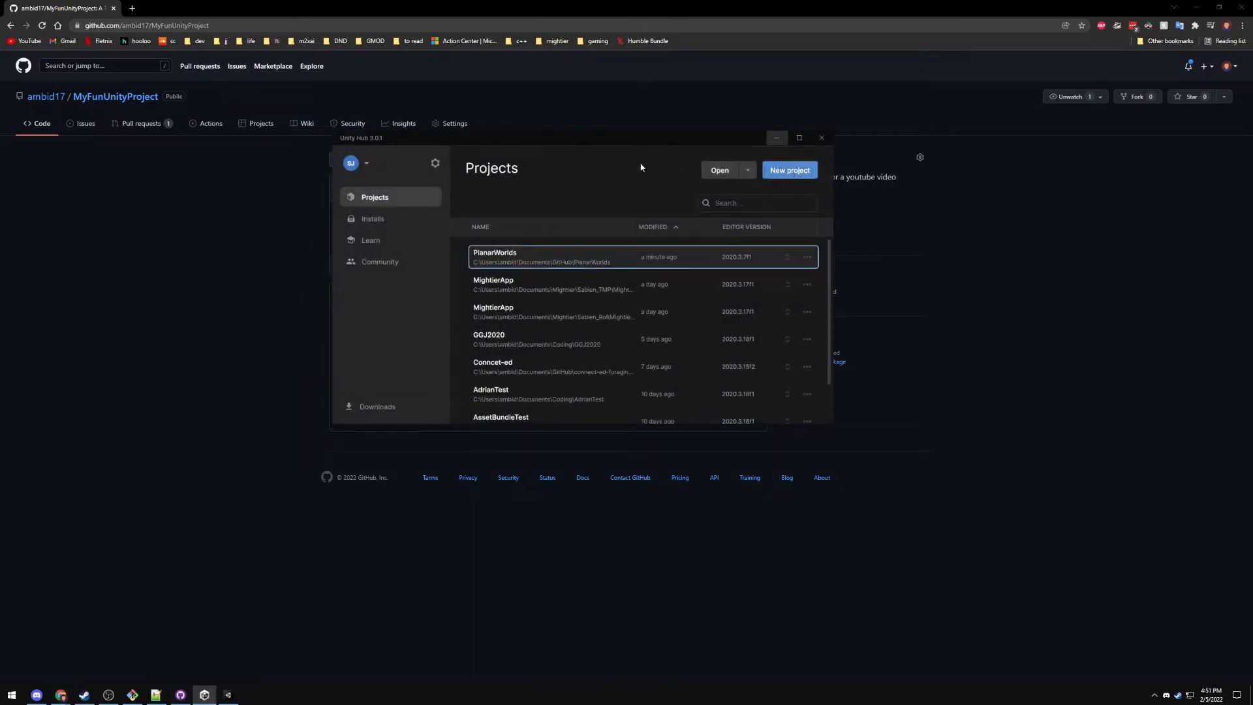
{"action": "left_click", "coordinate": [793, 171]}
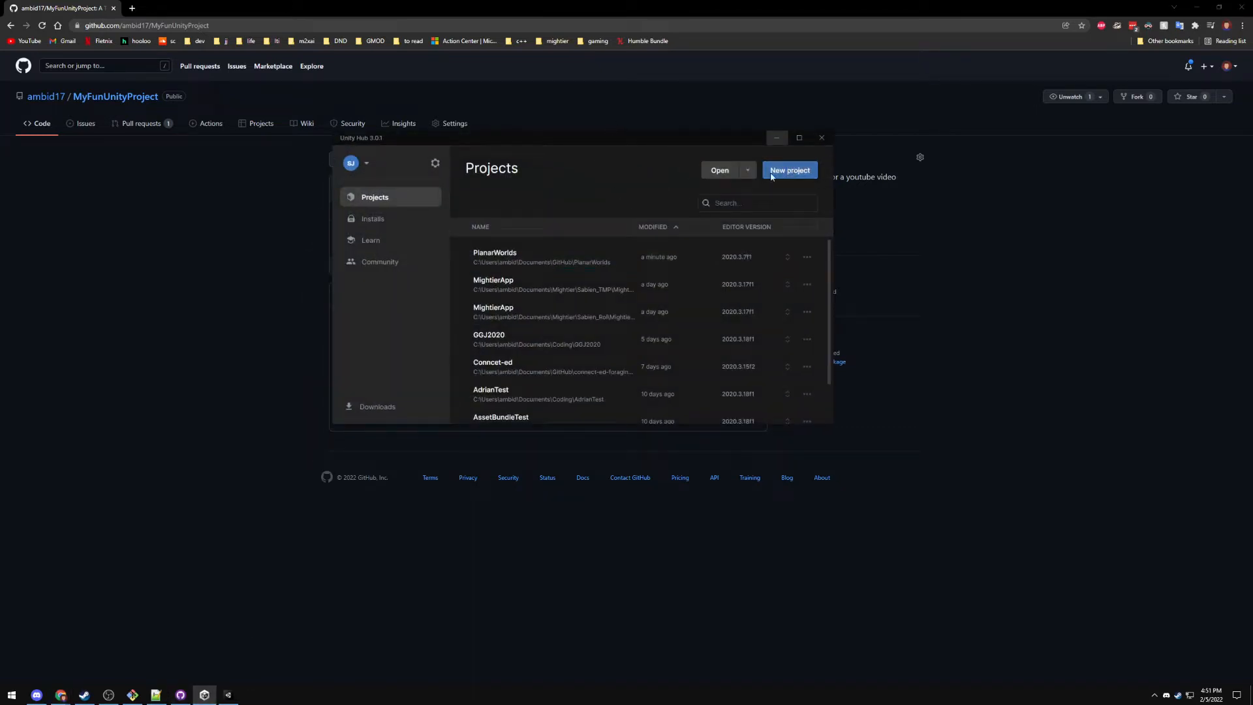
{"action": "left_click_drag", "start_coordinate": [725, 379], "coordinate": [646, 375]}
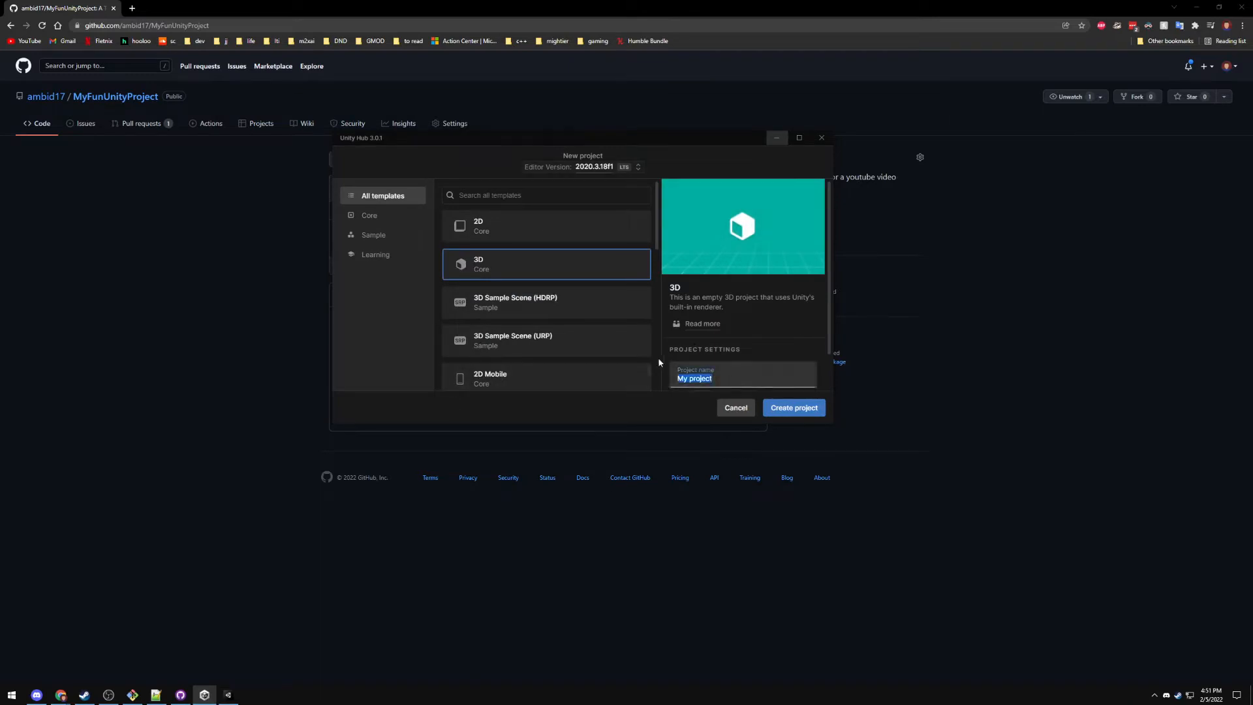
{"action": "type", "text": "My FunGame"}
Set the new project's location to the Documents\GitHub\MyFunUnityProject folder and create the project
{"action": "scroll", "coordinate": [744, 352], "scroll_direction": "down", "scroll_amount": 1}
{"action": "left_click", "coordinate": [800, 369]}
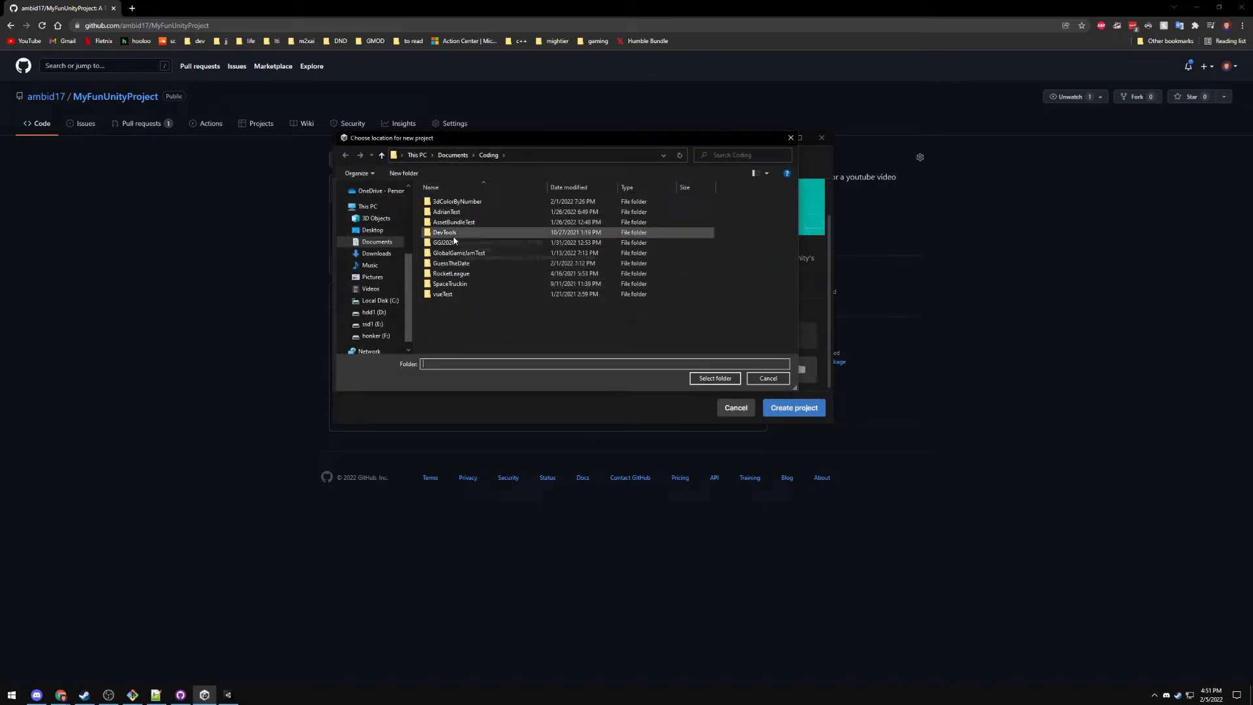
{"action": "left_click", "coordinate": [376, 243]}
{"action": "double_click", "coordinate": [448, 263]}
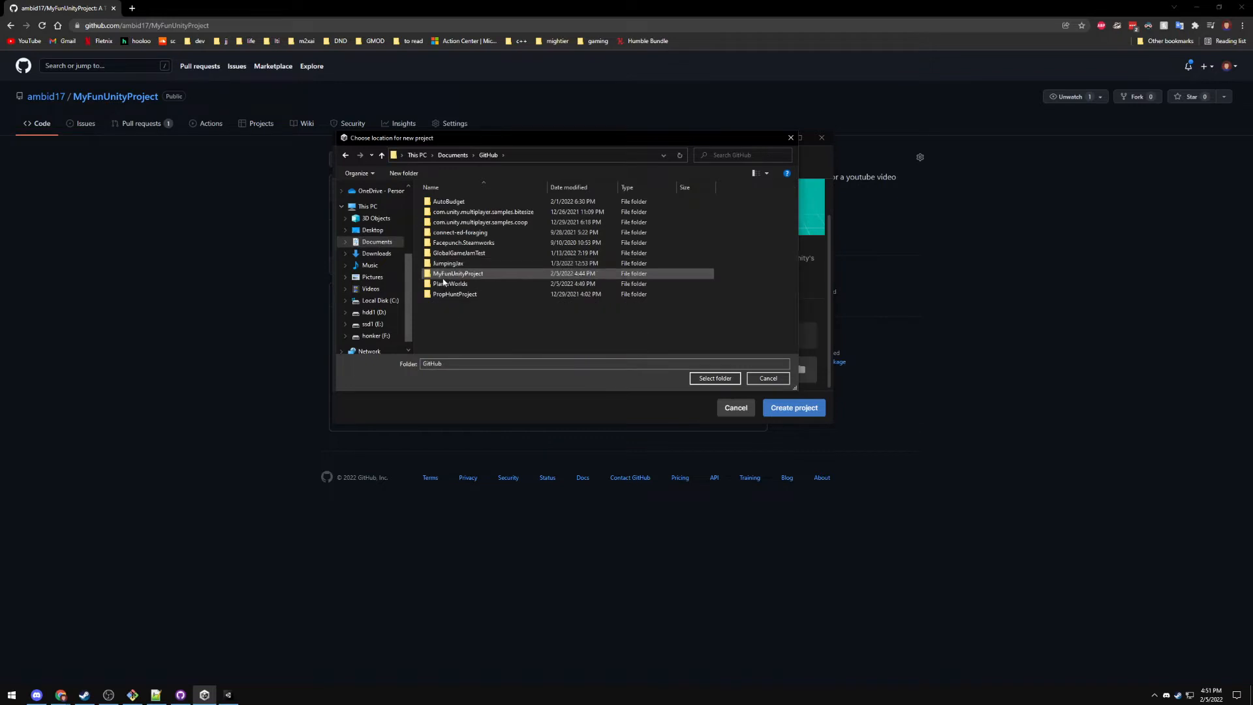
{"action": "left_click", "coordinate": [447, 274]}
{"action": "double_click", "coordinate": [447, 275]}
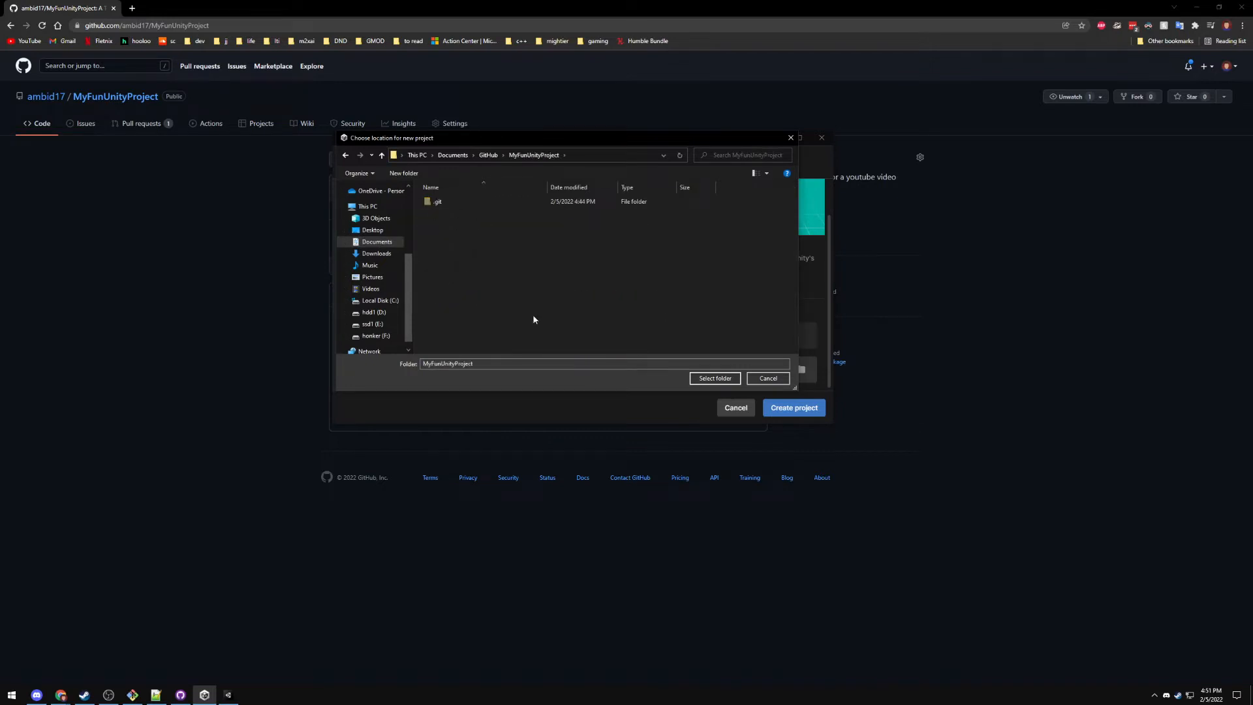
{"action": "left_click", "coordinate": [715, 378]}
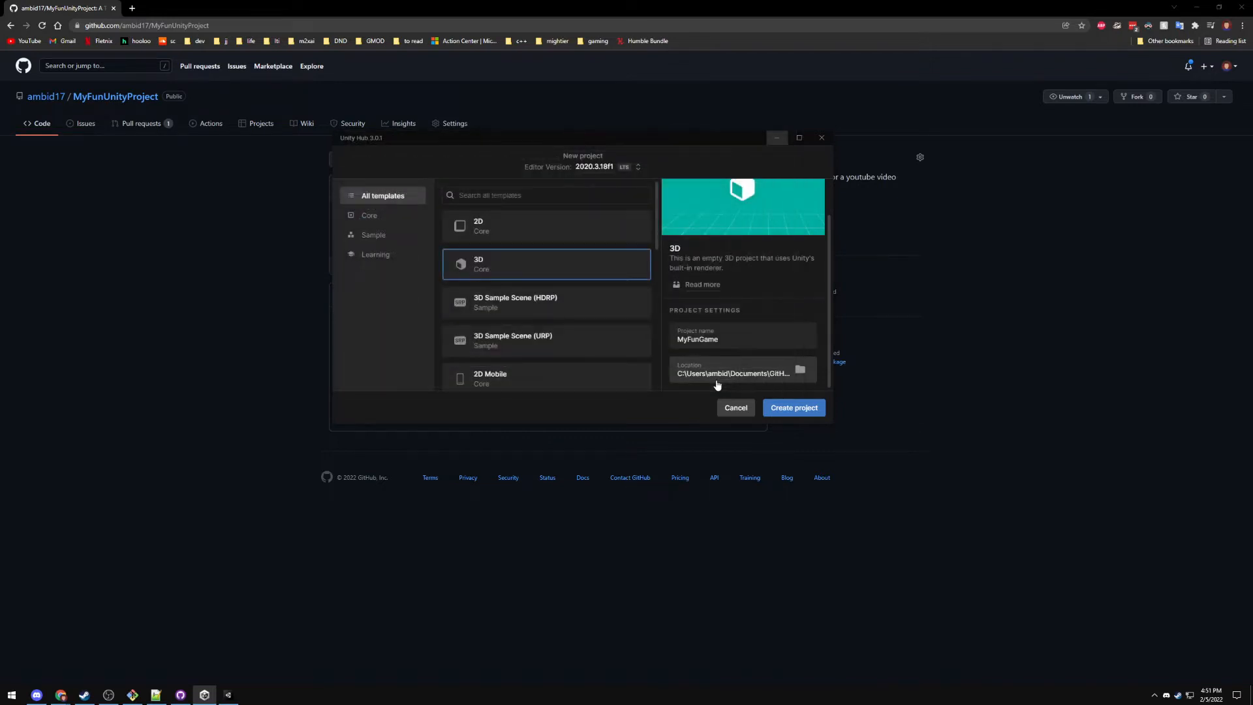
{"action": "left_click", "coordinate": [788, 411]}
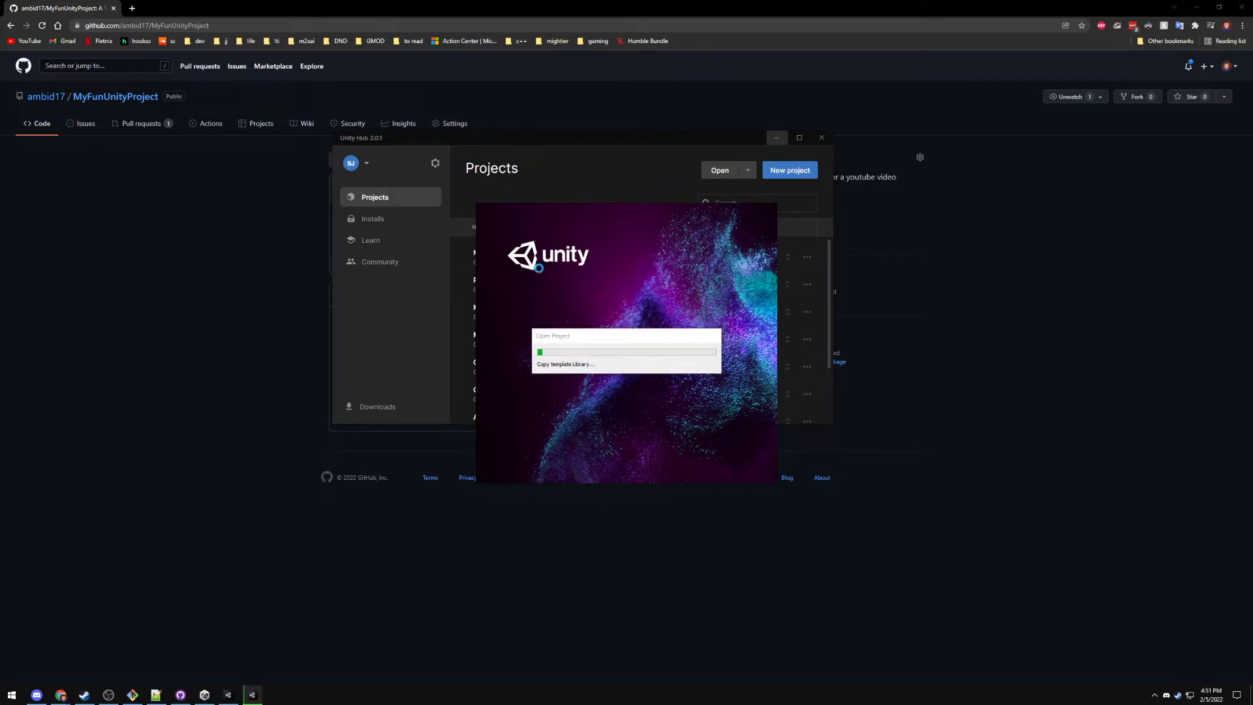
Open File Explorer, browse to Documents\GitHub\MyFunUnityProject and select the MyFunGame folder
{"action": "key", "text": "super+e"}
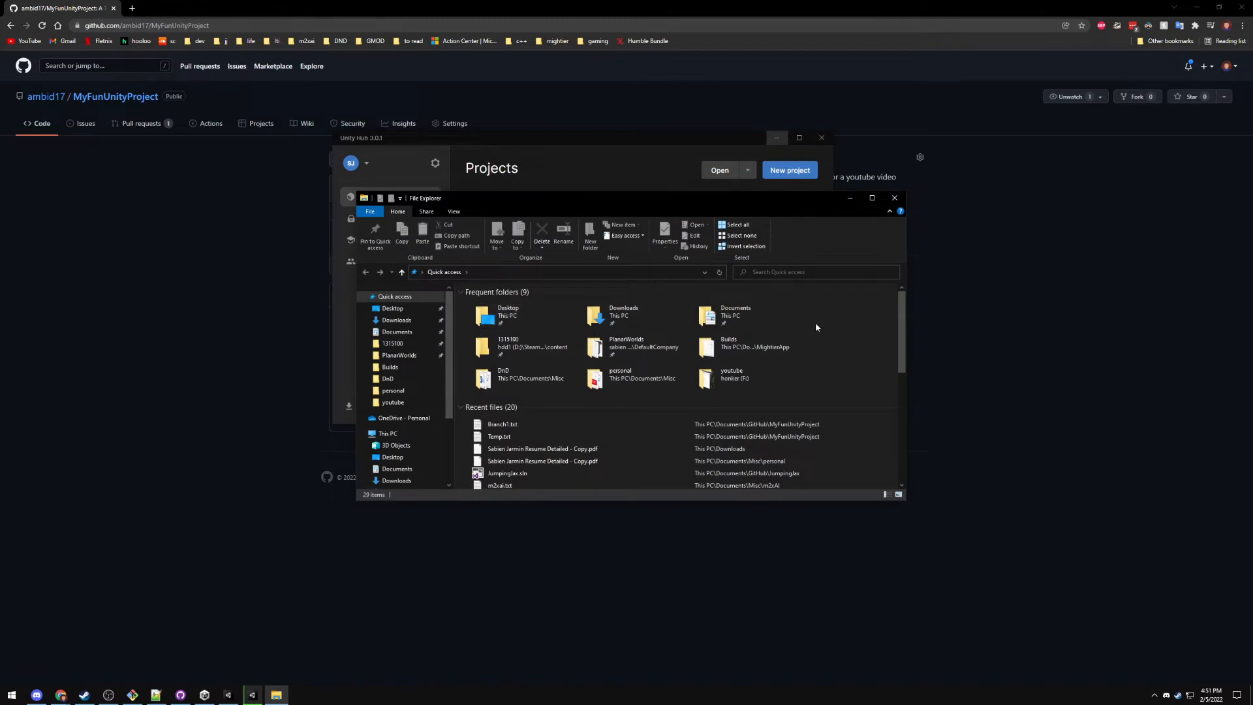
{"action": "double_click", "coordinate": [748, 313]}
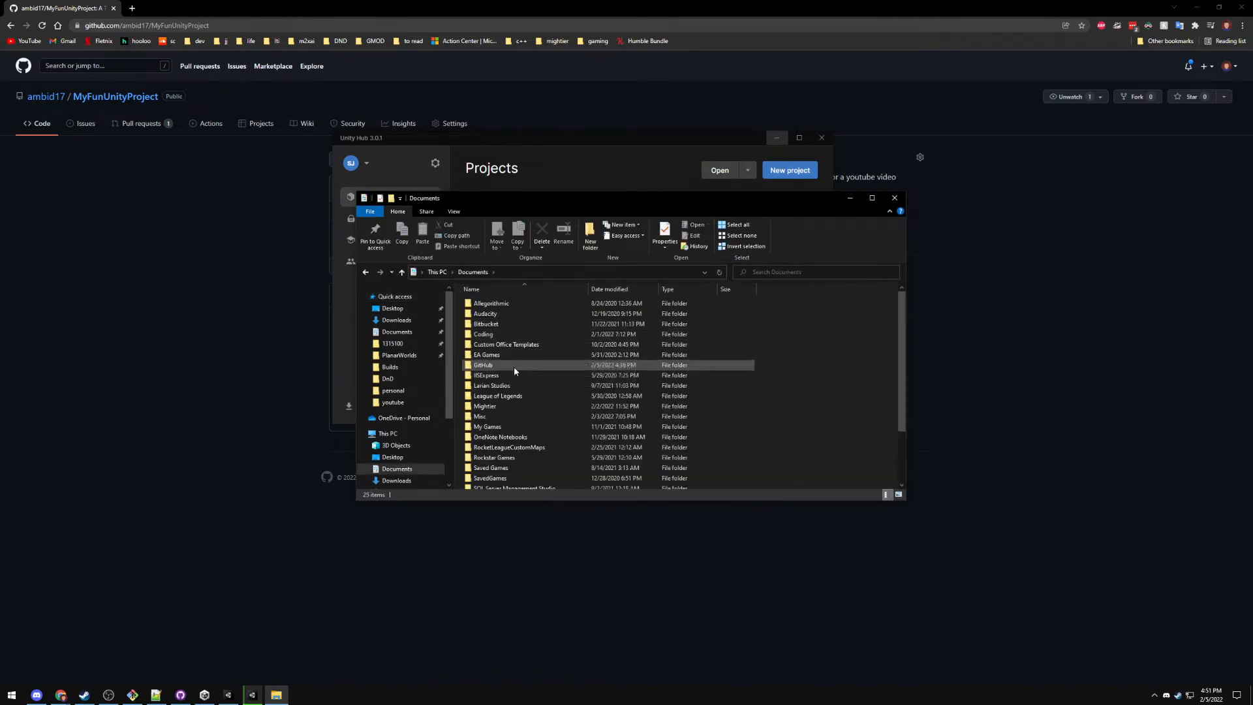
{"action": "double_click", "coordinate": [514, 366]}
{"action": "double_click", "coordinate": [498, 375]}
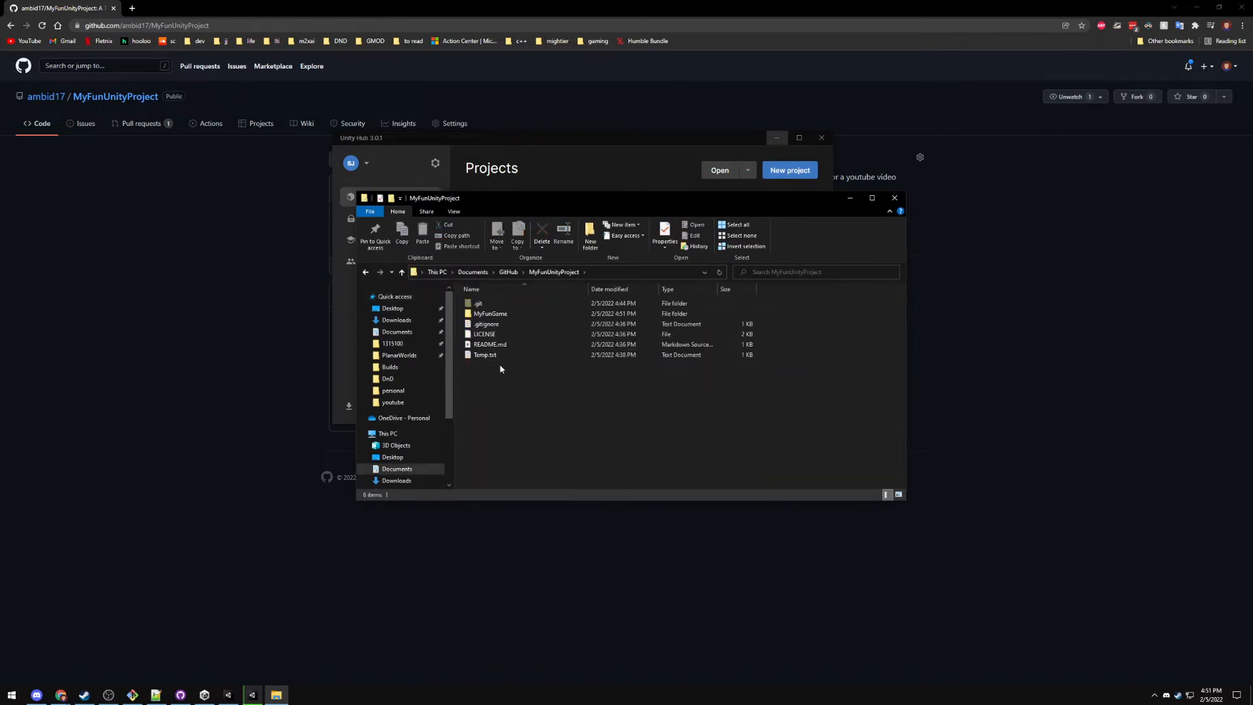
{"action": "left_click", "coordinate": [507, 314]}
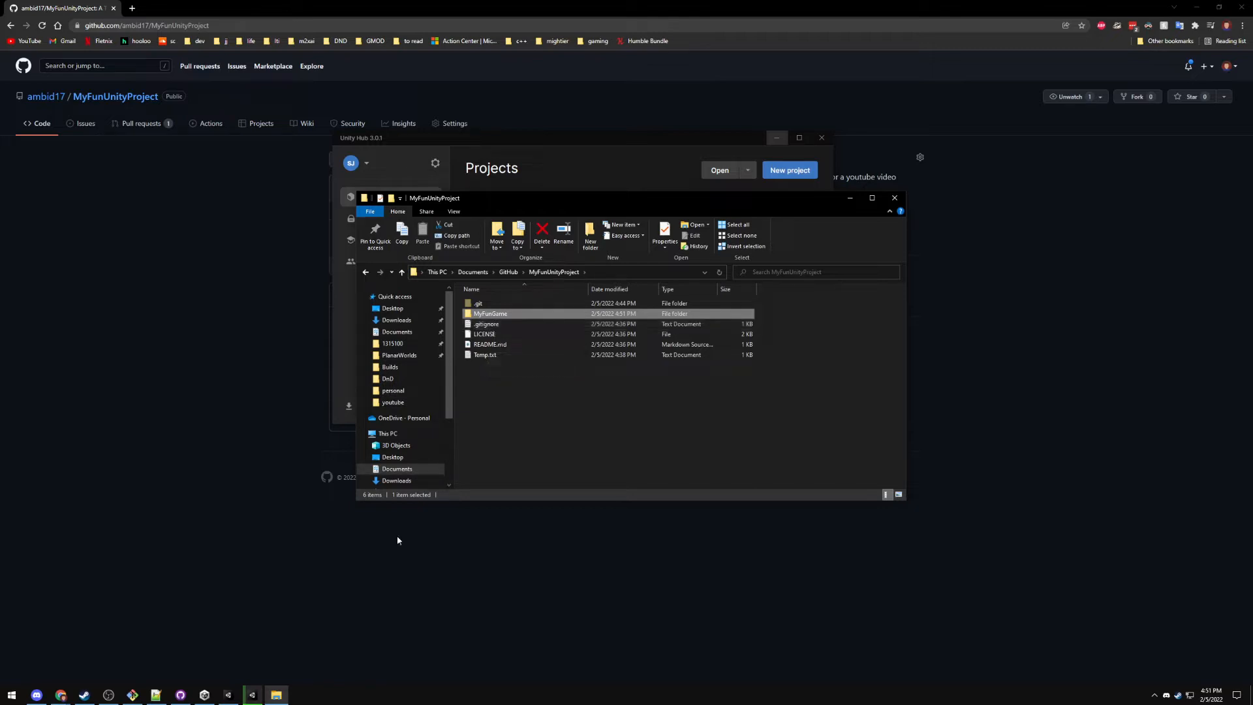
Switch to GitHub Desktop and make MyFunUnityProject the current repository
{"action": "left_click", "coordinate": [180, 694]}
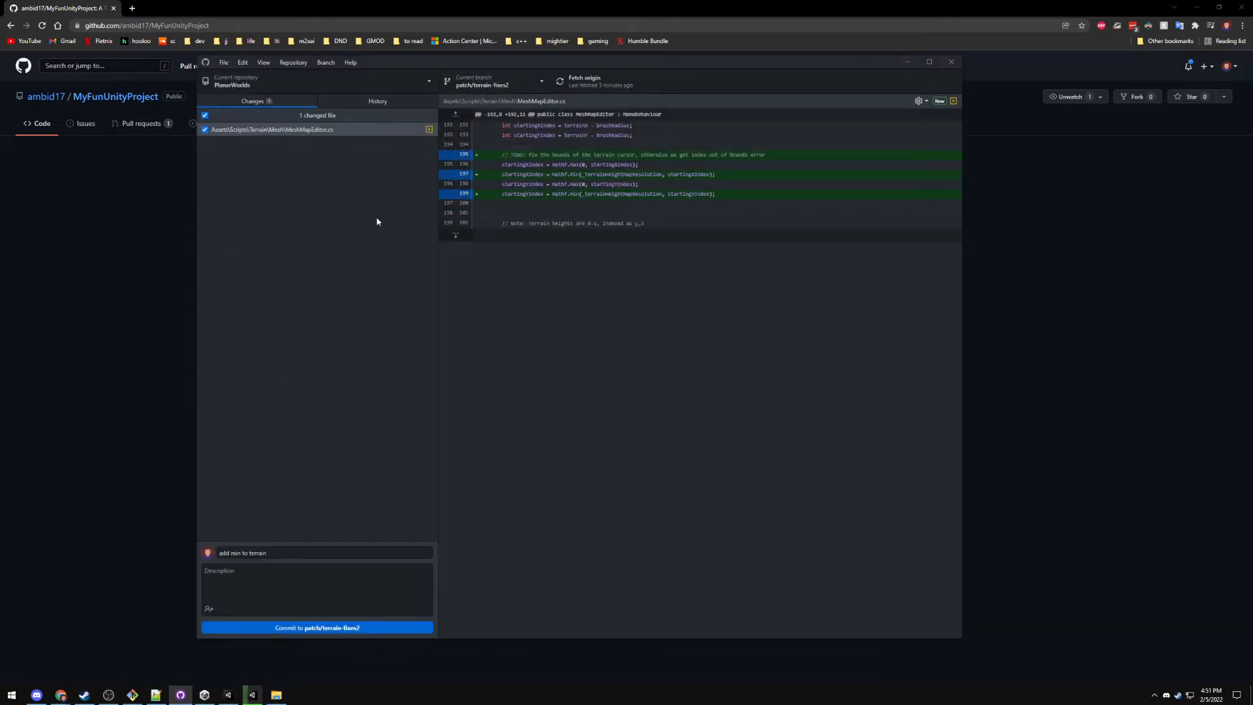
{"action": "left_click", "coordinate": [363, 83]}
{"action": "left_click", "coordinate": [306, 350]}
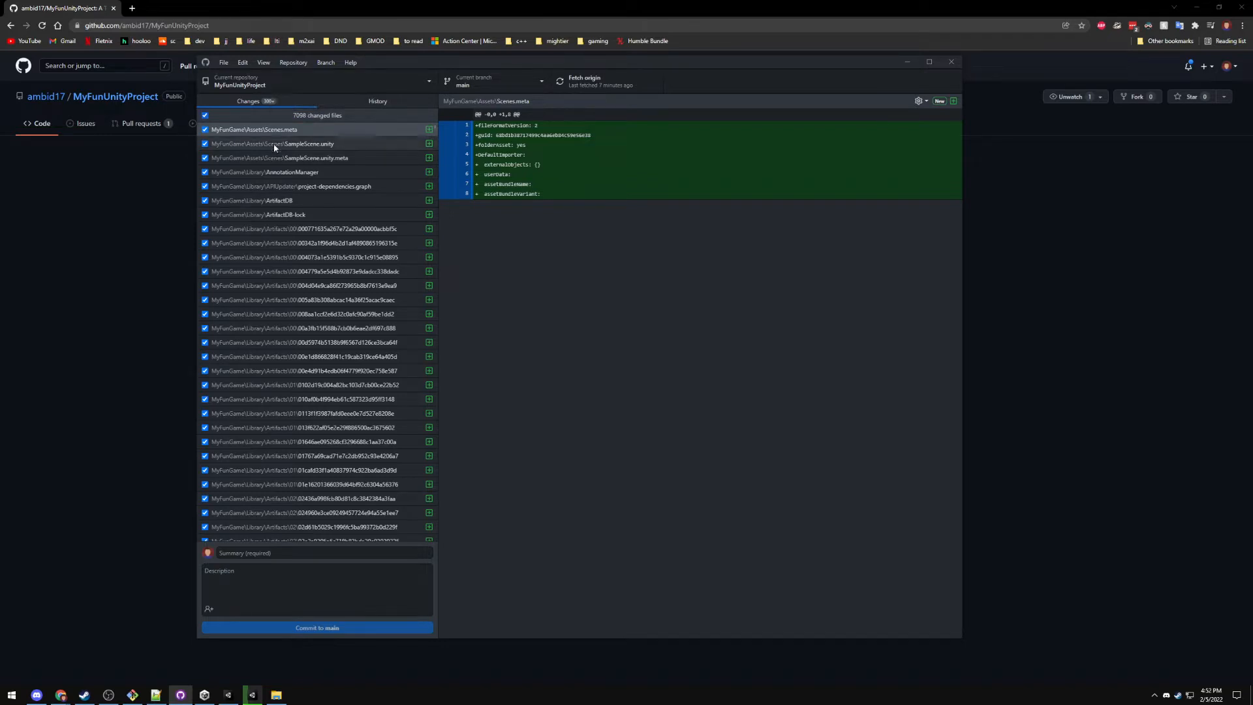
Examine the uncommitted changes, viewing the Library ArtifactDB file and the Library artifacts listed below it
{"action": "left_click", "coordinate": [232, 202]}
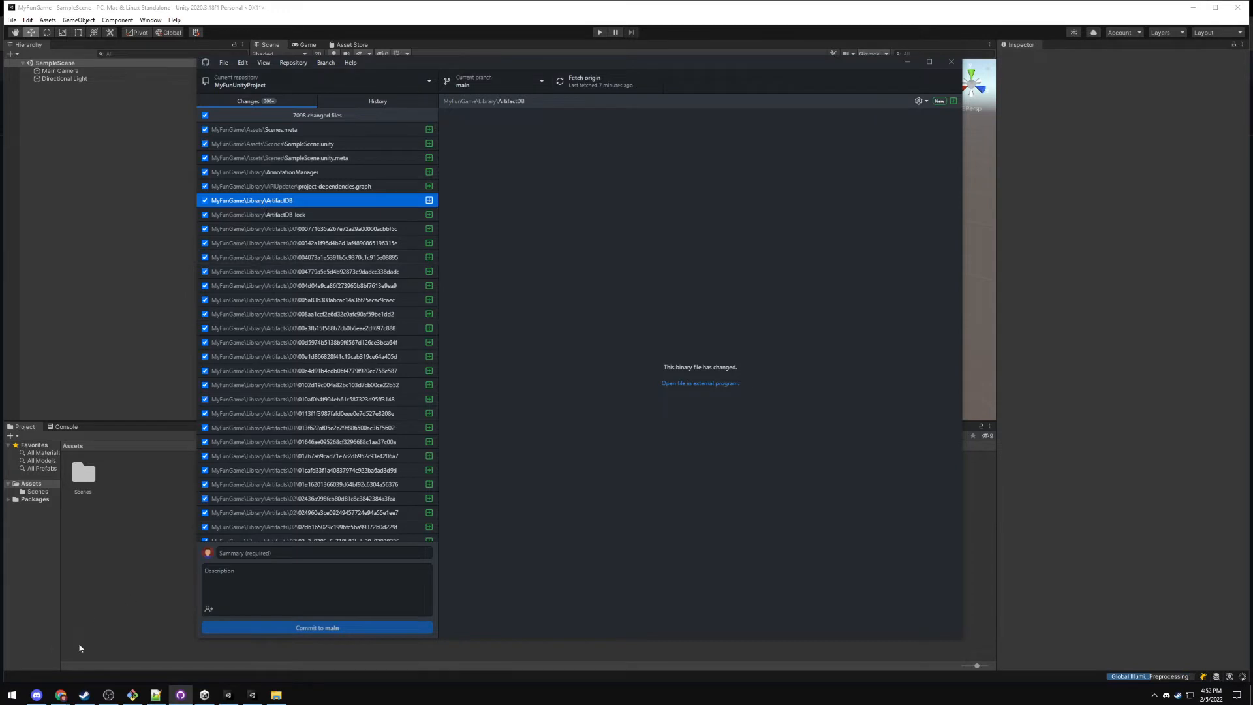
{"action": "mouse_move", "coordinate": [66, 699]}
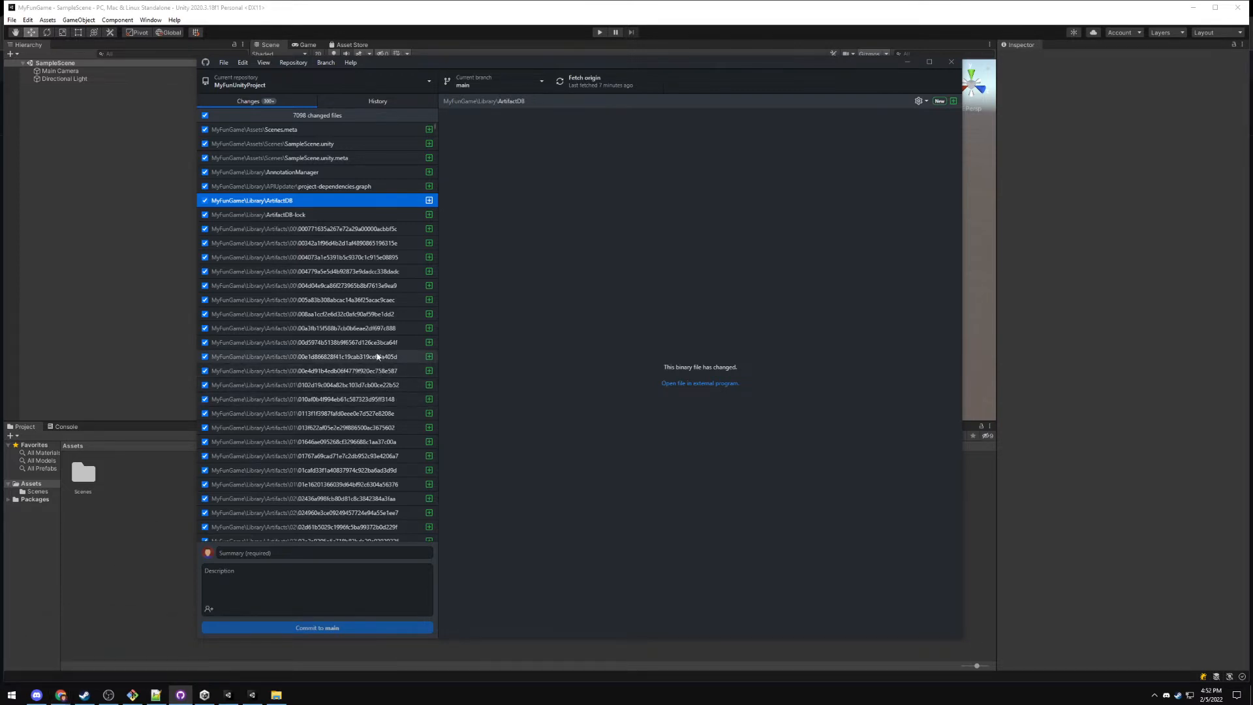
{"action": "scroll", "coordinate": [297, 329], "scroll_direction": "down", "scroll_amount": 3}
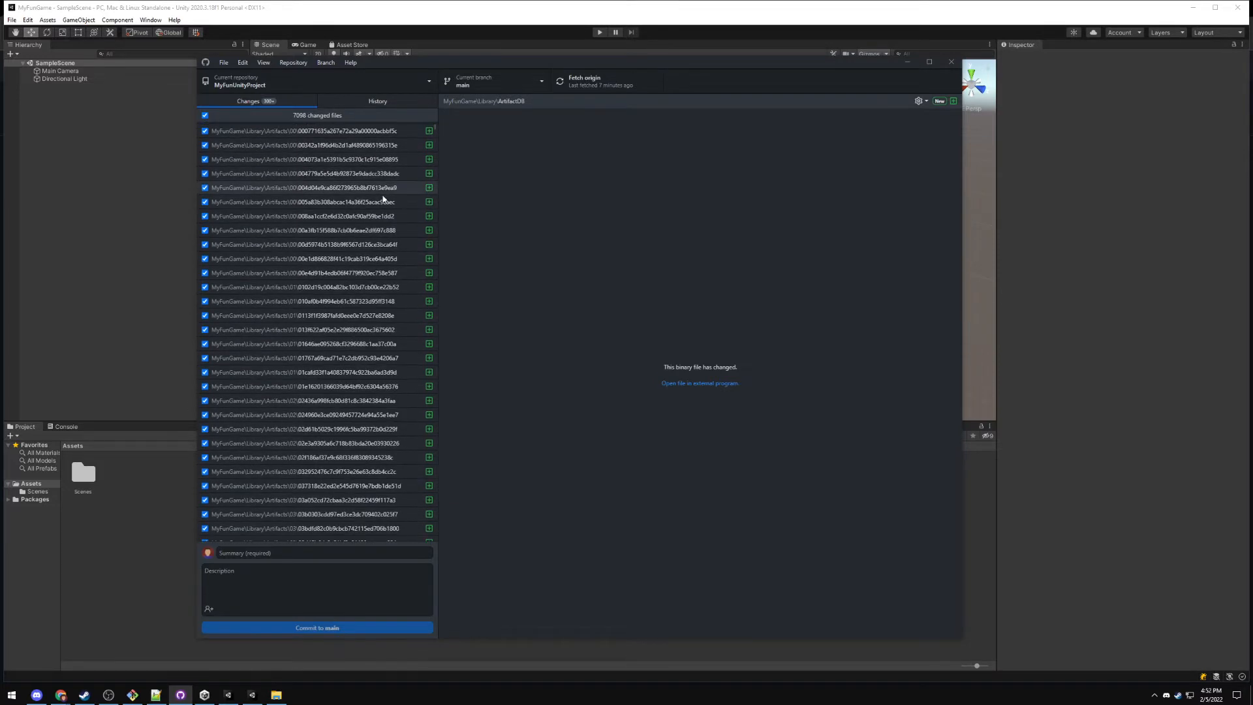
{"action": "scroll", "coordinate": [384, 199], "scroll_direction": "down", "scroll_amount": 12}
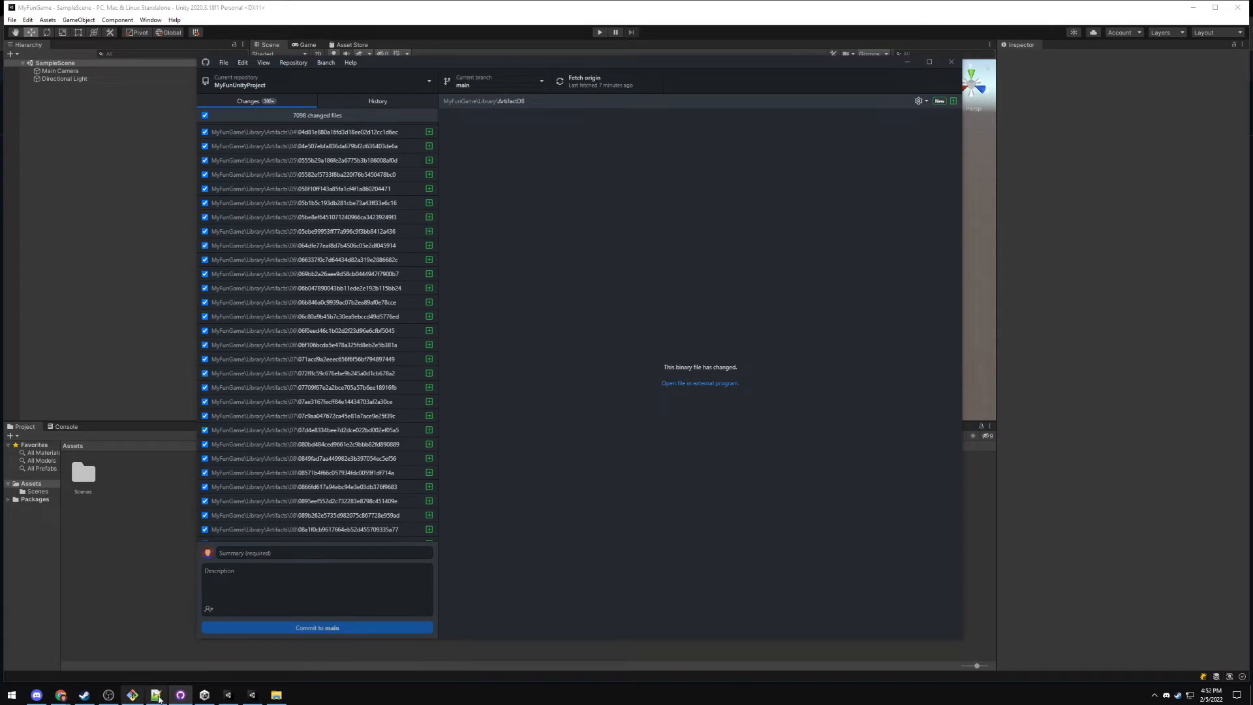
Switch to File Explorer and open the Assets folder inside MyFunGame
{"action": "left_click", "coordinate": [276, 695]}
{"action": "double_click", "coordinate": [491, 314]}
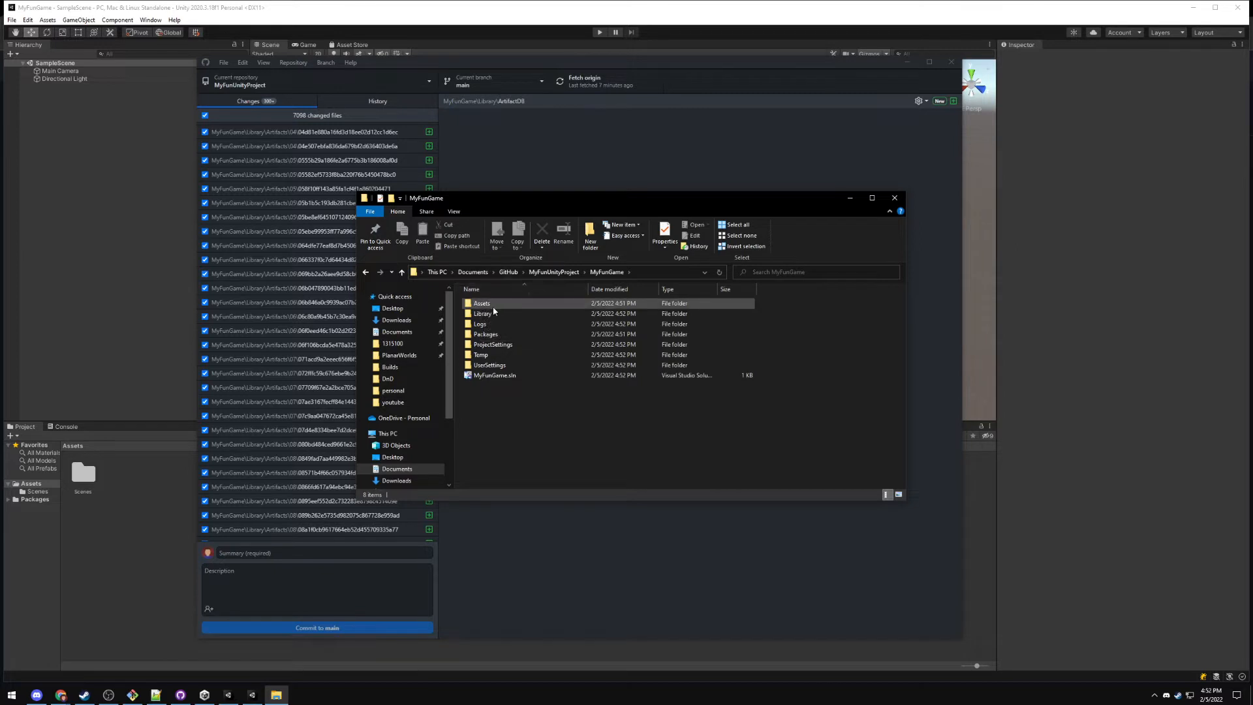
{"action": "double_click", "coordinate": [483, 304]}
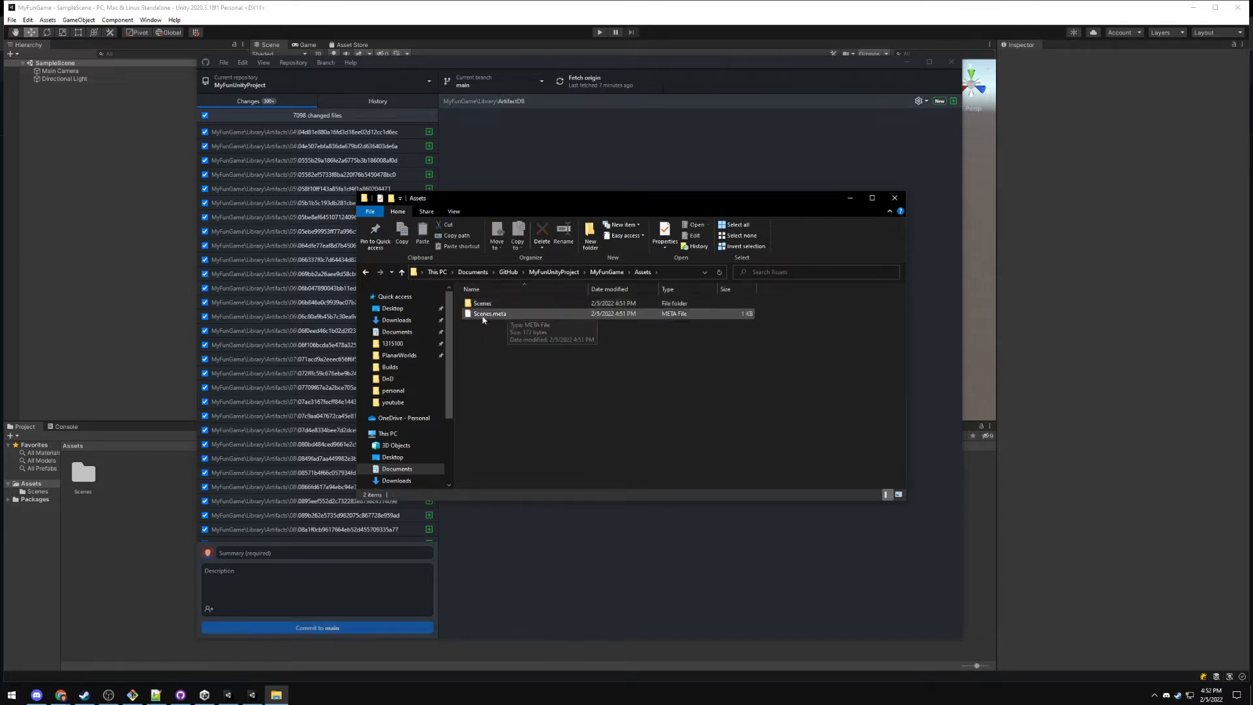
Switch to the Unity editor, widen the project's folder tree and show the contents of Assets > Scenes
{"action": "left_click", "coordinate": [52, 485]}
{"action": "left_click_drag", "start_coordinate": [61, 486], "coordinate": [103, 486]}
{"action": "left_click", "coordinate": [39, 491]}
Switch back to File Explorer, open the Scenes folder and select SampleScene.unity.meta
{"action": "key", "text": "alt+Tab"}
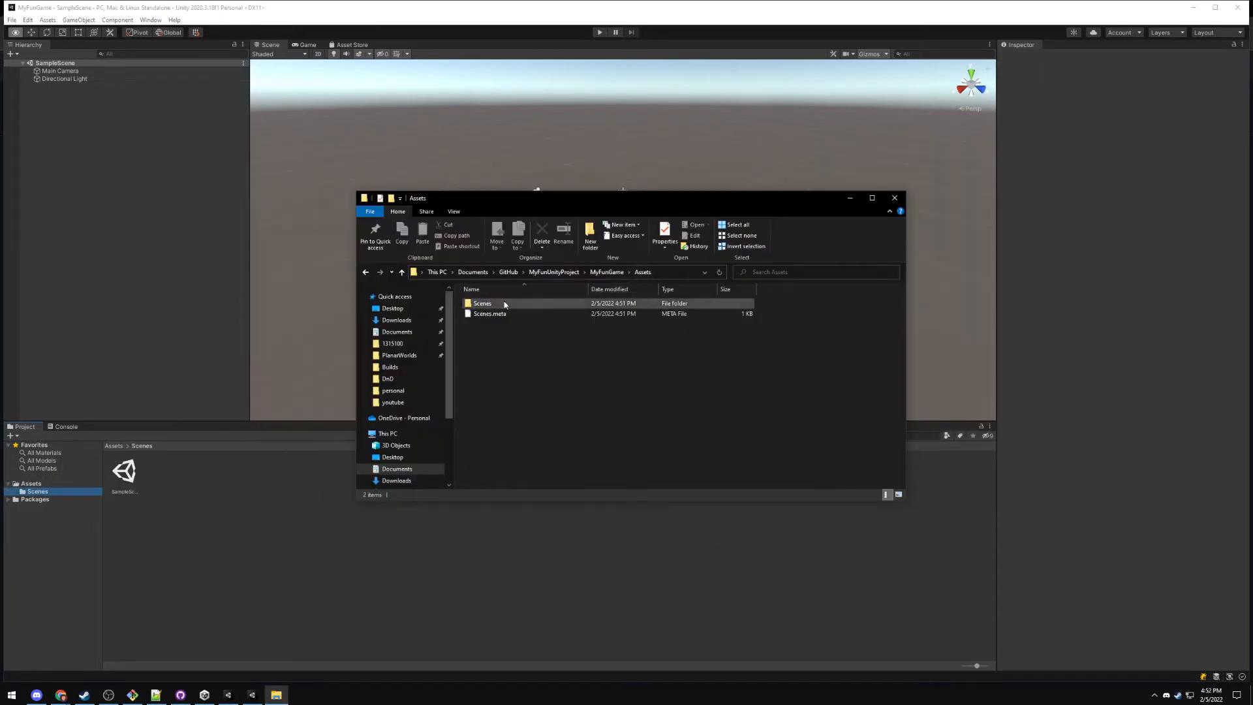
{"action": "double_click", "coordinate": [483, 304]}
{"action": "left_click", "coordinate": [484, 305]}
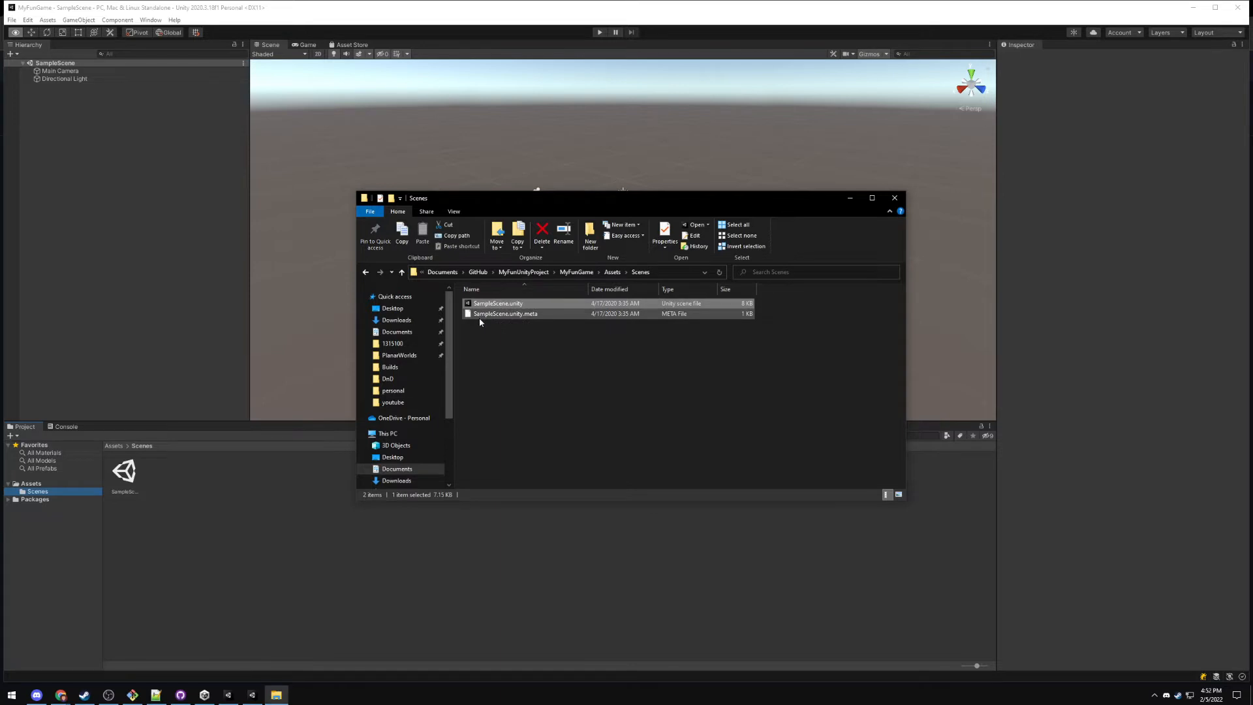
{"action": "left_click", "coordinate": [495, 316]}
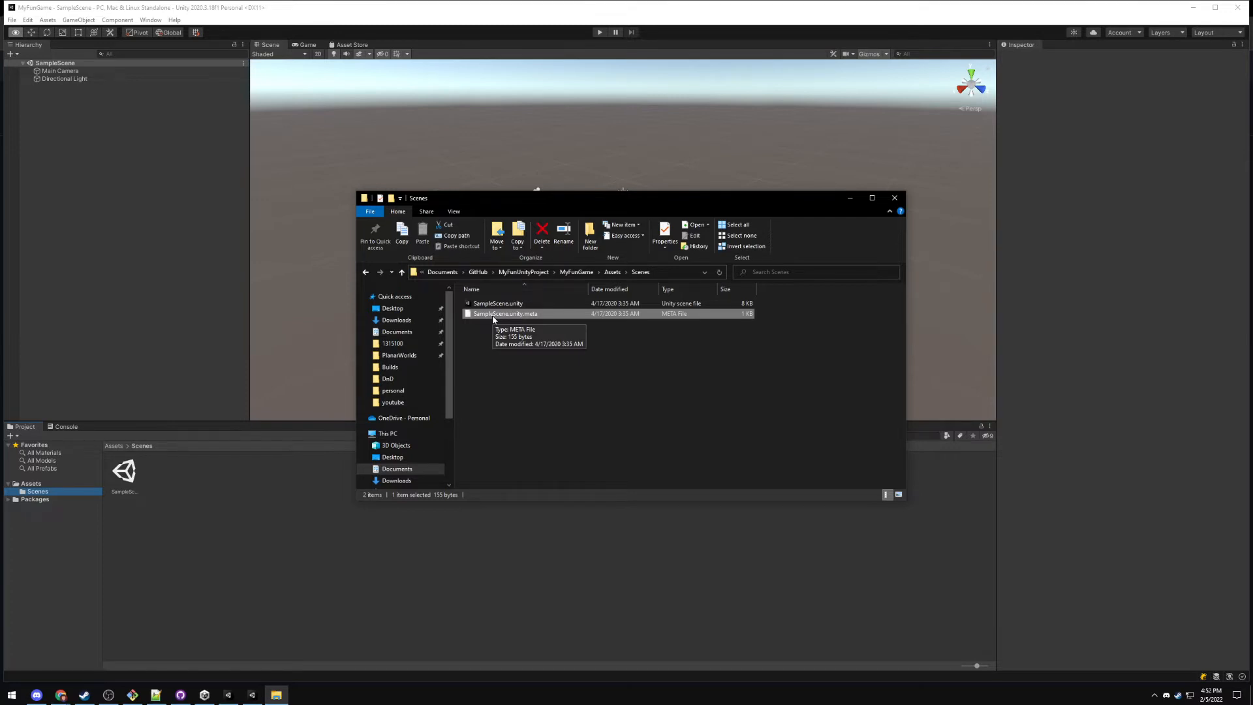
Go back up to the MyFunGame folder and examine its generated folders, including Library, Logs and Temp
{"action": "key", "text": "alt+Up"}
{"action": "key", "text": "alt+Up"}
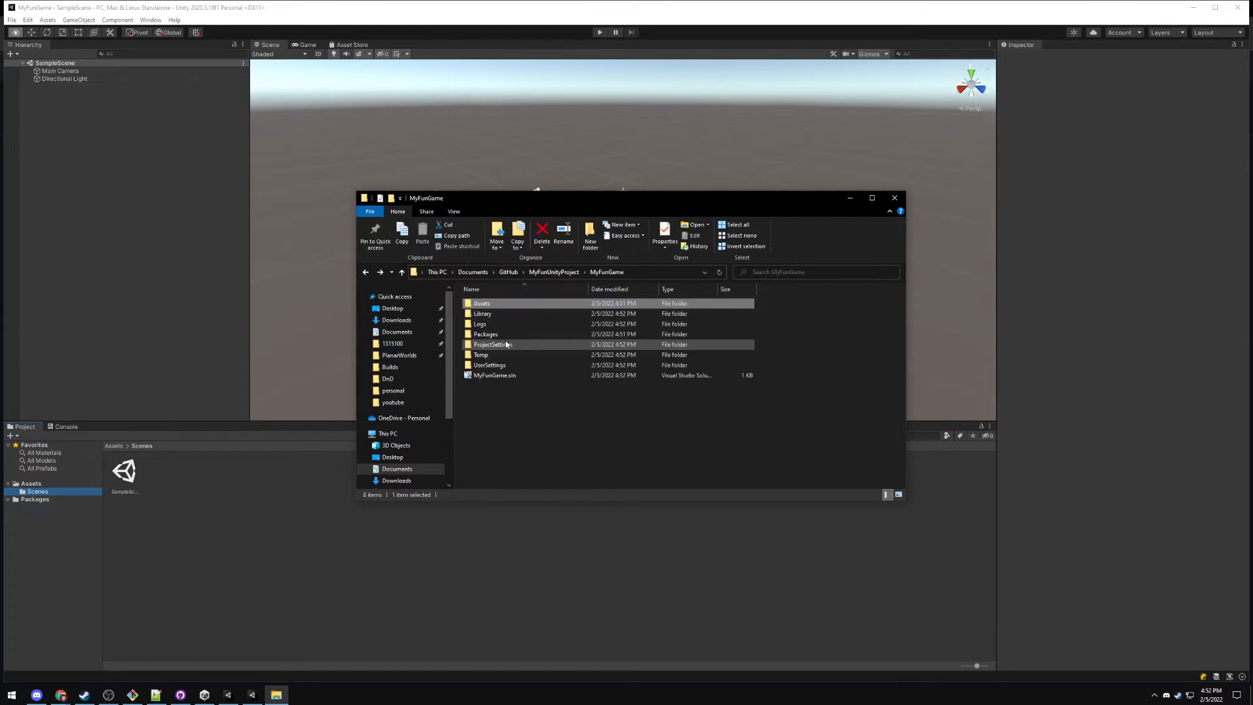
{"action": "left_click", "coordinate": [471, 314]}
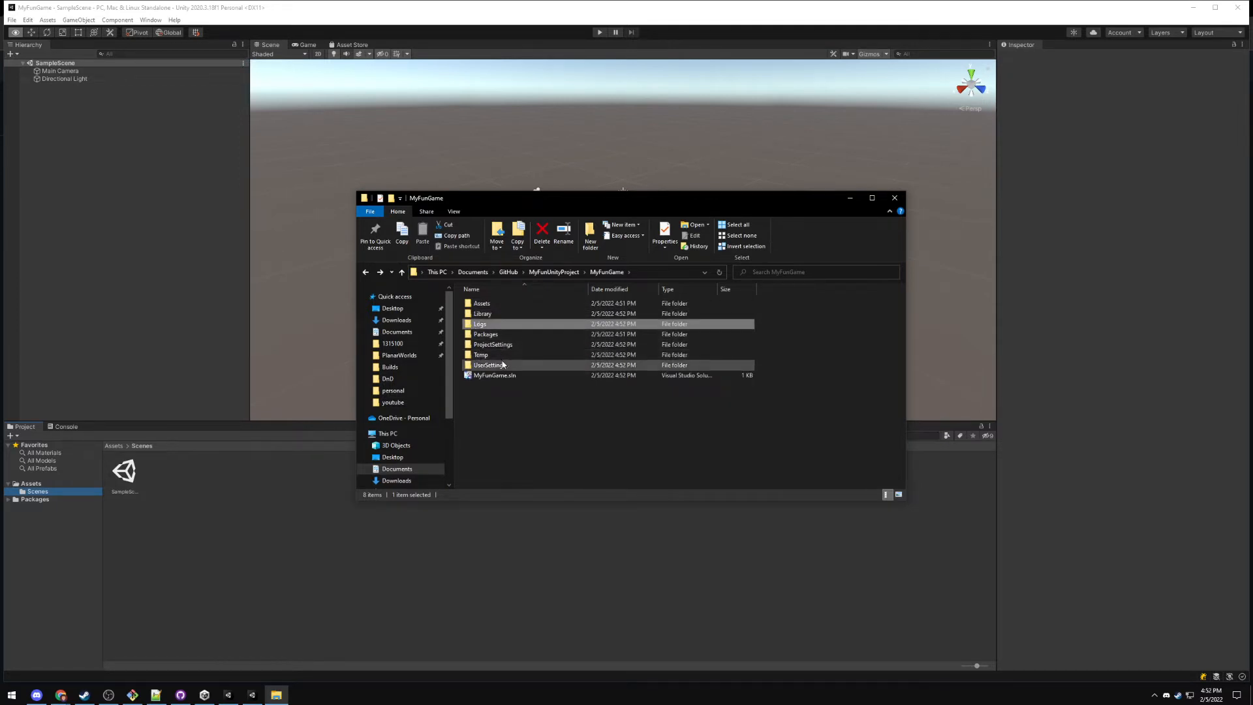
{"action": "left_click", "coordinate": [523, 355]}
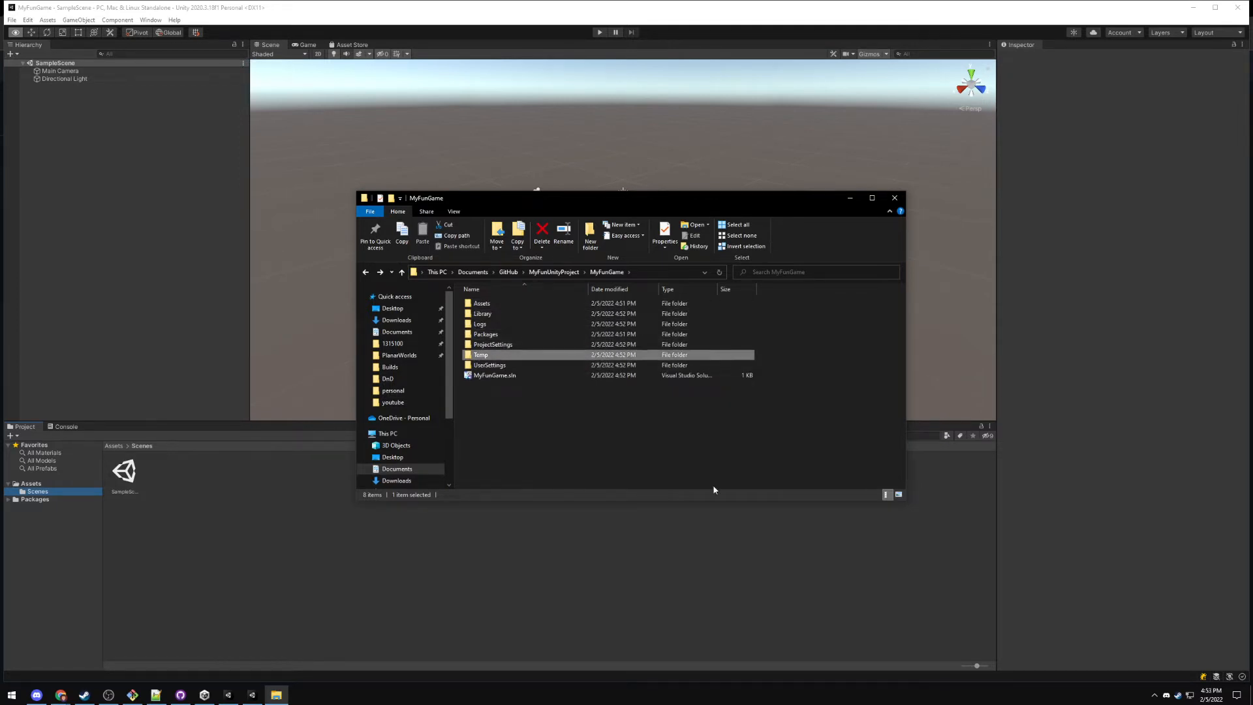
{"action": "left_click", "coordinate": [542, 399]}
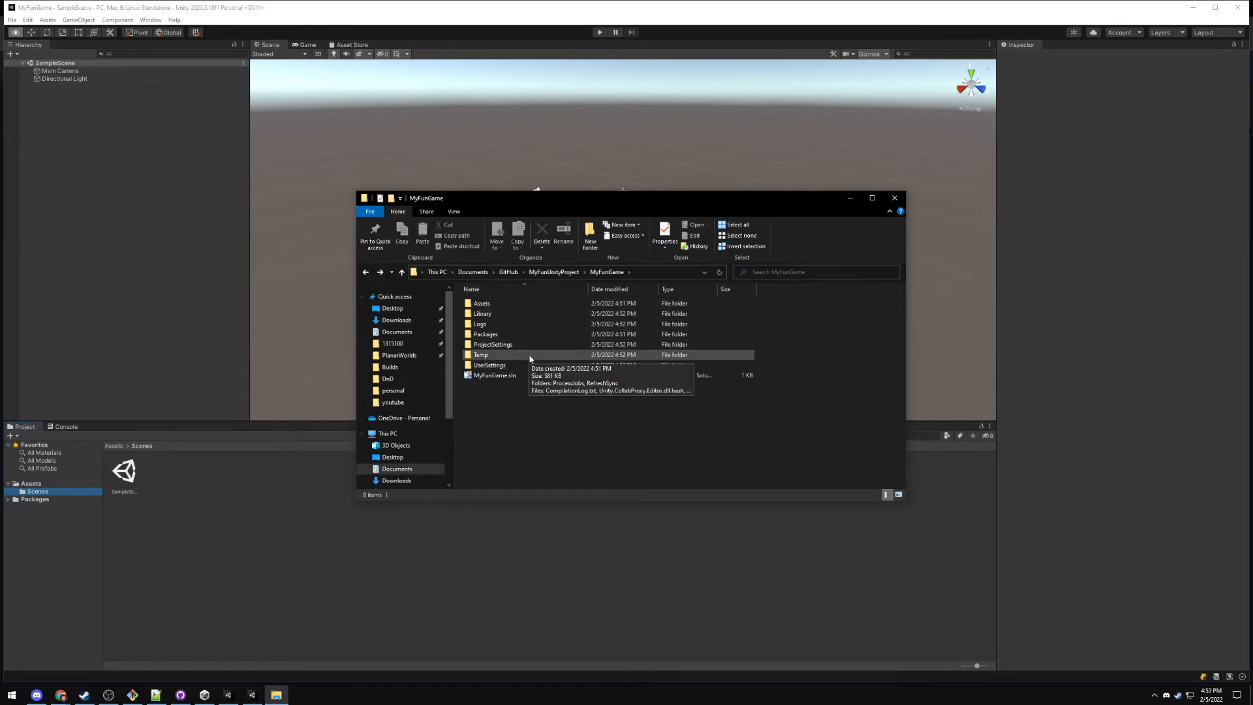
{"action": "left_click", "coordinate": [493, 313]}
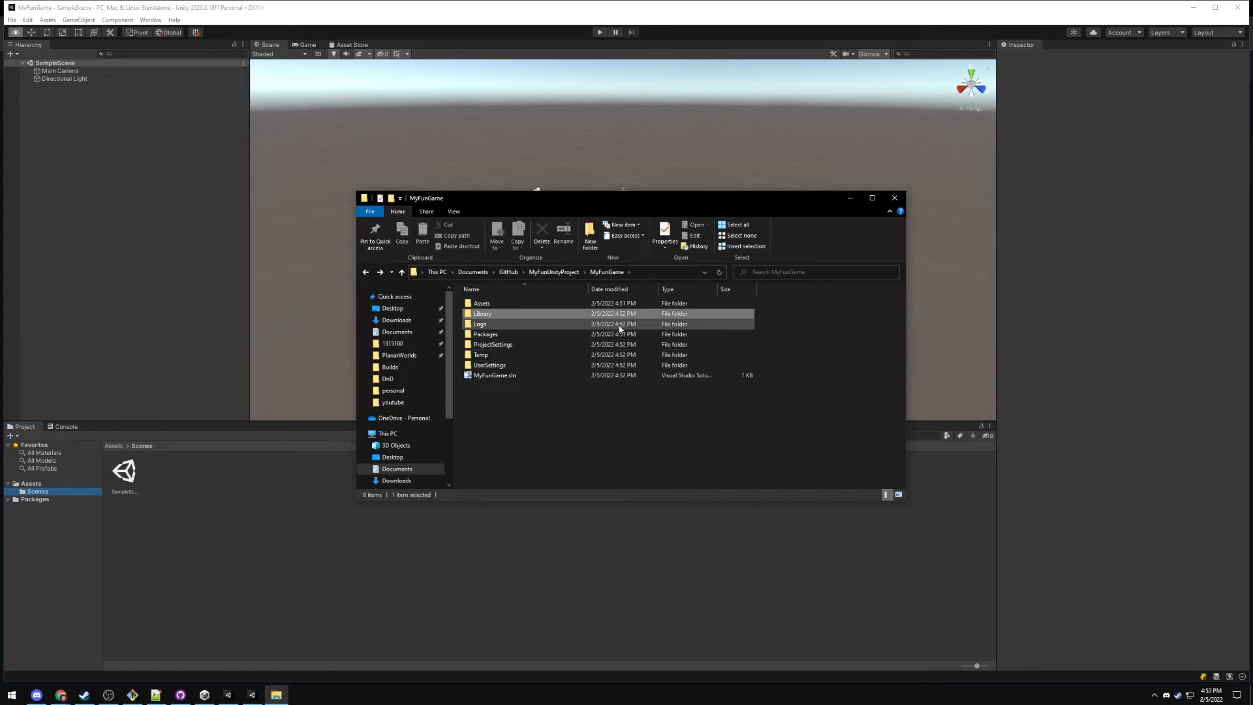
{"action": "left_click", "coordinate": [512, 354]}
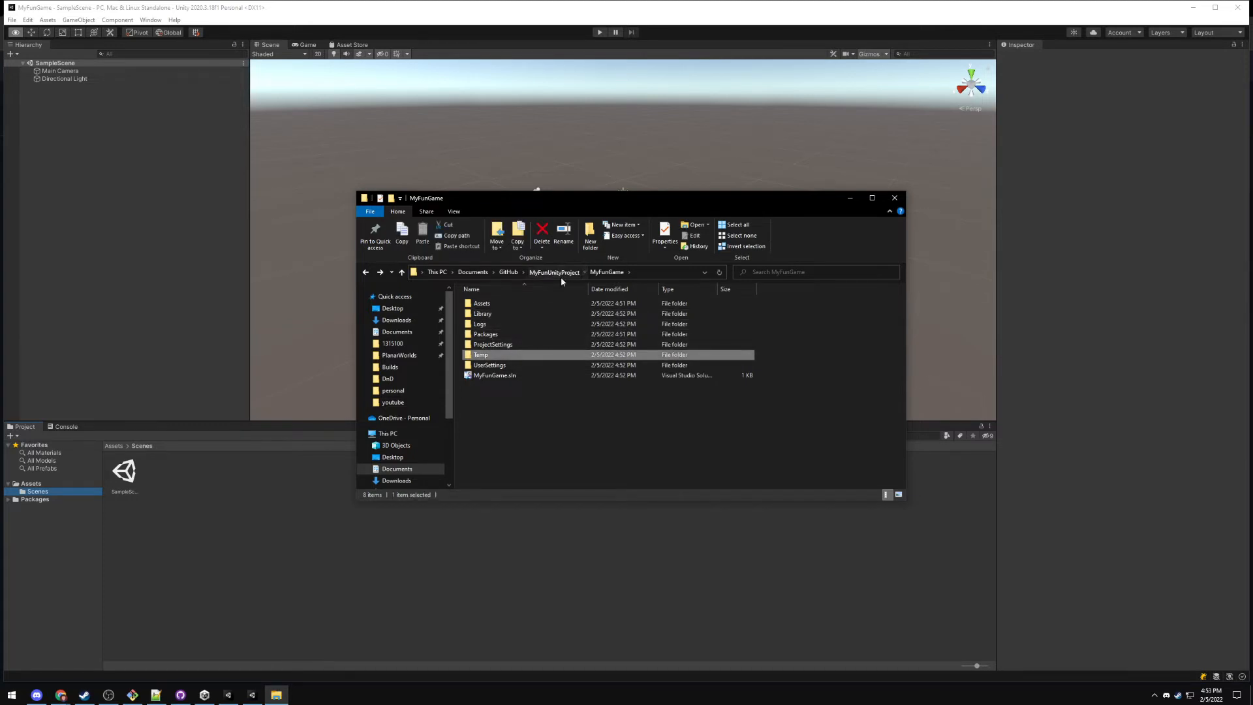
Open the .gitignore file from the MyFunUnityProject folder in Notepad++ and highlight its Library ignore rule
{"action": "left_click", "coordinate": [561, 277]}
{"action": "right_click", "coordinate": [500, 325]}
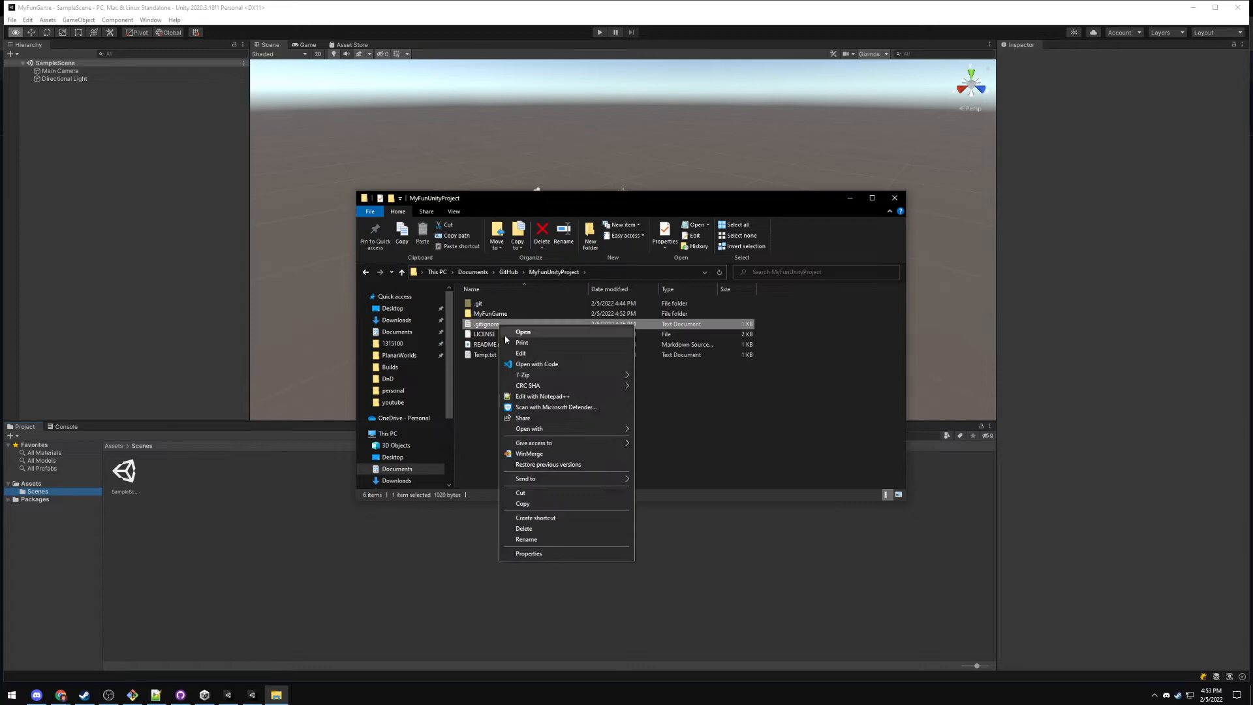
{"action": "left_click", "coordinate": [516, 397]}
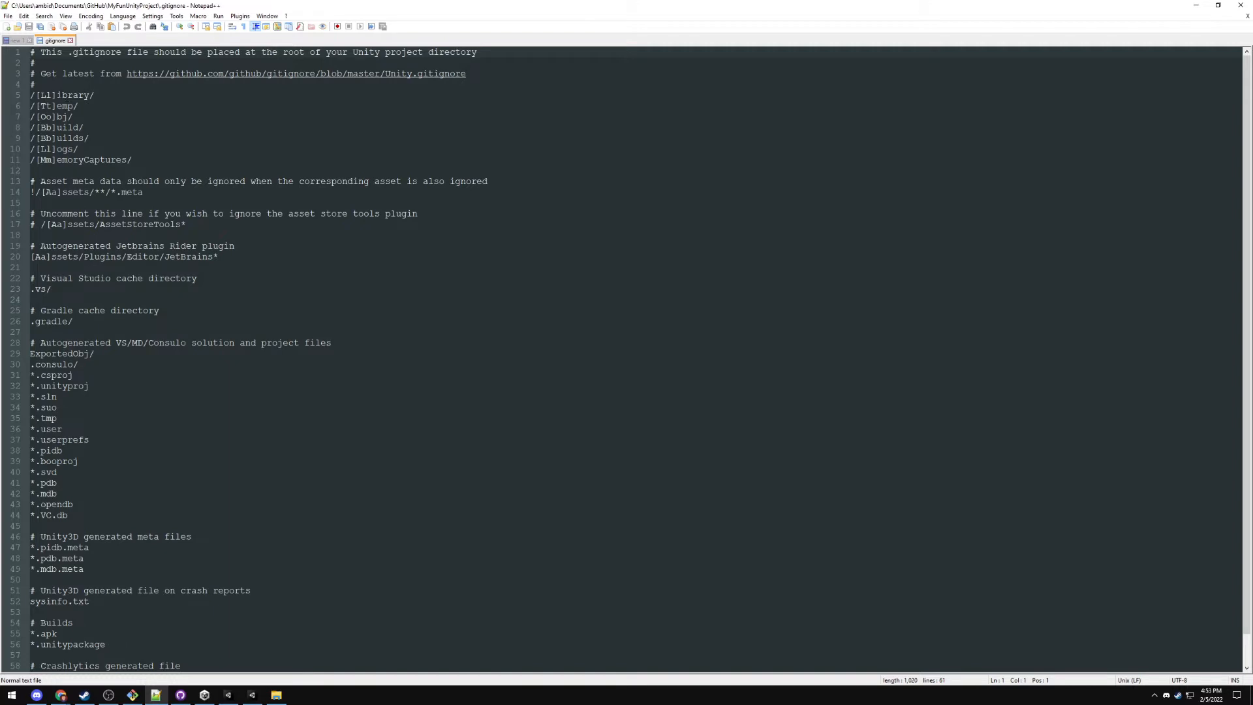
{"action": "left_click_drag", "start_coordinate": [31, 96], "coordinate": [100, 96]}
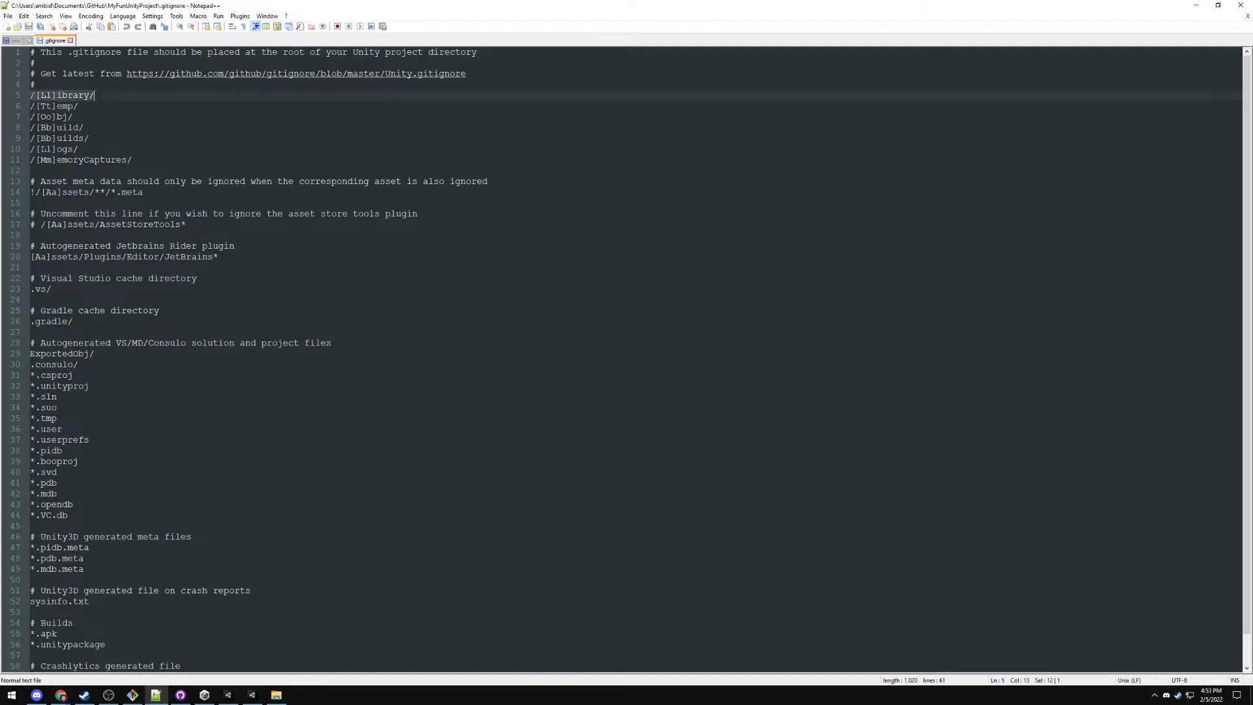
Highlight the Library, Temp and Obj folder rules and the *.sln and *.suo rules in .gitignore
{"action": "double_click", "coordinate": [46, 96]}
{"action": "left_click", "coordinate": [73, 95]}
{"action": "left_click_drag", "start_coordinate": [35, 106], "coordinate": [79, 118]}
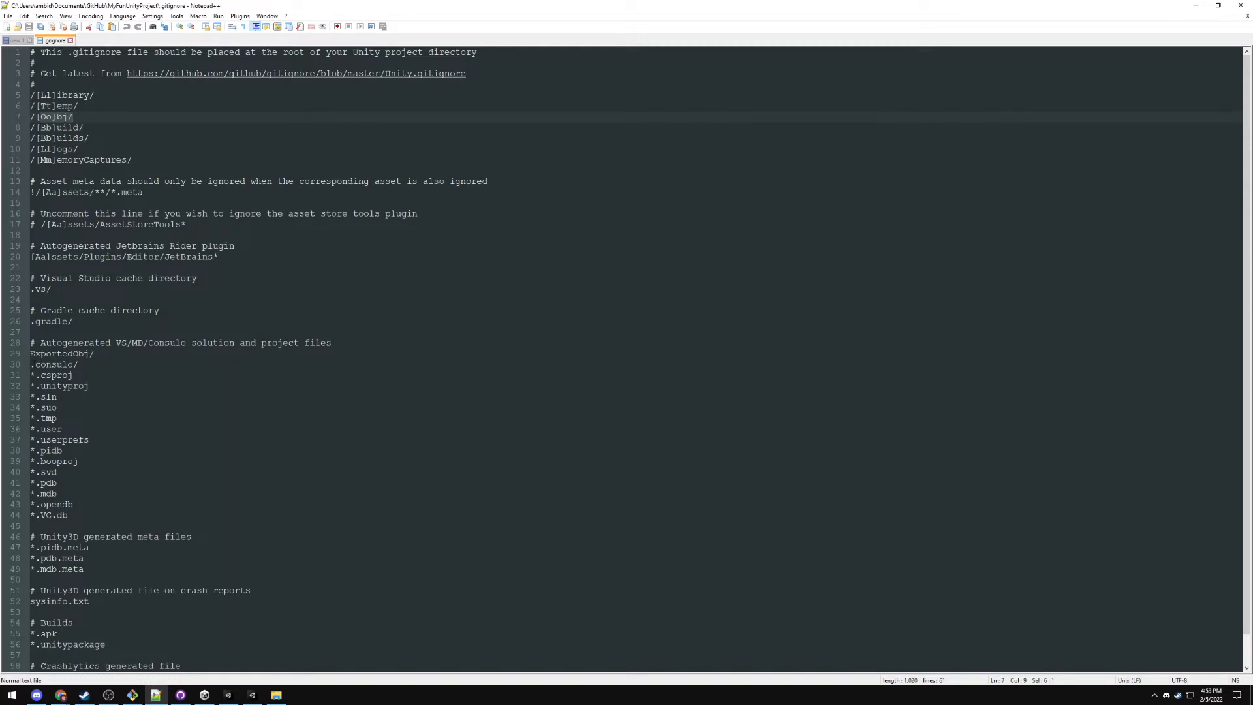
{"action": "left_click_drag", "start_coordinate": [32, 396], "coordinate": [57, 407]}
{"action": "left_click_drag", "start_coordinate": [30, 94], "coordinate": [101, 94]}
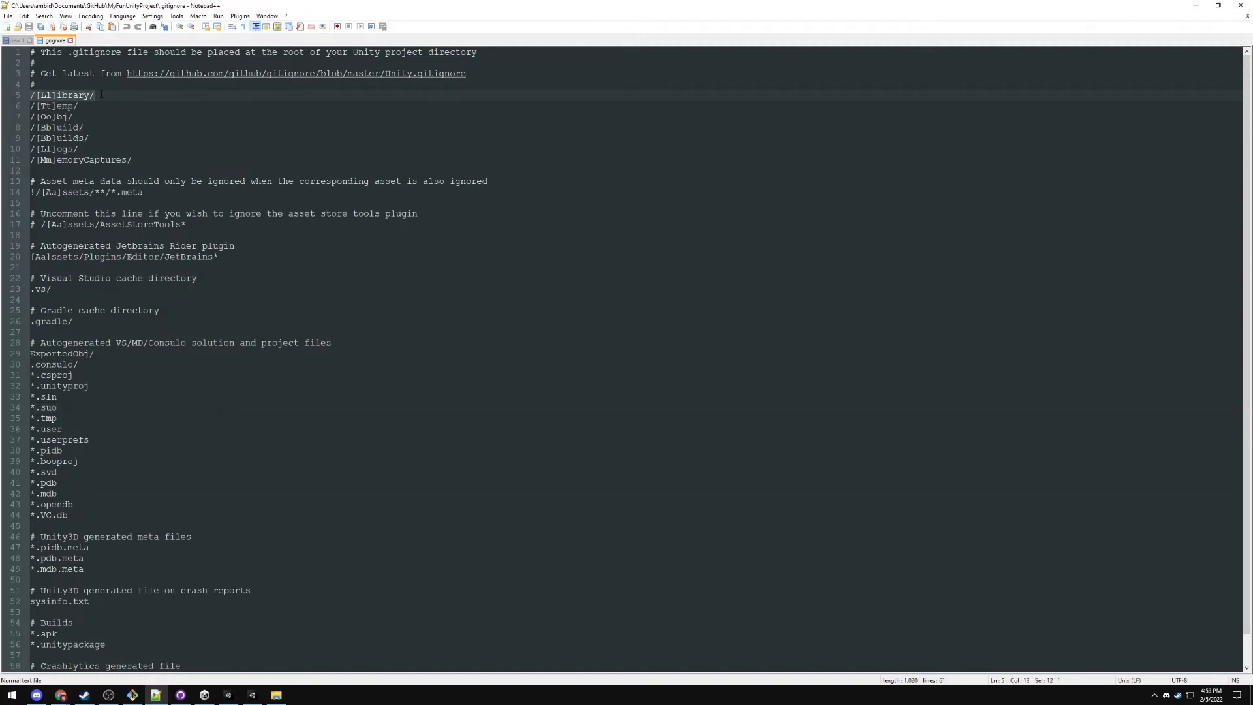
{"action": "left_click", "coordinate": [61, 95]}
Switch to File Explorer and select the MyFunGame folder inside the MyFunUnityProject repository folder
{"action": "left_click", "coordinate": [276, 695]}
{"action": "left_click", "coordinate": [522, 272]}
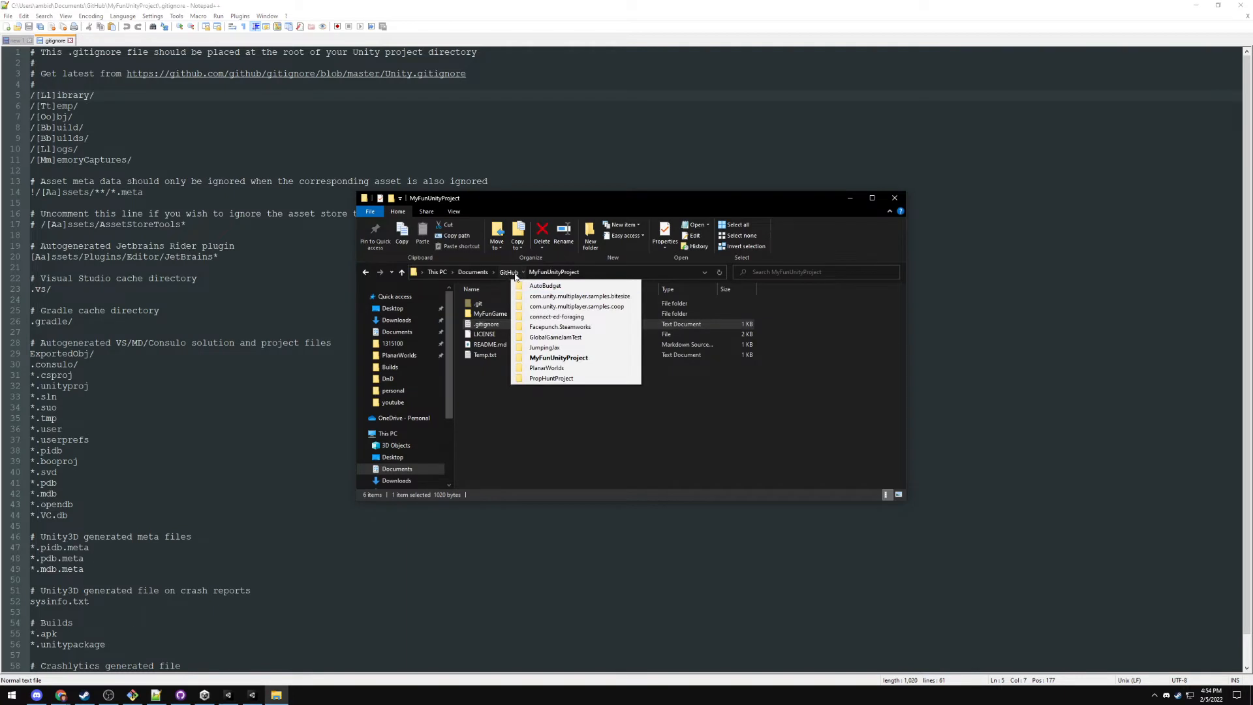
{"action": "left_click", "coordinate": [514, 275]}
{"action": "double_click", "coordinate": [514, 377]}
{"action": "left_click", "coordinate": [496, 313]}
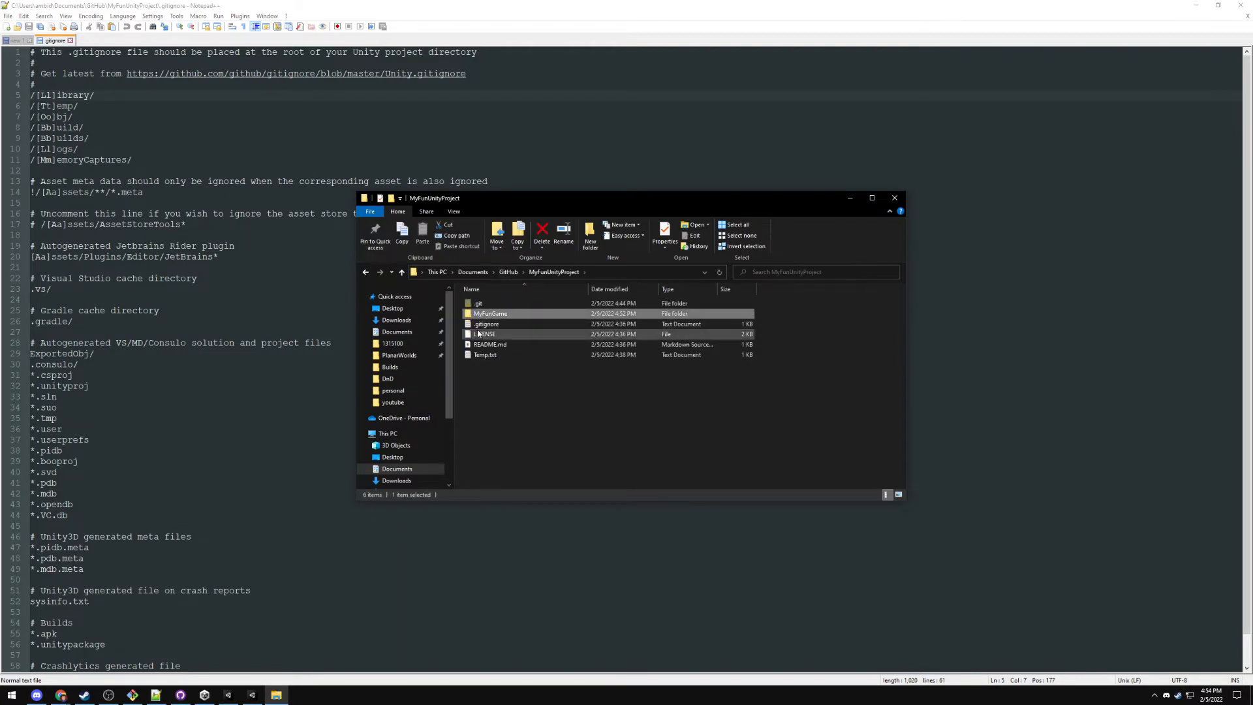
Try prefixing the Library rule in .gitignore with MyFunGame, save the file and check the changed files in GitHub Desktop
{"action": "left_click", "coordinate": [24, 96]}
{"action": "type", "text": "MYFun"}
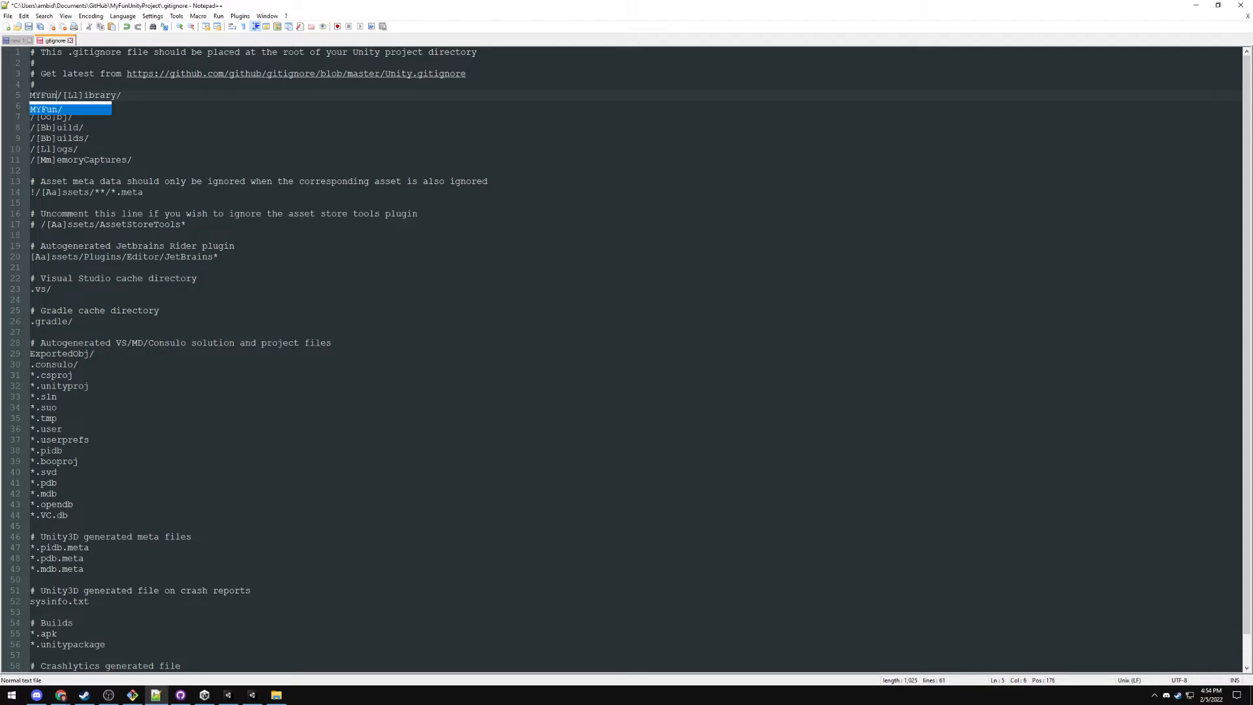
{"action": "key", "text": "BackSpace"}
{"action": "key", "text": "BackSpace"}
{"action": "key", "text": "BackSpace"}
{"action": "key", "text": "BackSpace"}
{"action": "type", "text": "yFunGame"}
{"action": "key", "text": "ctrl+s"}
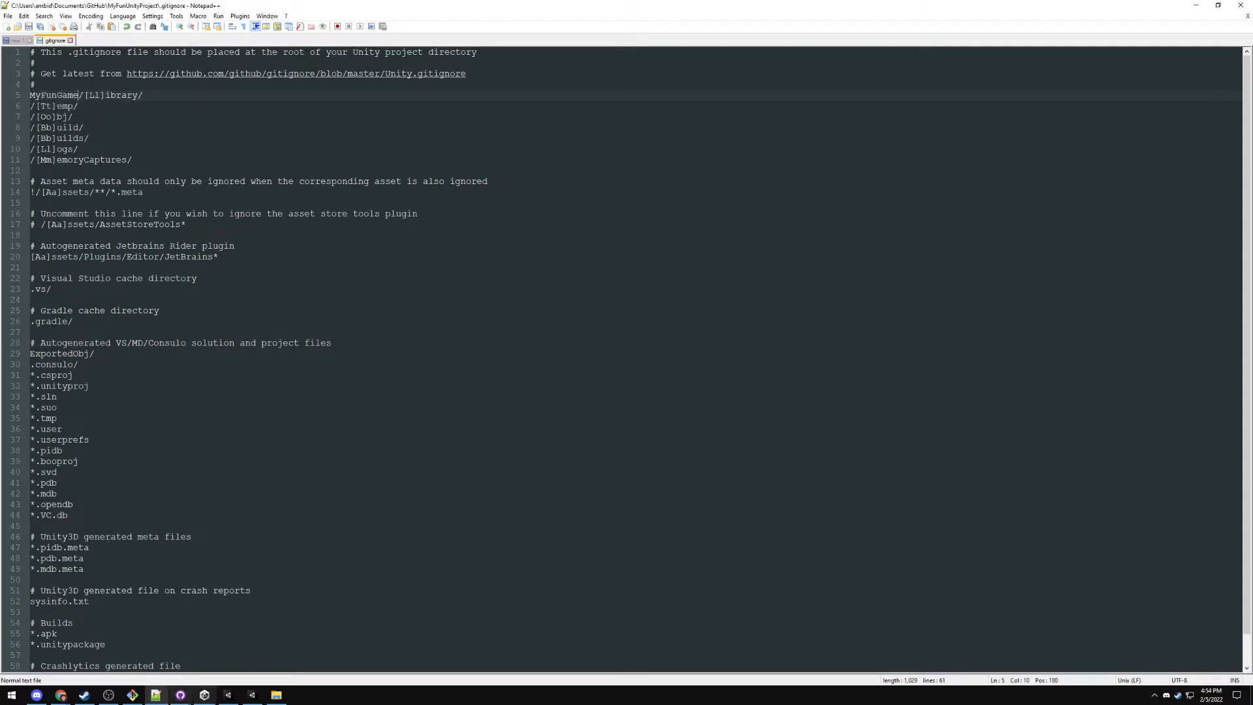
{"action": "left_click", "coordinate": [180, 695]}
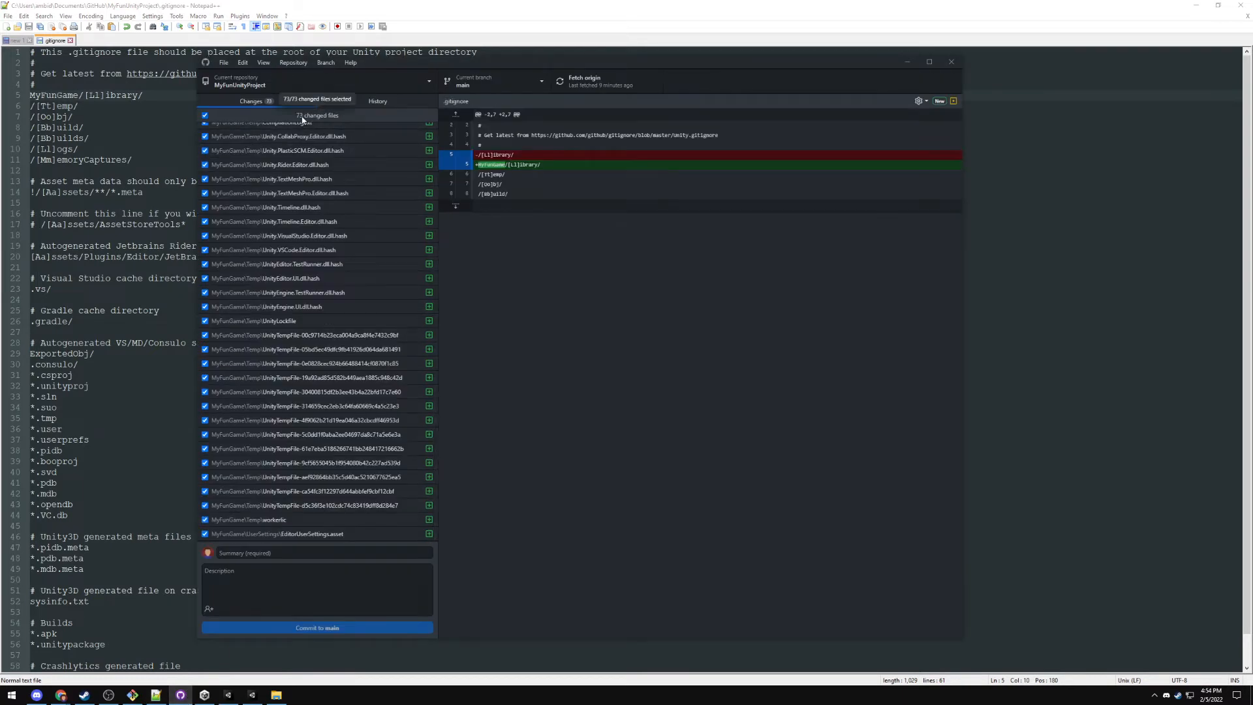
Undo the MyFunGame prefix in .gitignore, save the file and check the changed files in GitHub Desktop again
{"action": "left_click", "coordinate": [67, 95]}
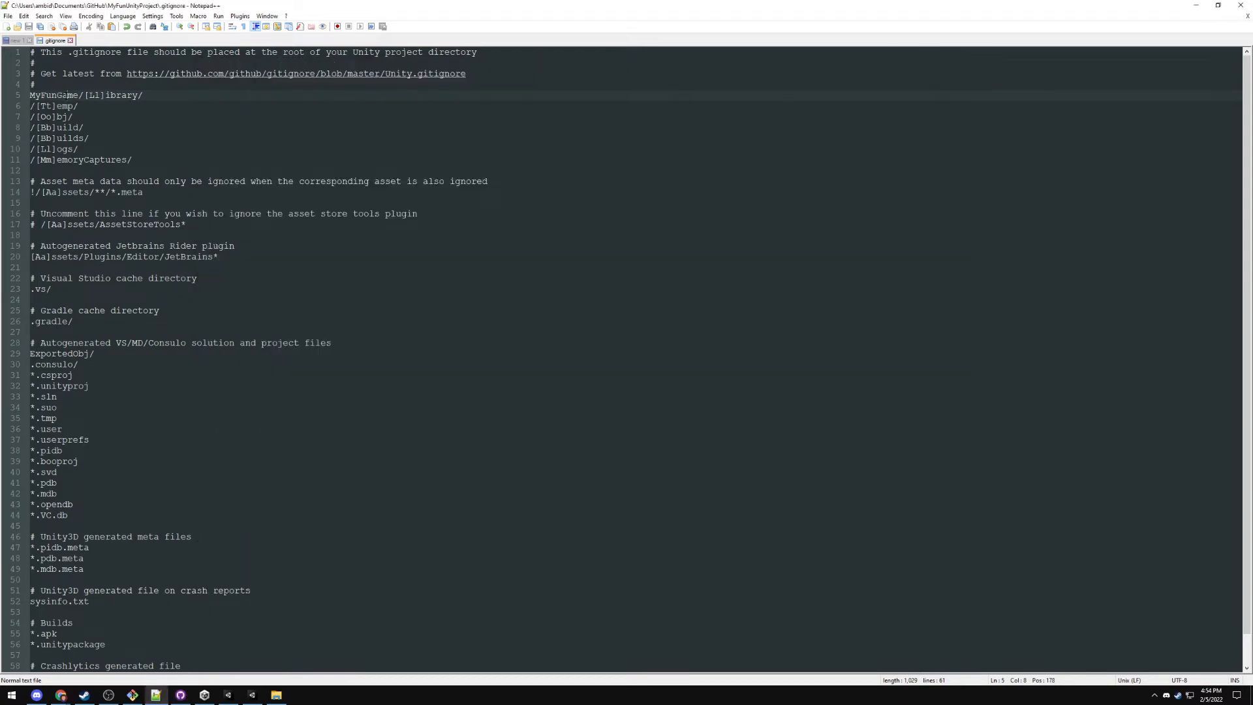
{"action": "key", "text": "ctrl+z"}
{"action": "key", "text": "ctrl+z"}
{"action": "key", "text": "ctrl+z"}
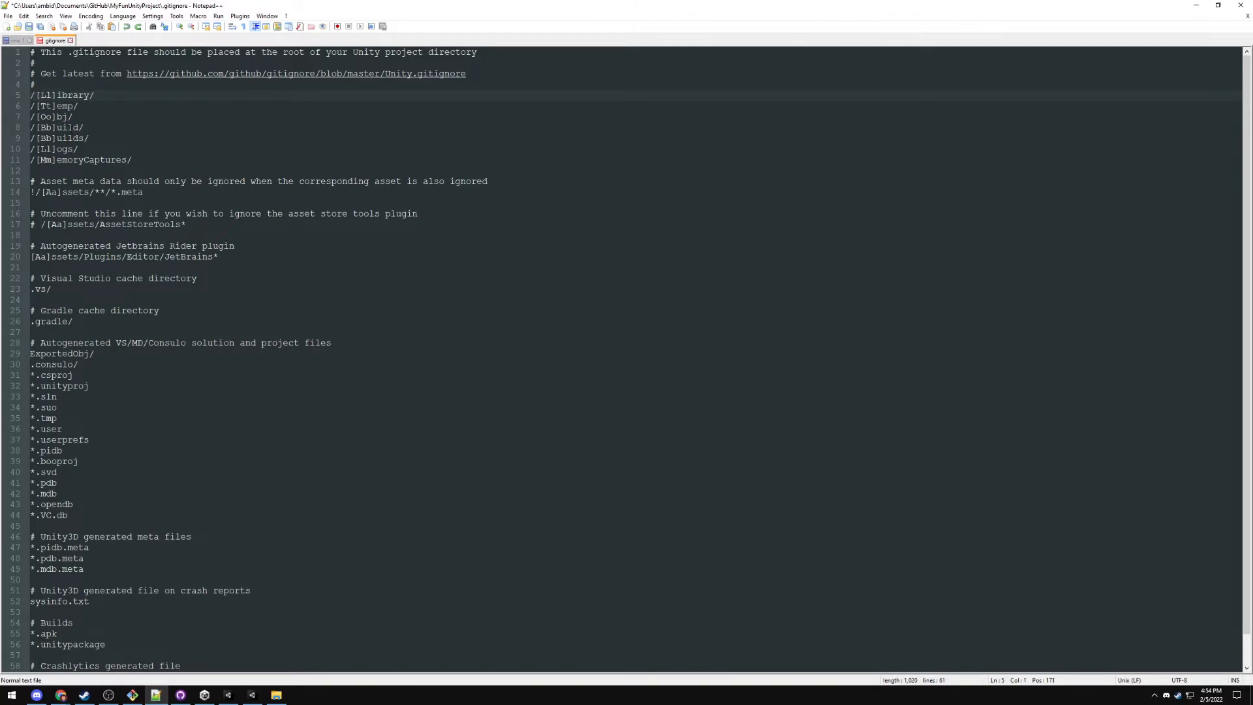
{"action": "key", "text": "ctrl+s"}
{"action": "key", "text": "alt+Tab"}
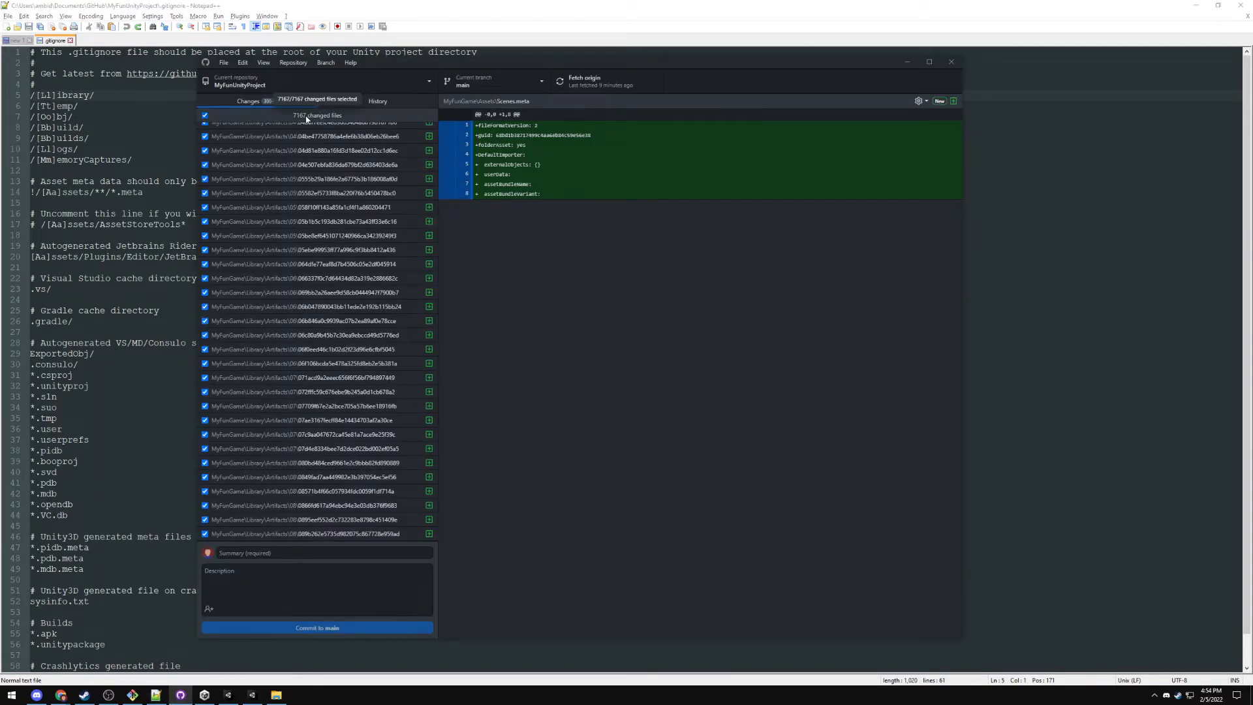
Switch to the Unity editor and close it with the MyFunGame project
{"action": "key", "text": "alt+Tab"}
{"action": "key", "text": "Tab"}
{"action": "key", "text": "Tab"}
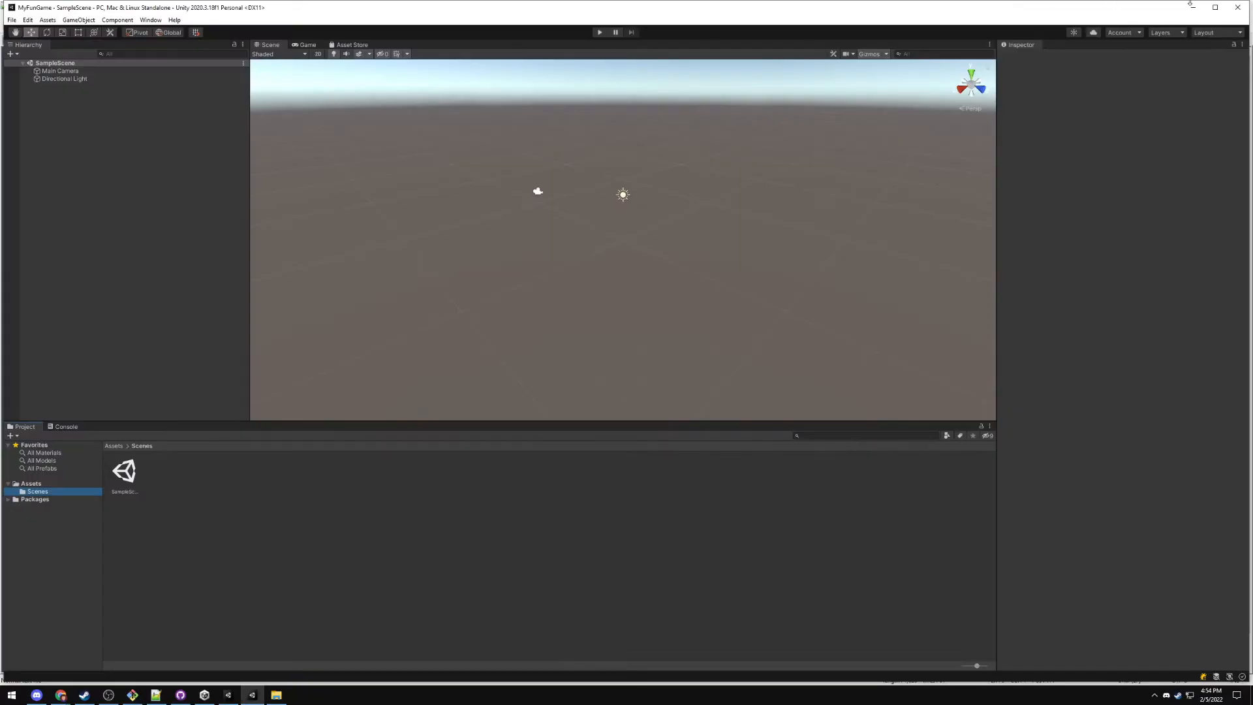
{"action": "left_click", "coordinate": [1231, 14]}
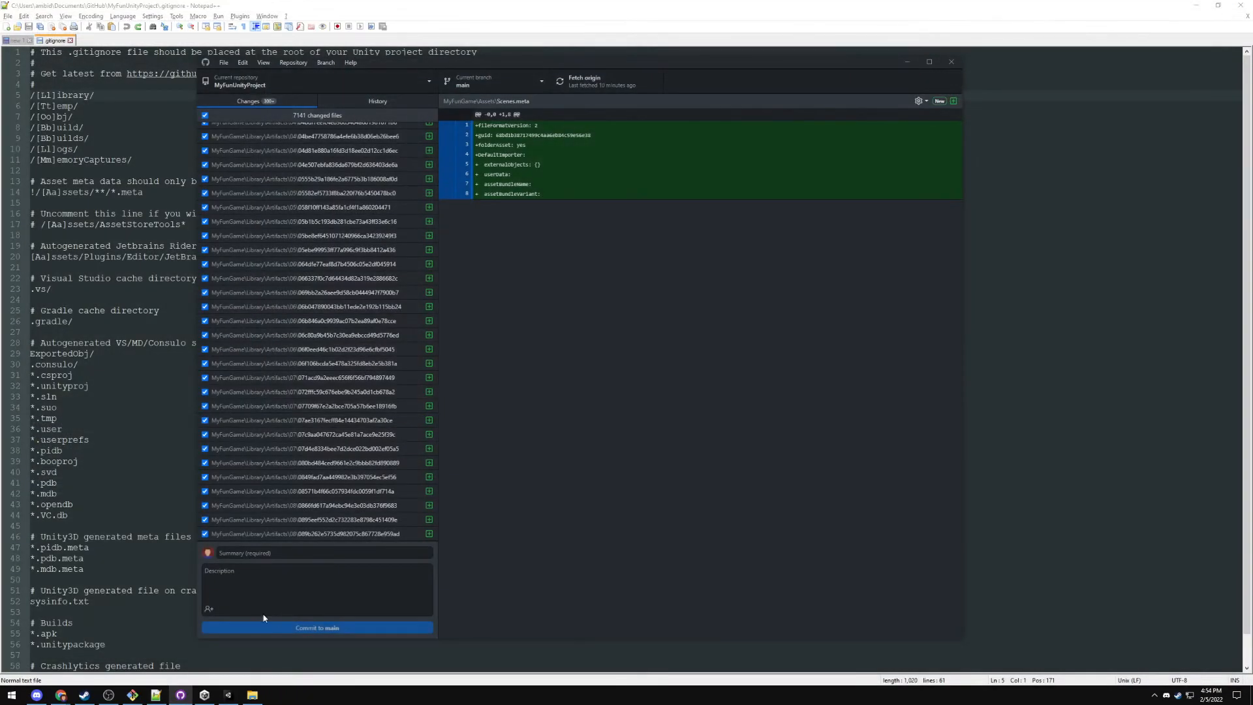
In File Explorer, copy everything inside MyFunGame into the MyFunUnityProject root folder and delete the MyFunGame folder
{"action": "left_click", "coordinate": [252, 694]}
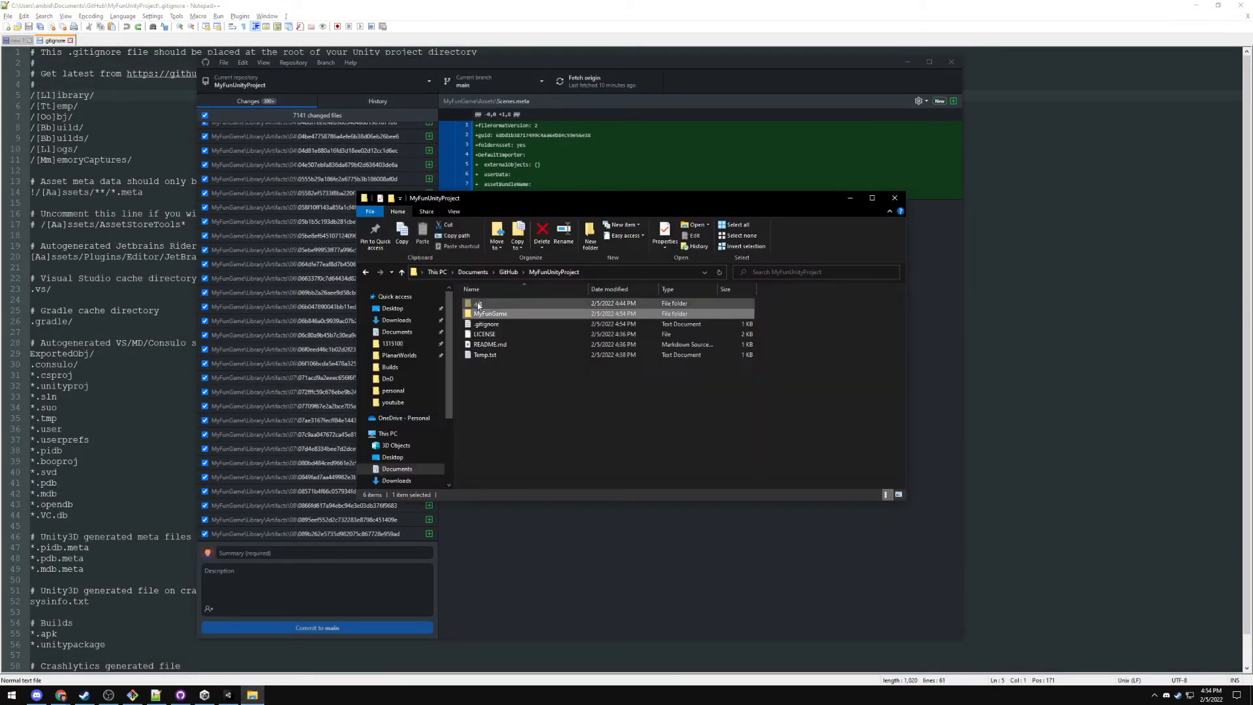
{"action": "double_click", "coordinate": [490, 314]}
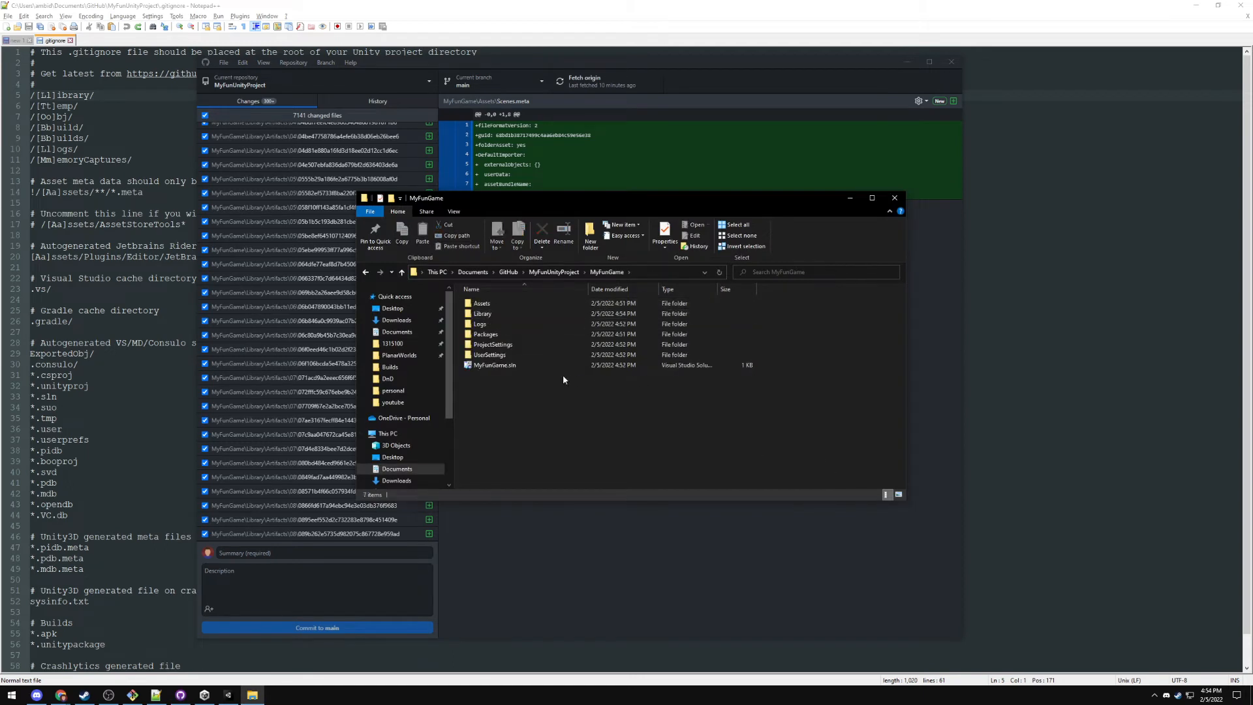
{"action": "key", "text": "ctrl+a"}
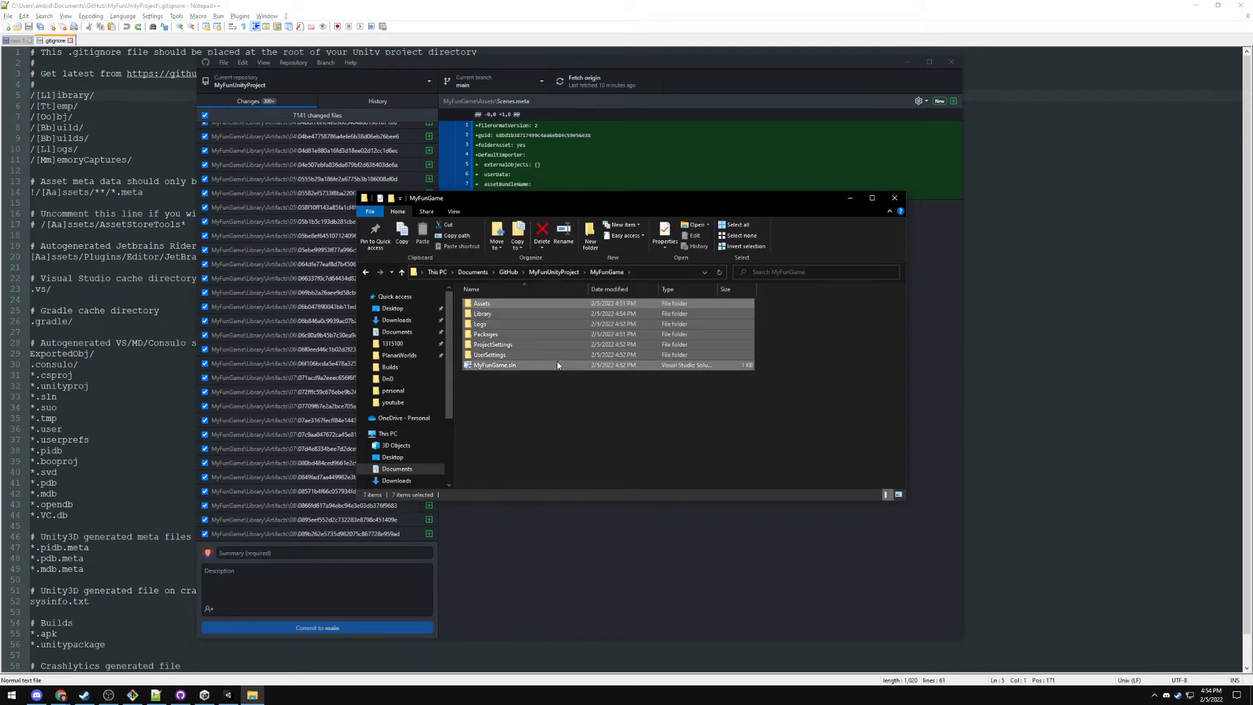
{"action": "left_click", "coordinate": [560, 273]}
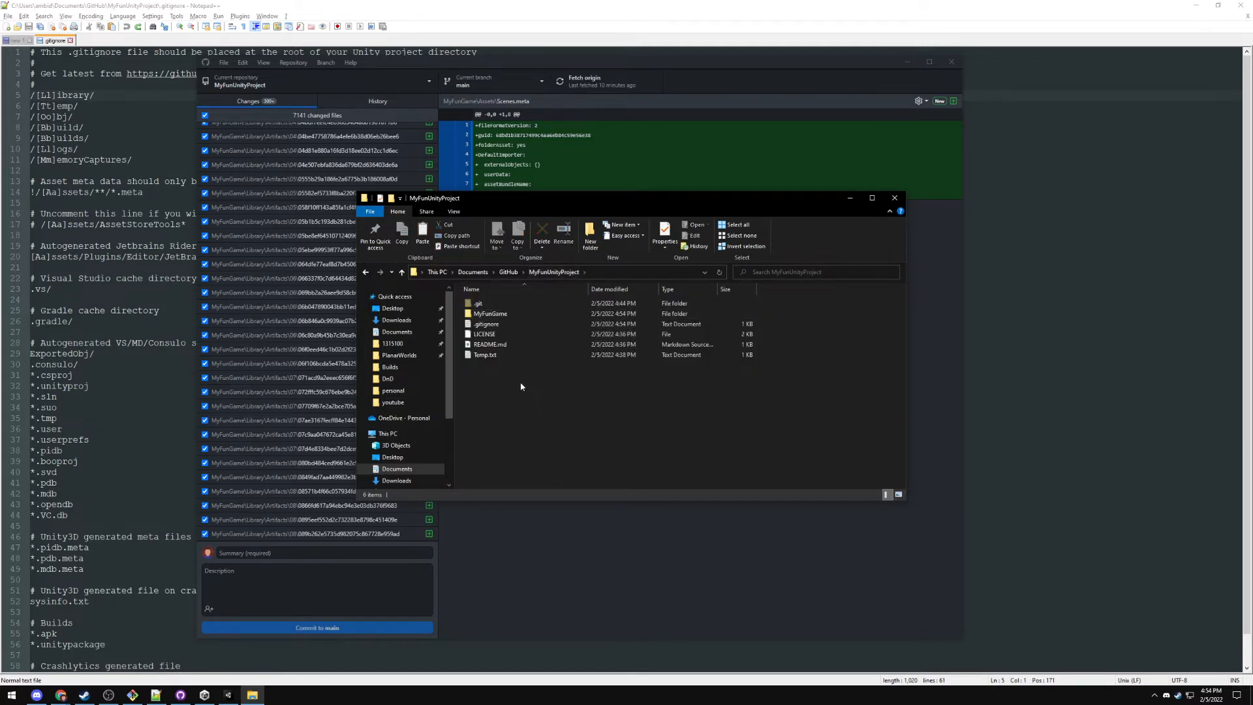
{"action": "key", "text": "ctrl+v"}
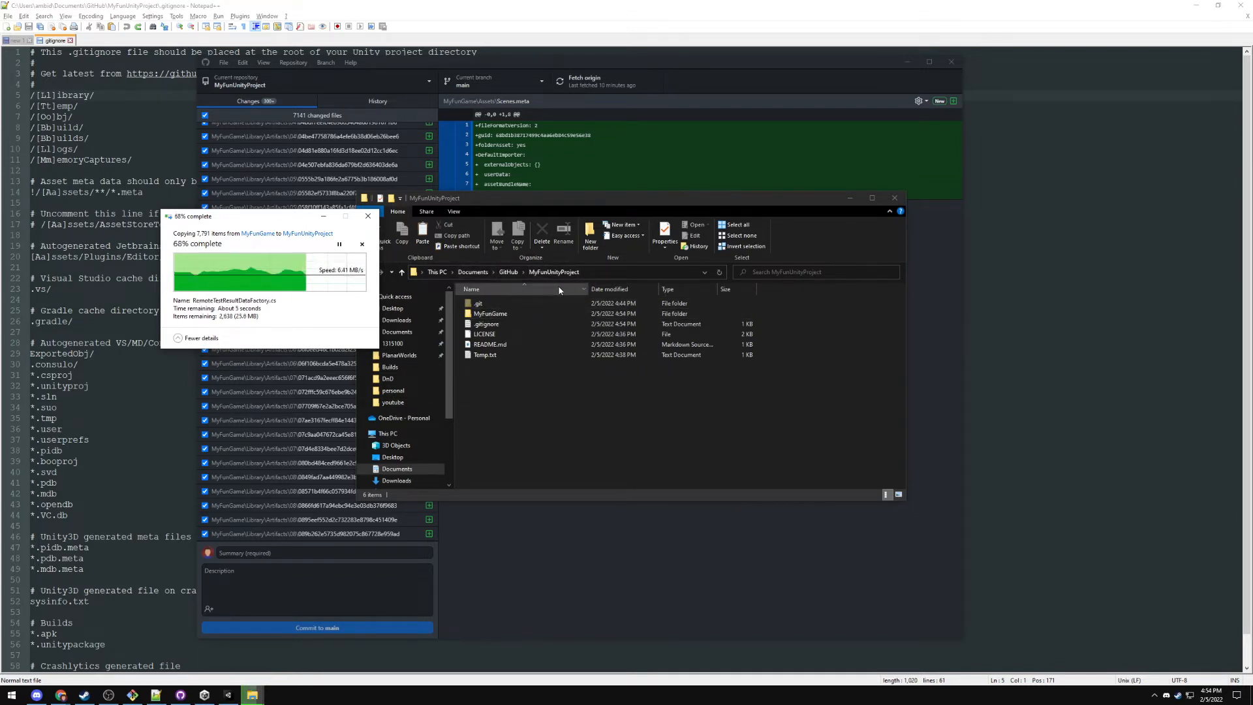
{"action": "left_click", "coordinate": [521, 314]}
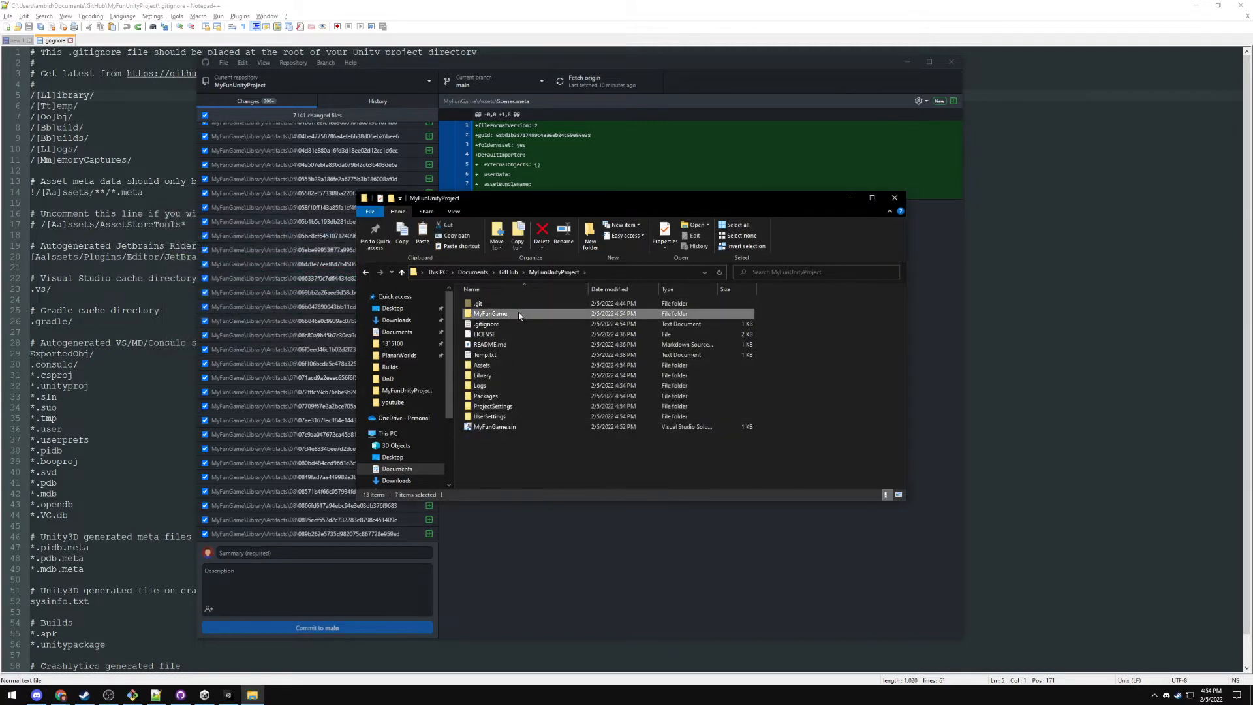
{"action": "key", "text": "Delete"}
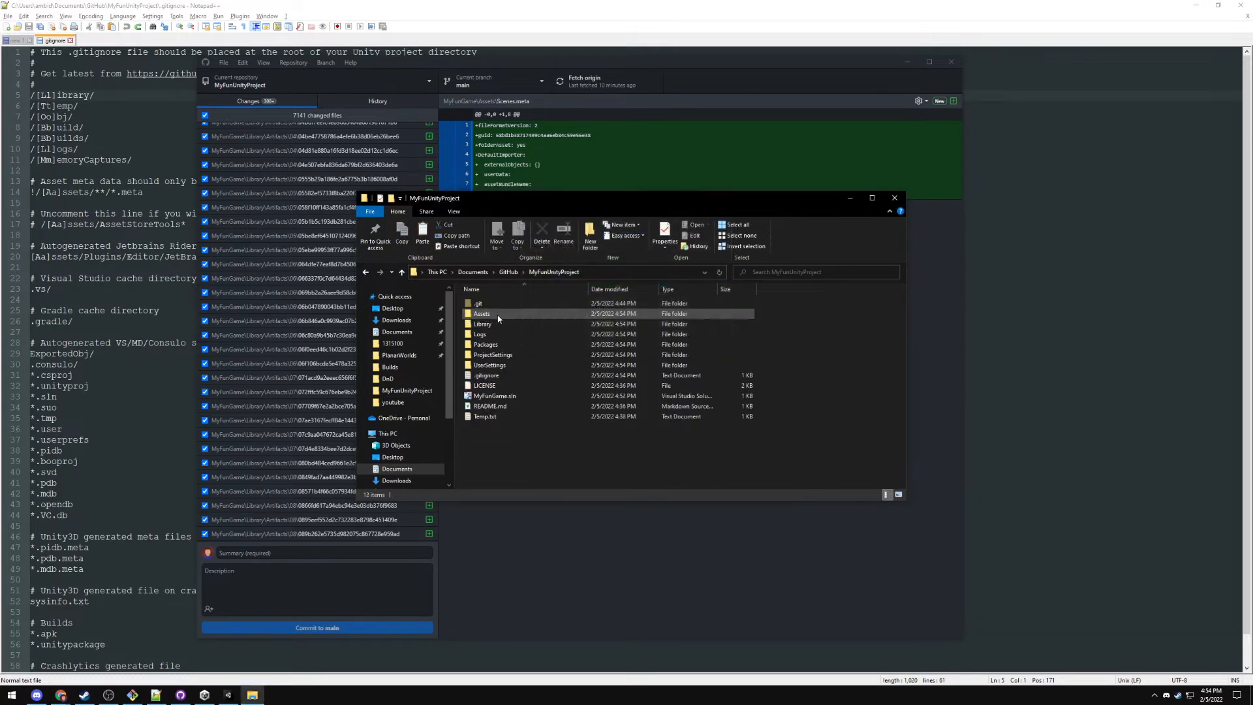
Switch to GitHub Desktop and review the diffs of the changed scene, package, ProjectSettings and UserSettings files
{"action": "left_click", "coordinate": [300, 167]}
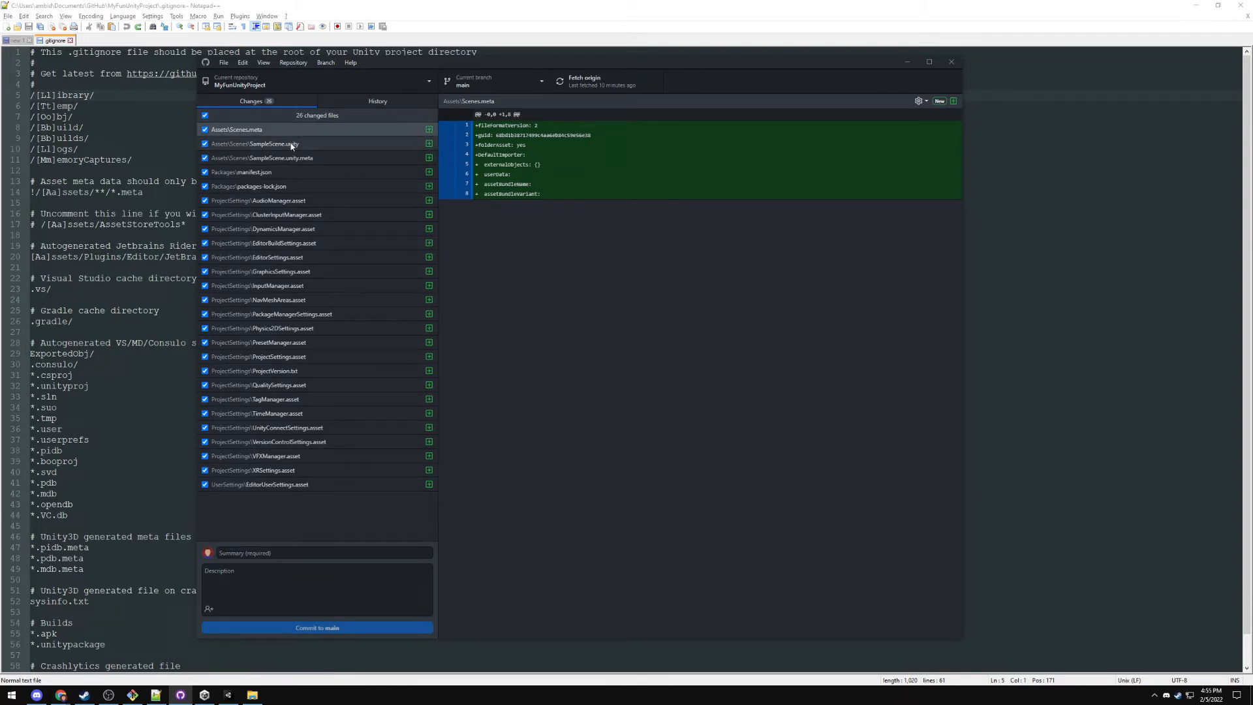
{"action": "left_click", "coordinate": [261, 142]}
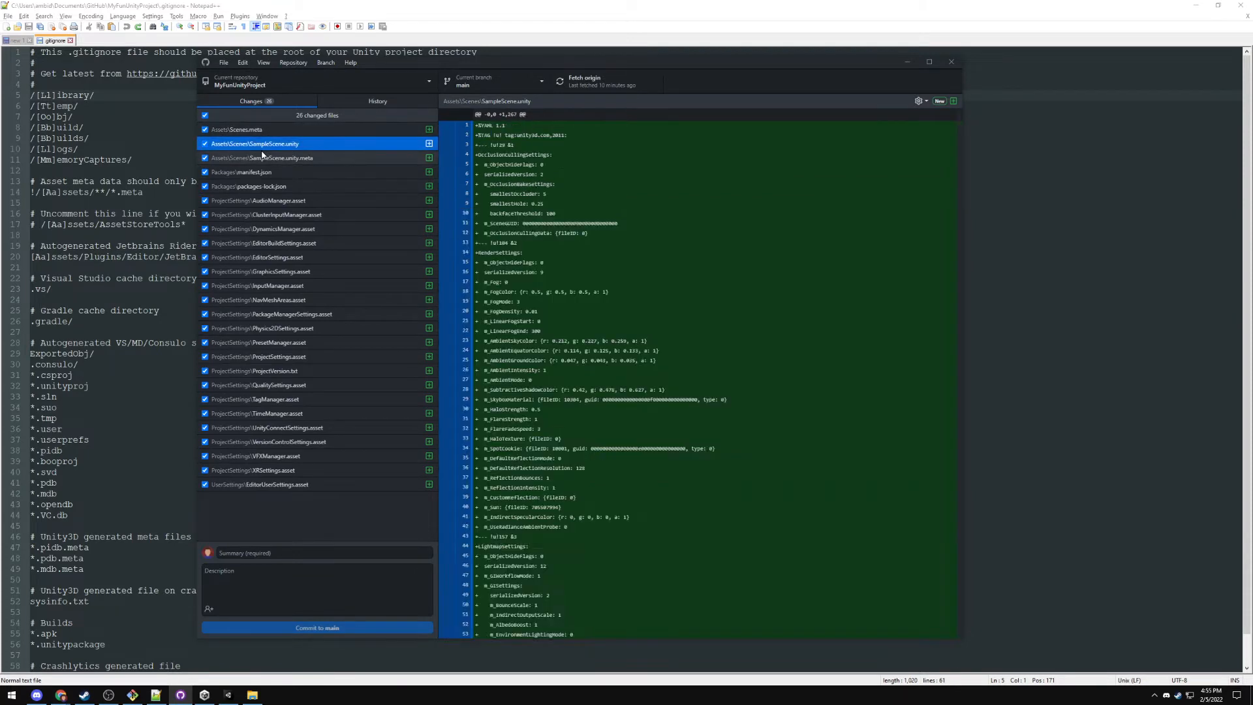
{"action": "left_click", "coordinate": [261, 158]}
{"action": "left_click", "coordinate": [253, 172]}
{"action": "left_click", "coordinate": [245, 188]}
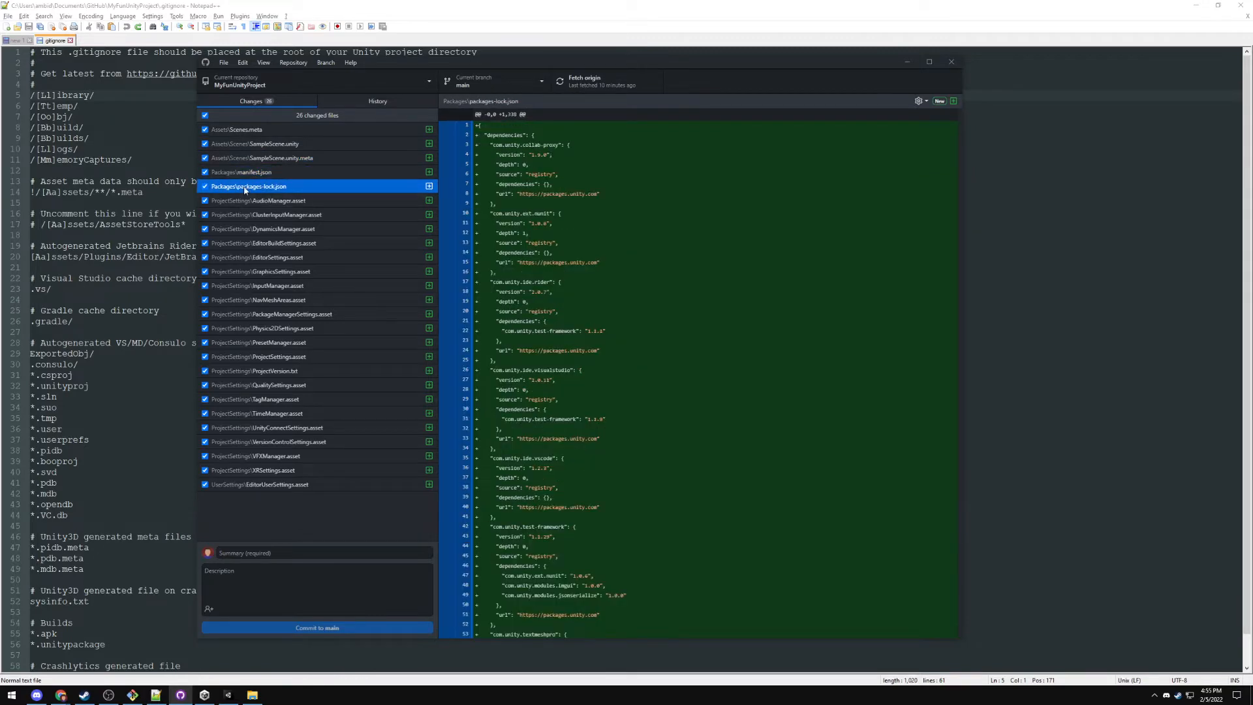
{"action": "left_click", "coordinate": [268, 201]}
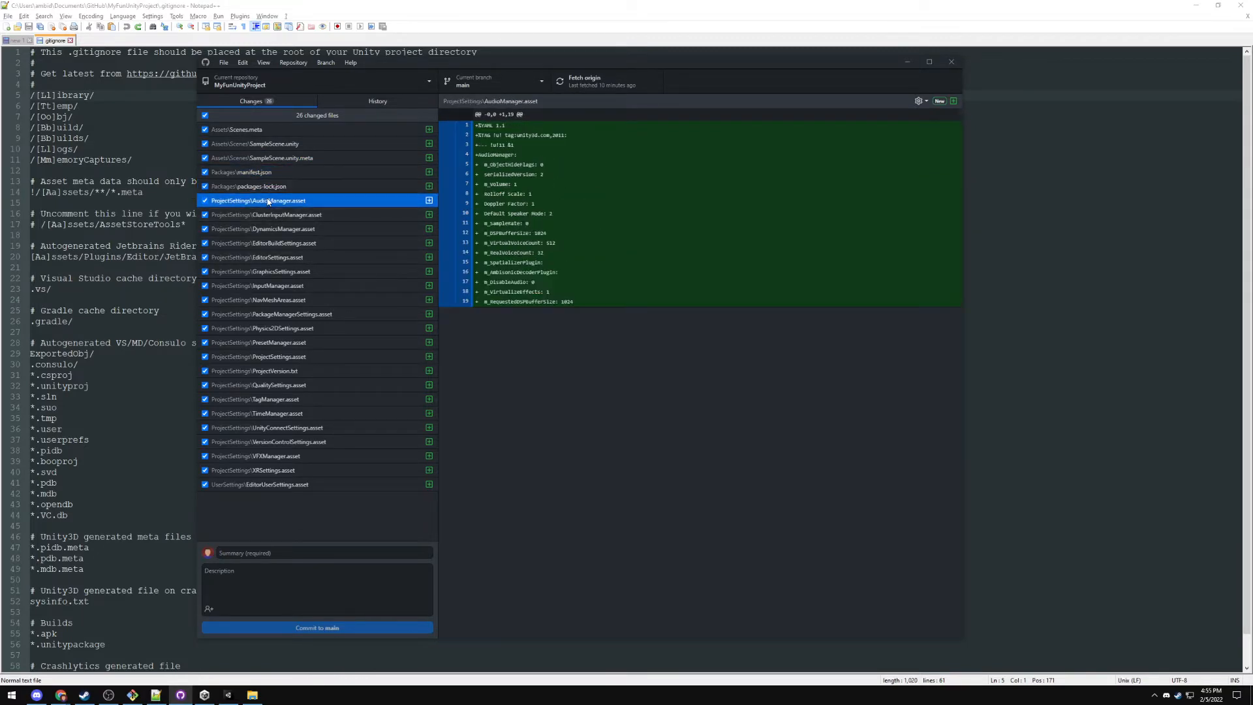
{"action": "left_click", "coordinate": [264, 469]}
{"action": "left_click", "coordinate": [261, 485]}
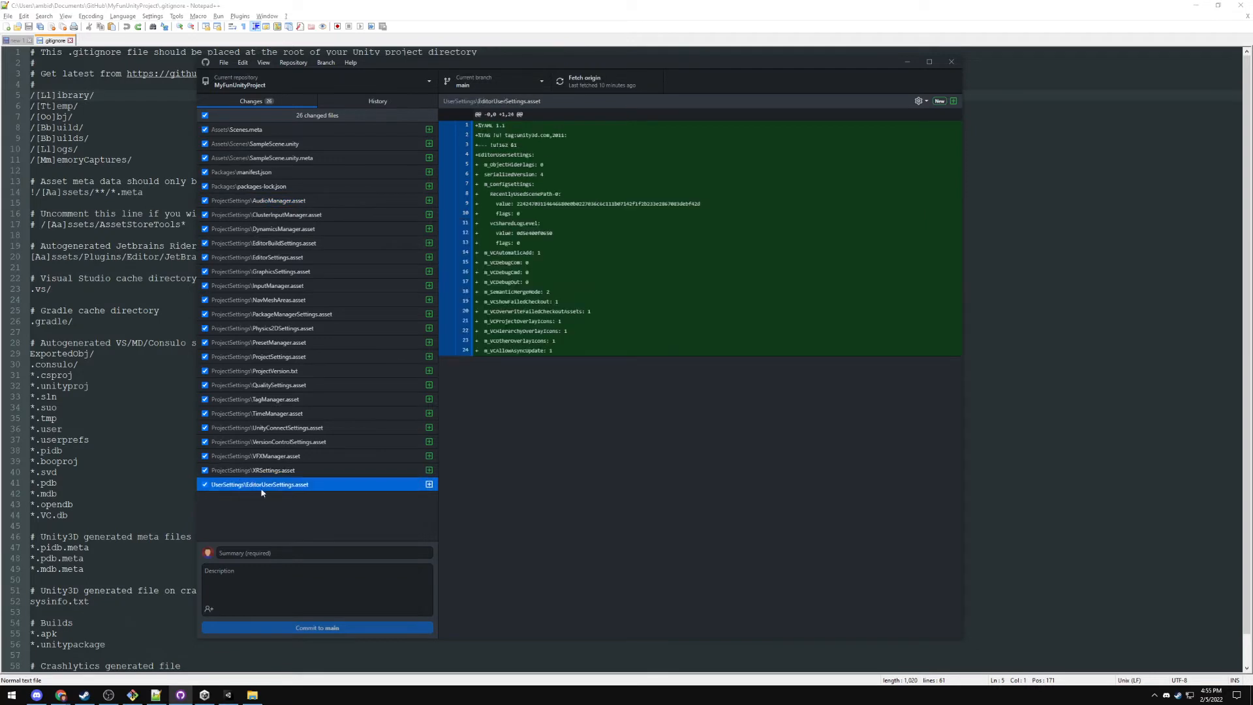
Enter "Create Unity Project" as the commit summary
{"action": "left_click", "coordinate": [261, 553]}
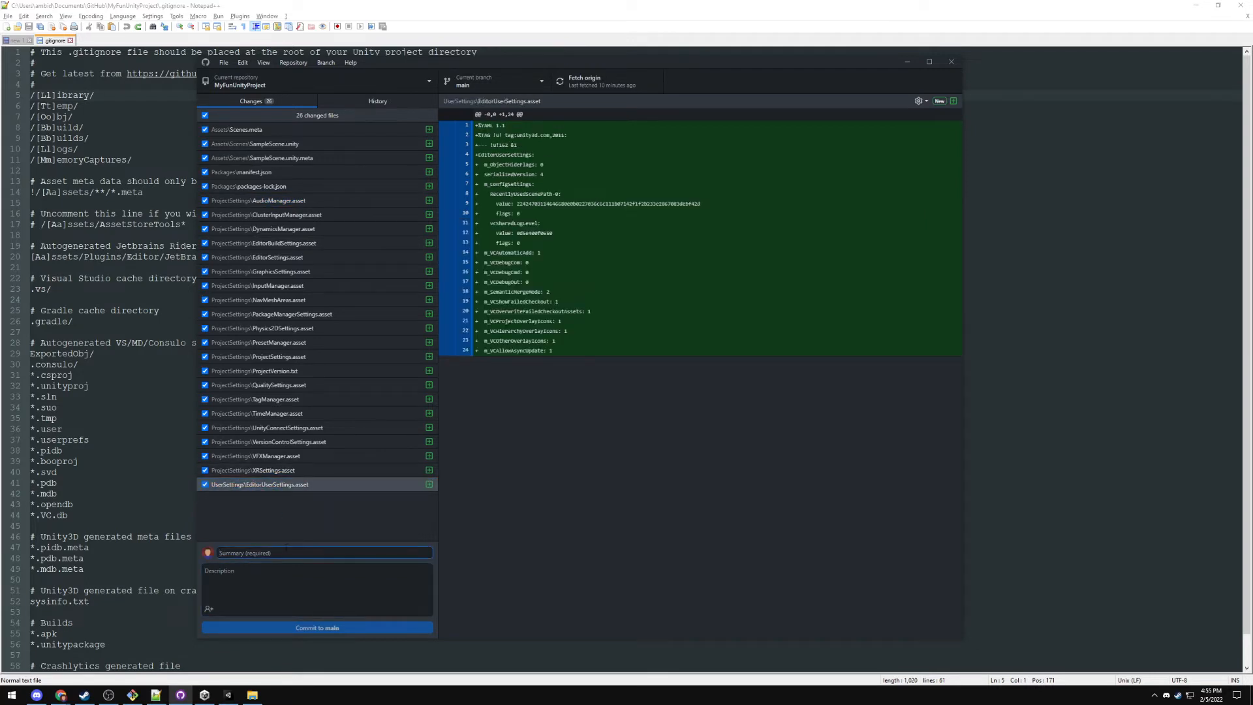
{"action": "type", "text": "Create Unit"}
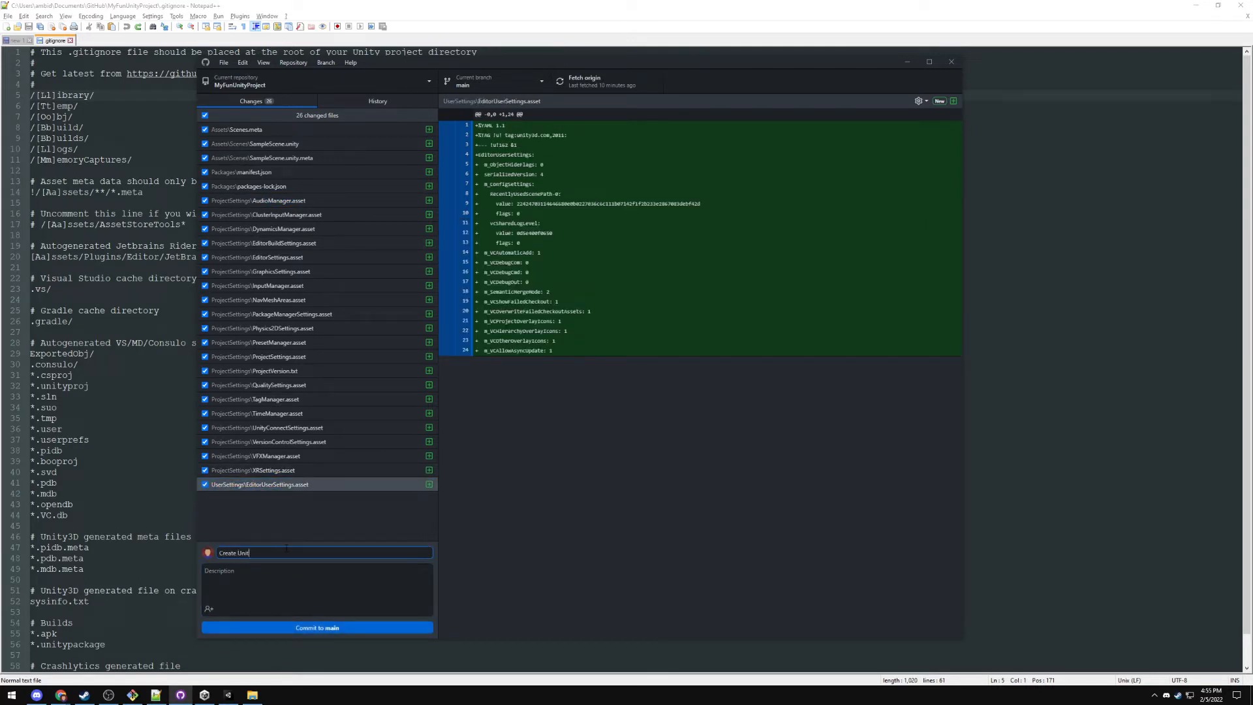
{"action": "type", "text": "y Project"}
Switch to File Explorer and select the folders from Assets through UserSettings in the repository root
{"action": "left_click", "coordinate": [252, 695]}
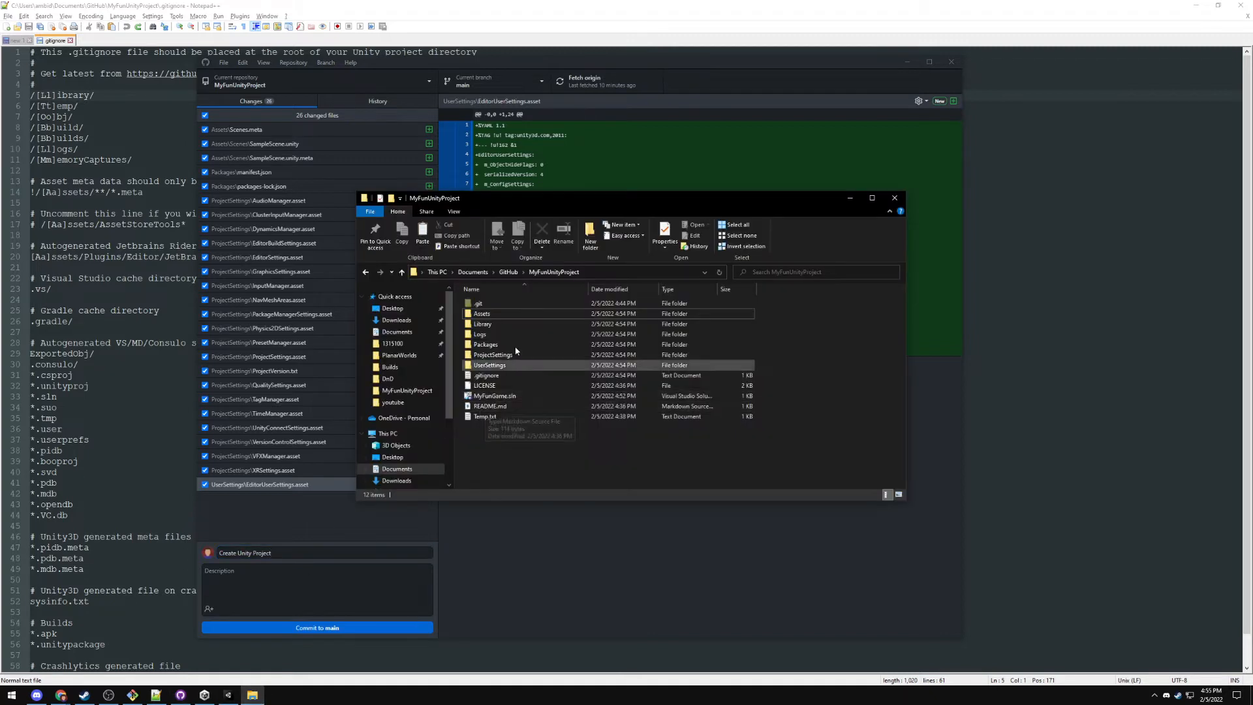
{"action": "left_click", "coordinate": [483, 314]}
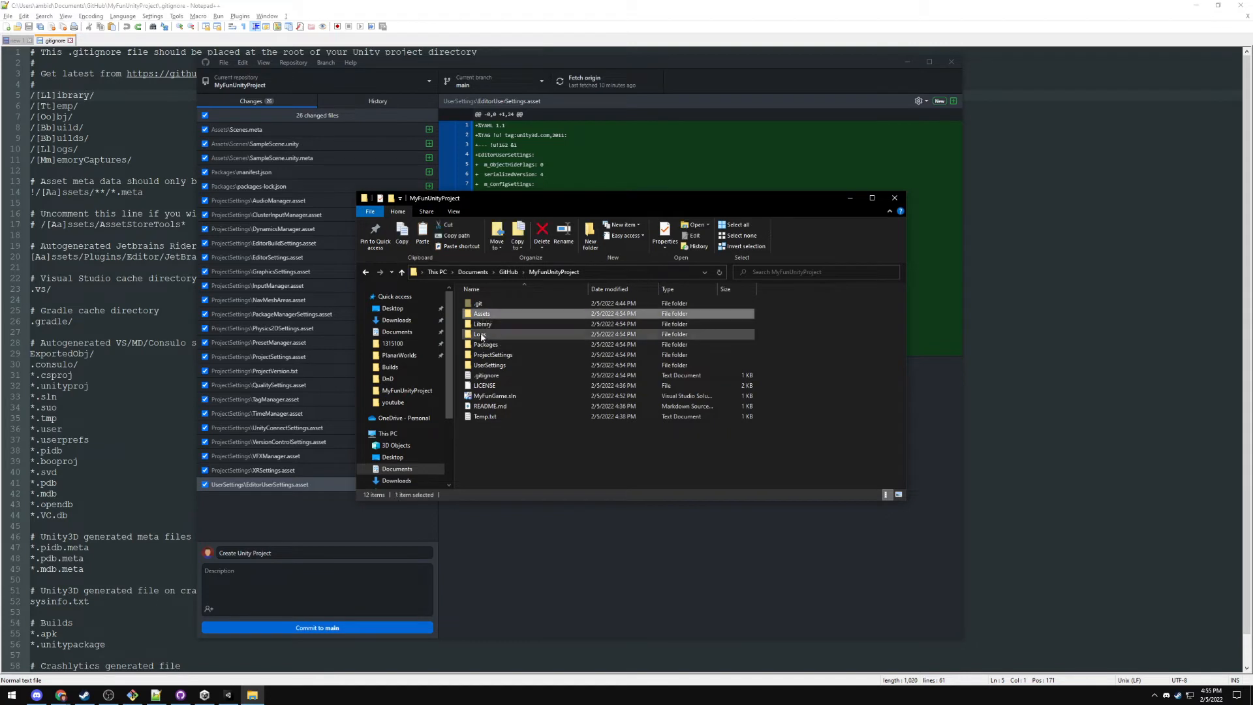
{"action": "left_click", "coordinate": [489, 365], "text": "shift"}
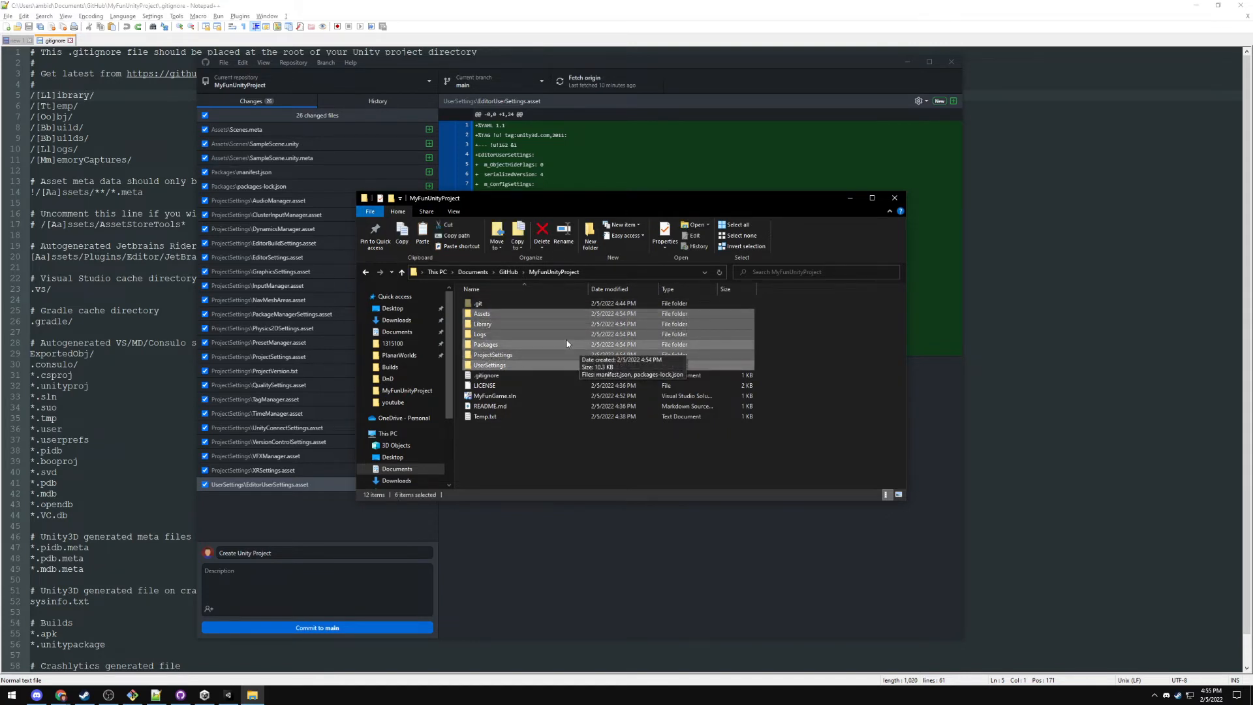
Return to GitHub Desktop, commit the changed files to main and push the commit to origin
{"action": "left_click", "coordinate": [255, 558]}
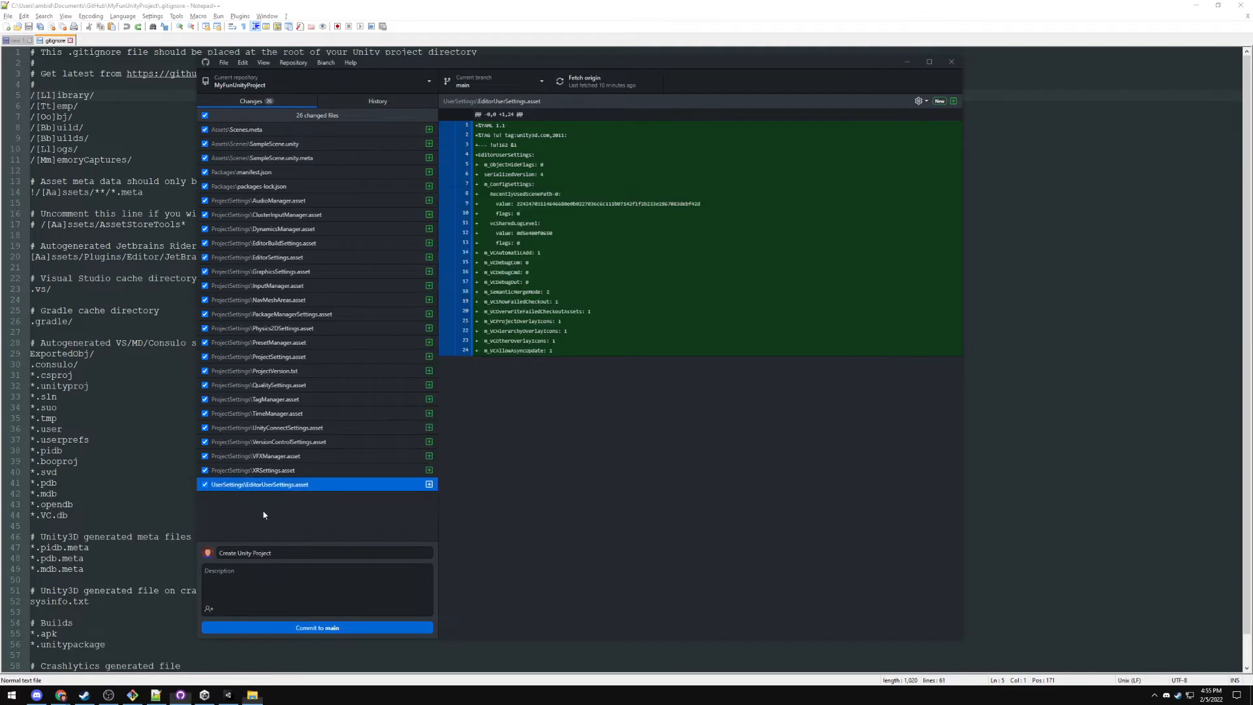
{"action": "left_click", "coordinate": [274, 552]}
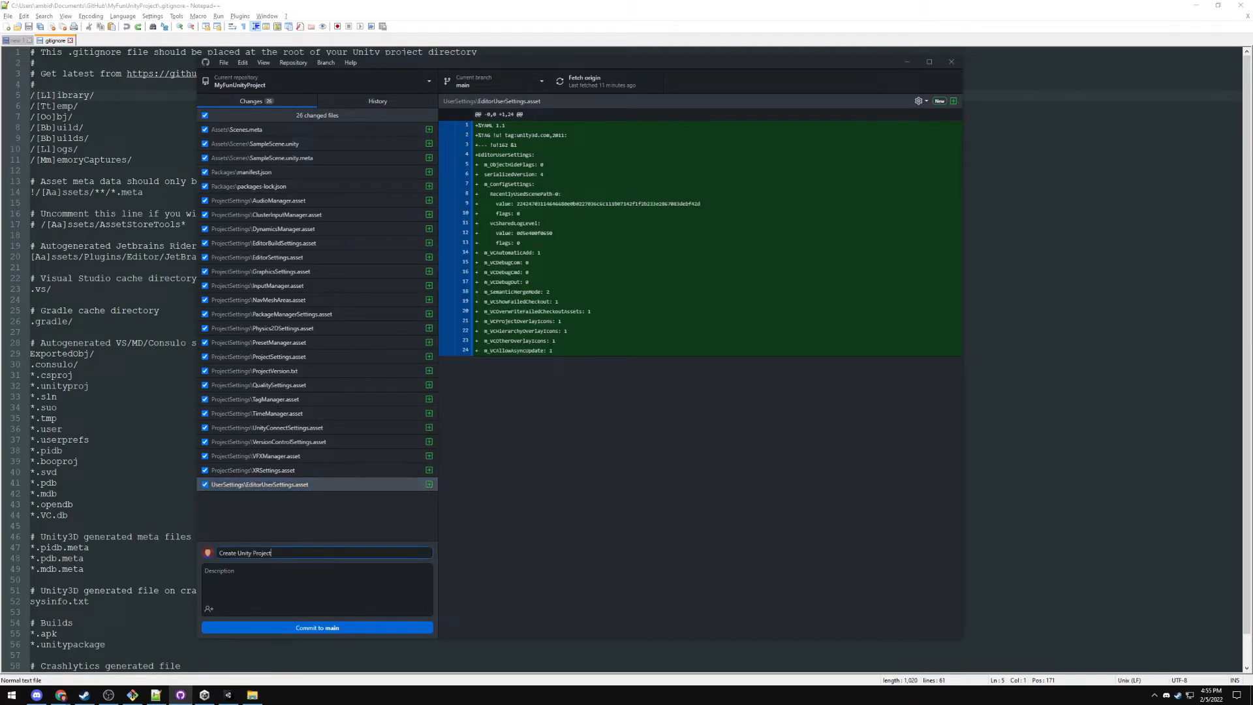
{"action": "left_click", "coordinate": [311, 625]}
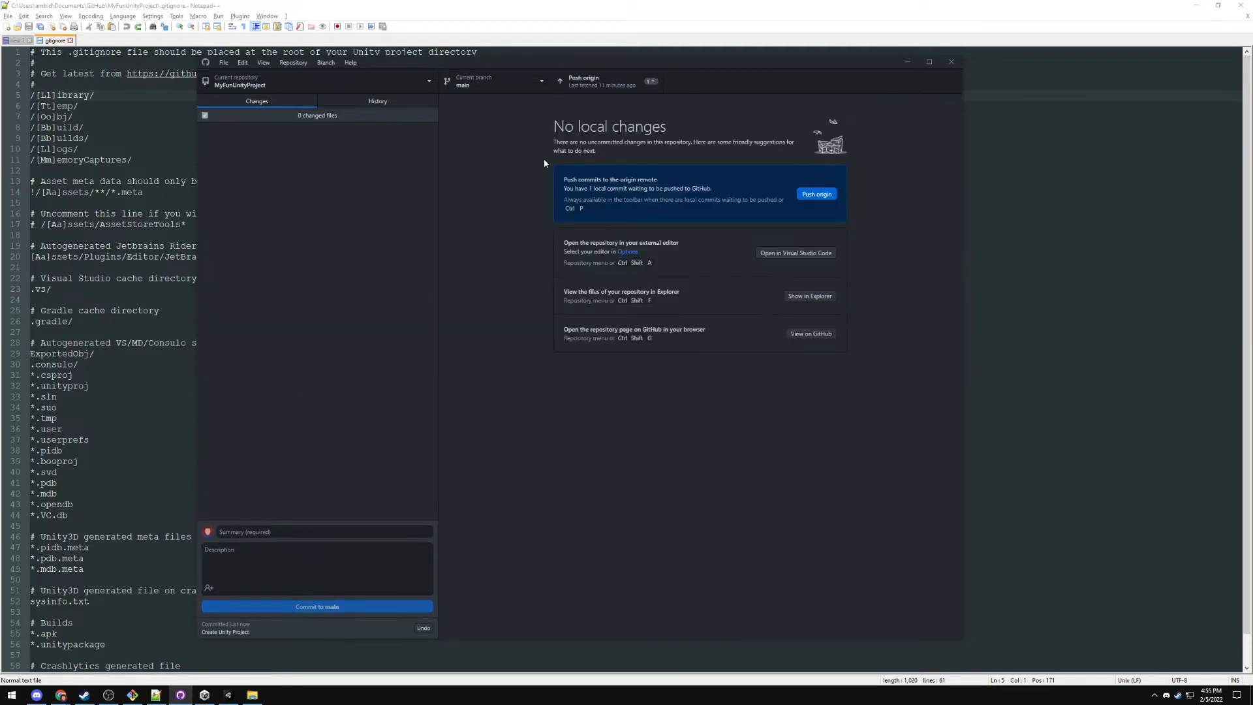
{"action": "left_click", "coordinate": [580, 91]}
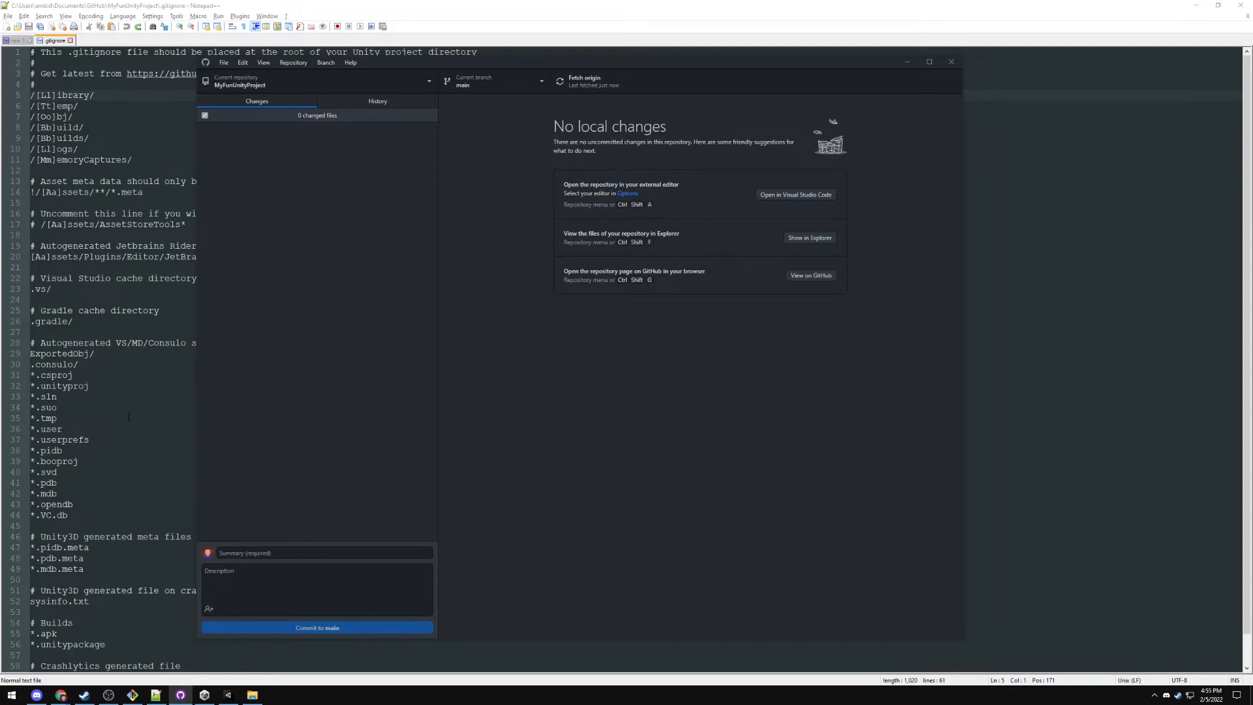
Close GitHub Desktop, Notepad++ and the File Explorer window
{"action": "left_click", "coordinate": [950, 62]}
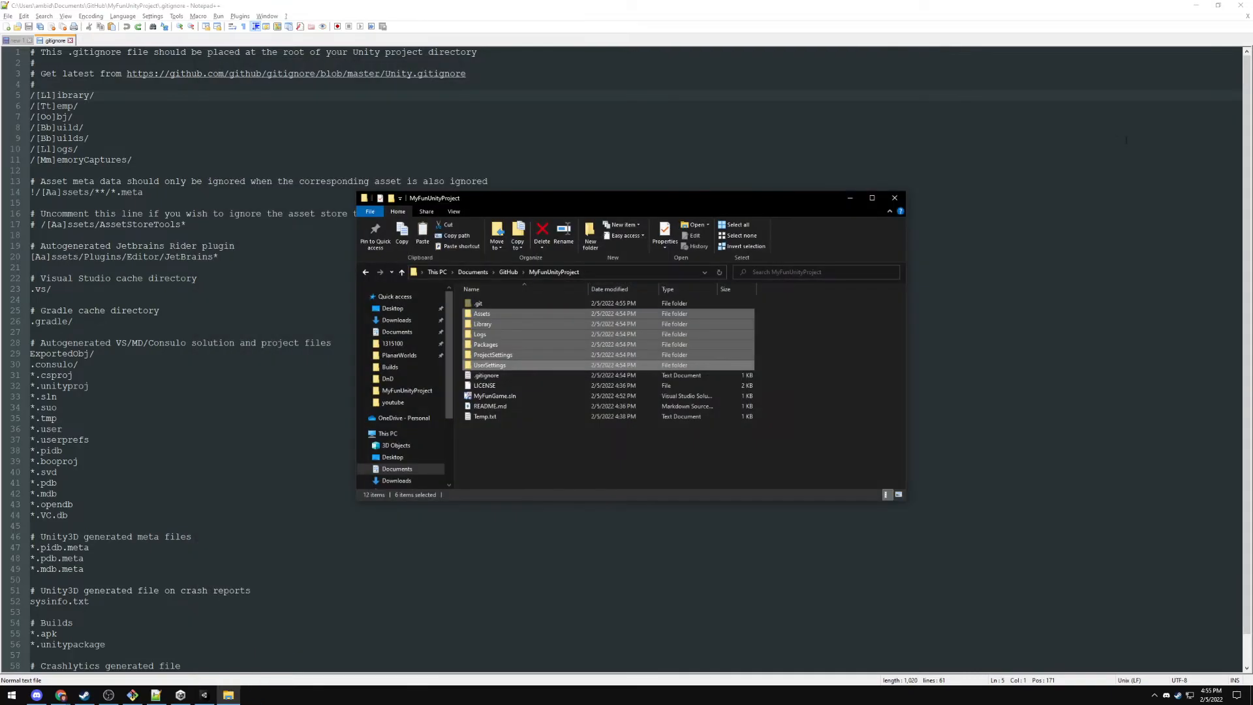
{"action": "left_click", "coordinate": [1239, 5]}
{"action": "left_click", "coordinate": [895, 197]}
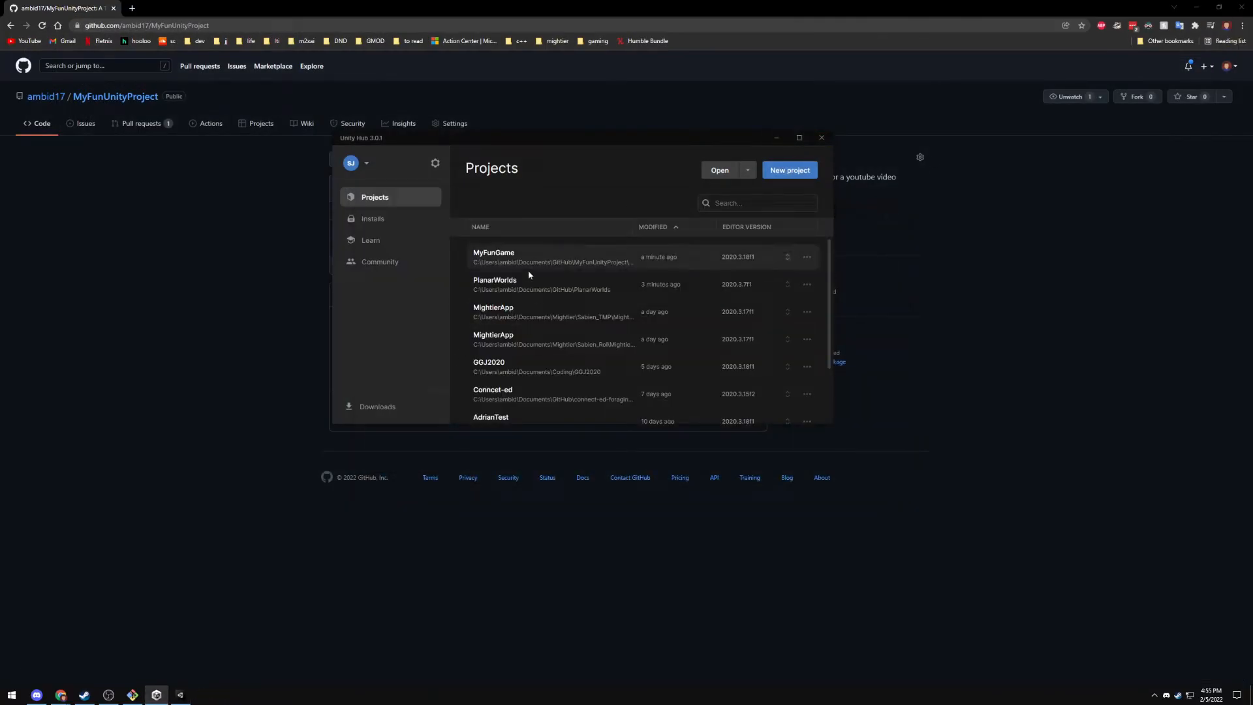
Minimize Unity Hub, then open the PlanarWorlds repository from the owner's GitHub profile and examine its README
{"action": "left_click", "coordinate": [776, 137]}
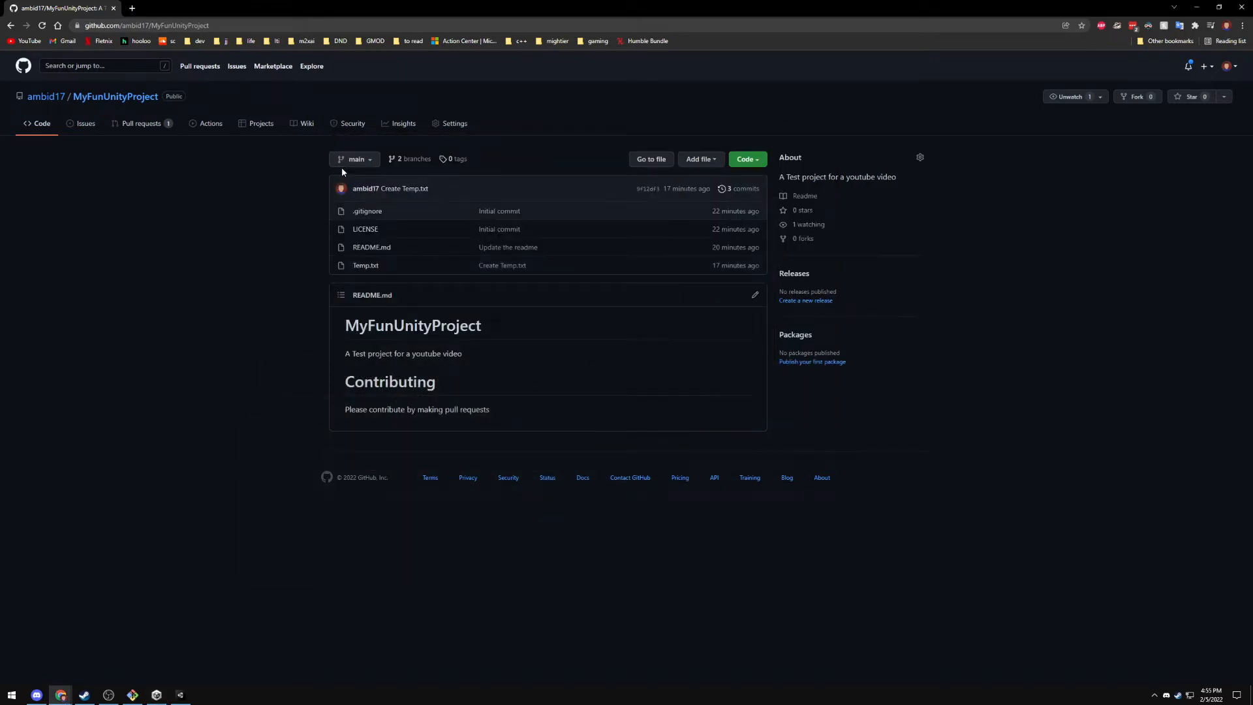
{"action": "left_click", "coordinate": [59, 98]}
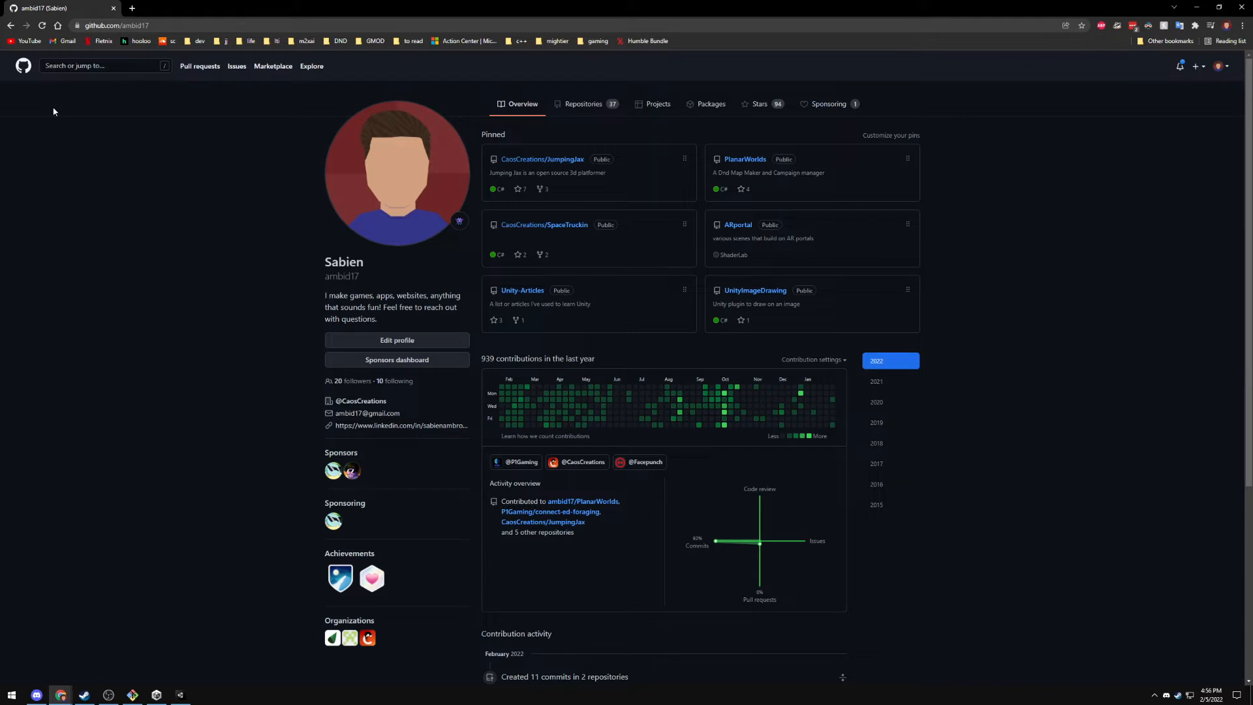
{"action": "left_click", "coordinate": [744, 159]}
{"action": "left_click_drag", "start_coordinate": [350, 460], "coordinate": [421, 482]}
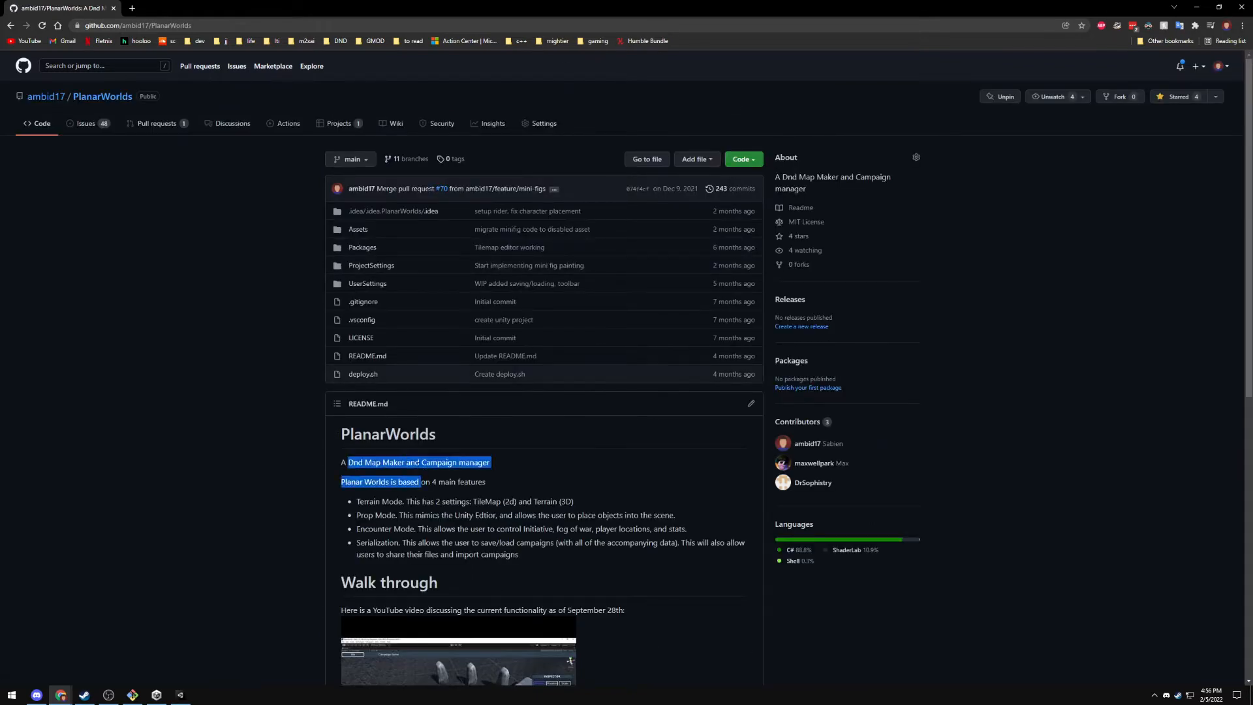
{"action": "left_click", "coordinate": [418, 473]}
{"action": "scroll", "coordinate": [423, 457], "scroll_direction": "down", "scroll_amount": 2}
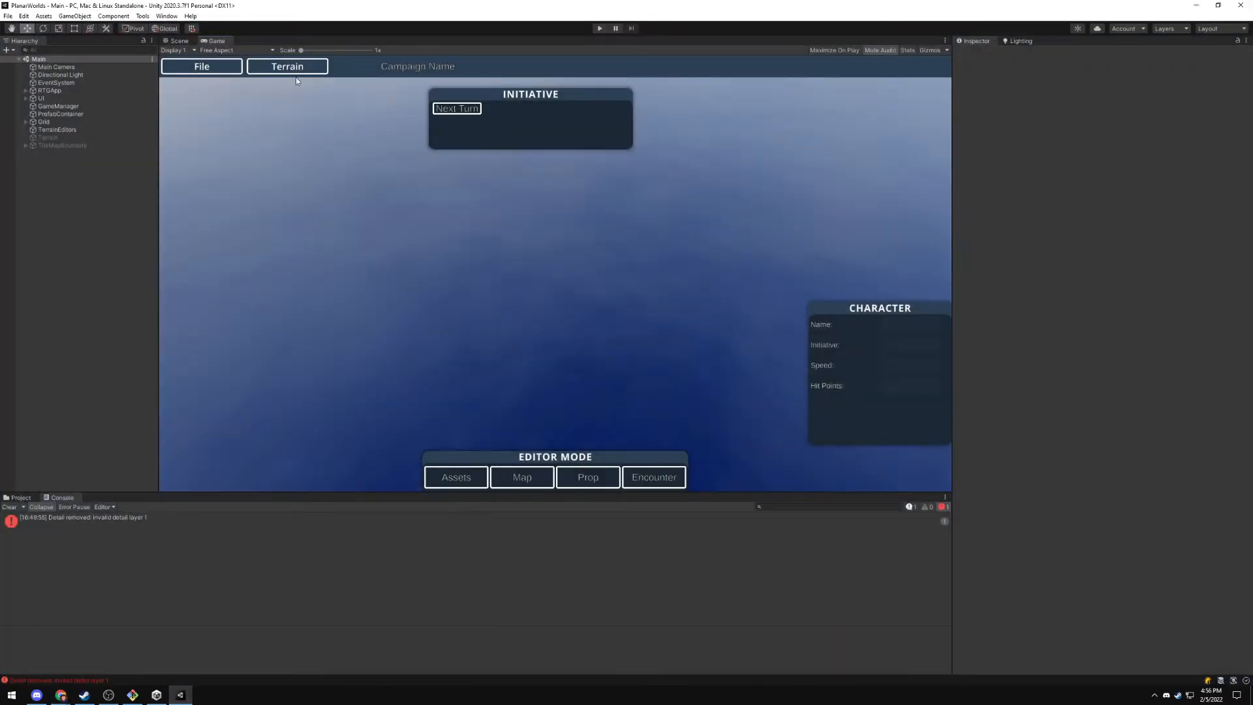
In the PlanarWorlds Unity editor, show the Scene view, add a 3D cube to the Main scene and delete it
{"action": "left_click", "coordinate": [177, 40]}
{"action": "right_click", "coordinate": [56, 197]}
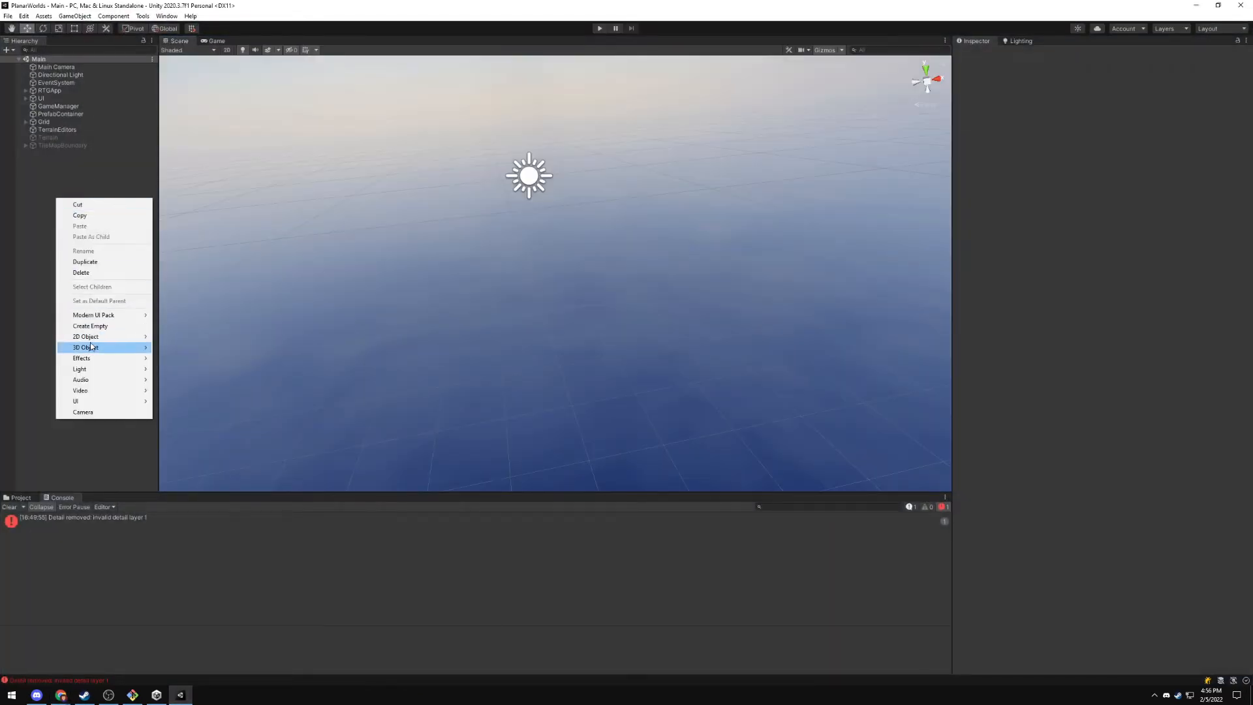
{"action": "mouse_move", "coordinate": [91, 347]}
{"action": "left_click", "coordinate": [173, 347]}
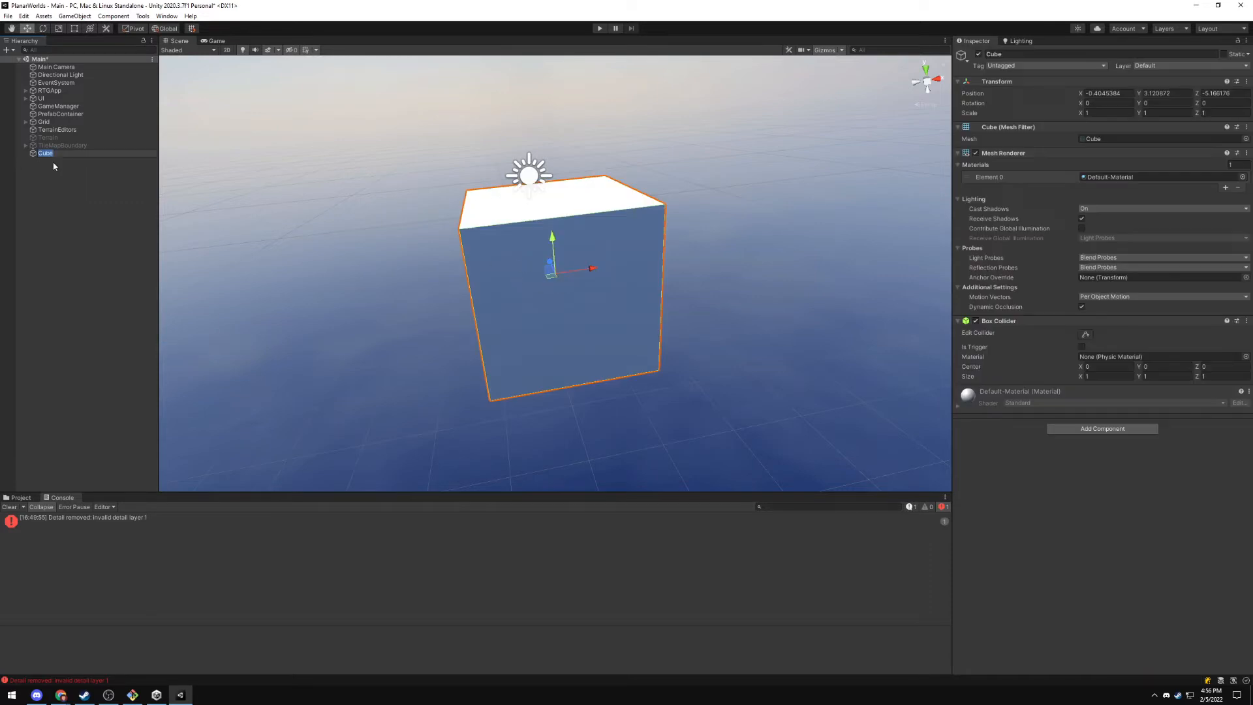
{"action": "left_click", "coordinate": [72, 152]}
{"action": "key", "text": "Delete"}
Return to Chrome and open the MVP board among the PlanarWorlds repository's classic projects
{"action": "key", "text": "alt+Tab"}
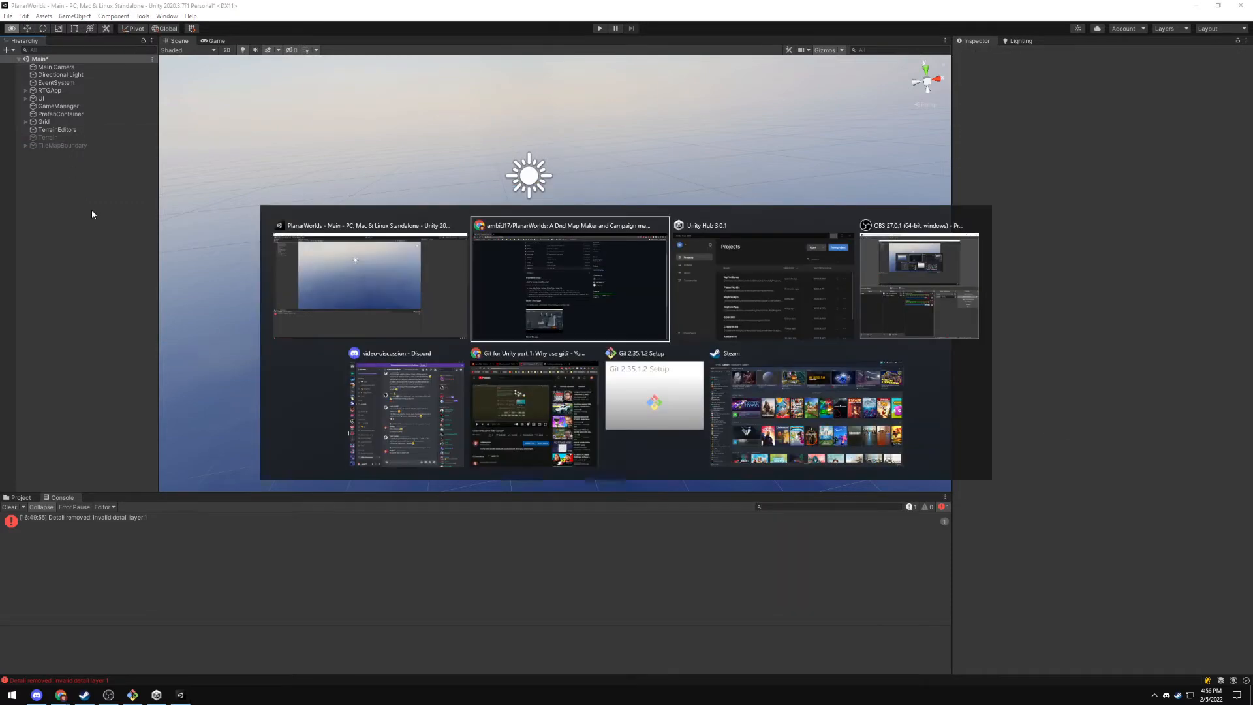
{"action": "scroll", "coordinate": [287, 167], "scroll_direction": "up", "scroll_amount": 3}
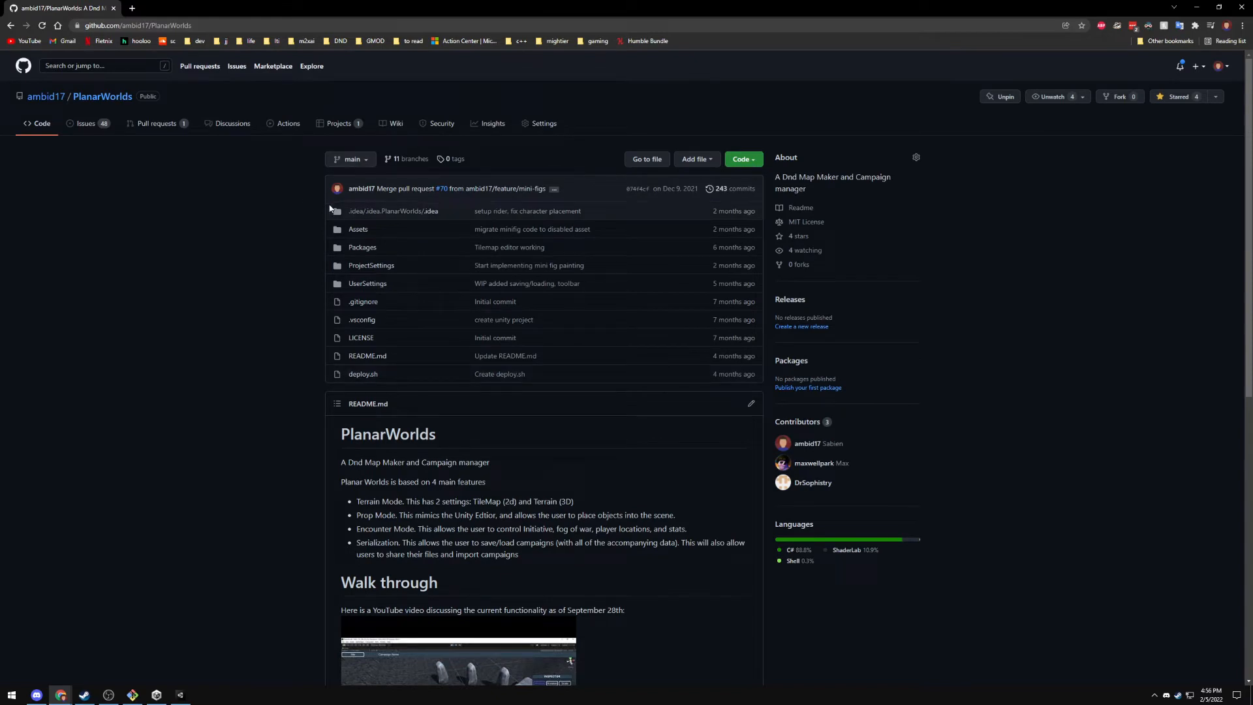
{"action": "left_click", "coordinate": [338, 130]}
{"action": "left_click", "coordinate": [351, 178]}
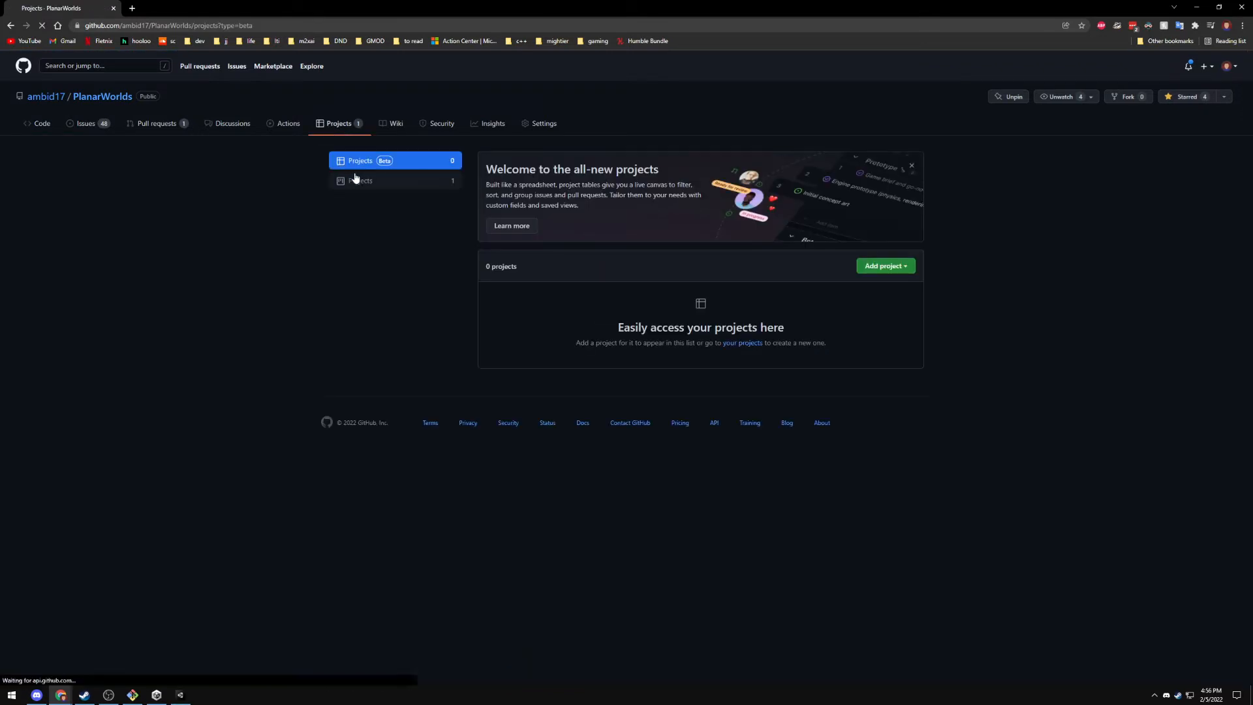
{"action": "left_click", "coordinate": [494, 215]}
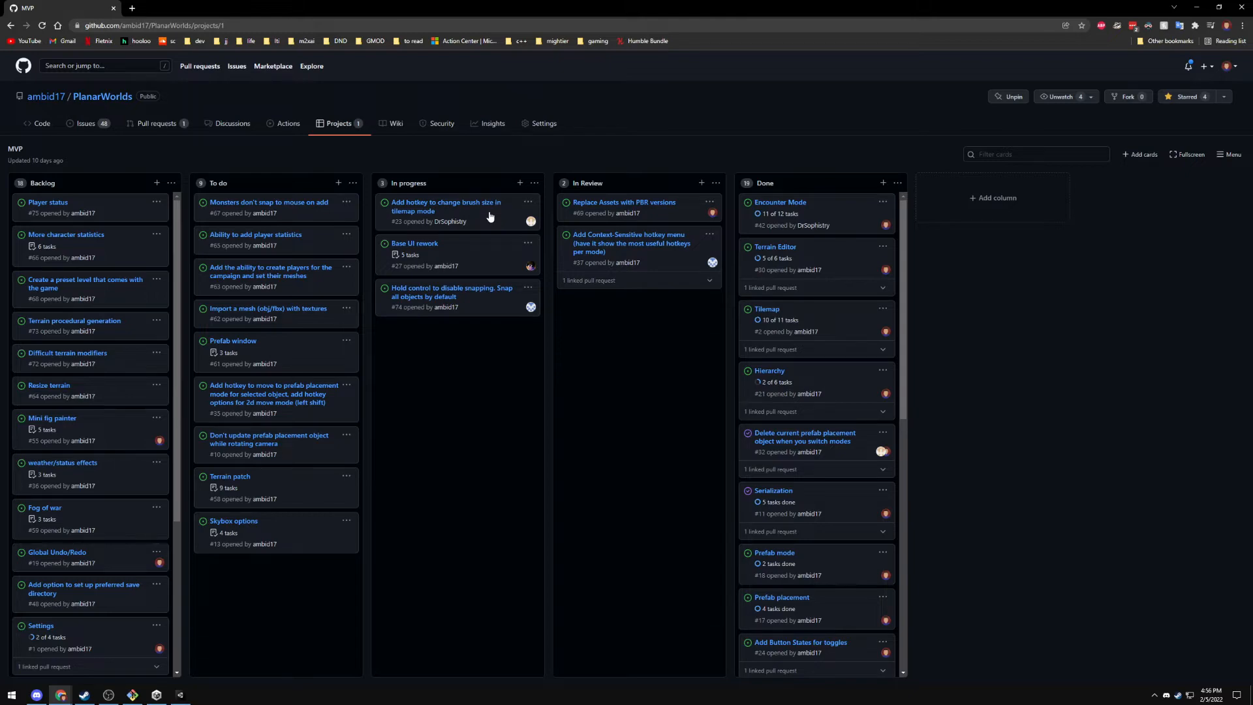
Search the web for trello in a new browser tab, then return to the MVP board
{"action": "key", "text": "ctrl+t"}
{"action": "type", "text": "trello"}
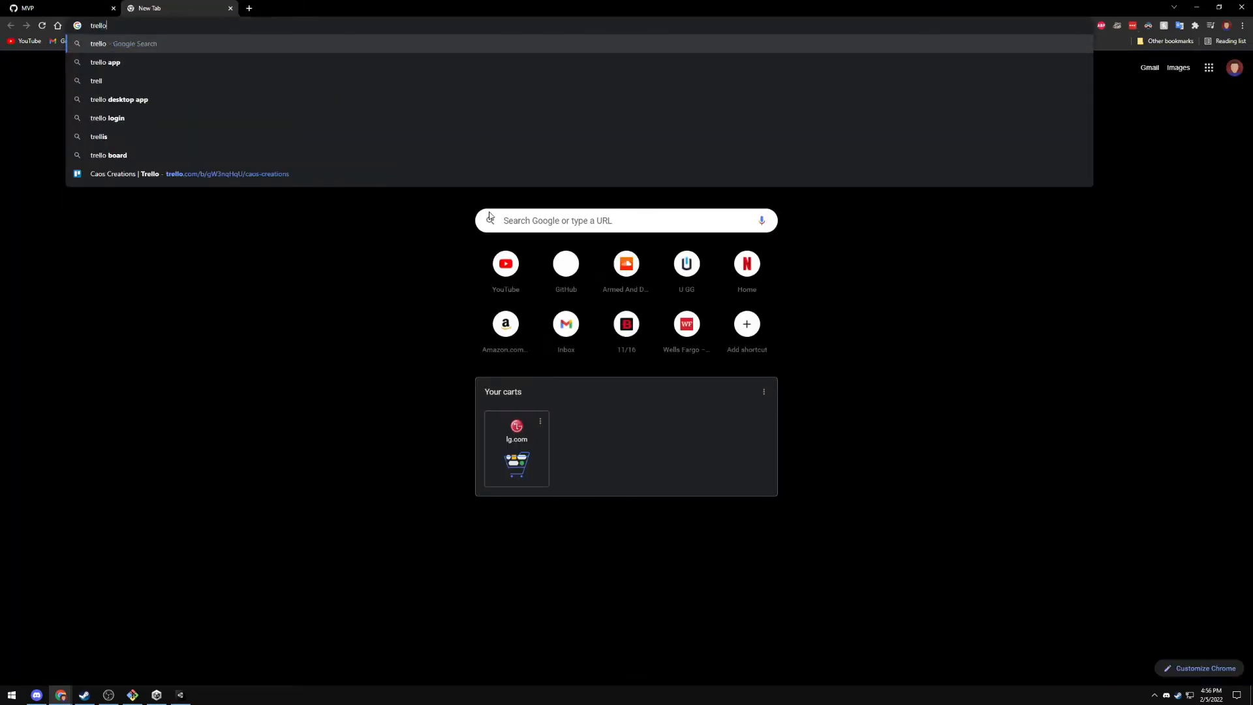
{"action": "key", "text": "Return"}
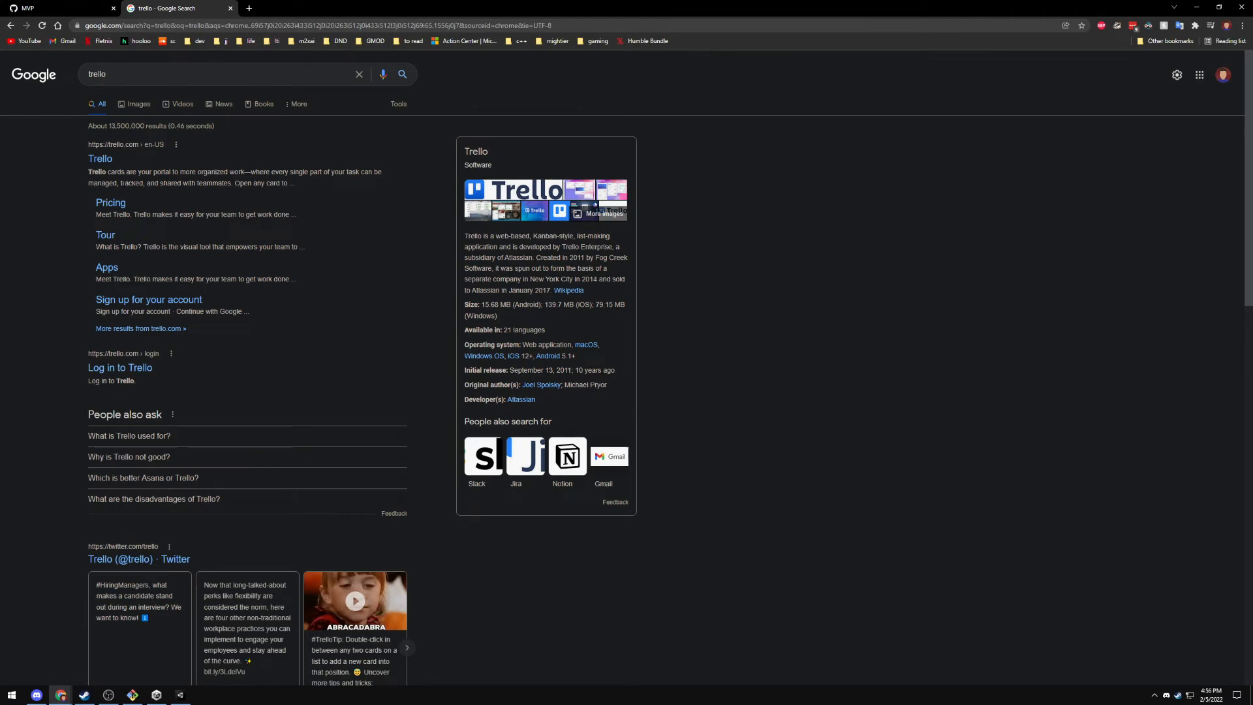
{"action": "key", "text": "ctrl+shift+Tab"}
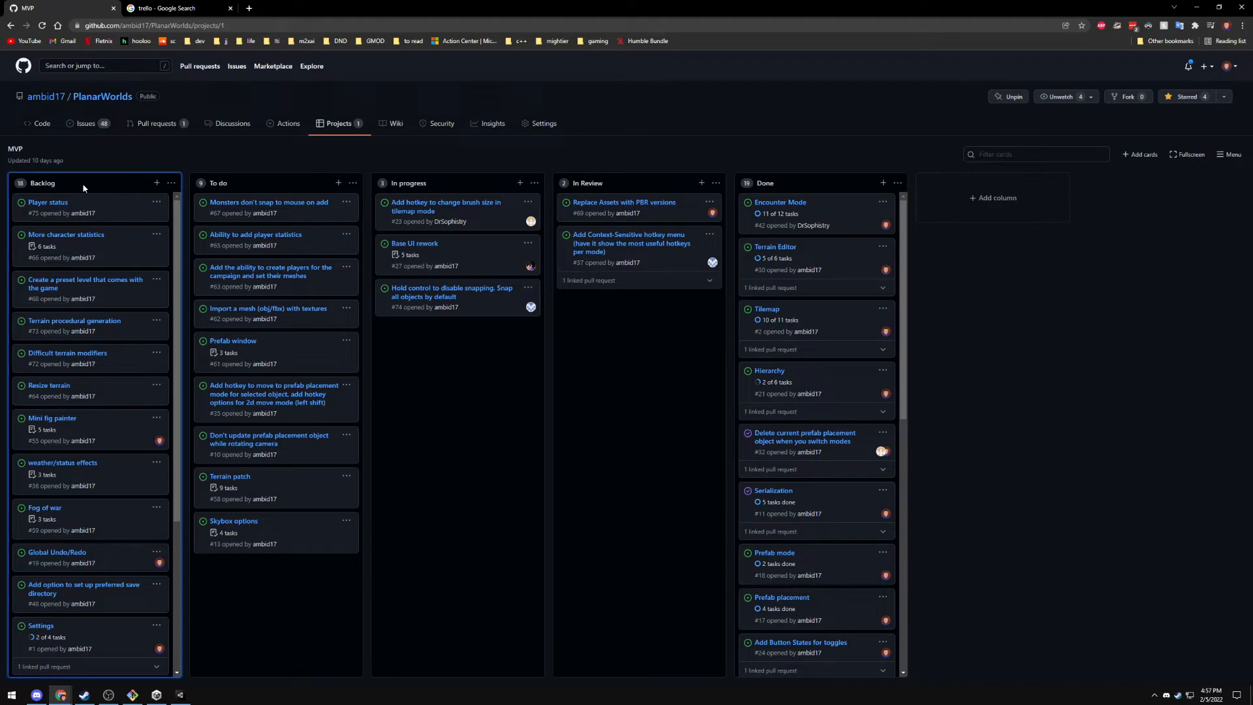
Examine the details of the "Player status" and "Ability to add player statistics" cards, then close the details
{"action": "left_click", "coordinate": [110, 205]}
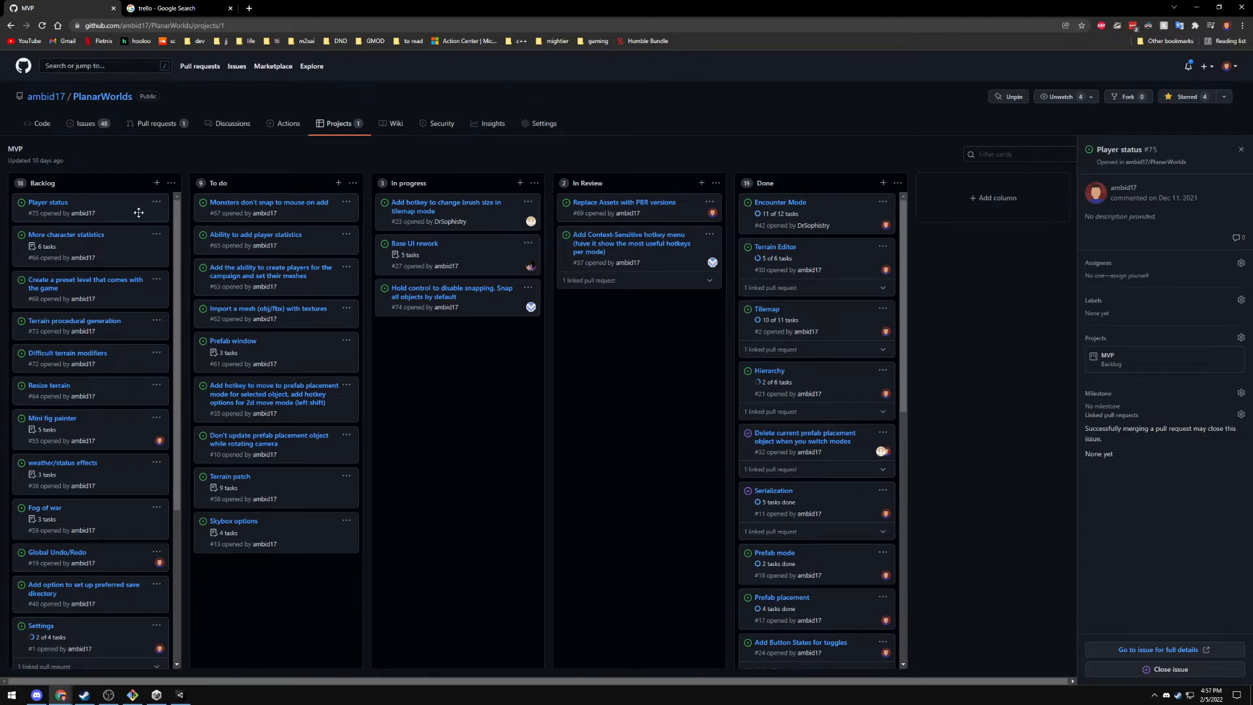
{"action": "left_click", "coordinate": [239, 237]}
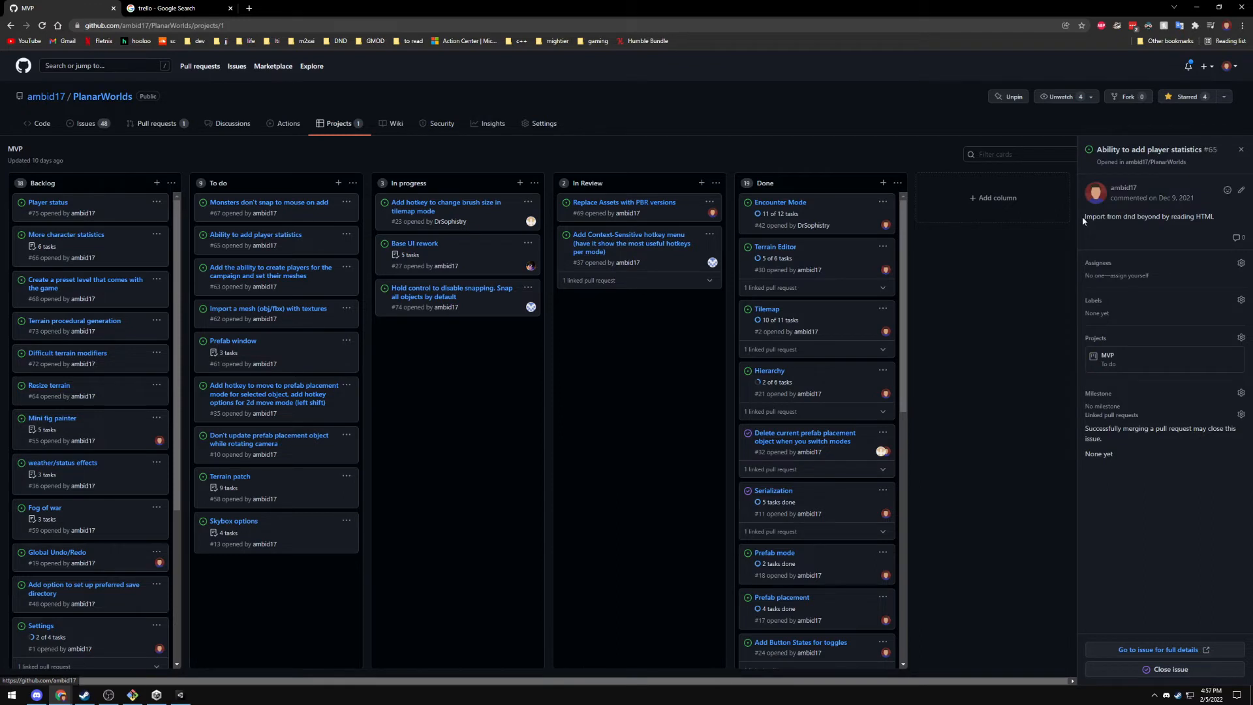
{"action": "left_click_drag", "start_coordinate": [1083, 216], "coordinate": [1201, 218]}
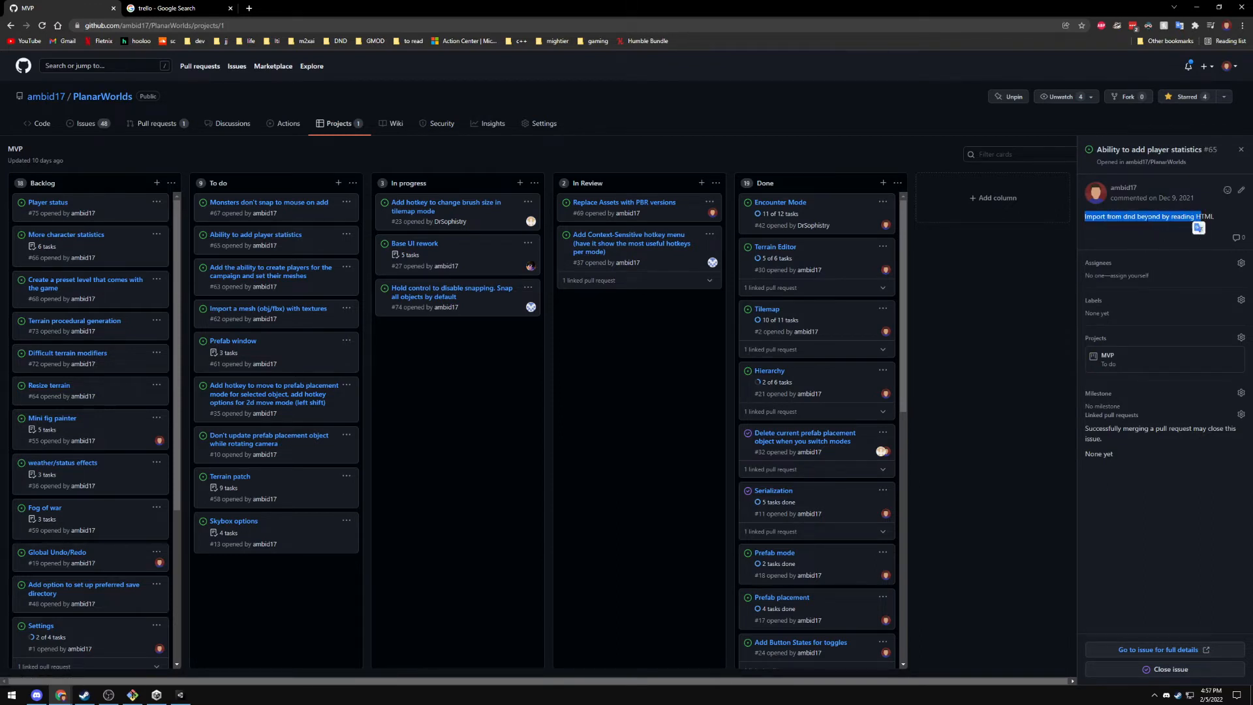
{"action": "left_click", "coordinate": [1250, 177]}
{"action": "left_click", "coordinate": [1242, 150]}
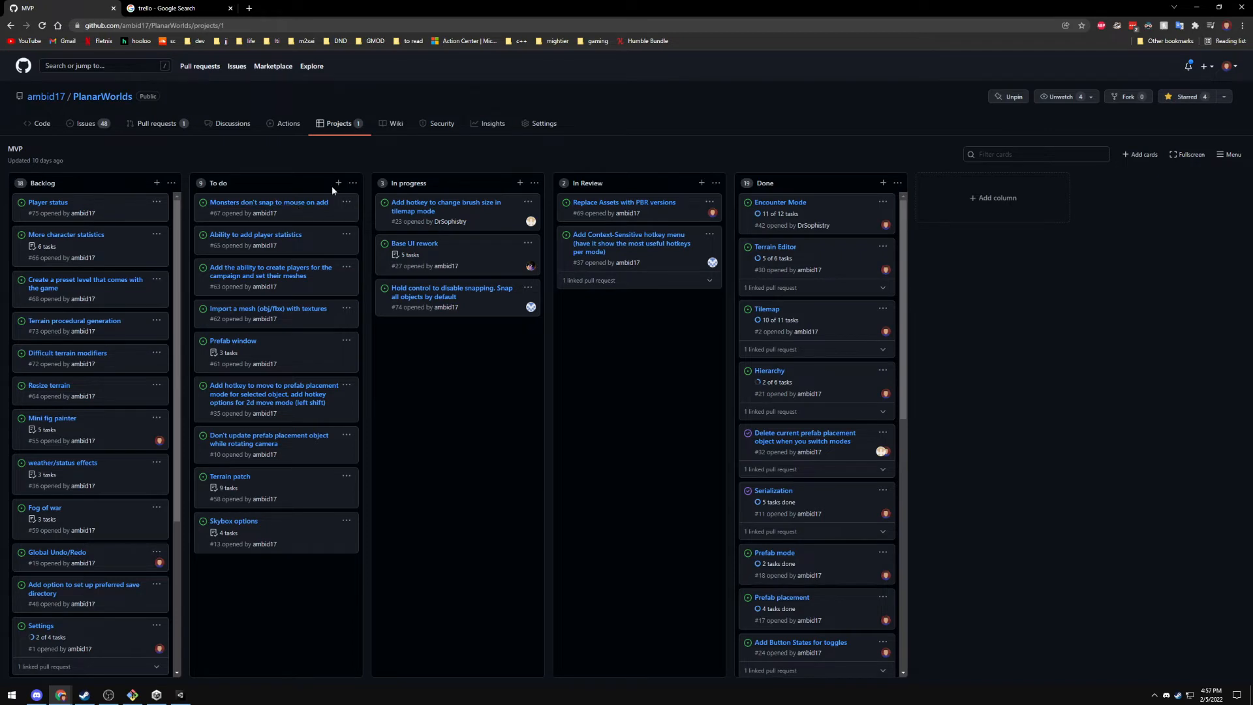
Create a PlanarWorlds project board named "Minimum Viable Product" with the Basic kanban template and delete its "Welcome to GitHub Projects" note
{"action": "left_click", "coordinate": [335, 125]}
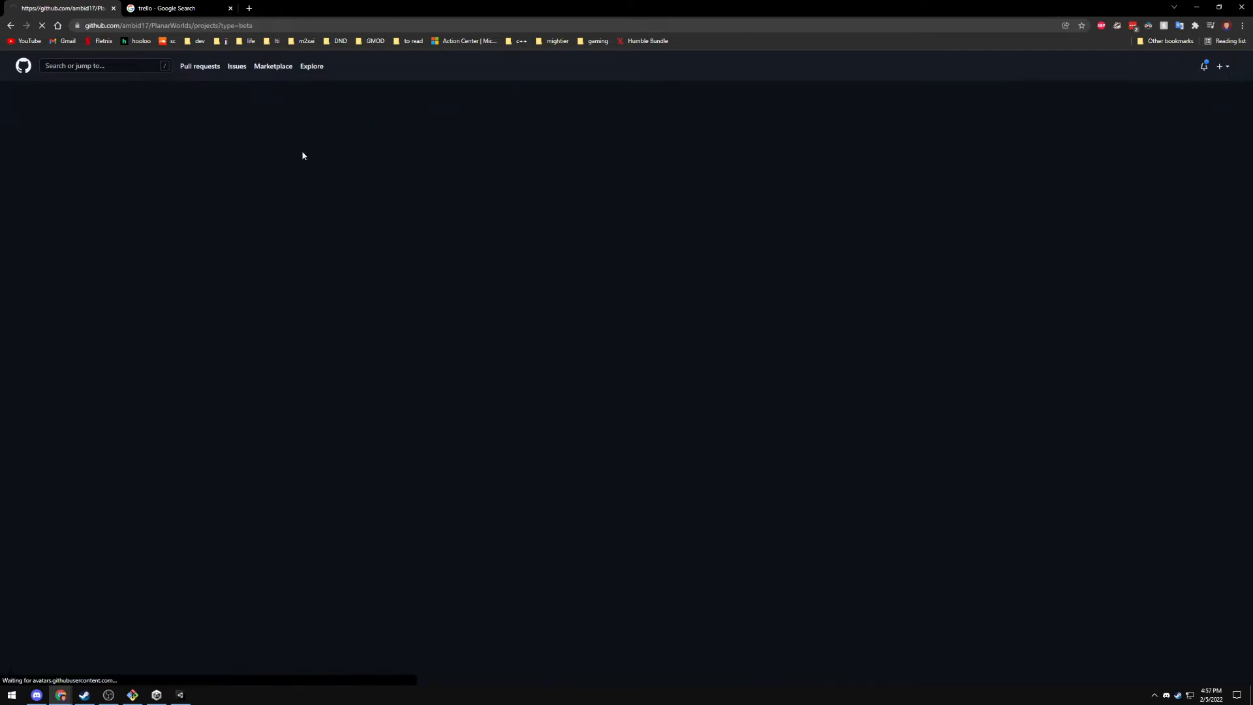
{"action": "left_click", "coordinate": [350, 182]}
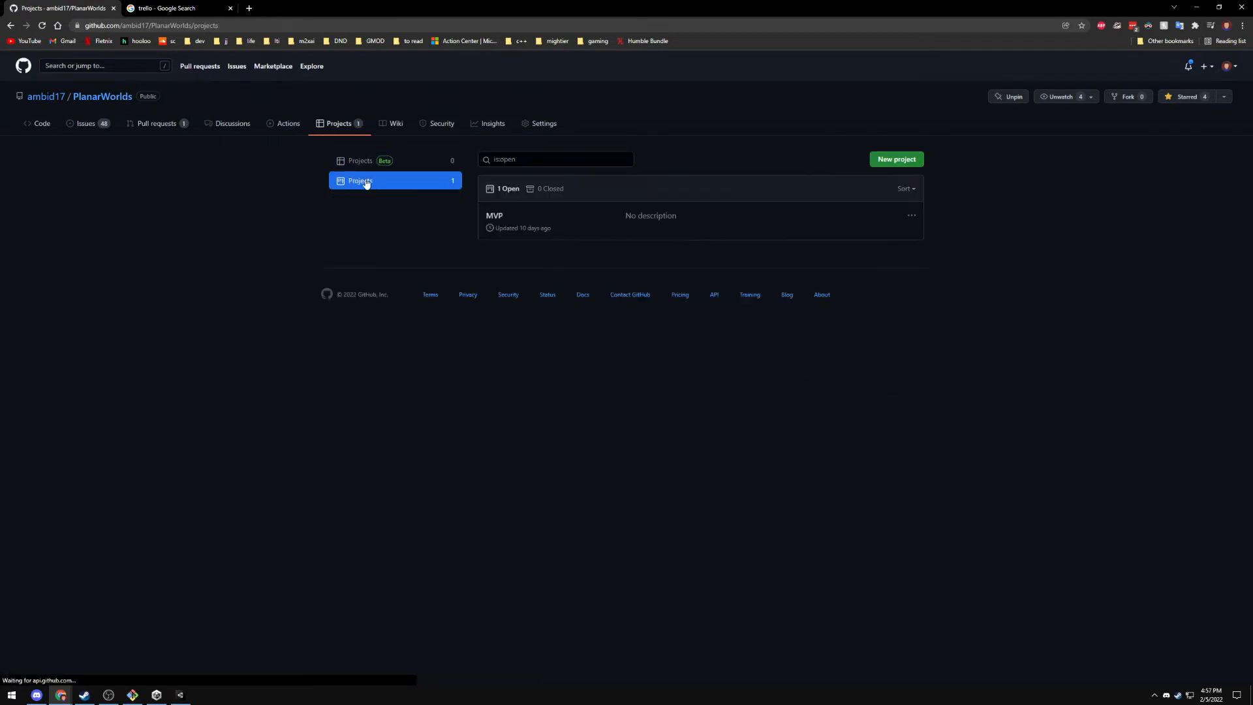
{"action": "left_click", "coordinate": [894, 160]}
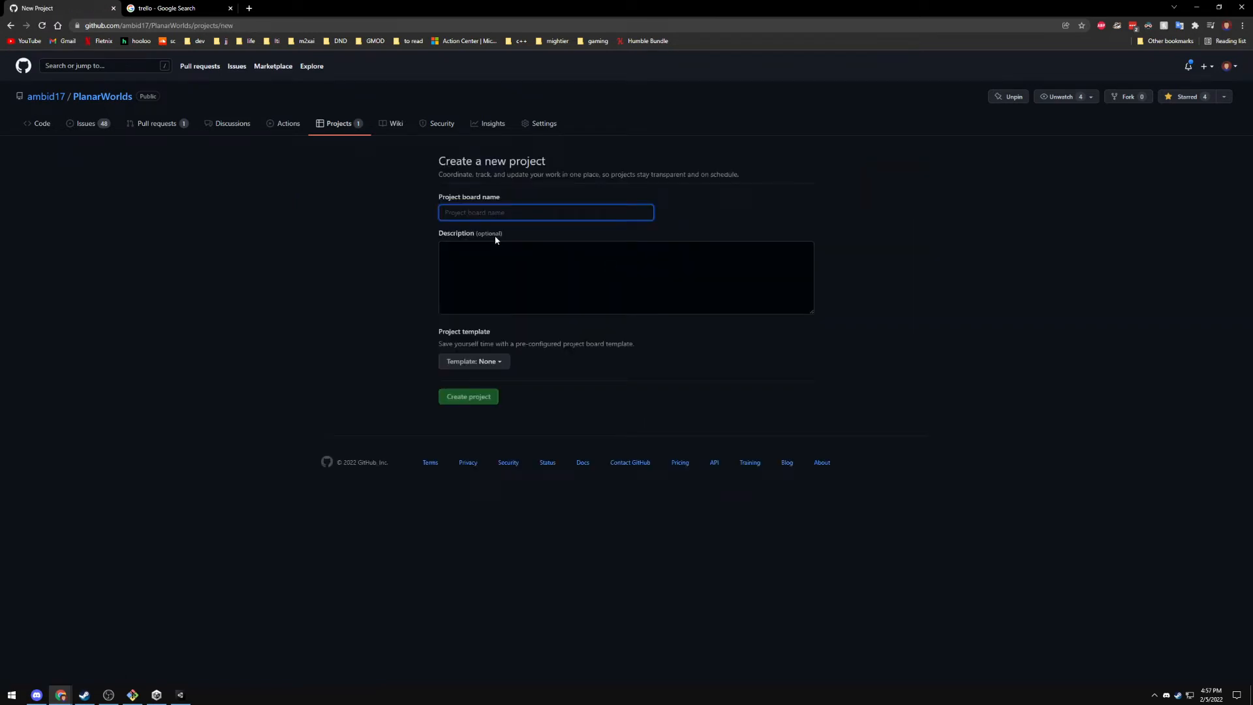
{"action": "type", "text": "Minimum Viable Product"}
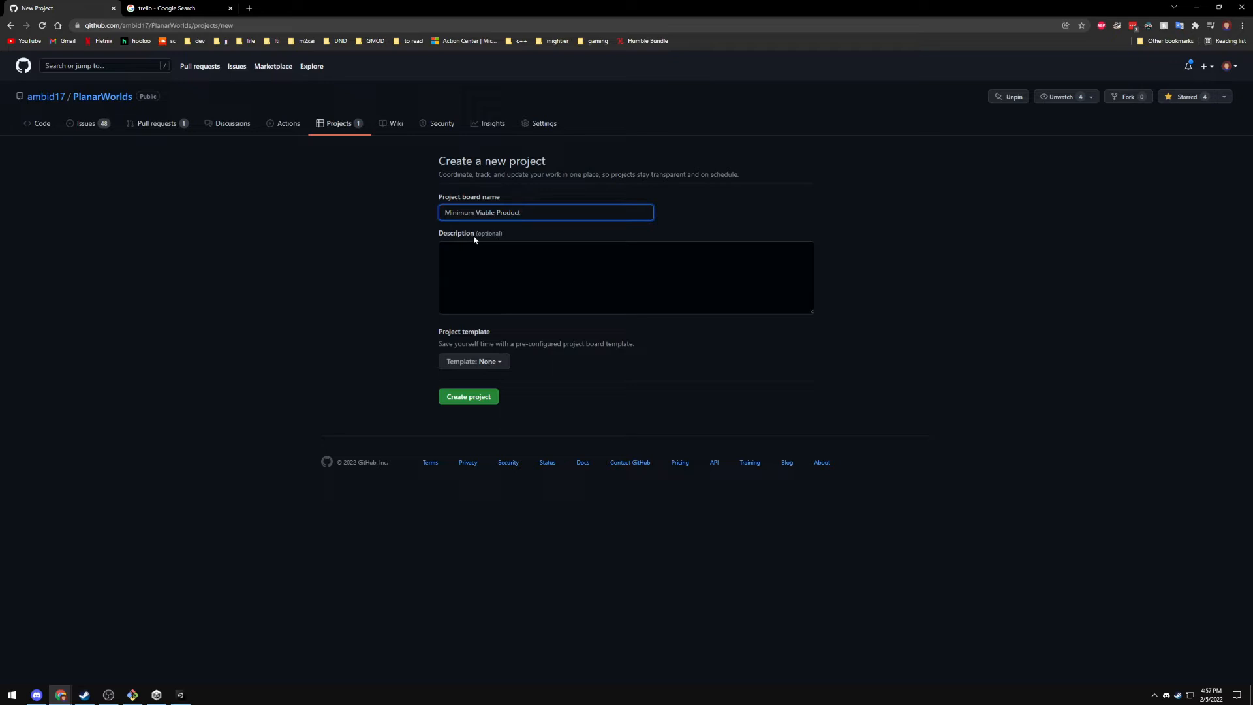
{"action": "left_click", "coordinate": [468, 362]}
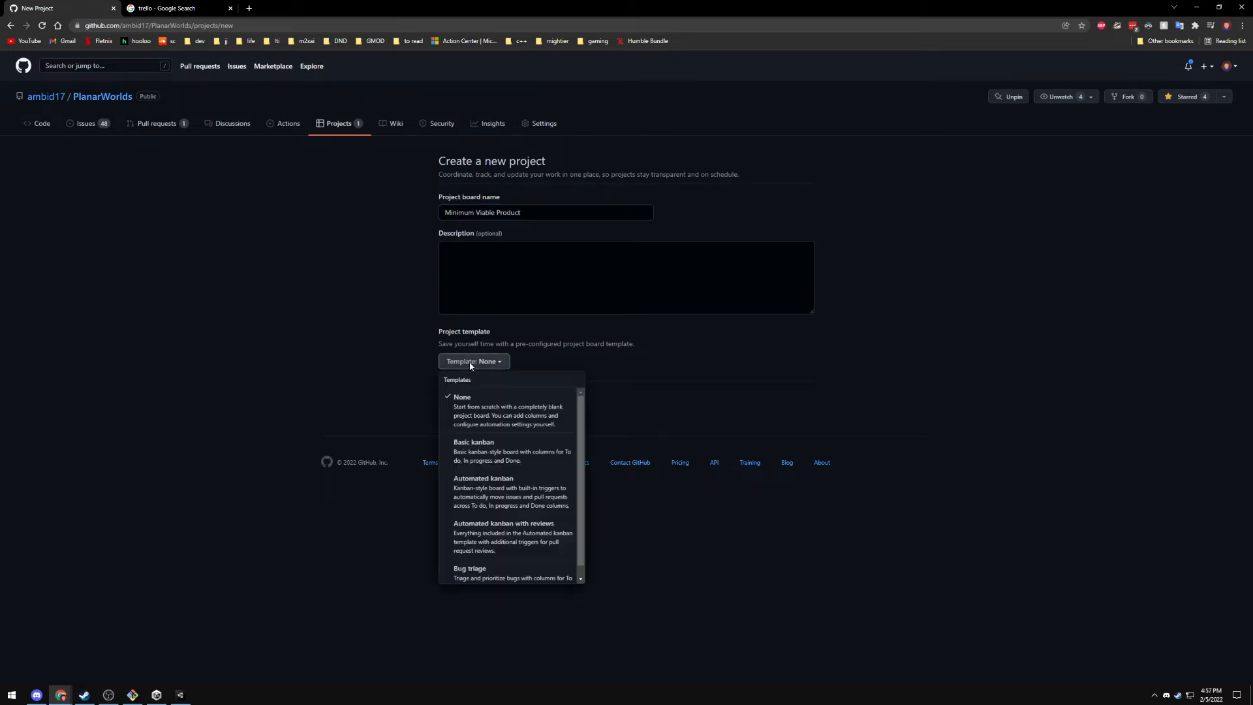
{"action": "left_click", "coordinate": [477, 449]}
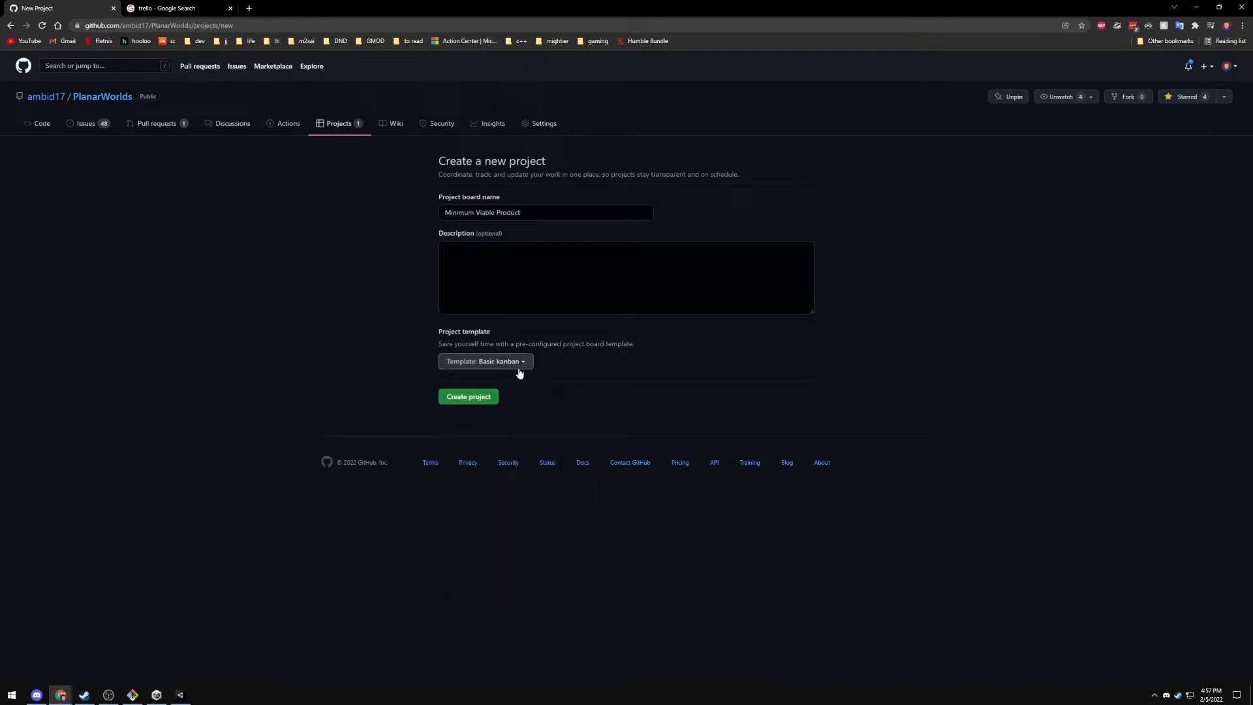
{"action": "left_click", "coordinate": [457, 400]}
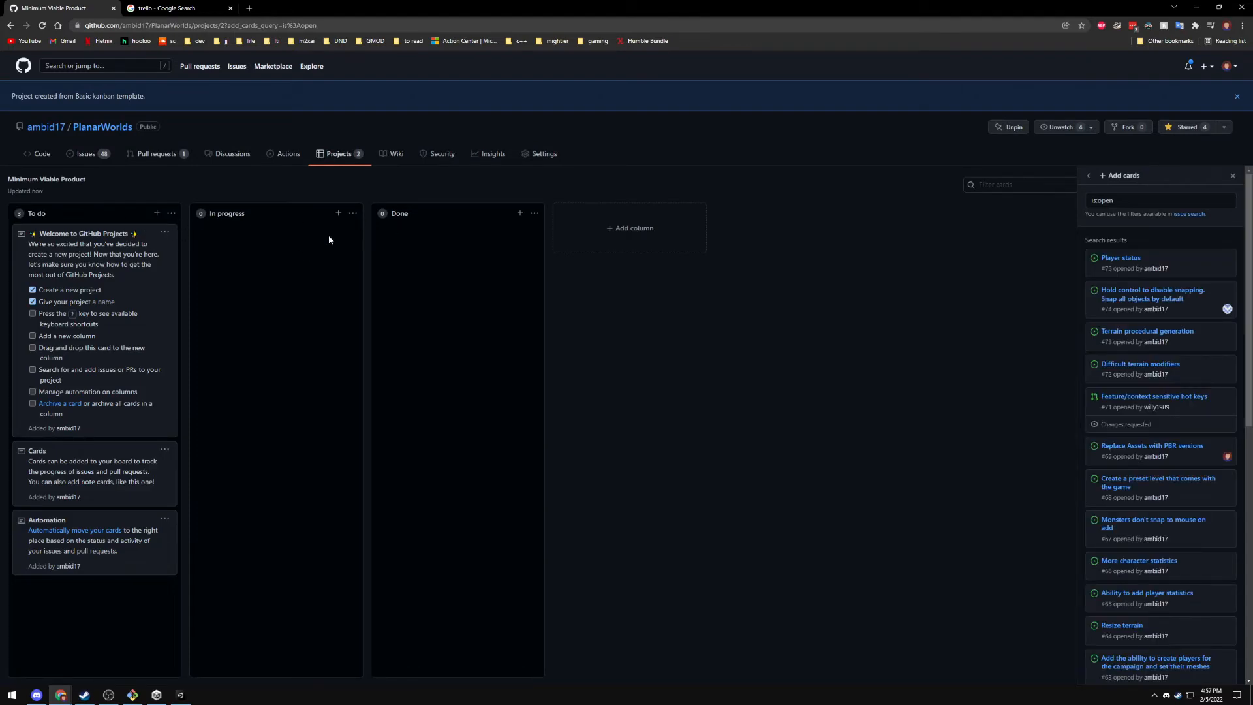
{"action": "left_click", "coordinate": [167, 238]}
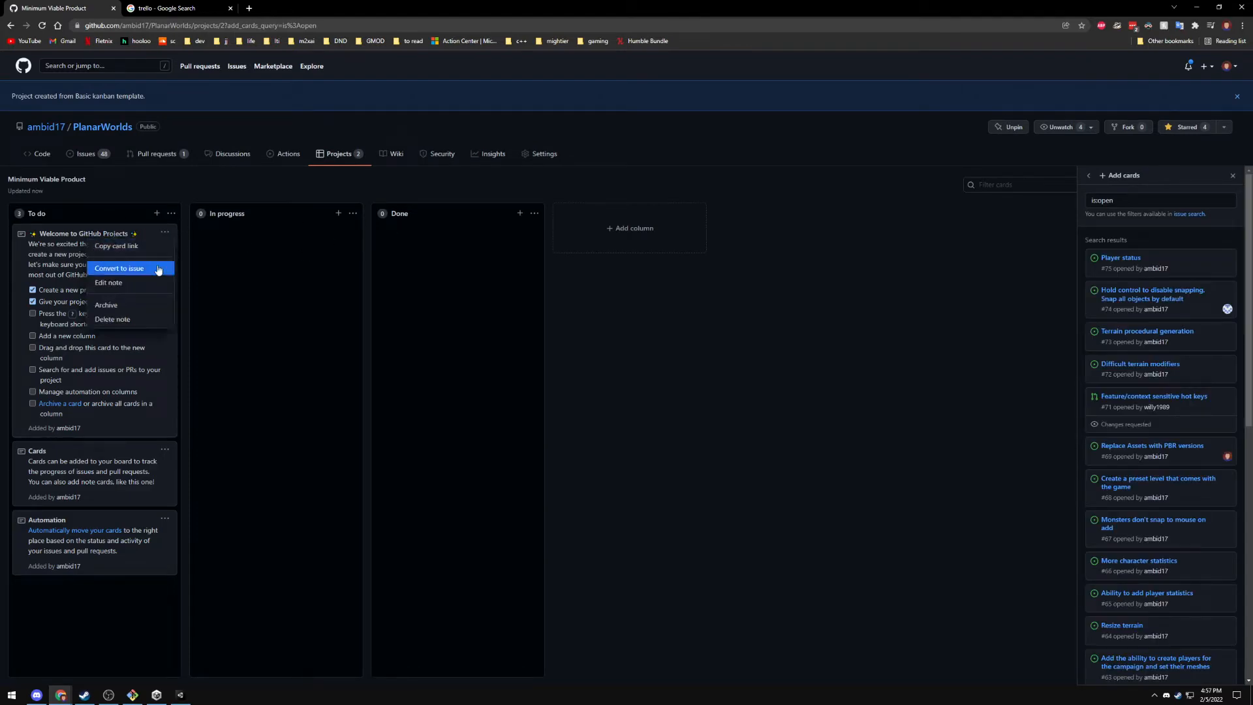
{"action": "left_click", "coordinate": [131, 319]}
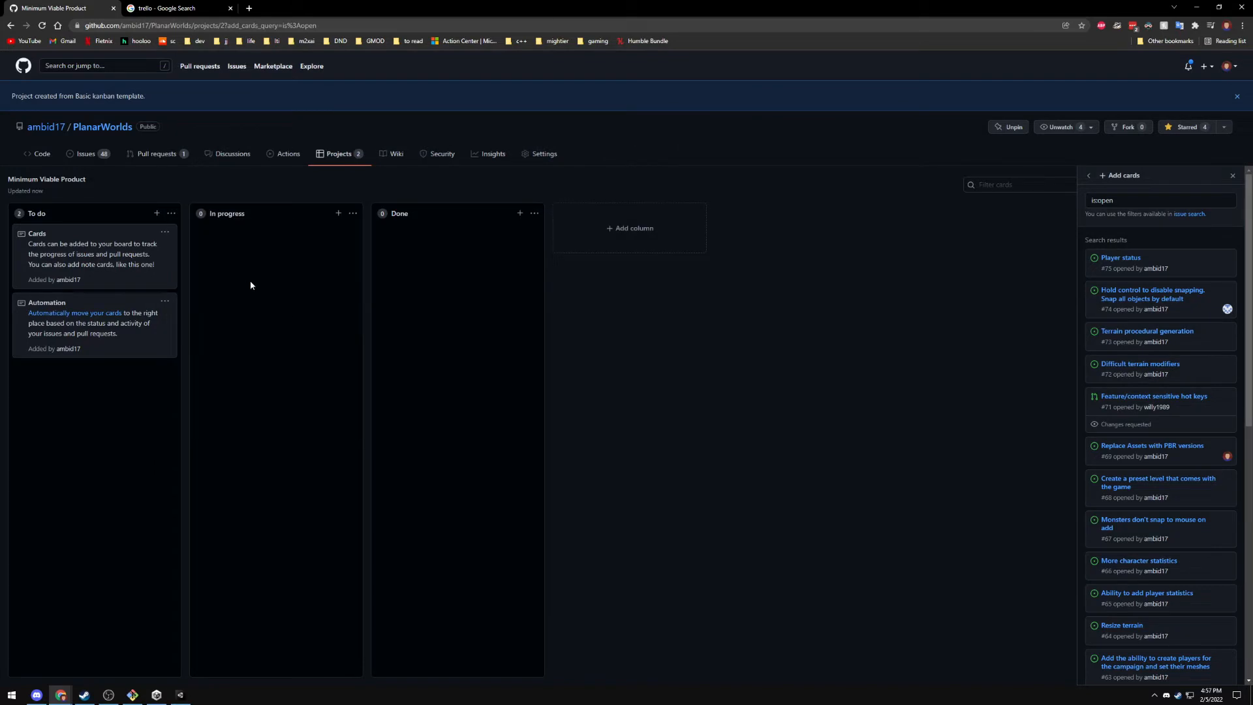
Open the repository's projects in a new browser tab and create a second board named "adsf" with the Basic kanban template
{"action": "right_click", "coordinate": [318, 170]}
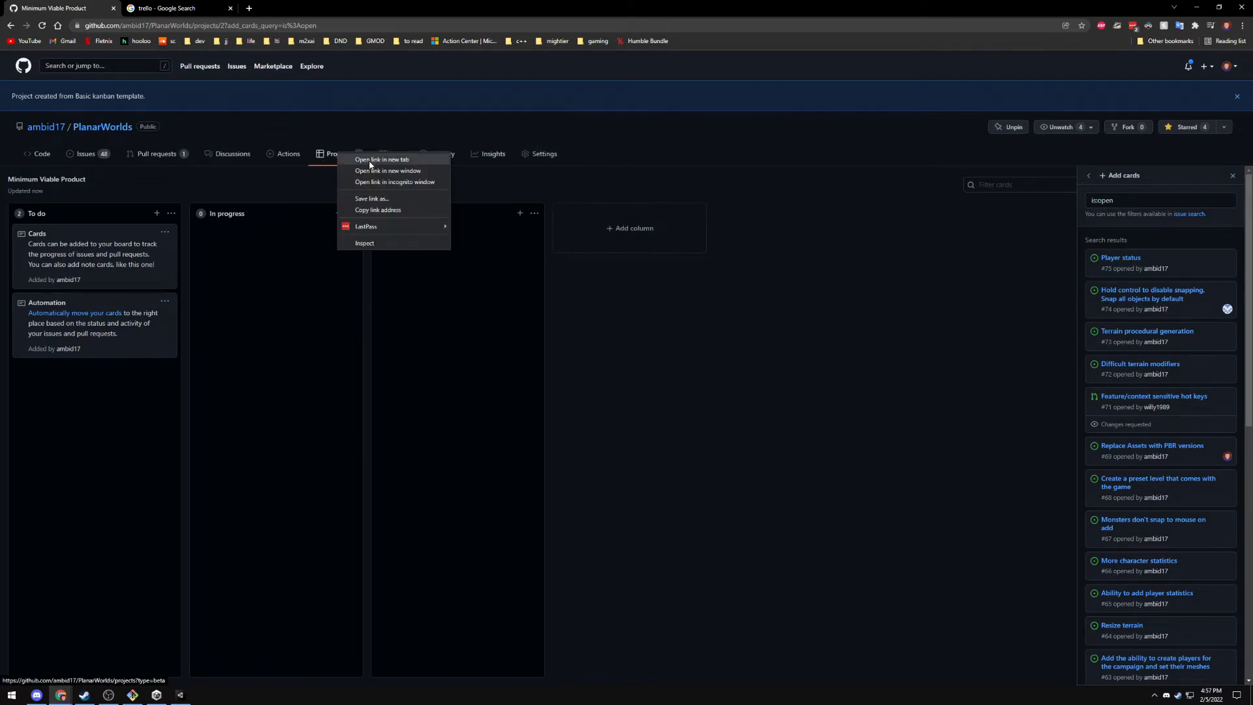
{"action": "left_click", "coordinate": [365, 160]}
{"action": "key", "text": "ctrl+Tab"}
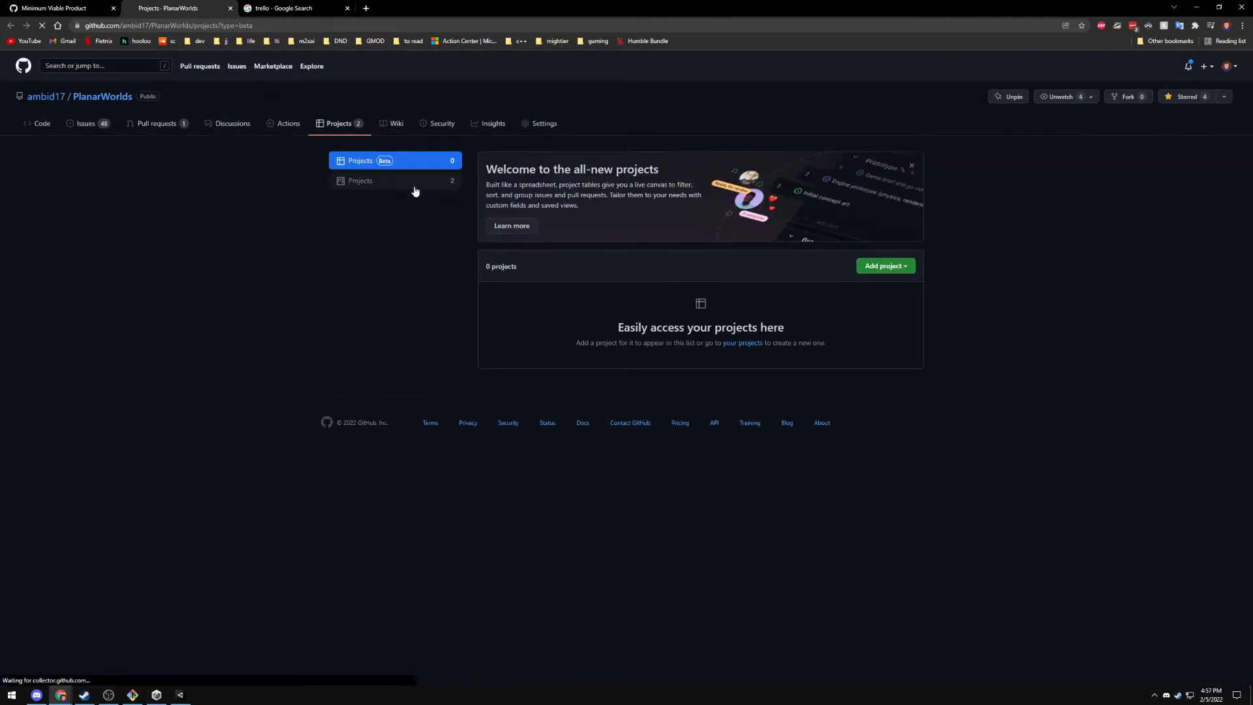
{"action": "left_click", "coordinate": [361, 181]}
{"action": "left_click", "coordinate": [895, 160]}
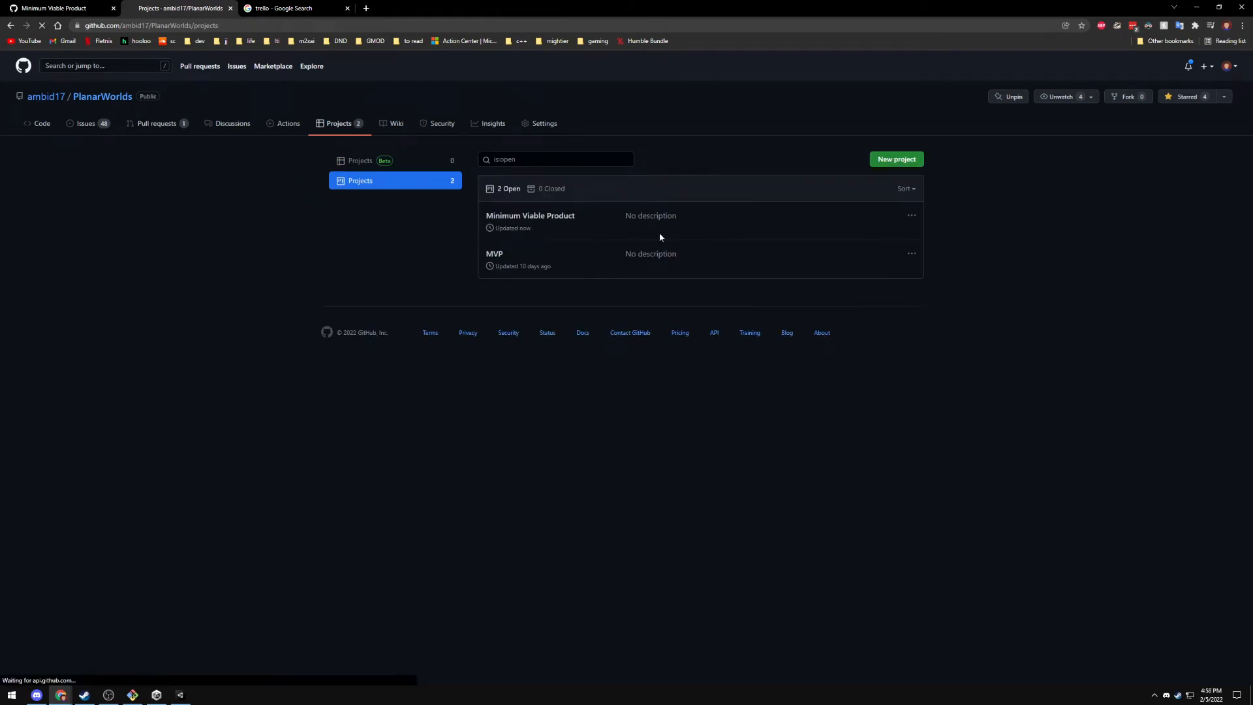
{"action": "type", "text": "adsf"}
{"action": "left_click", "coordinate": [470, 362]}
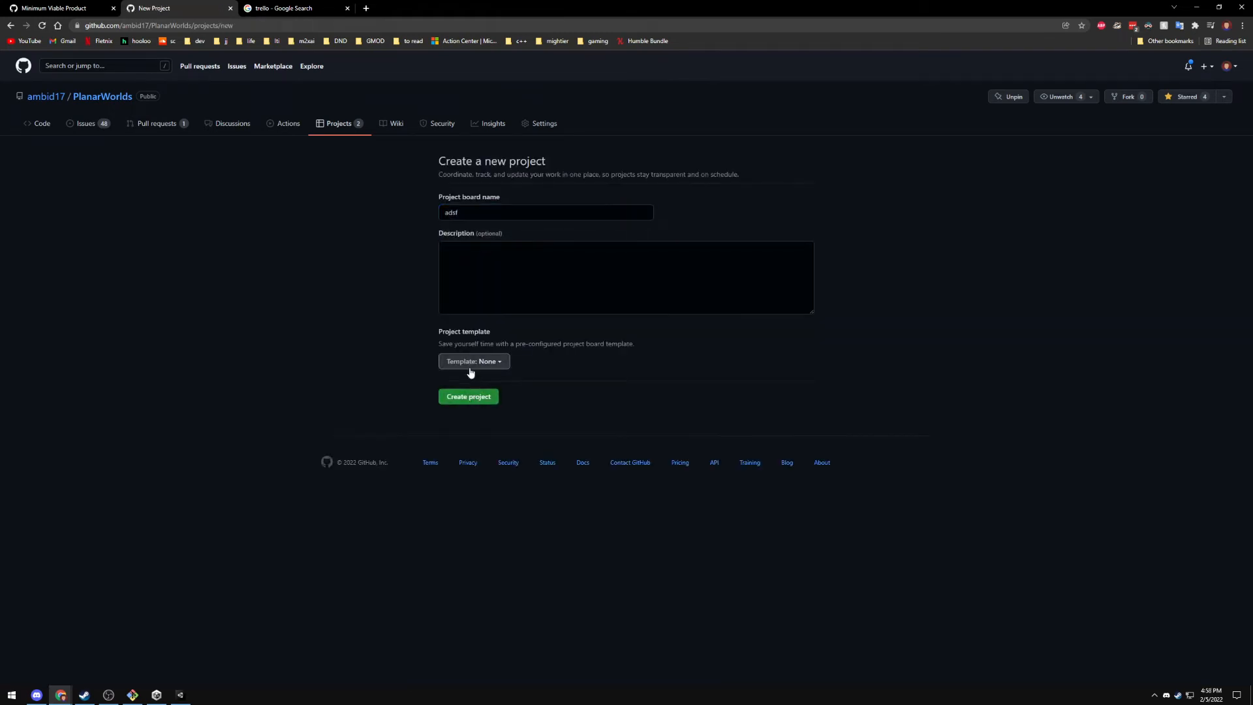
{"action": "left_click", "coordinate": [468, 417]}
{"action": "left_click", "coordinate": [469, 396]}
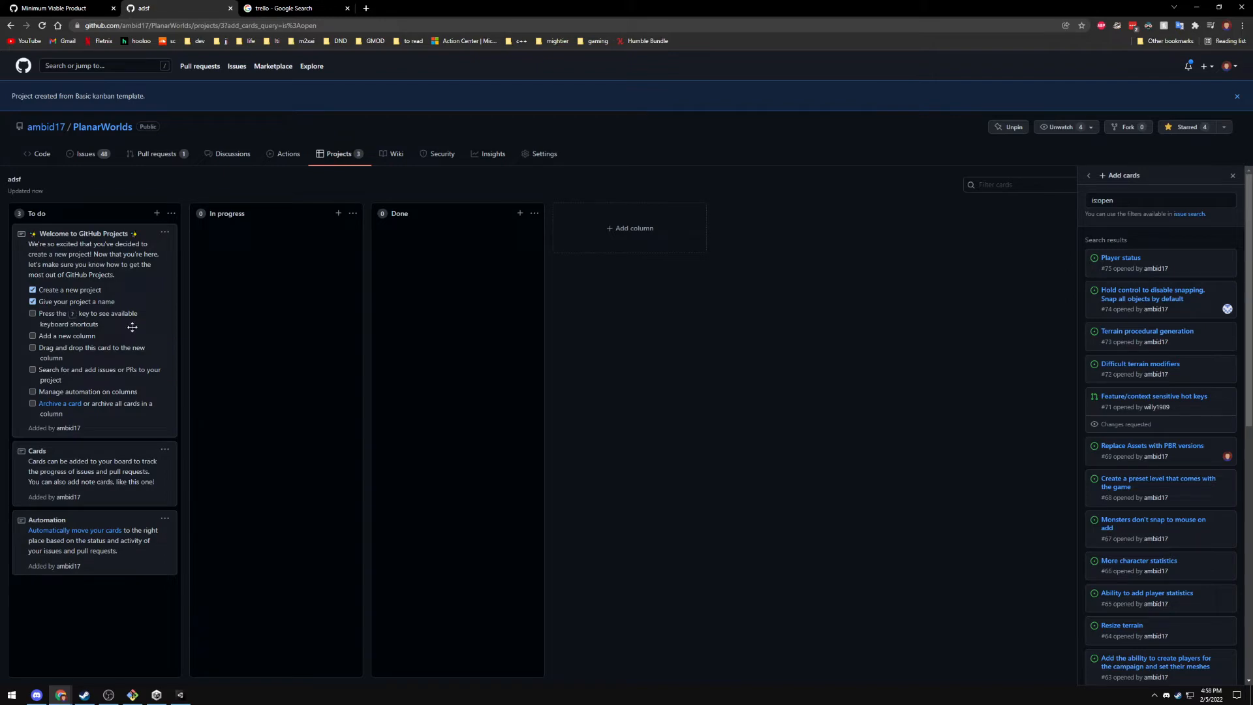
View the keyboard shortcuts available for the project board and close the list
{"action": "key", "text": "question"}
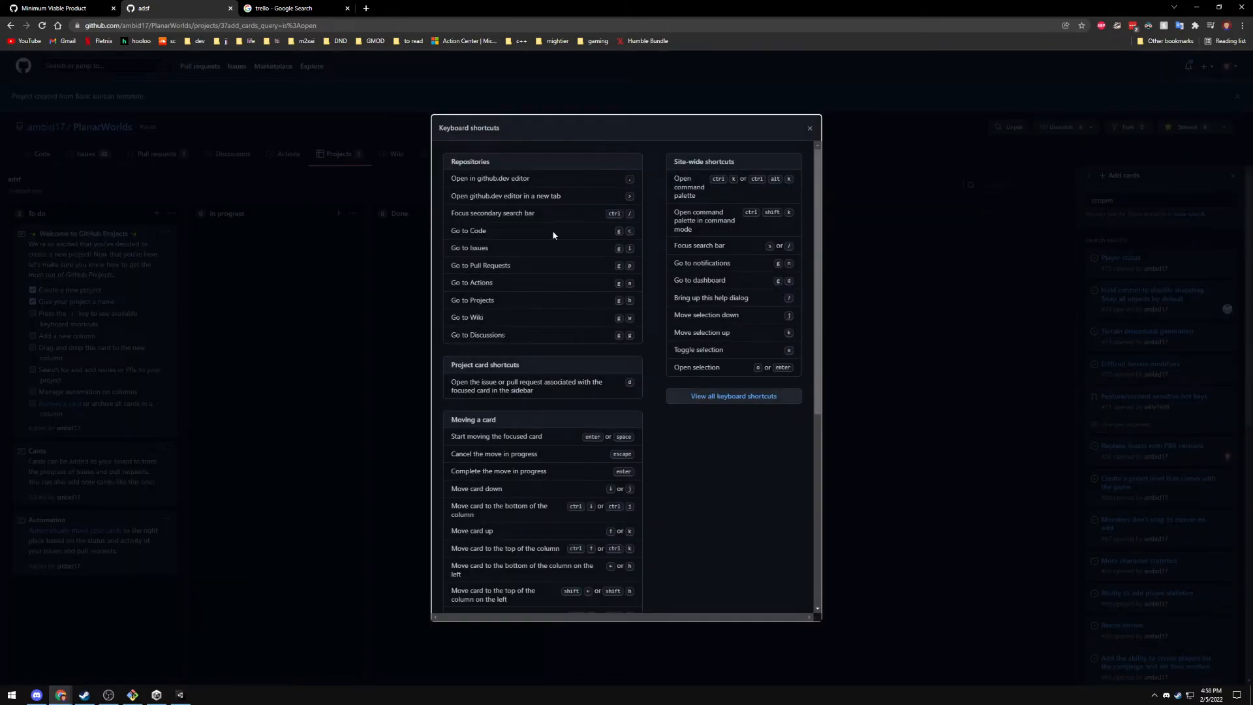
{"action": "scroll", "coordinate": [562, 327], "scroll_direction": "down", "scroll_amount": 2}
{"action": "left_click", "coordinate": [221, 361]}
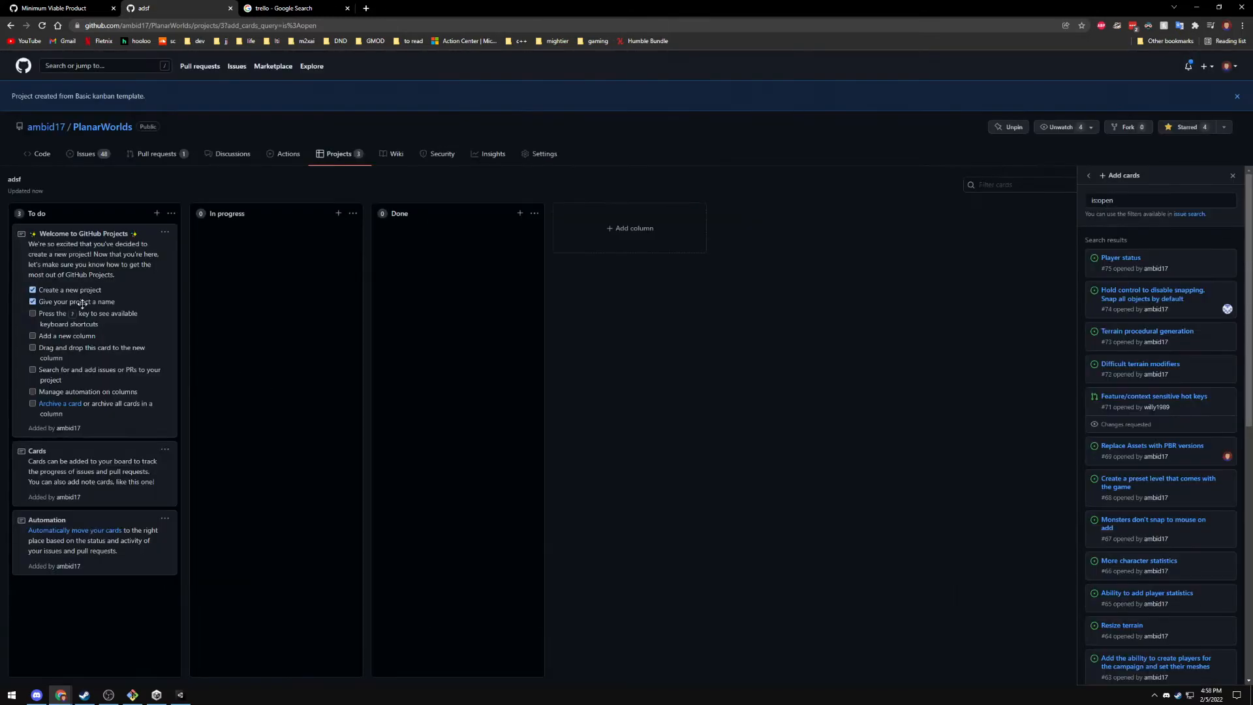
Add a column named "In Review" to the adsf board and place it between In progress and Done
{"action": "left_click", "coordinate": [614, 232]}
{"action": "type", "text": "i"}
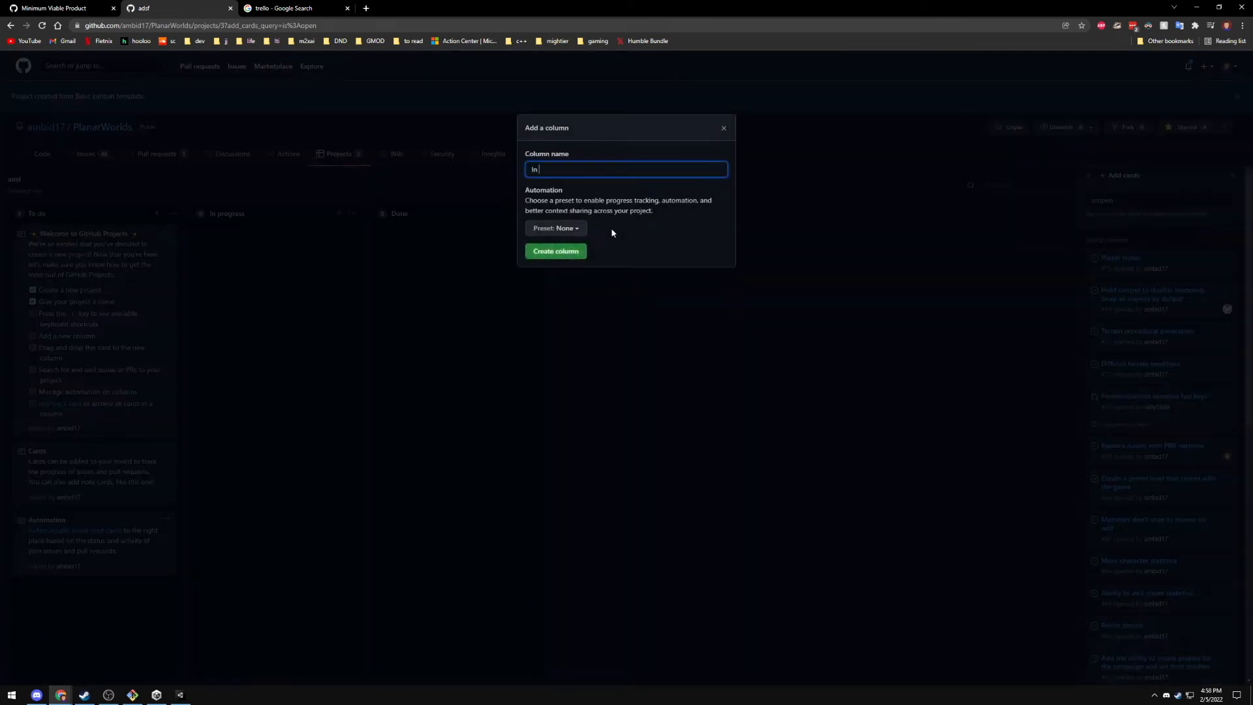
{"action": "type", "text": "n Review"}
{"action": "key", "text": "Return"}
{"action": "left_click_drag", "start_coordinate": [625, 221], "coordinate": [475, 238]}
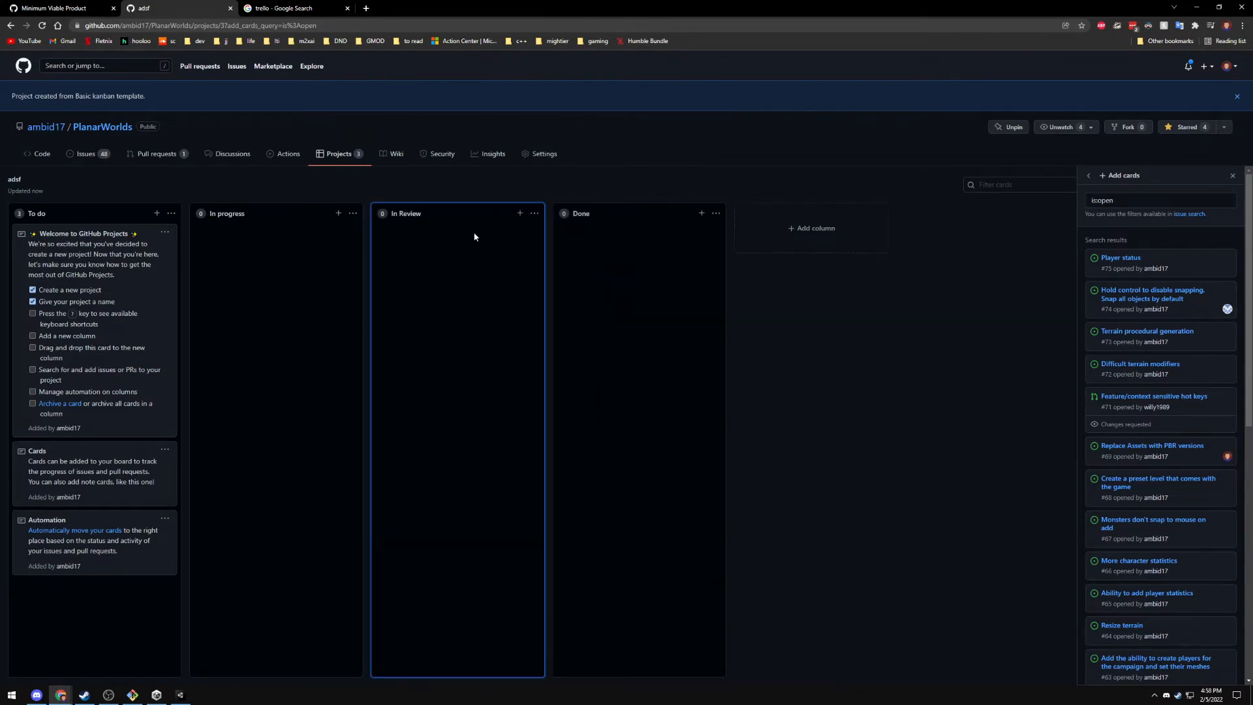
Check off the keyboard shortcuts and new column items in the "Welcome to GitHub Projects" note and move it to In progress
{"action": "left_click", "coordinate": [33, 314]}
{"action": "left_click", "coordinate": [33, 335]}
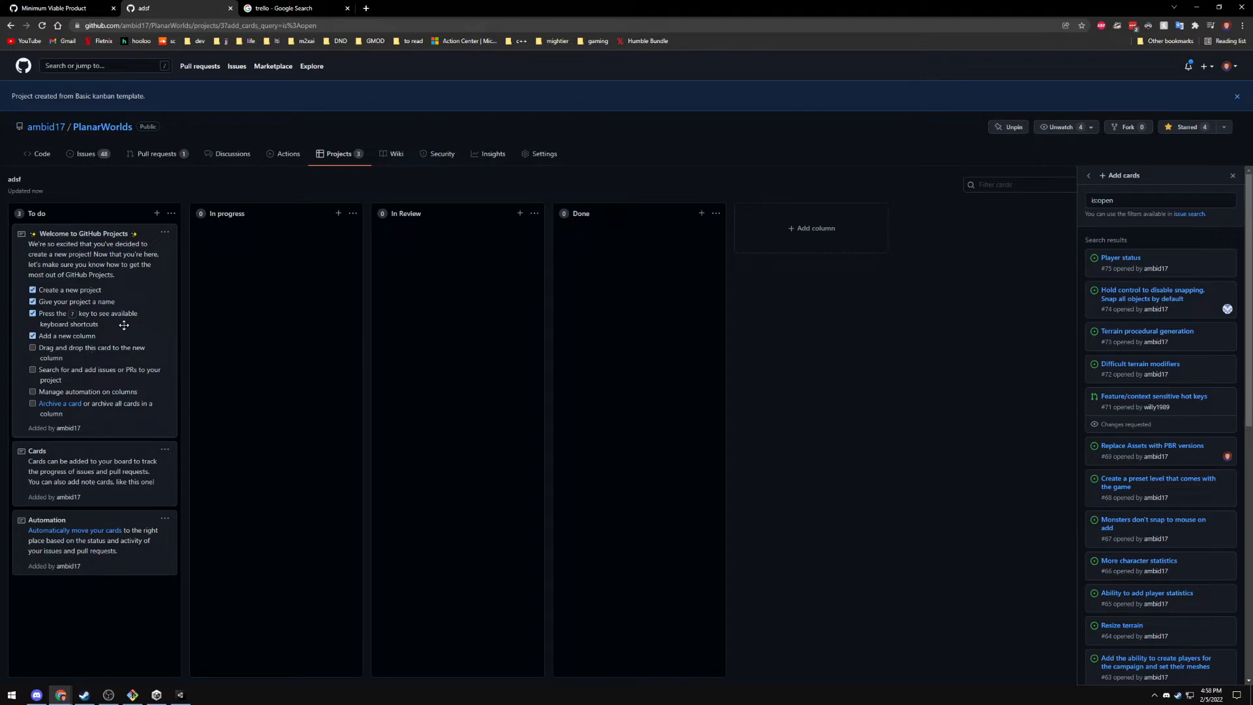
{"action": "left_click_drag", "start_coordinate": [124, 325], "coordinate": [316, 321]}
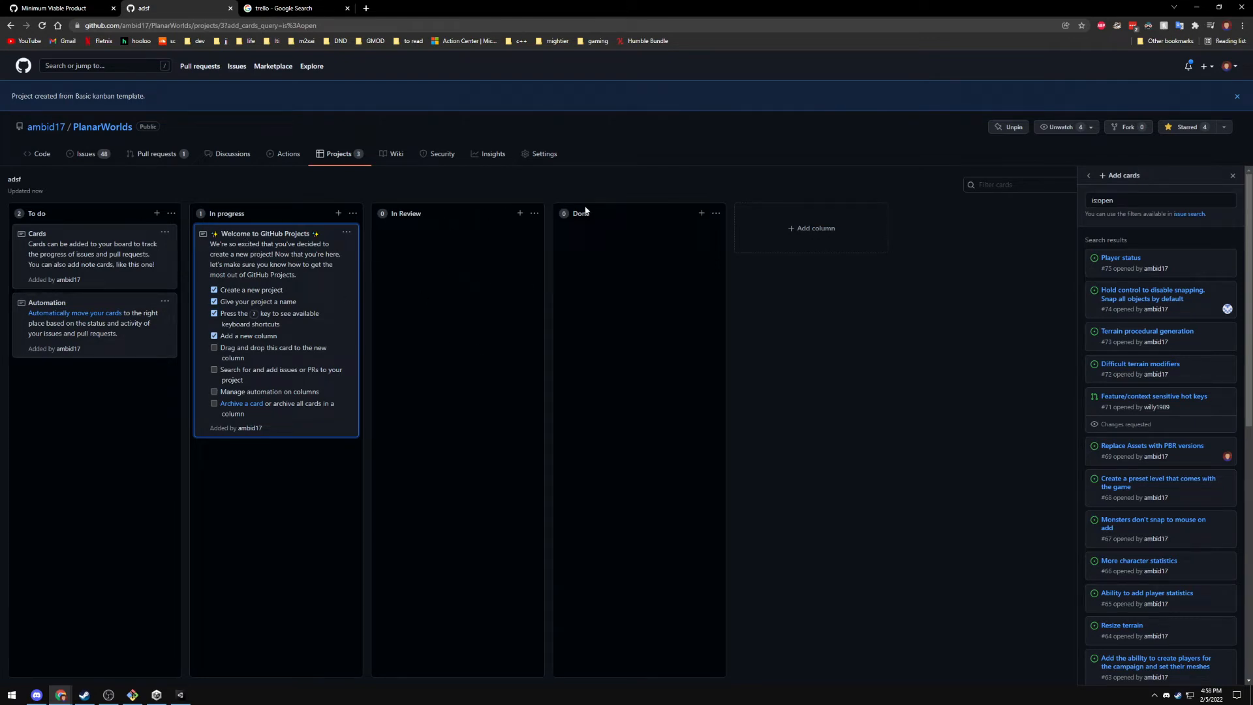
Delete the template's "Cards" and "Automation" notes from the To do column of the adsf board
{"action": "left_click", "coordinate": [88, 210]}
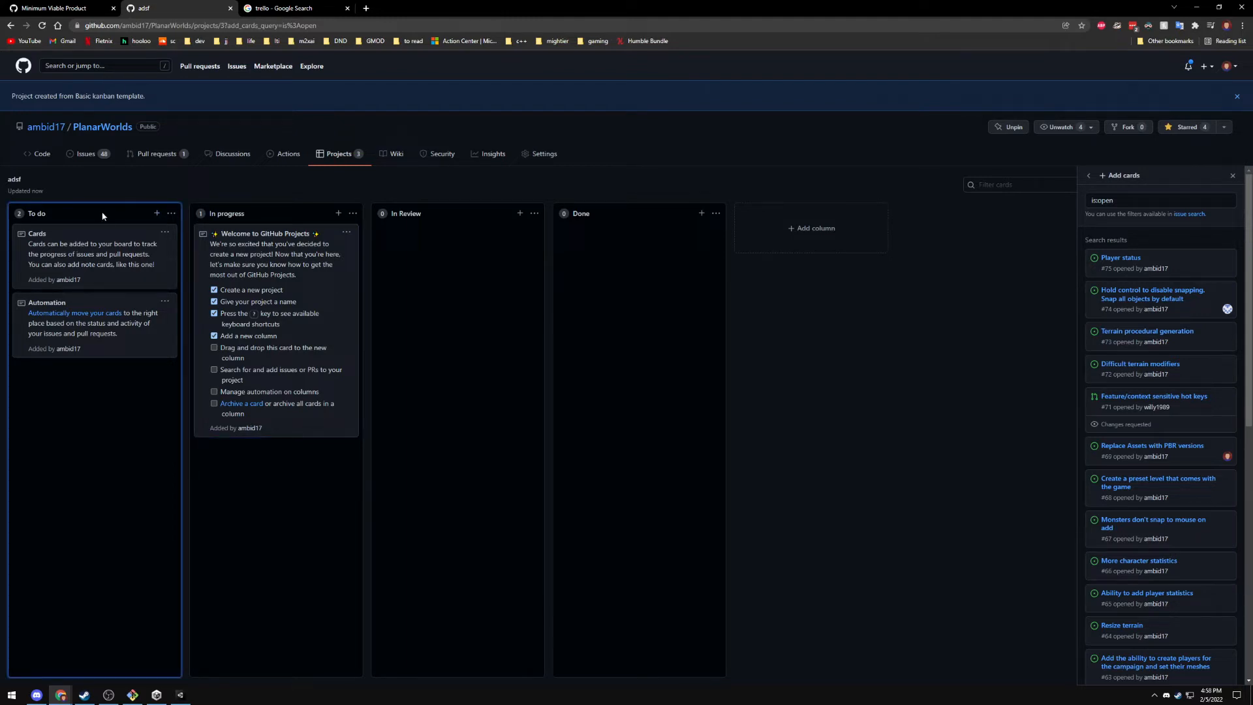
{"action": "left_click", "coordinate": [165, 232]}
{"action": "left_click", "coordinate": [130, 319]}
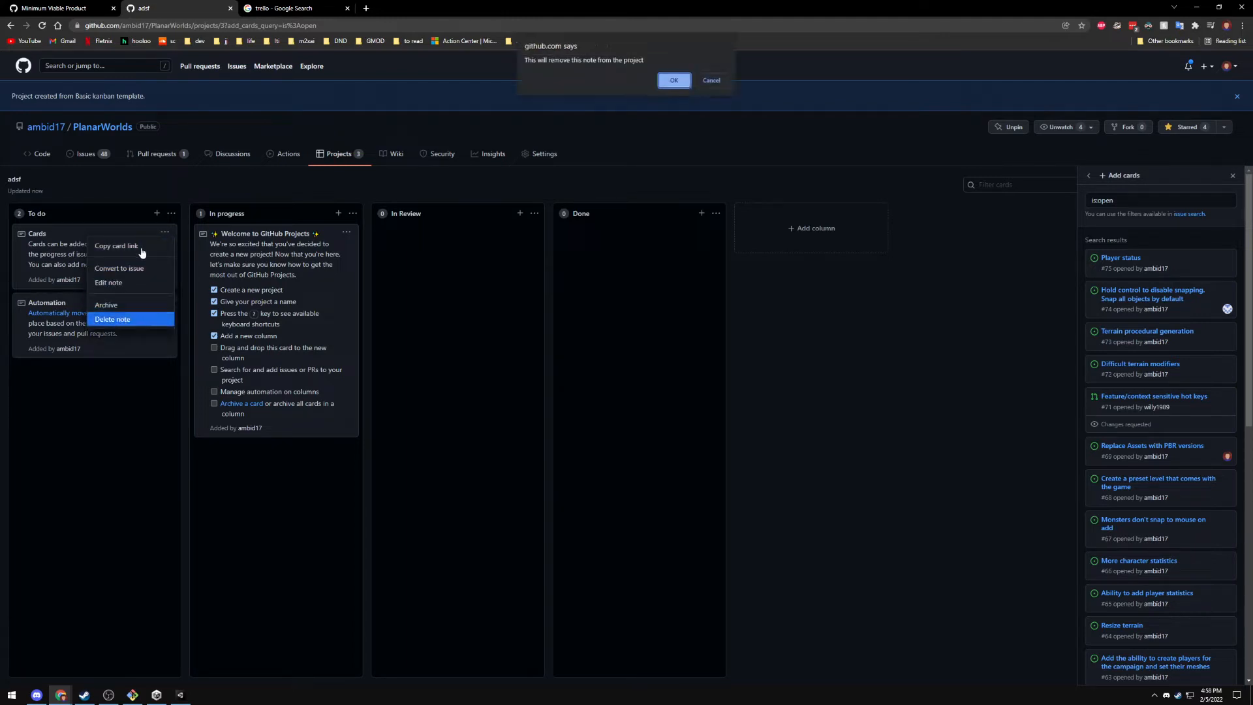
{"action": "left_click", "coordinate": [667, 79]}
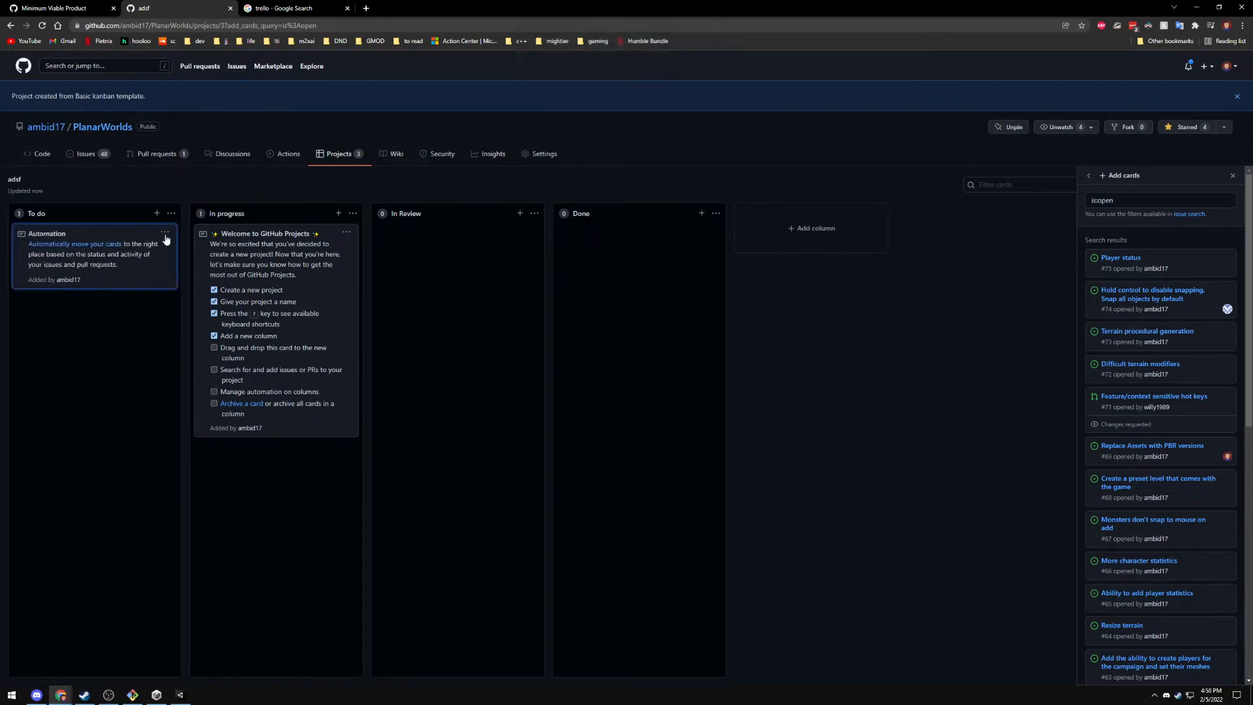
{"action": "left_click", "coordinate": [165, 232]}
{"action": "left_click", "coordinate": [130, 319]}
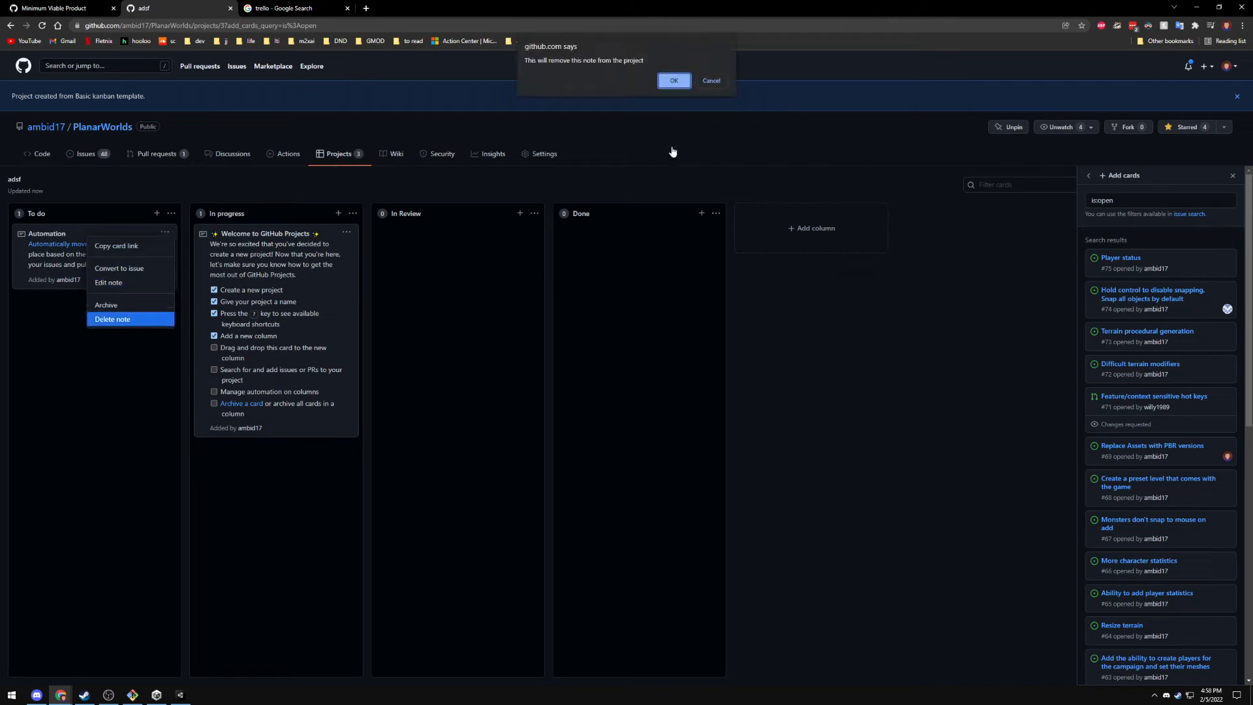
{"action": "left_click", "coordinate": [666, 78]}
Add a note reading "Implement Player Movement" to the To do column and close the note entry form
{"action": "left_click", "coordinate": [153, 213]}
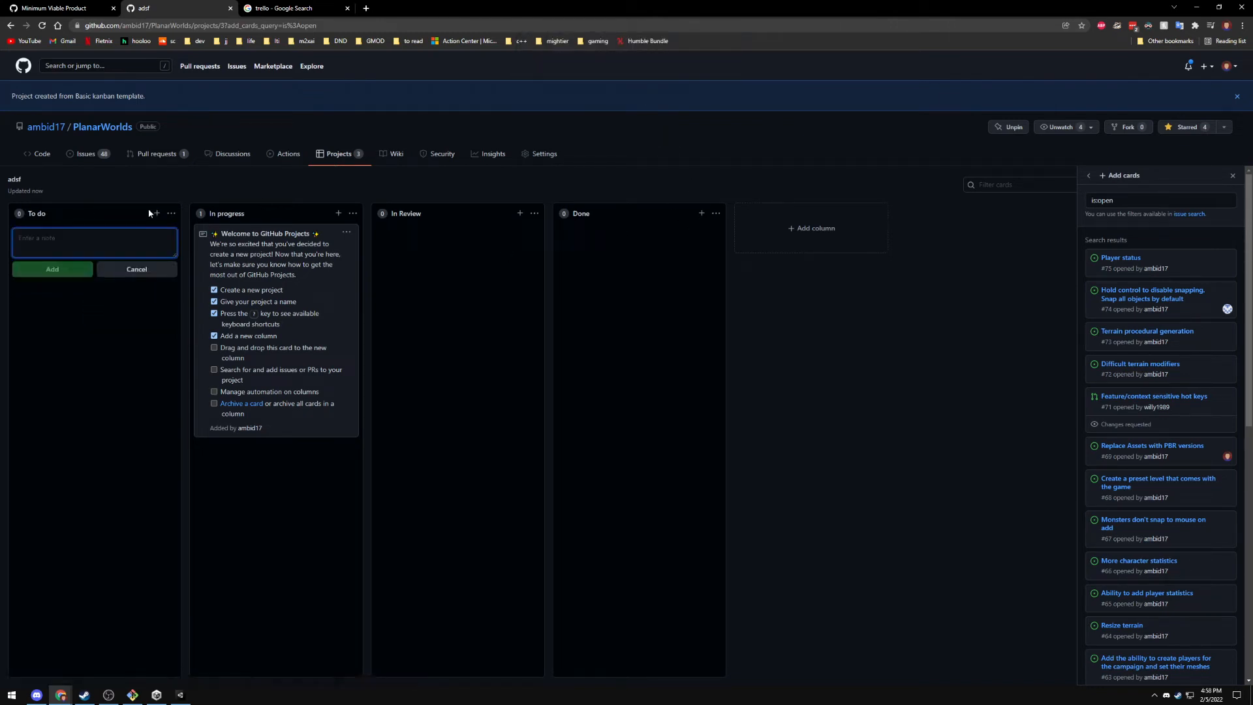
{"action": "type", "text": "Implkement Player Movement"}
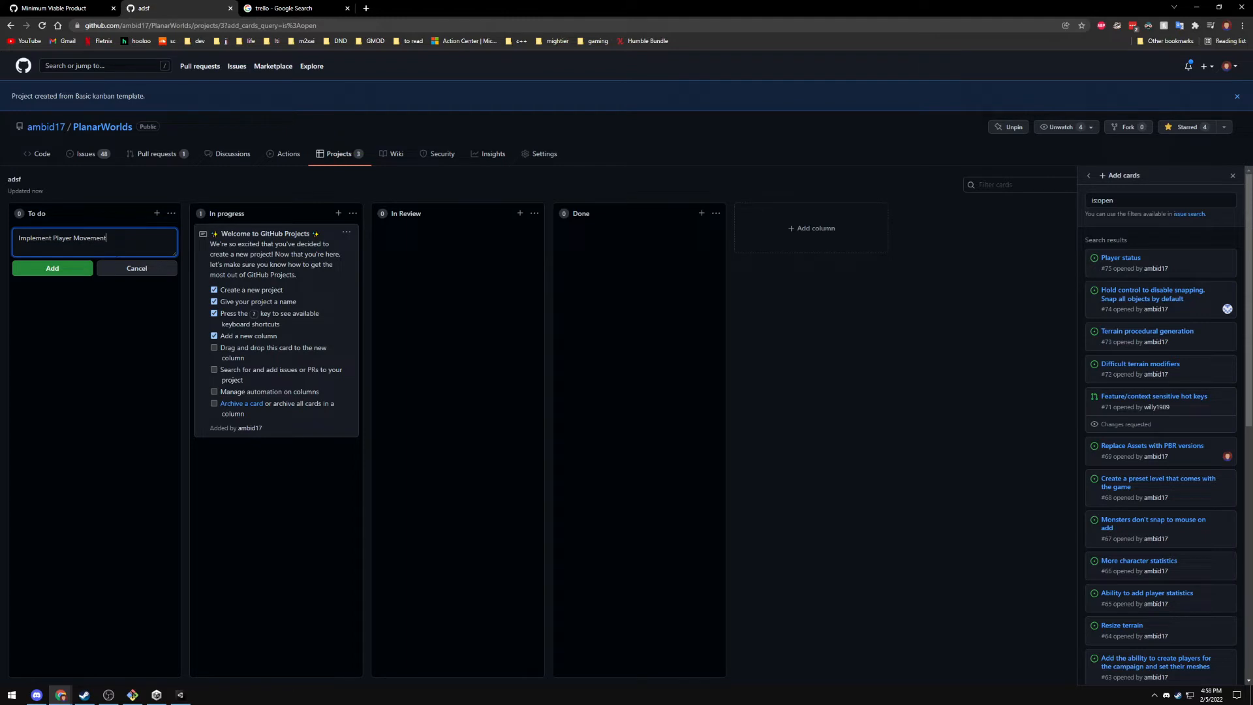
{"action": "left_click", "coordinate": [63, 268]}
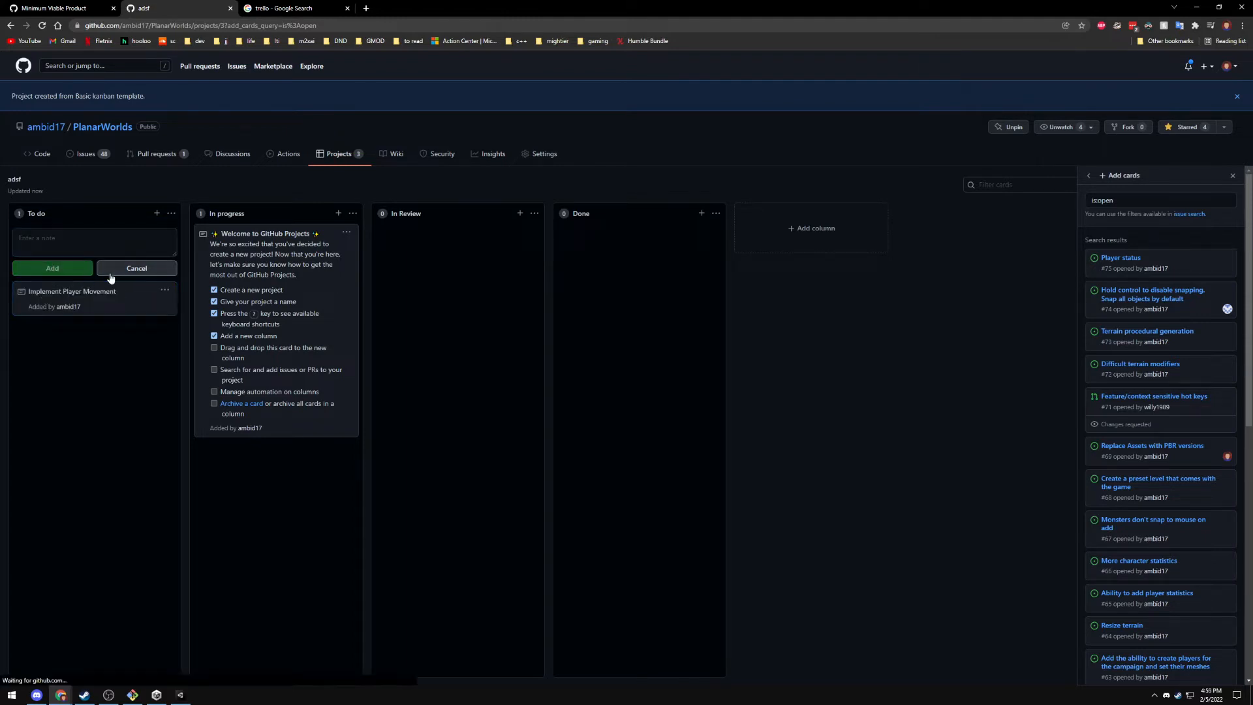
{"action": "left_click", "coordinate": [136, 268]}
Convert the "Implement Player Movement" note to an issue, keeping its title and leaving the body empty
{"action": "left_click", "coordinate": [165, 232]}
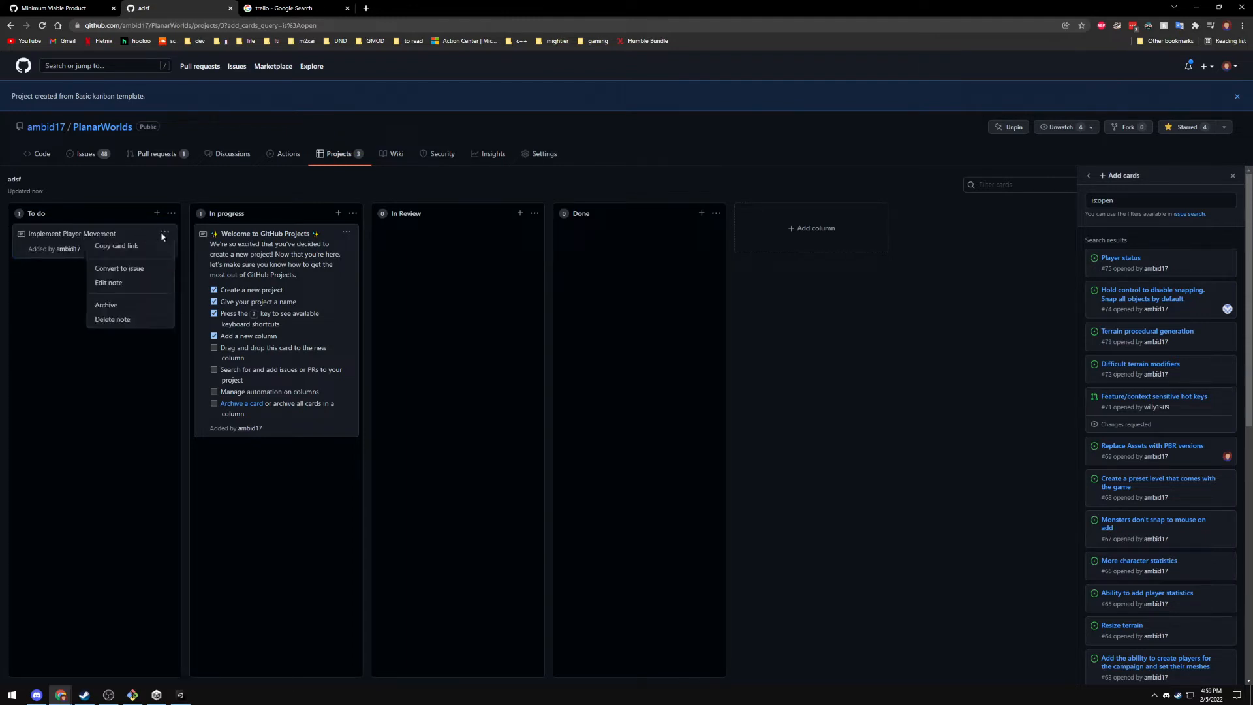
{"action": "left_click", "coordinate": [131, 268]}
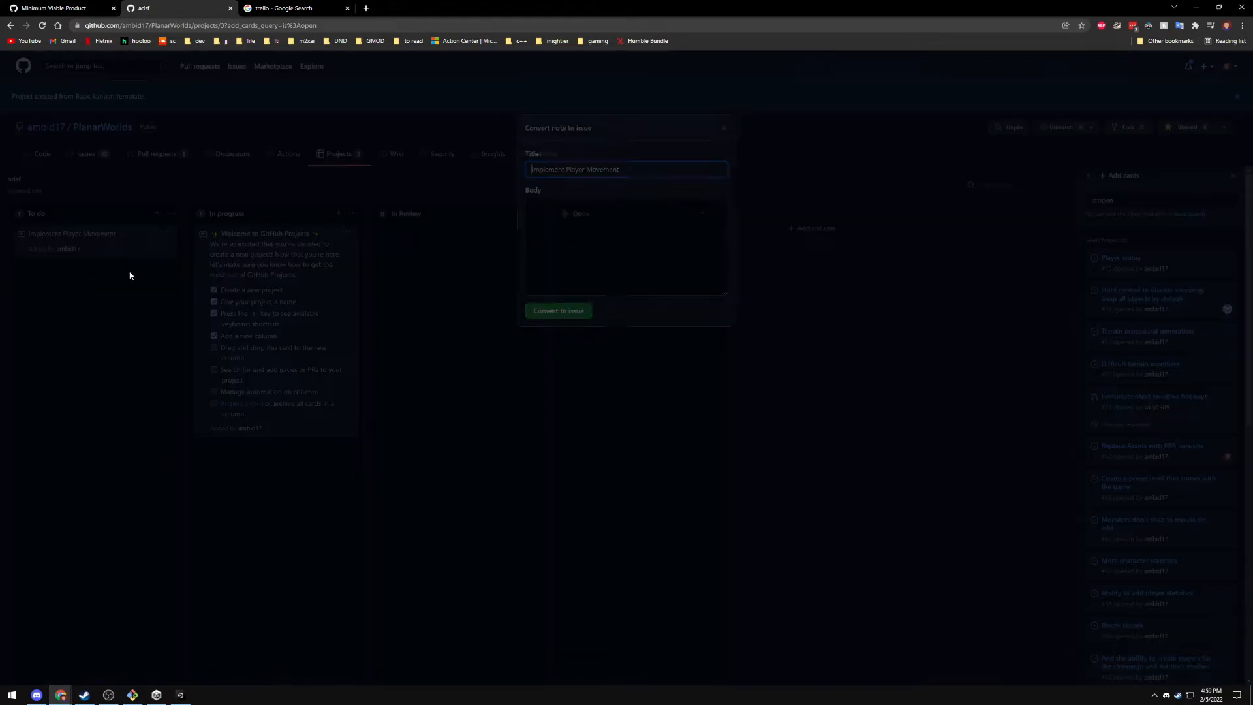
{"action": "left_click", "coordinate": [558, 311]}
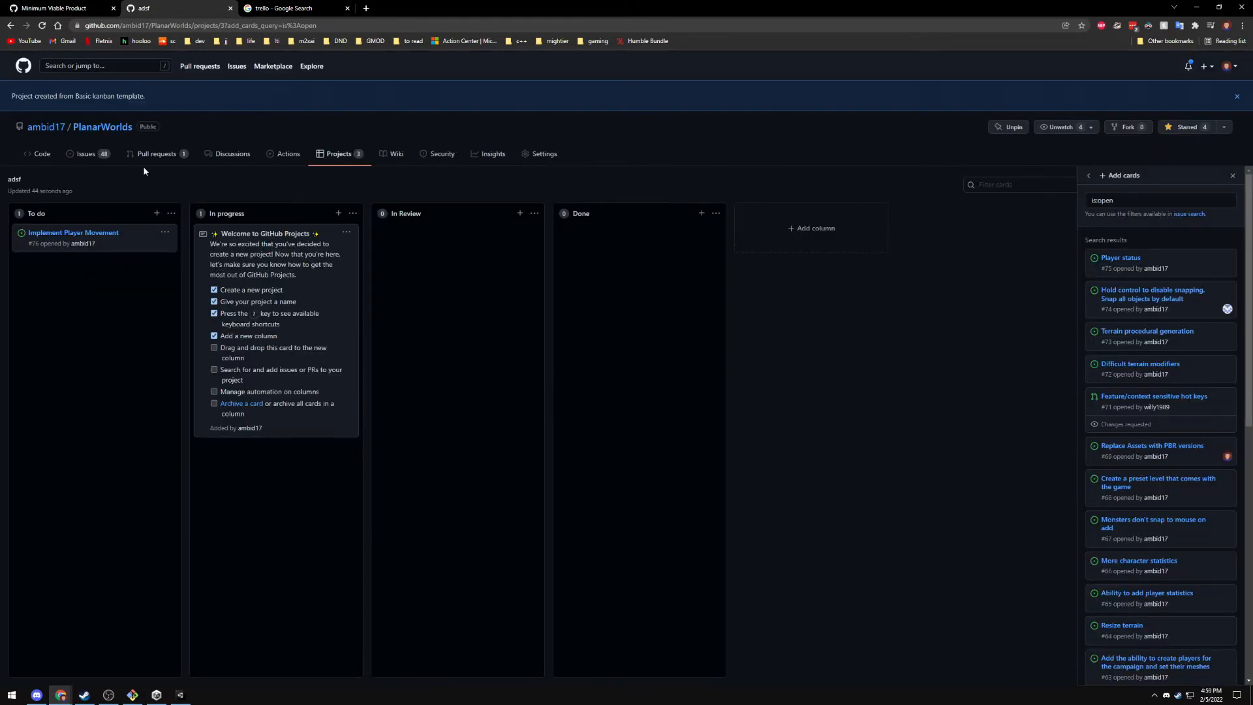
View the repository's issues list in a temporary browser tab and open the "Implement Player Movement" card's details on the board
{"action": "middle_click", "coordinate": [81, 158]}
{"action": "left_click", "coordinate": [293, 8]}
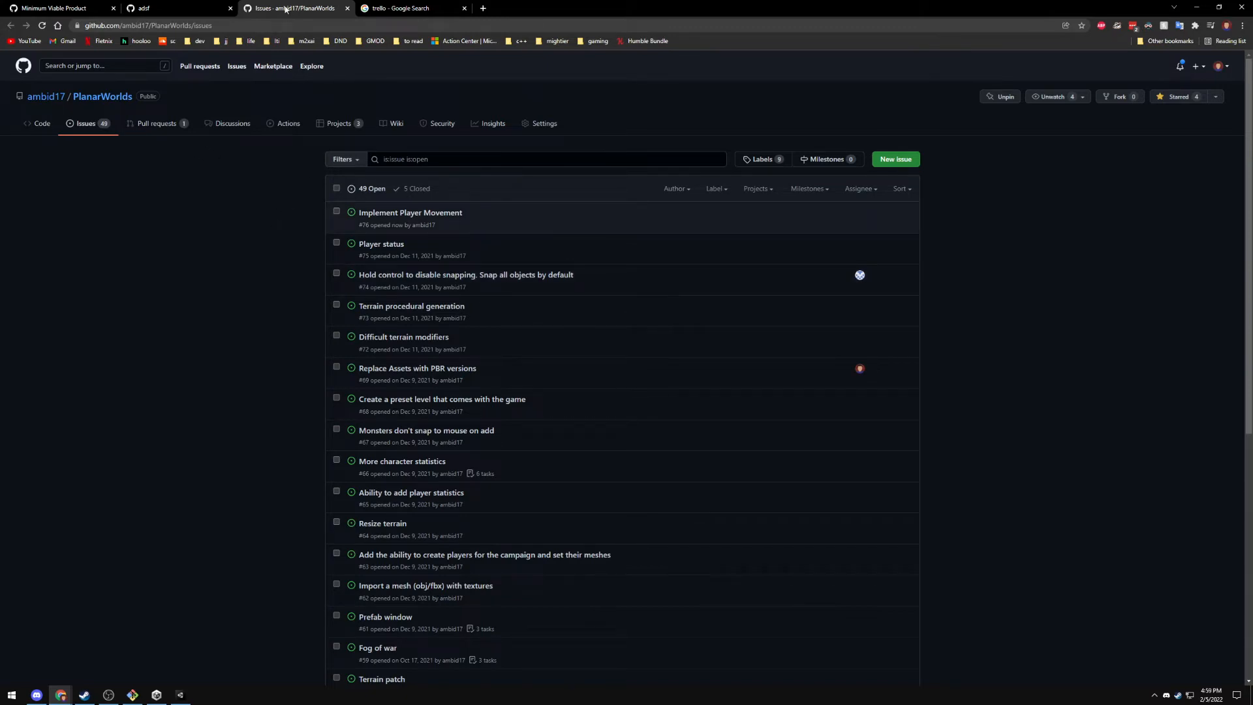
{"action": "middle_click", "coordinate": [265, 8]}
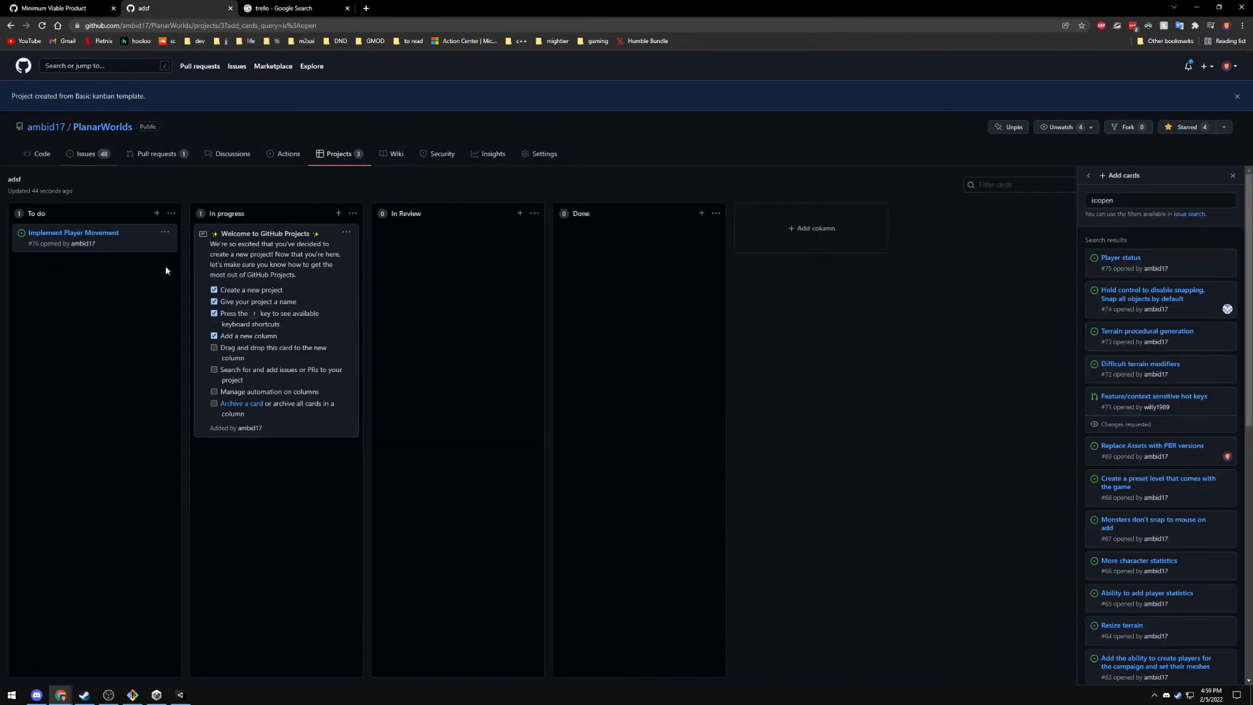
{"action": "left_click", "coordinate": [83, 236]}
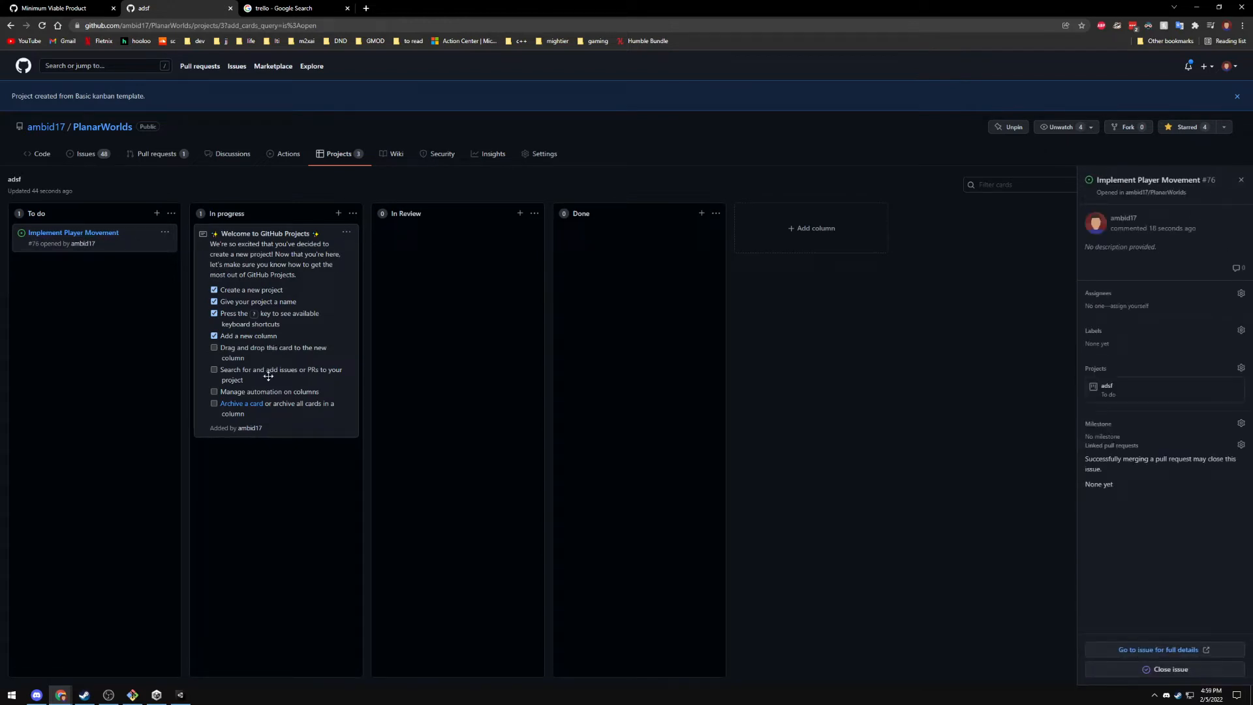
Delete the "Welcome to GitHub Projects" note from the In progress column
{"action": "left_click", "coordinate": [347, 233]}
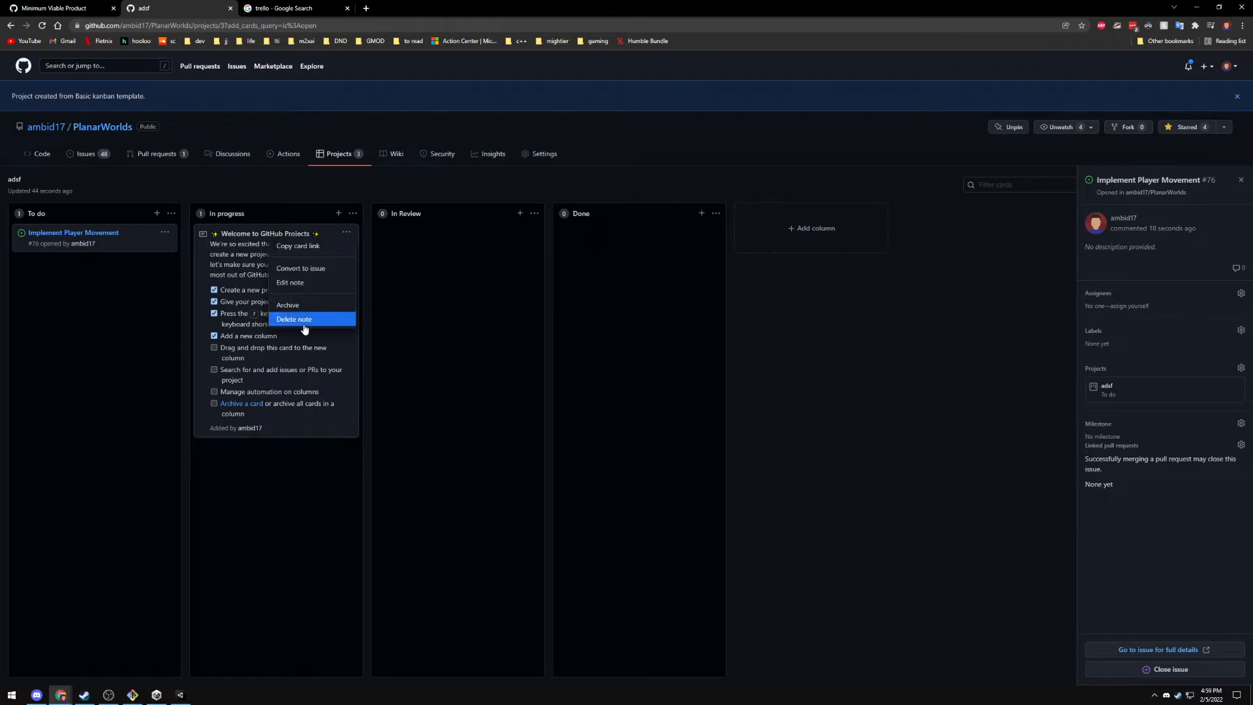
{"action": "left_click", "coordinate": [294, 319]}
{"action": "left_click", "coordinate": [675, 80]}
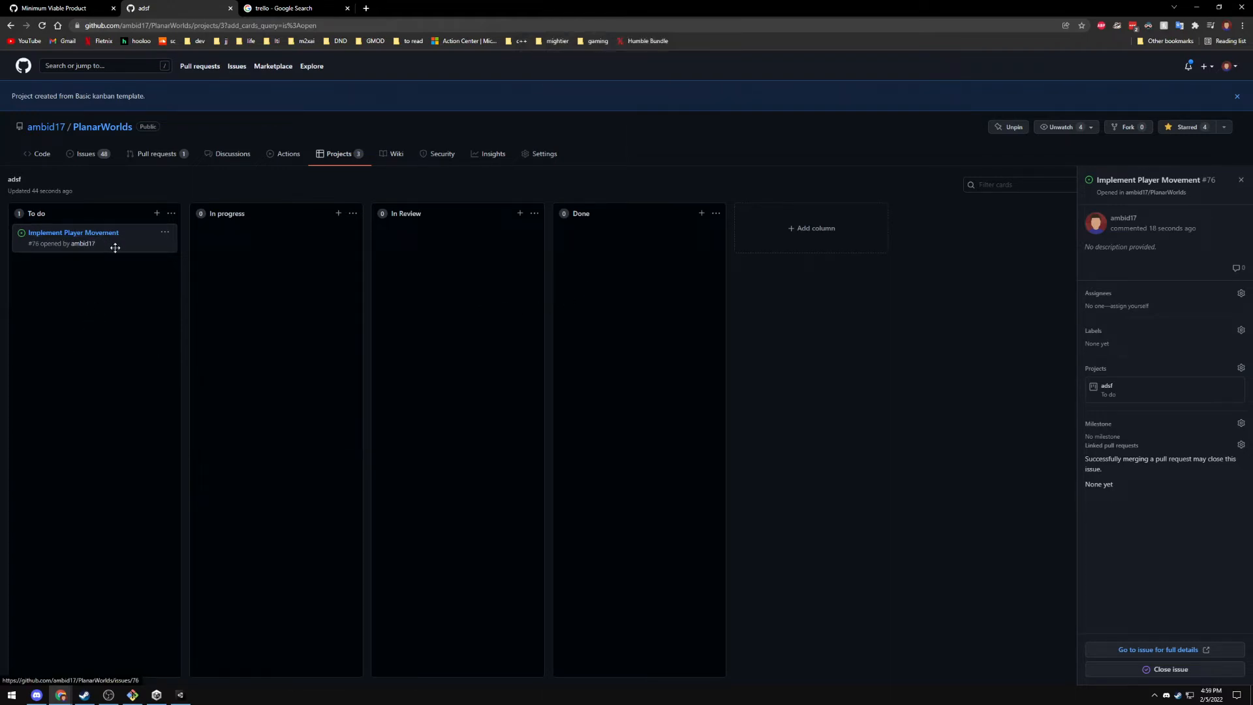
Add two placeholder notes, "asdf" and "ffff", to the To do column above the "Implement Player Movement" issue
{"action": "left_click", "coordinate": [156, 214]}
{"action": "type", "text": "asdf"}
{"action": "left_click", "coordinate": [81, 271]}
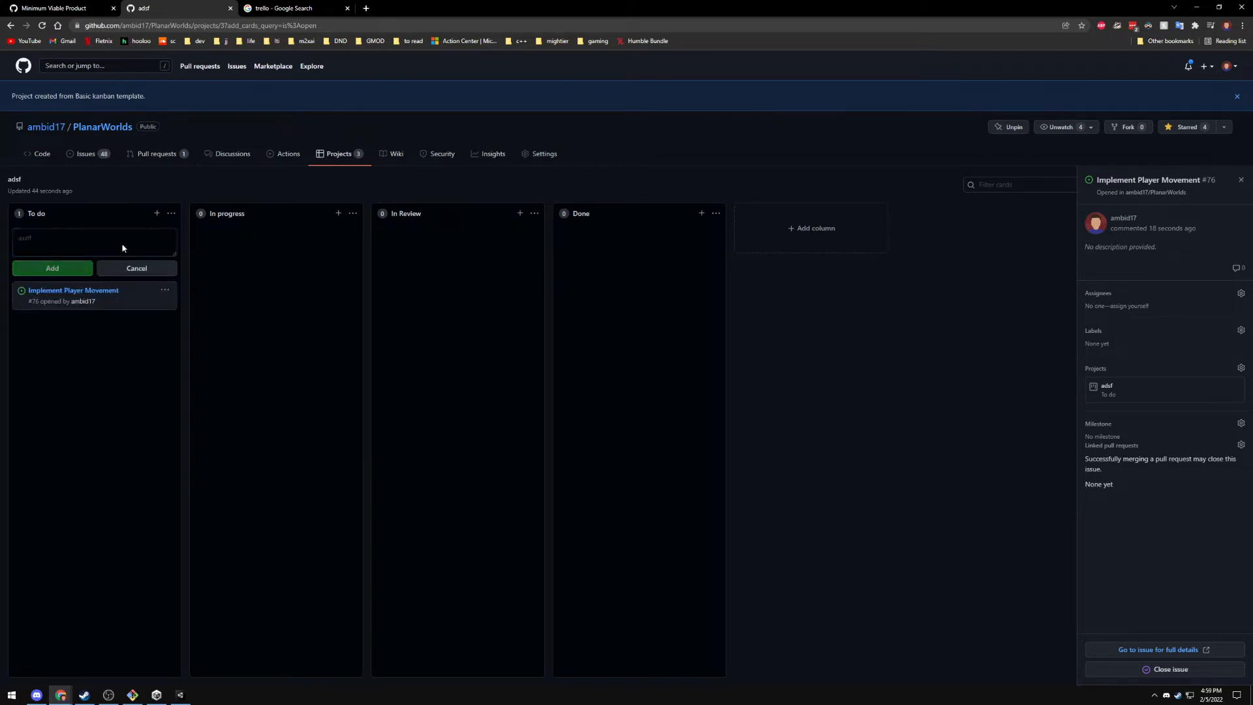
{"action": "left_click", "coordinate": [156, 215]}
{"action": "type", "text": "asdf"}
{"action": "key", "text": "Escape"}
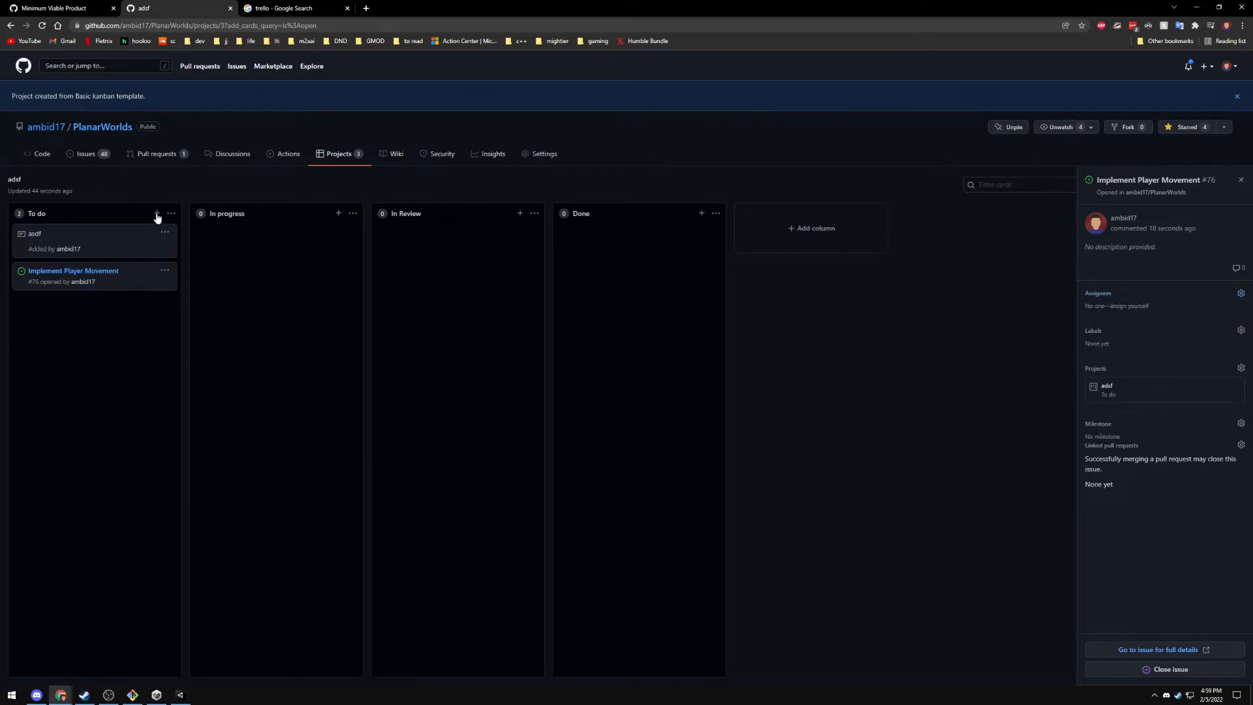
{"action": "left_click", "coordinate": [157, 213]}
{"action": "type", "text": "ffff"}
{"action": "left_click", "coordinate": [49, 267]}
{"action": "left_click", "coordinate": [118, 262]}
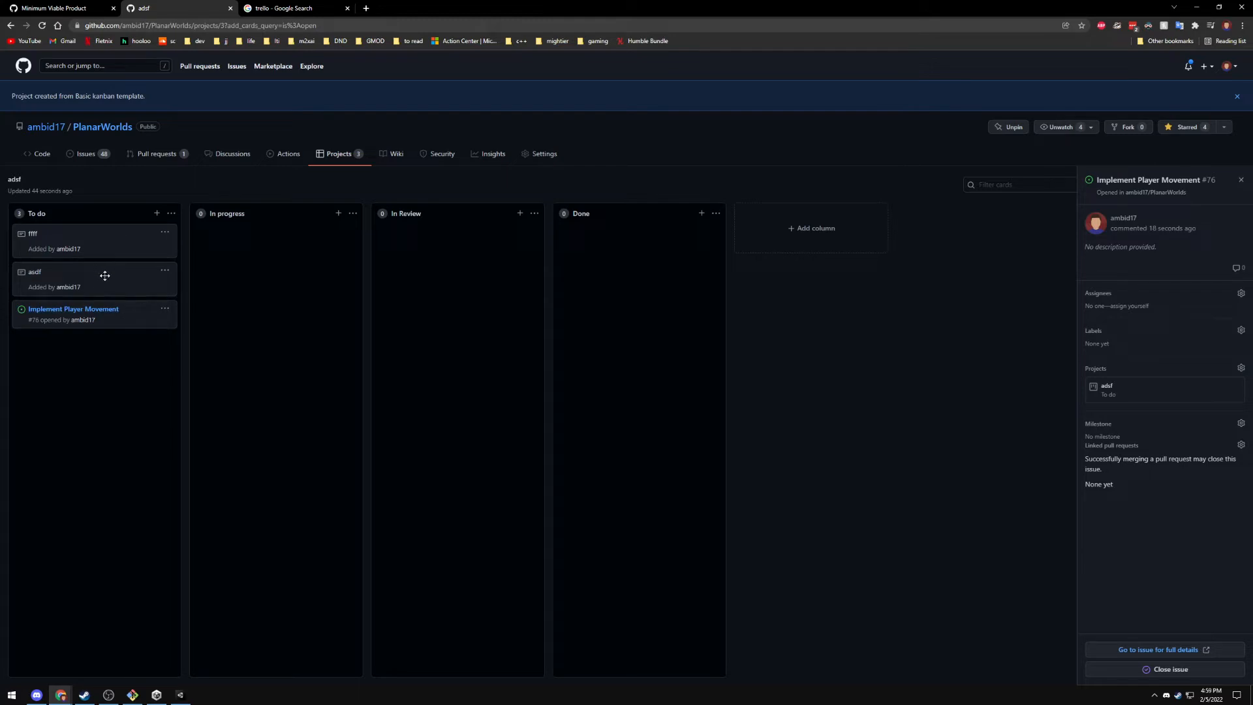
Add a column named "Backlog" without an automation preset and place it before To do
{"action": "left_click", "coordinate": [798, 224]}
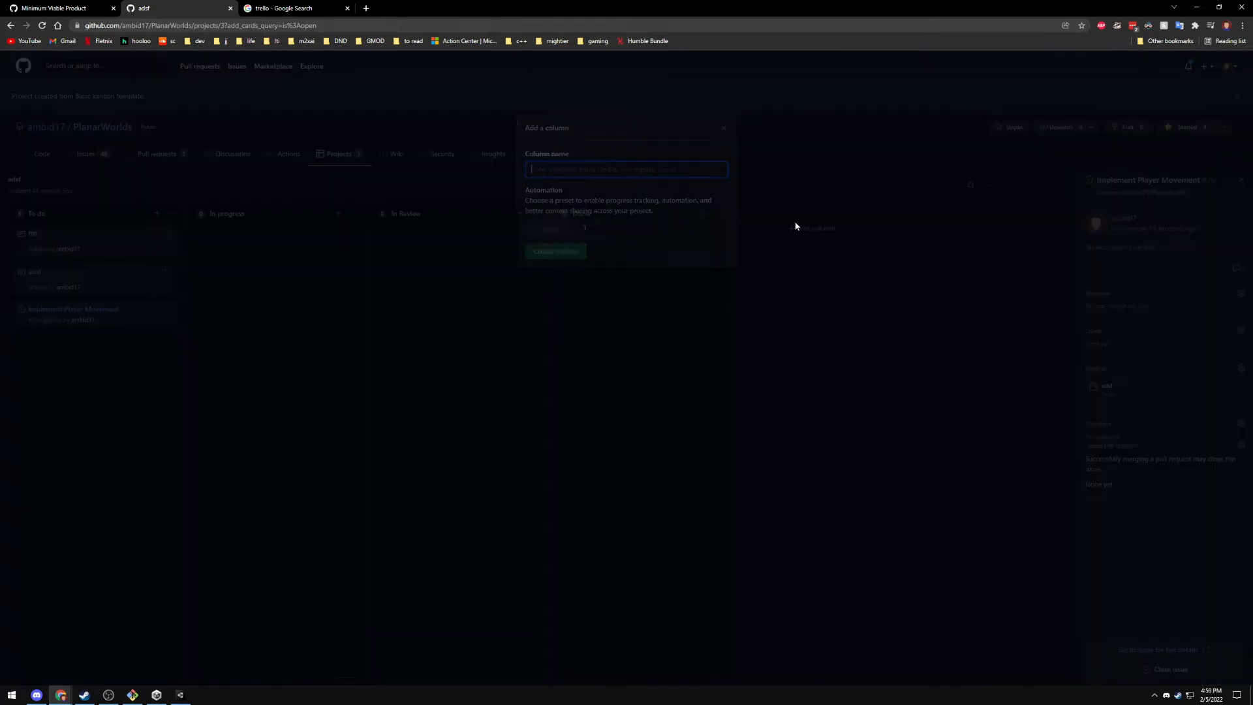
{"action": "type", "text": "Backlog"}
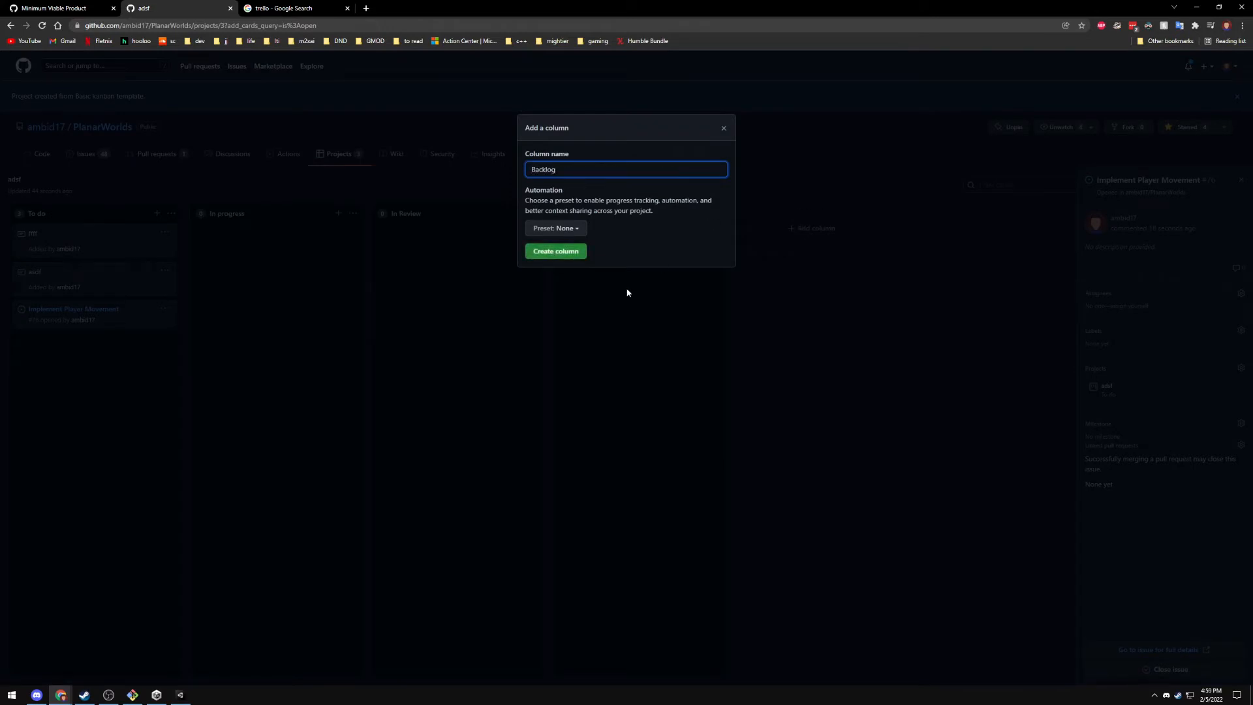
{"action": "left_click", "coordinate": [540, 252]}
{"action": "left_click_drag", "start_coordinate": [770, 262], "coordinate": [98, 248]}
Add a note reading "Add a grappling hook mechanic" to the Backlog column and close the issue details and note form
{"action": "left_click", "coordinate": [155, 214]}
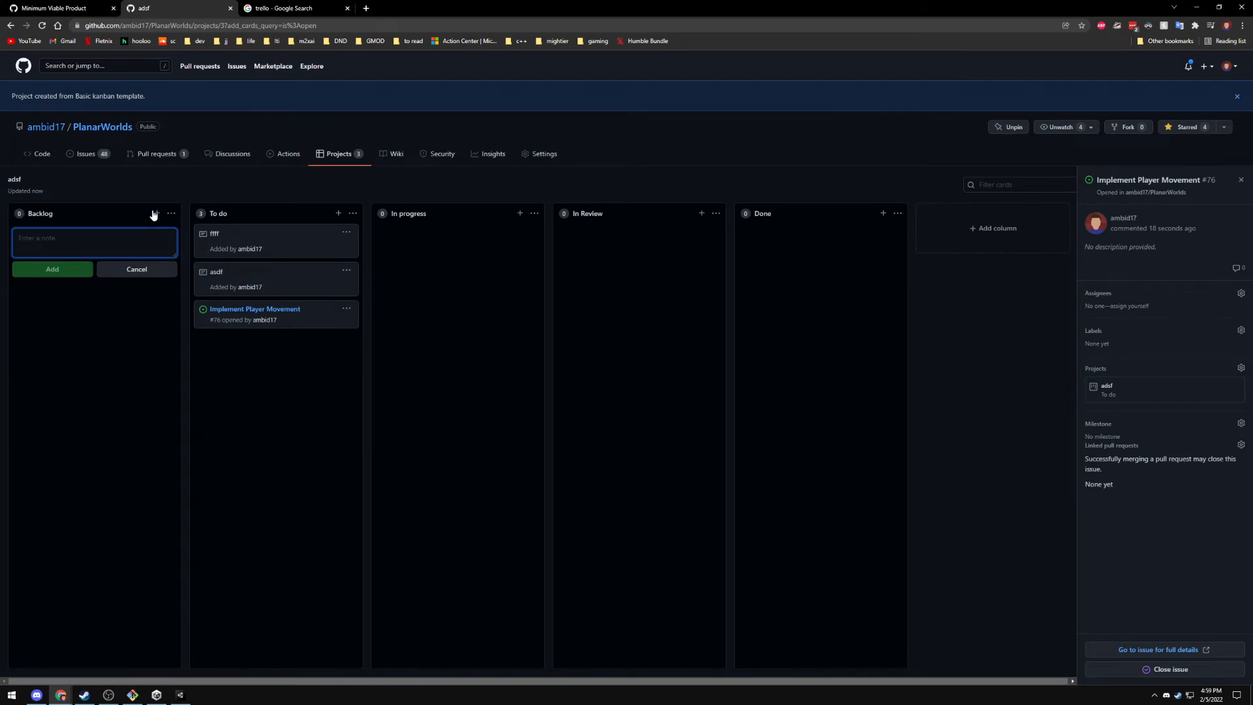
{"action": "type", "text": "Add a grappling hook mechanic"}
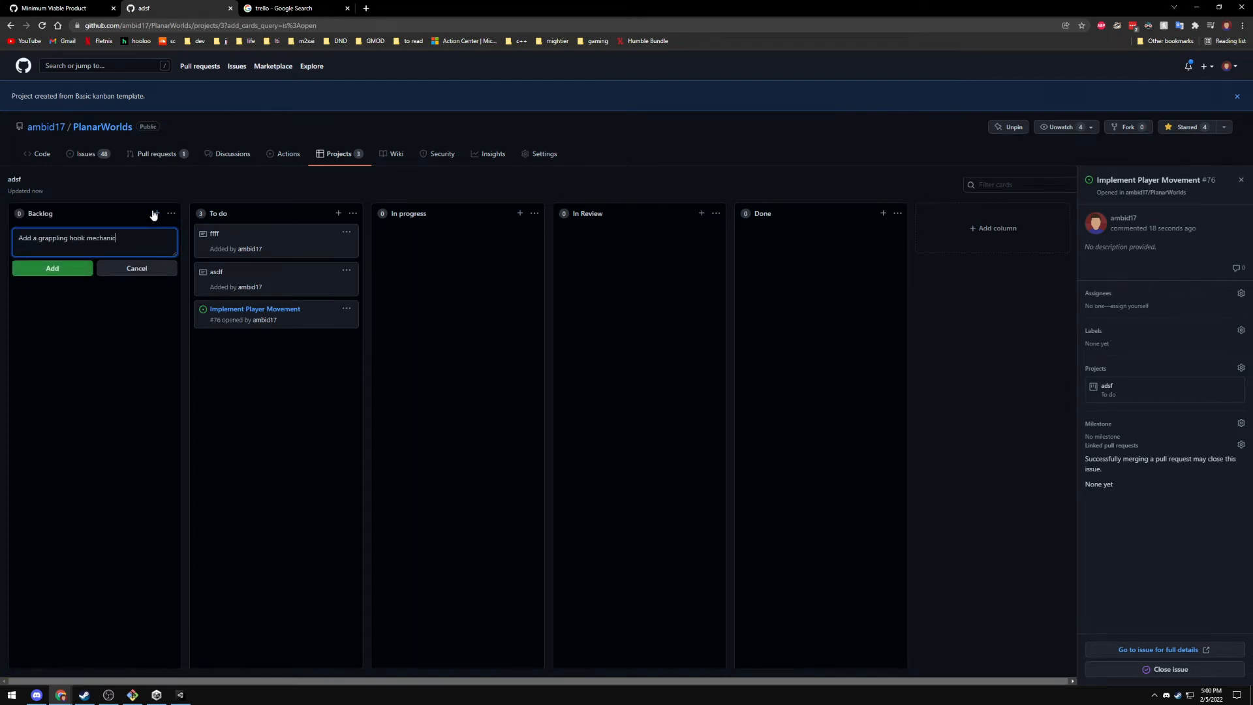
{"action": "left_click", "coordinate": [73, 270]}
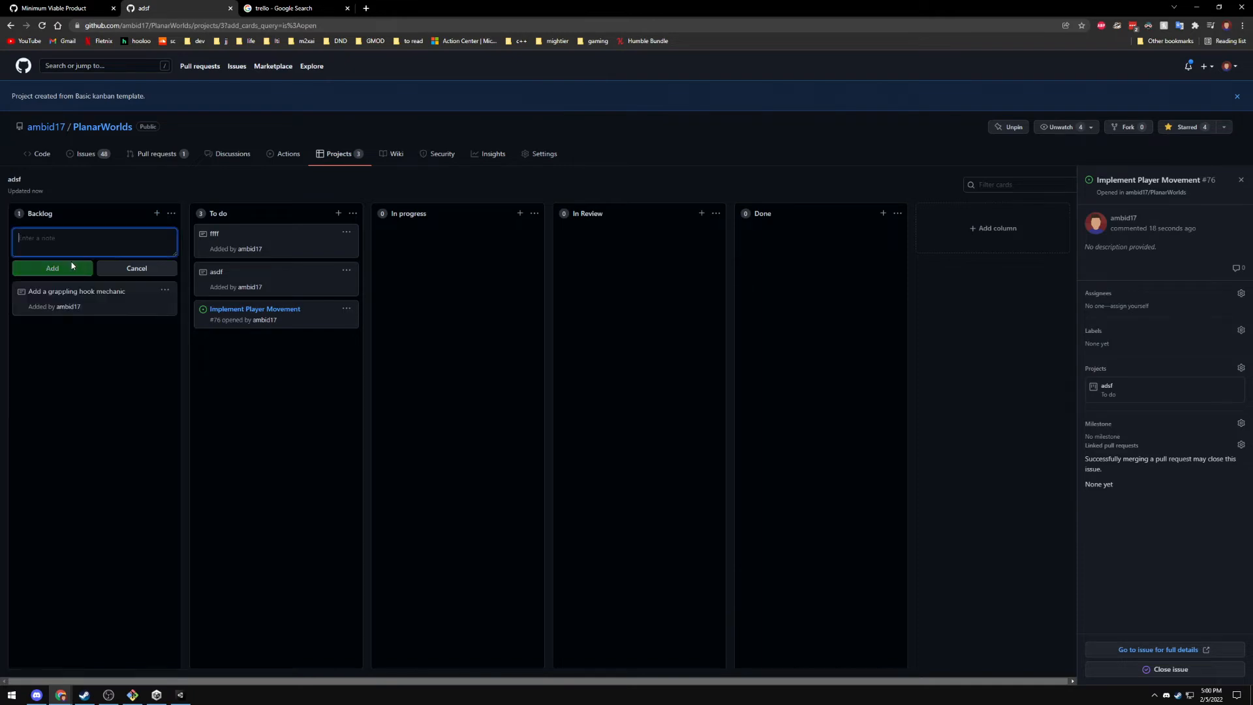
{"action": "left_click", "coordinate": [1241, 181]}
{"action": "left_click", "coordinate": [157, 270]}
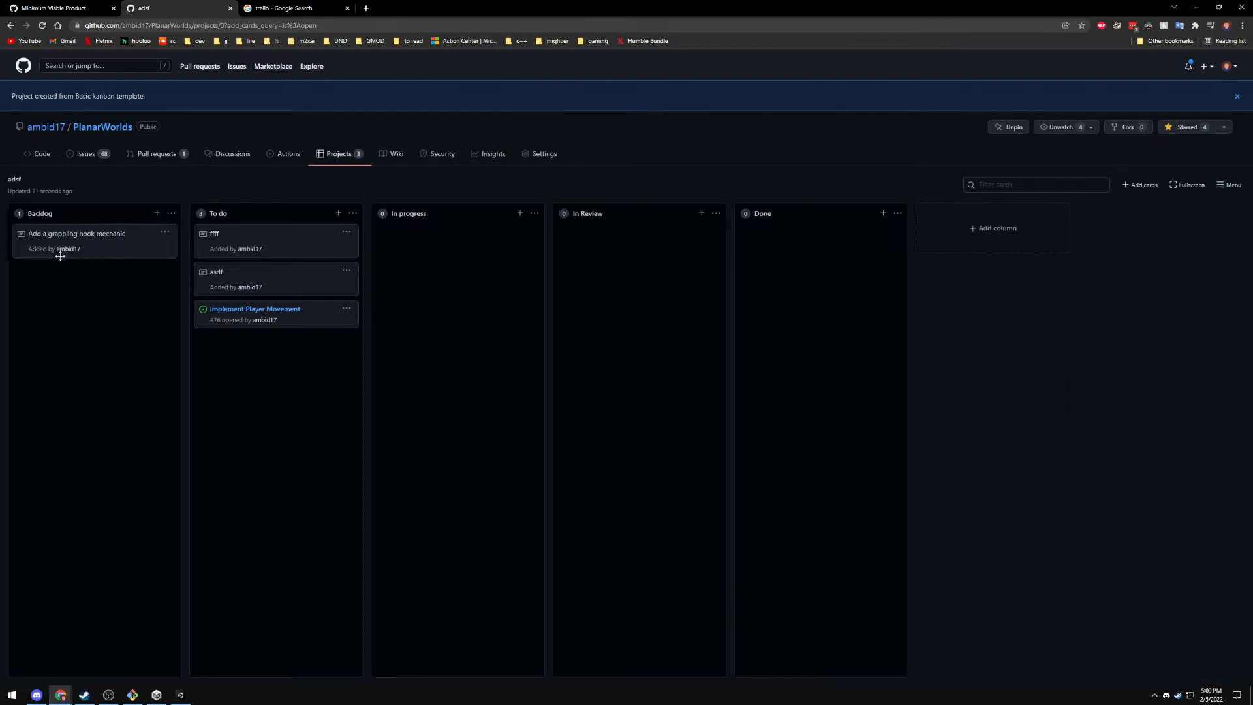
Open the "Implement Player Movement" issue's details from the board and assign the issue to the repository owner's account
{"action": "left_click", "coordinate": [101, 242]}
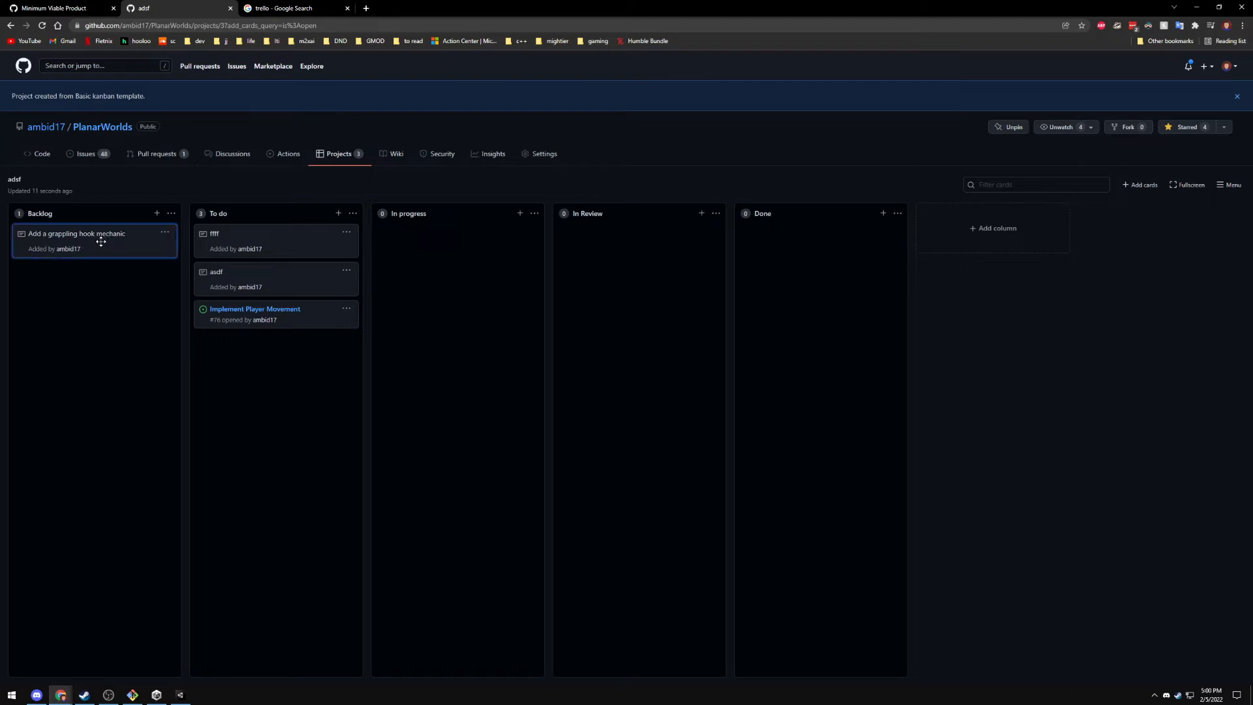
{"action": "left_click", "coordinate": [251, 239]}
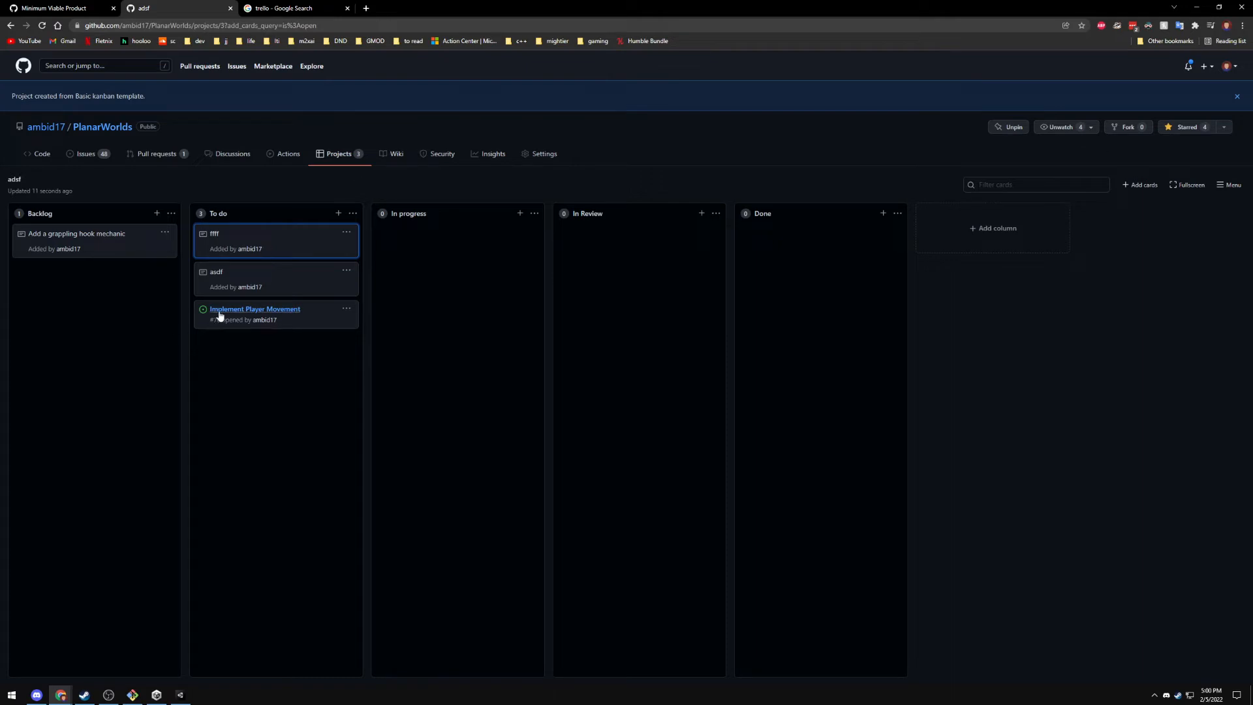
{"action": "left_click", "coordinate": [246, 315]}
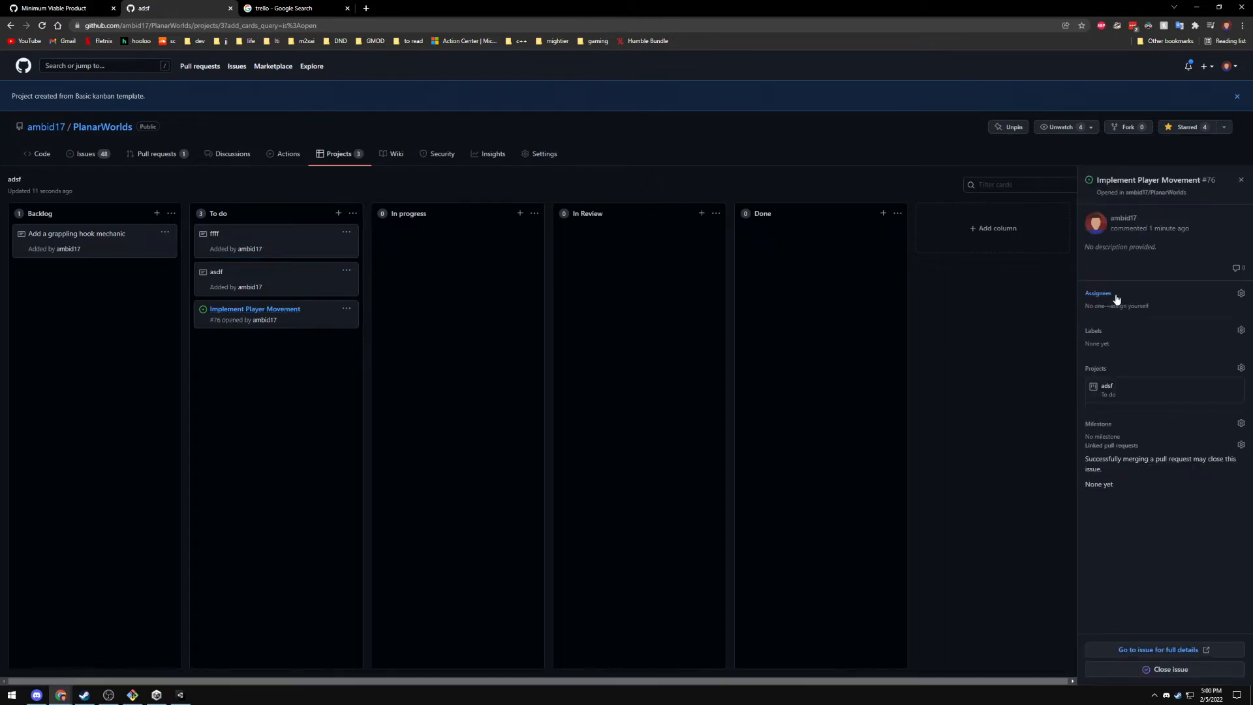
{"action": "left_click", "coordinate": [1116, 295]}
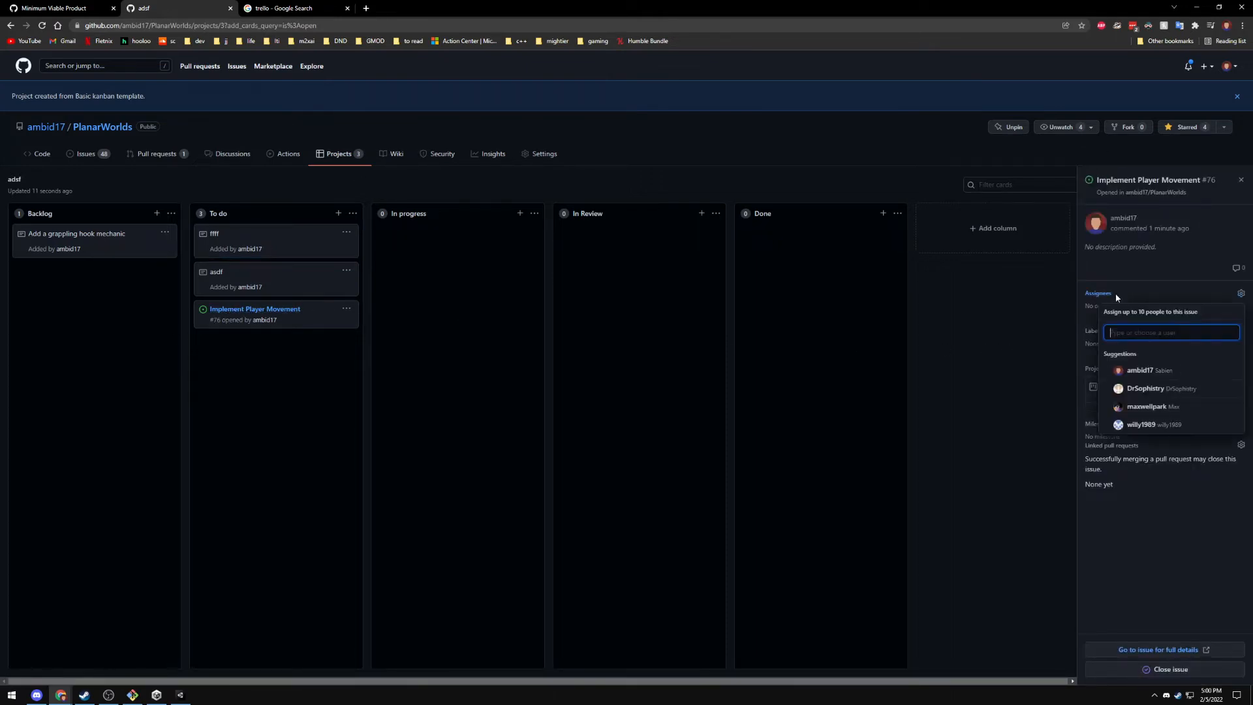
{"action": "left_click", "coordinate": [1141, 373]}
{"action": "left_click", "coordinate": [363, 355]}
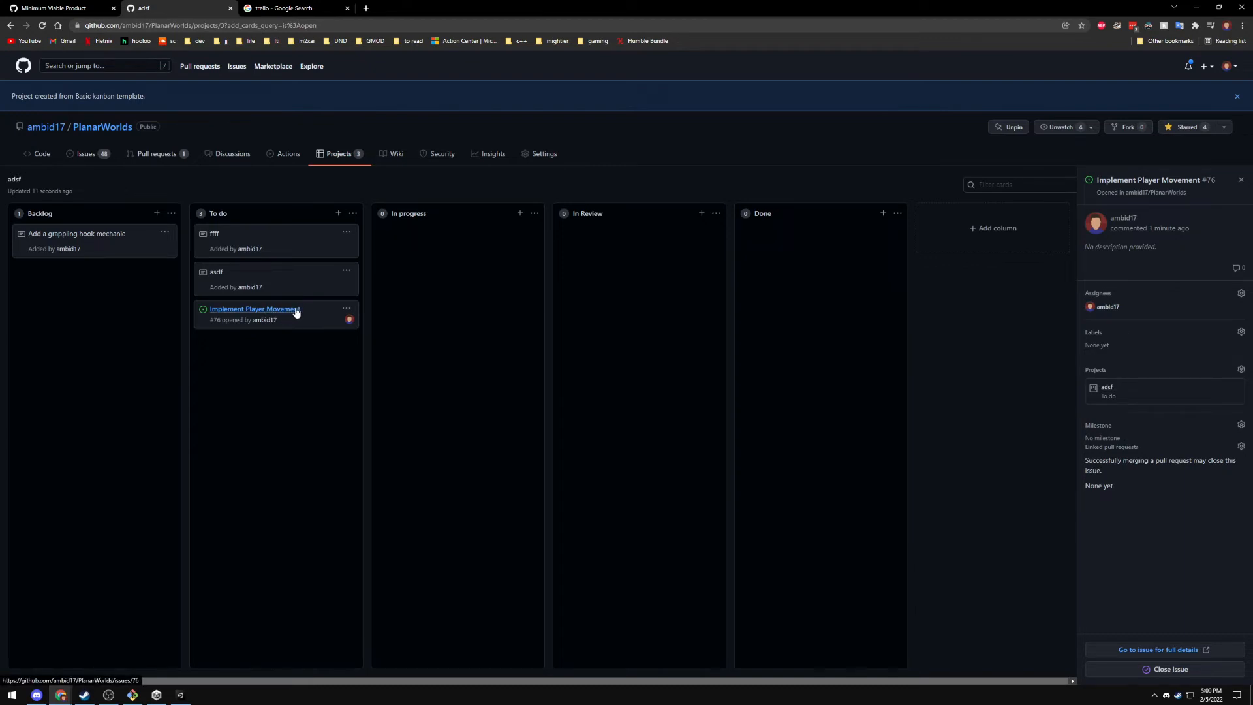
Move the "Implement Player Movement" card from To do through In progress and In Review to Done
{"action": "left_click_drag", "start_coordinate": [282, 314], "coordinate": [444, 252]}
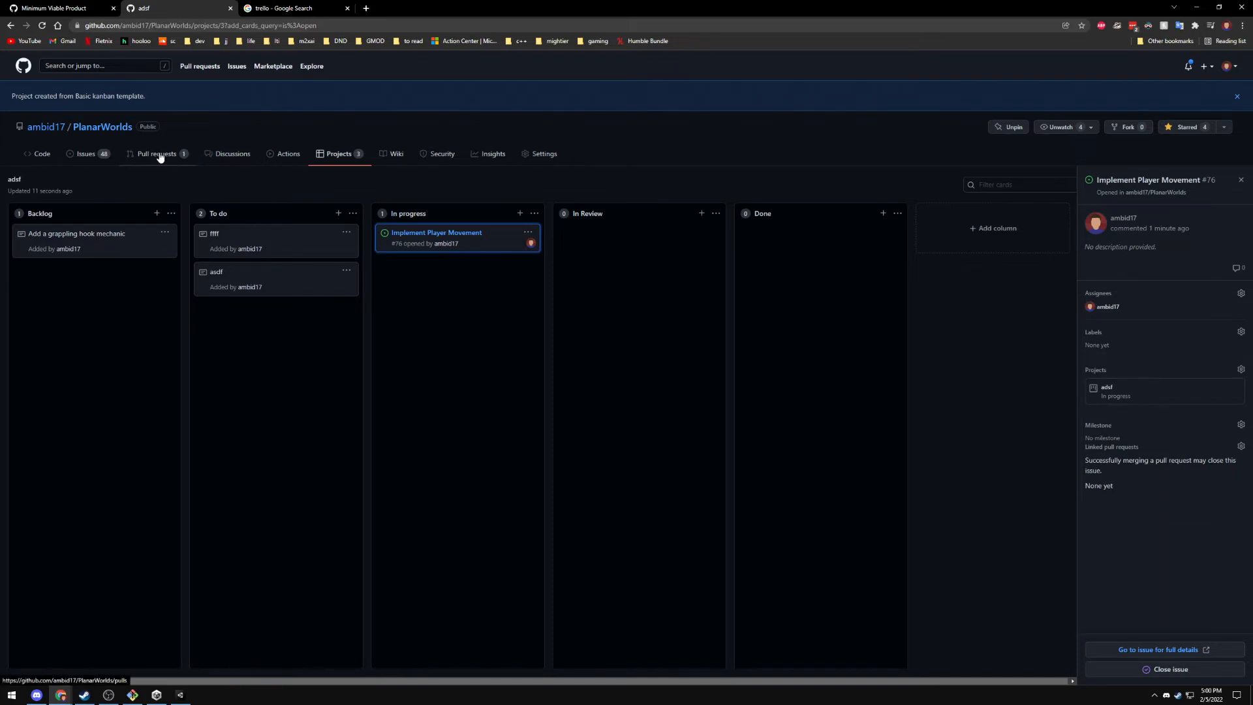
{"action": "left_click_drag", "start_coordinate": [427, 234], "coordinate": [600, 243]}
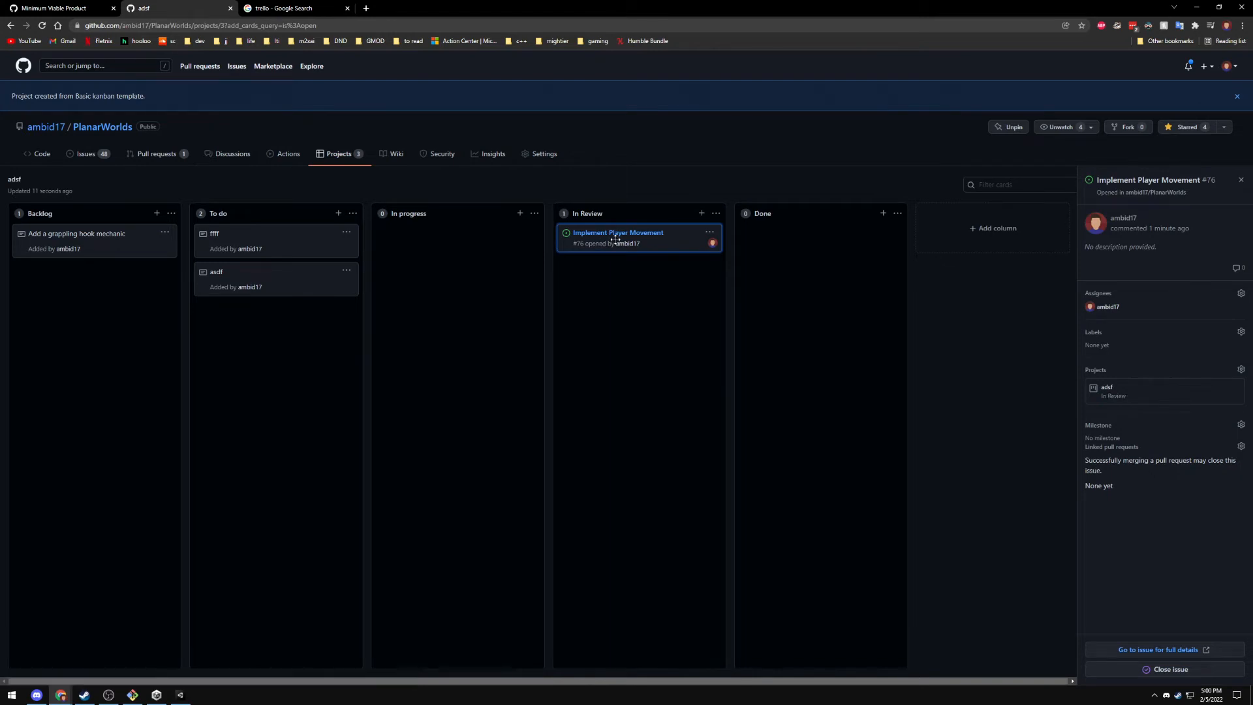
{"action": "left_click_drag", "start_coordinate": [607, 243], "coordinate": [820, 247]}
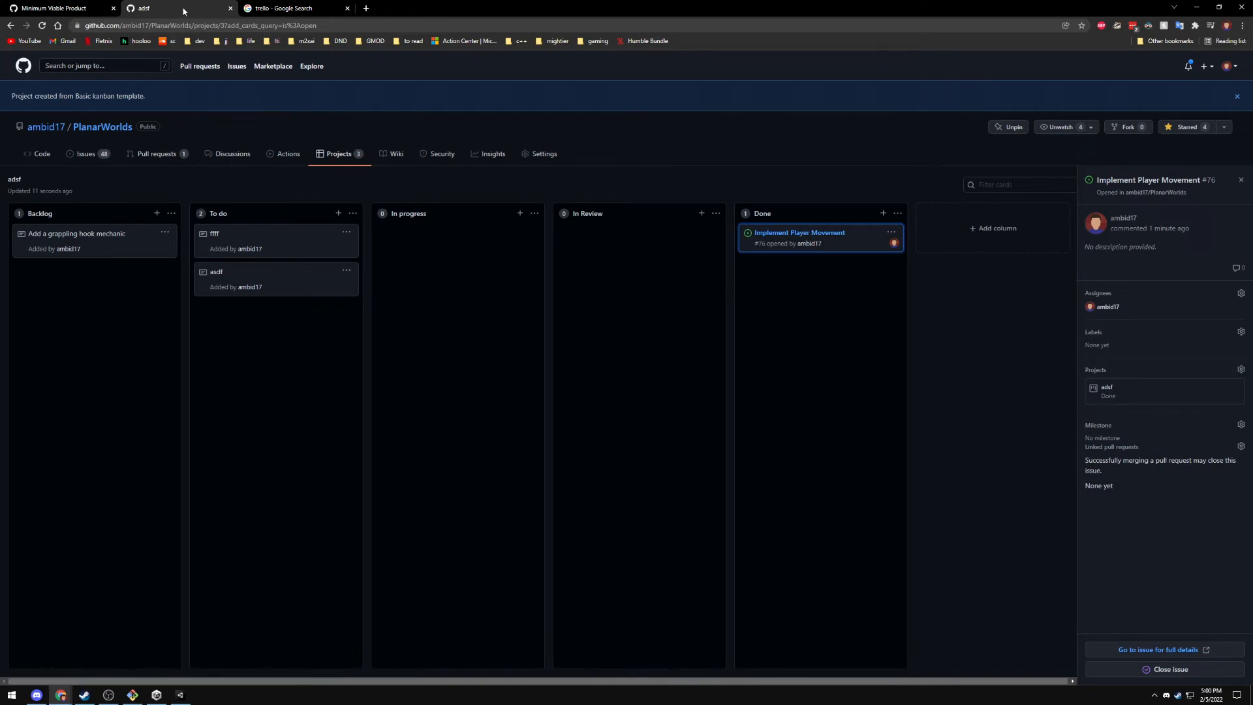
Close the Trello search tab and switch to the "Minimum Viable Product" project board
{"action": "left_click", "coordinate": [347, 7]}
{"action": "left_click", "coordinate": [56, 8]}
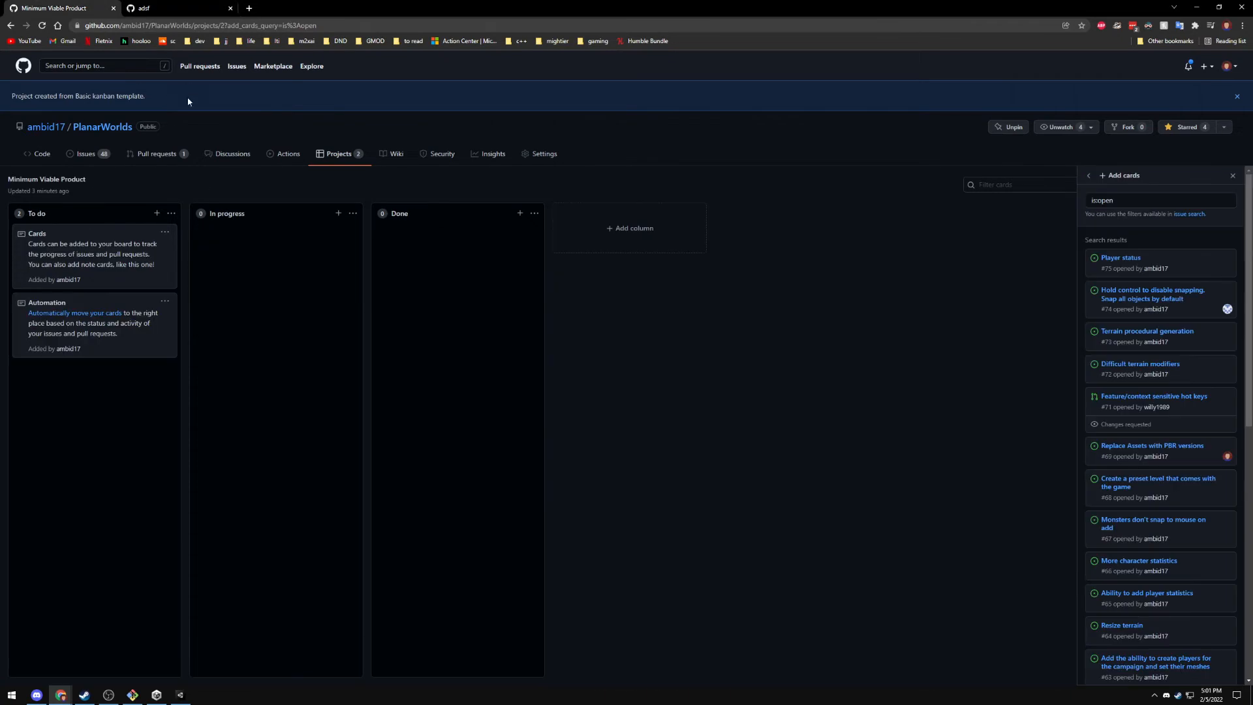
Open the repository's MVP project board and expand the full task list of the "Terrain patch" issue
{"action": "left_click", "coordinate": [336, 154]}
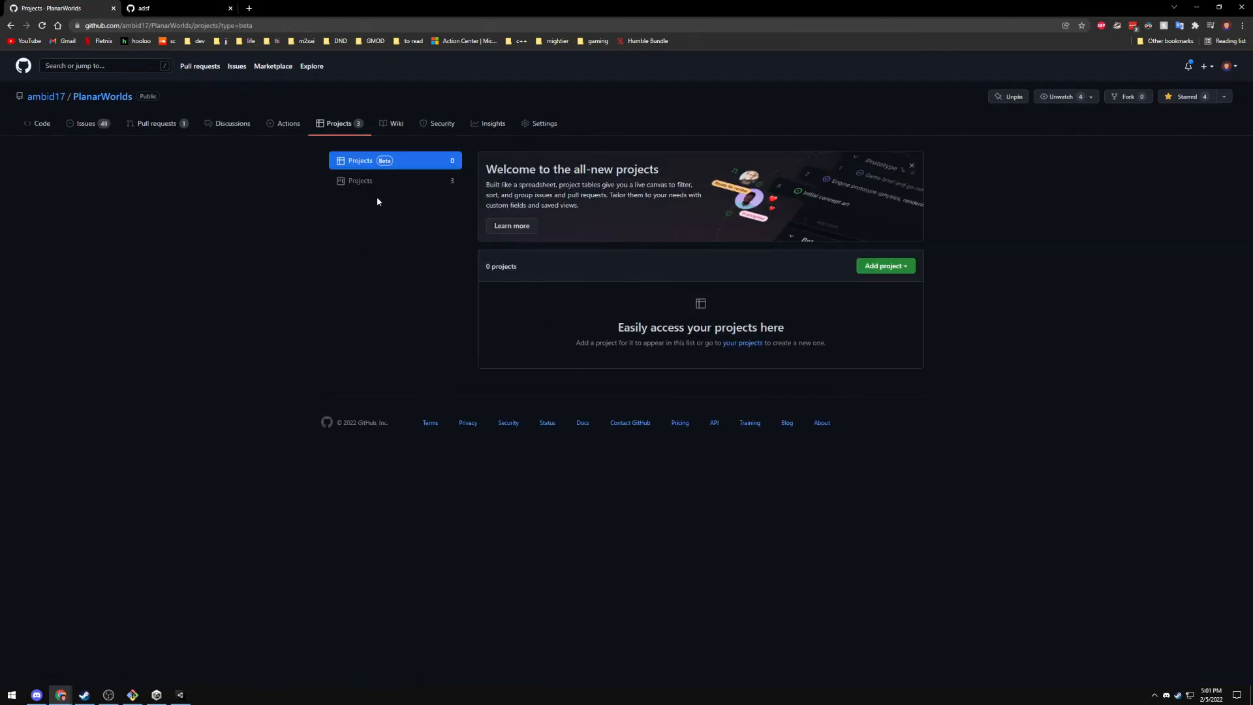
{"action": "left_click", "coordinate": [379, 180]}
{"action": "left_click", "coordinate": [495, 292]}
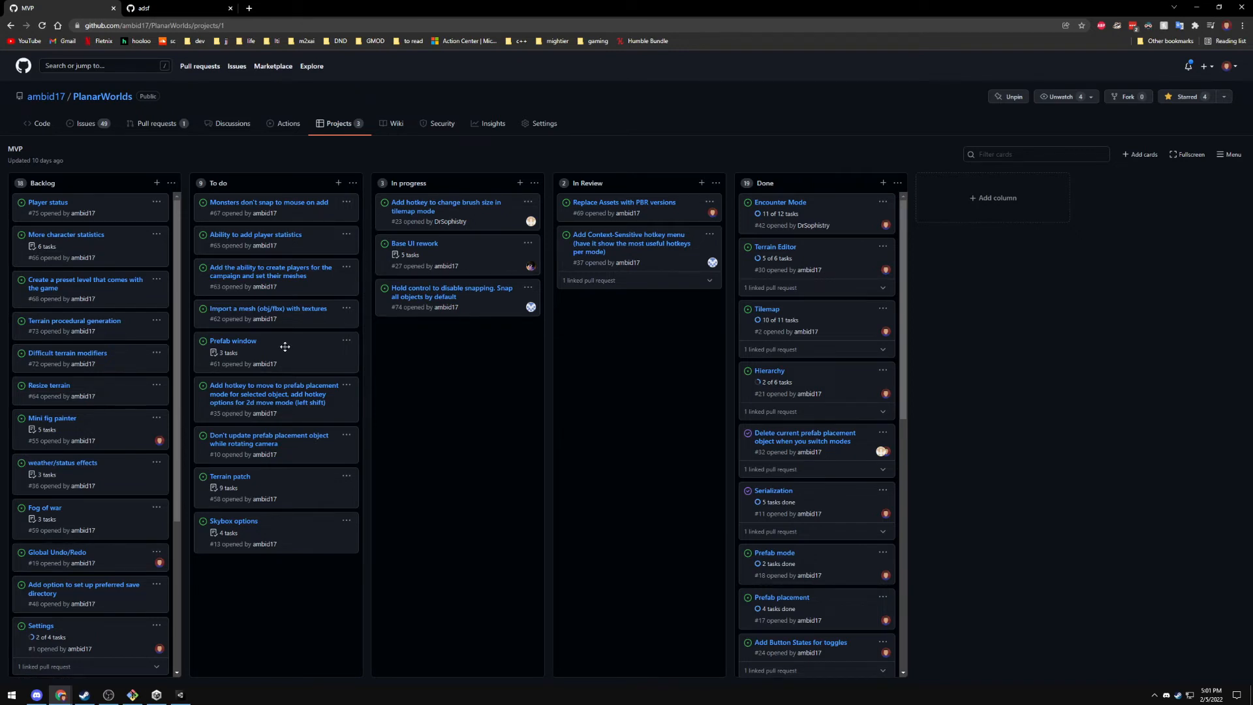
{"action": "left_click", "coordinate": [232, 477]}
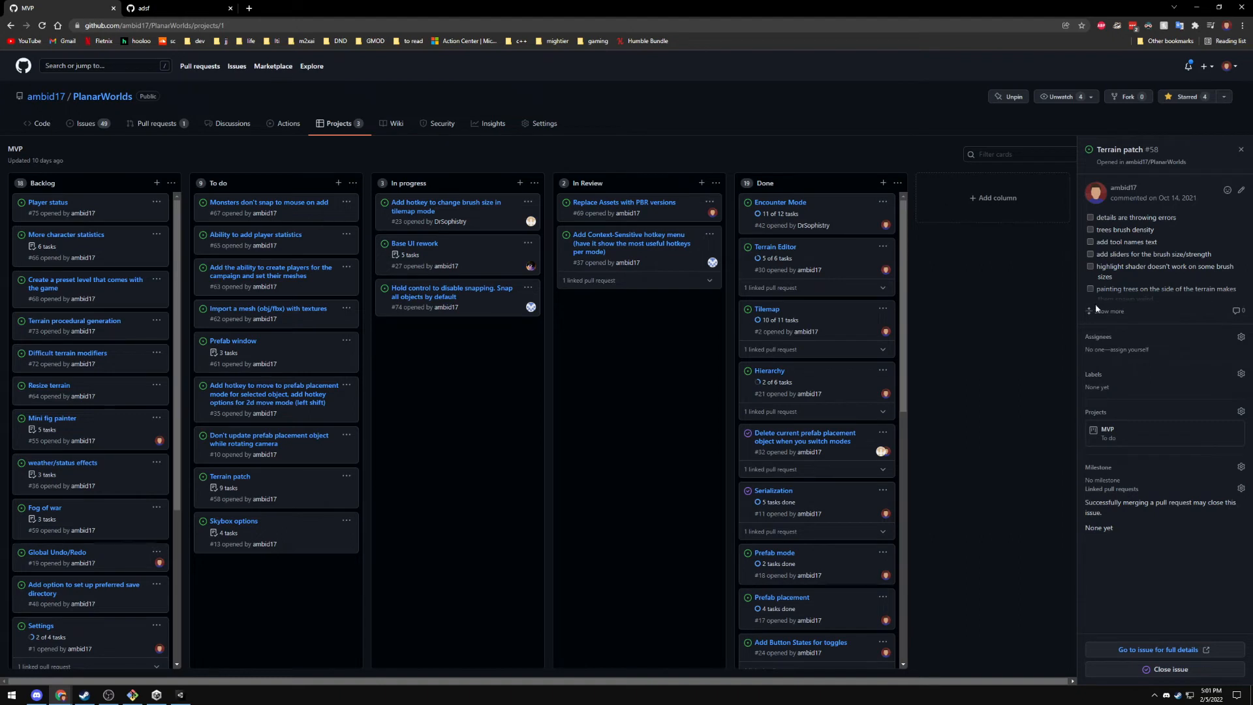
{"action": "left_click", "coordinate": [1103, 310]}
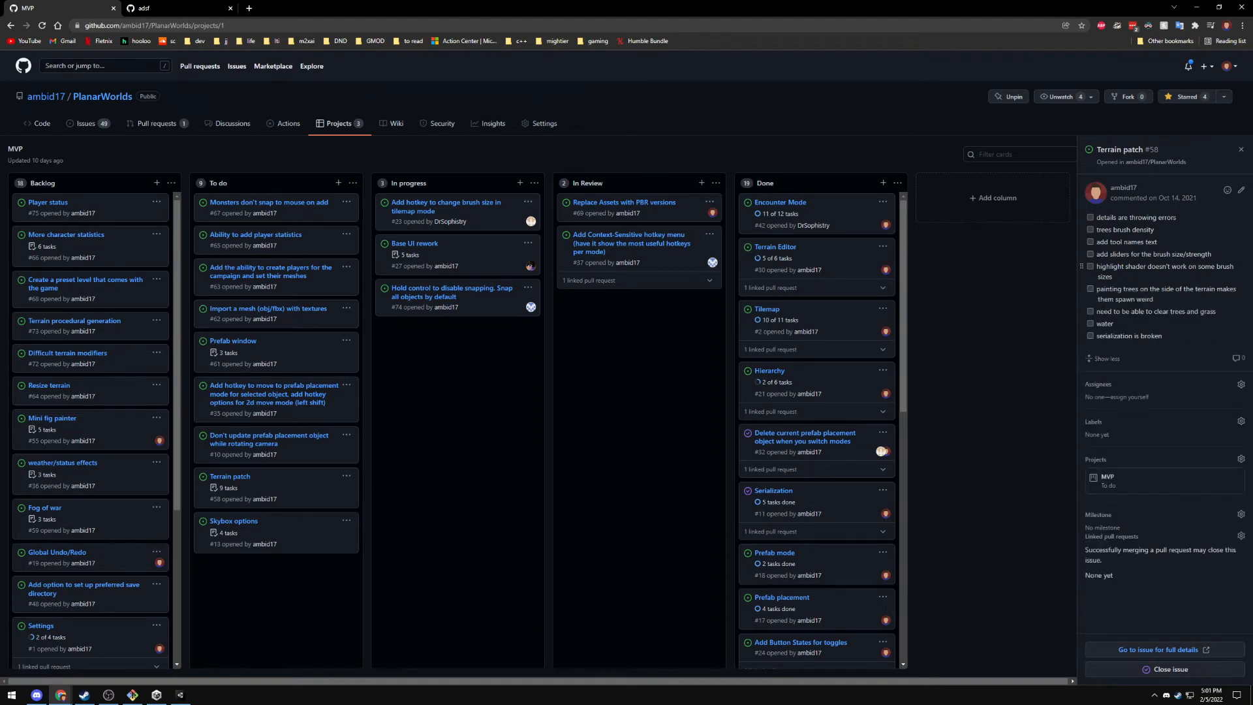
Add a note reading "a" to the To do column and convert it to an issue
{"action": "left_click", "coordinate": [337, 184]}
{"action": "type", "text": "a"}
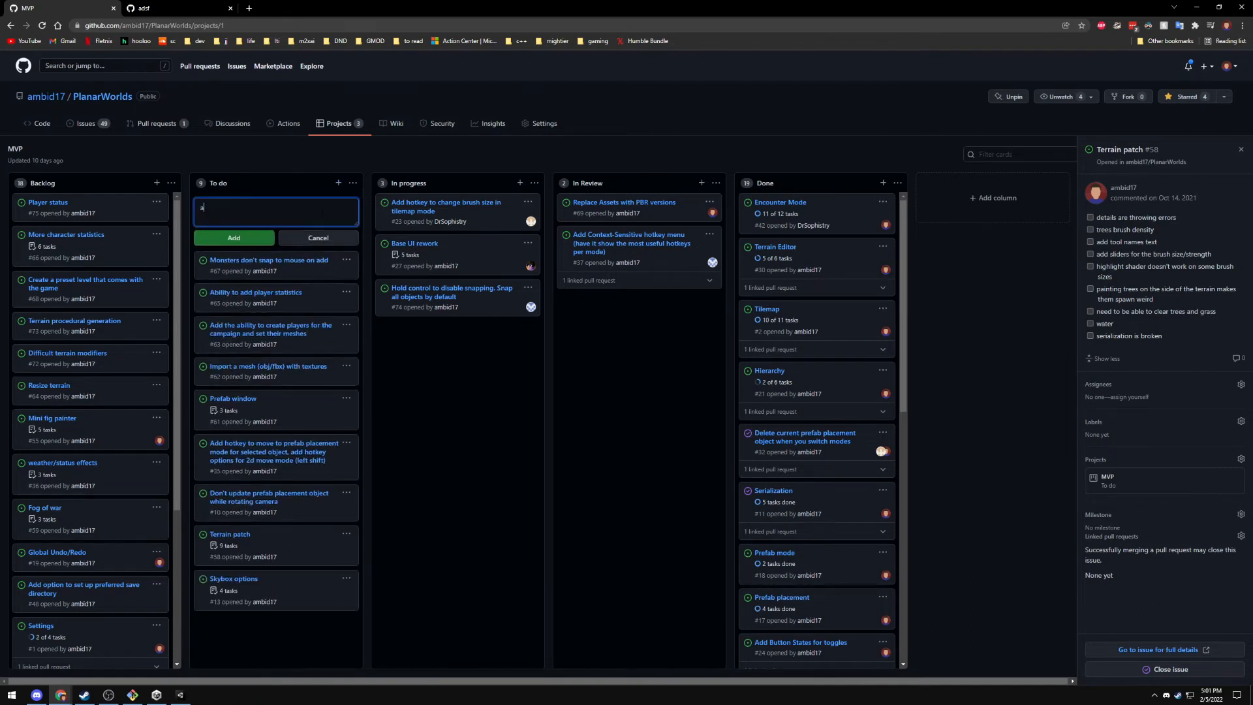
{"action": "left_click", "coordinate": [269, 238]}
{"action": "left_click", "coordinate": [347, 261]}
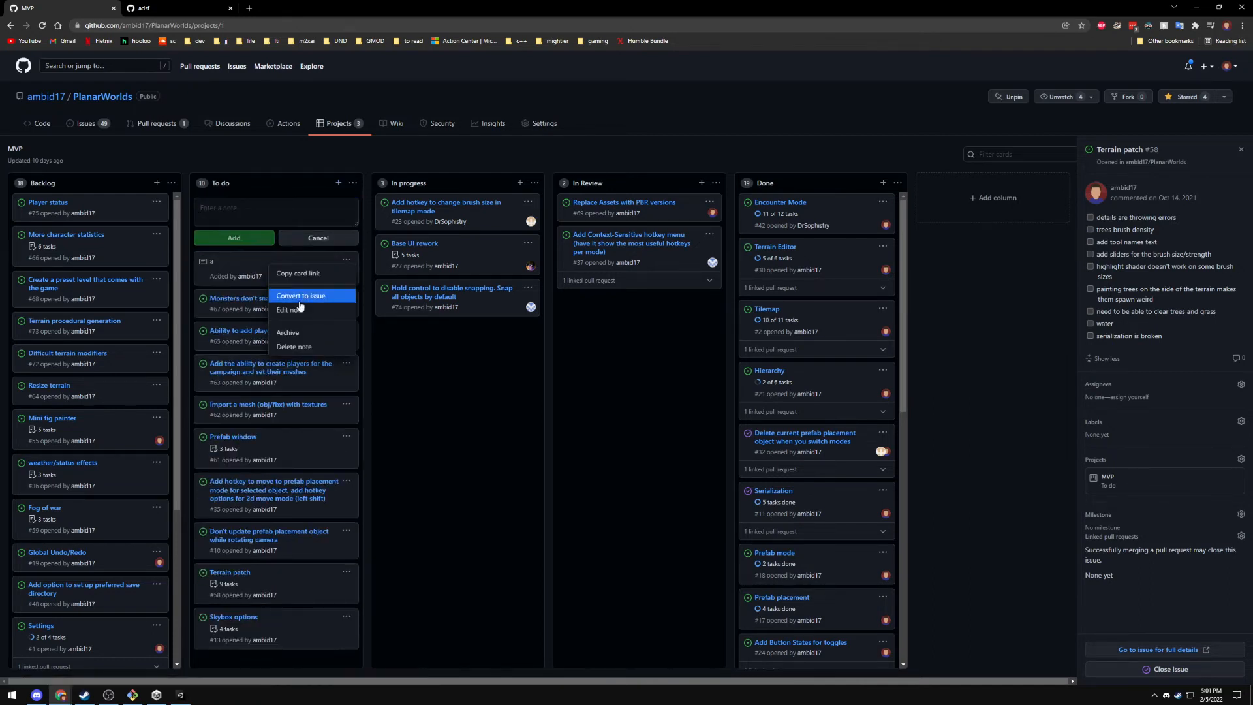
{"action": "left_click", "coordinate": [297, 299]}
{"action": "left_click", "coordinate": [569, 309]}
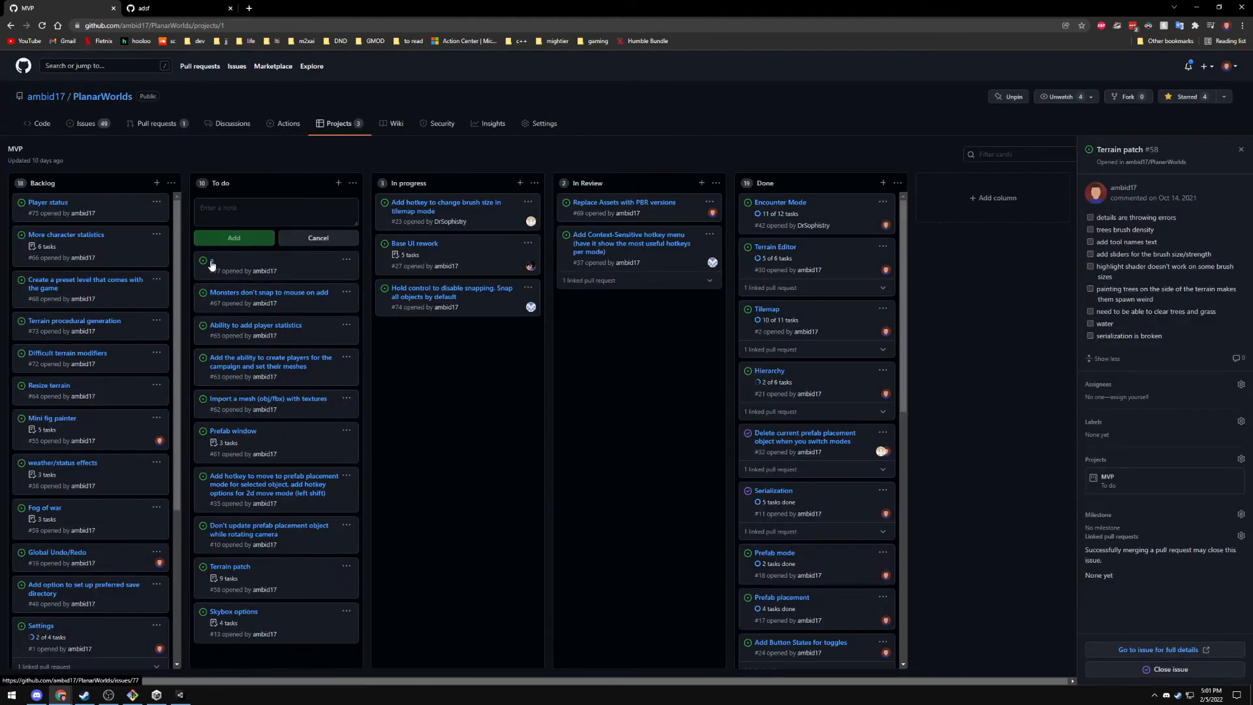
Give issue "a" a description with three checklist tasks reading "asdf" and mark the first two as done
{"action": "left_click", "coordinate": [249, 267]}
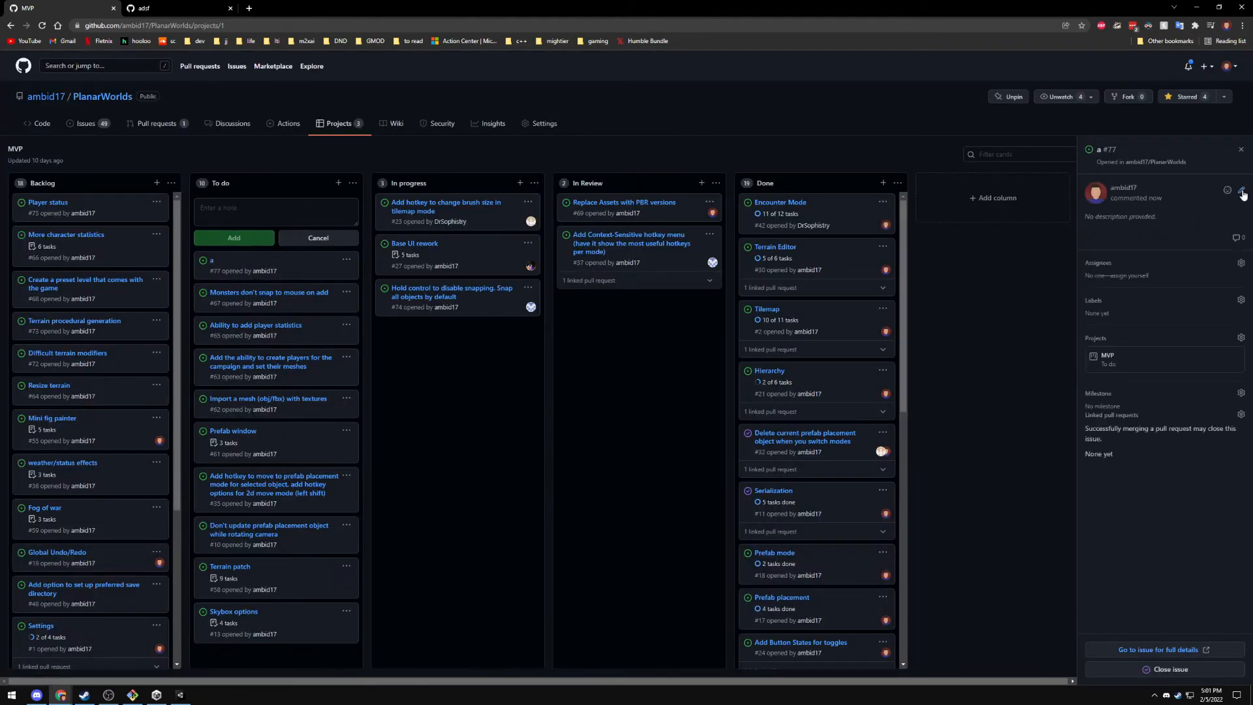
{"action": "left_click", "coordinate": [1243, 191]}
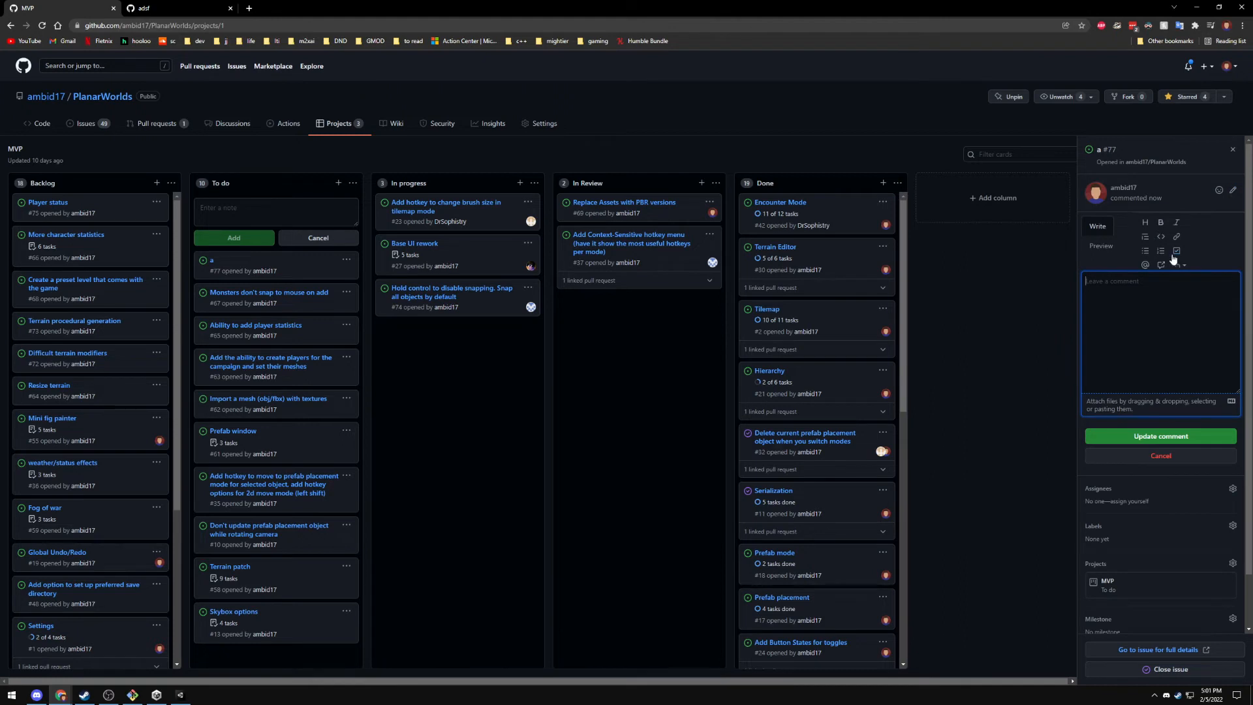
{"action": "left_click", "coordinate": [1176, 253]}
{"action": "key", "text": "alt+Tab"}
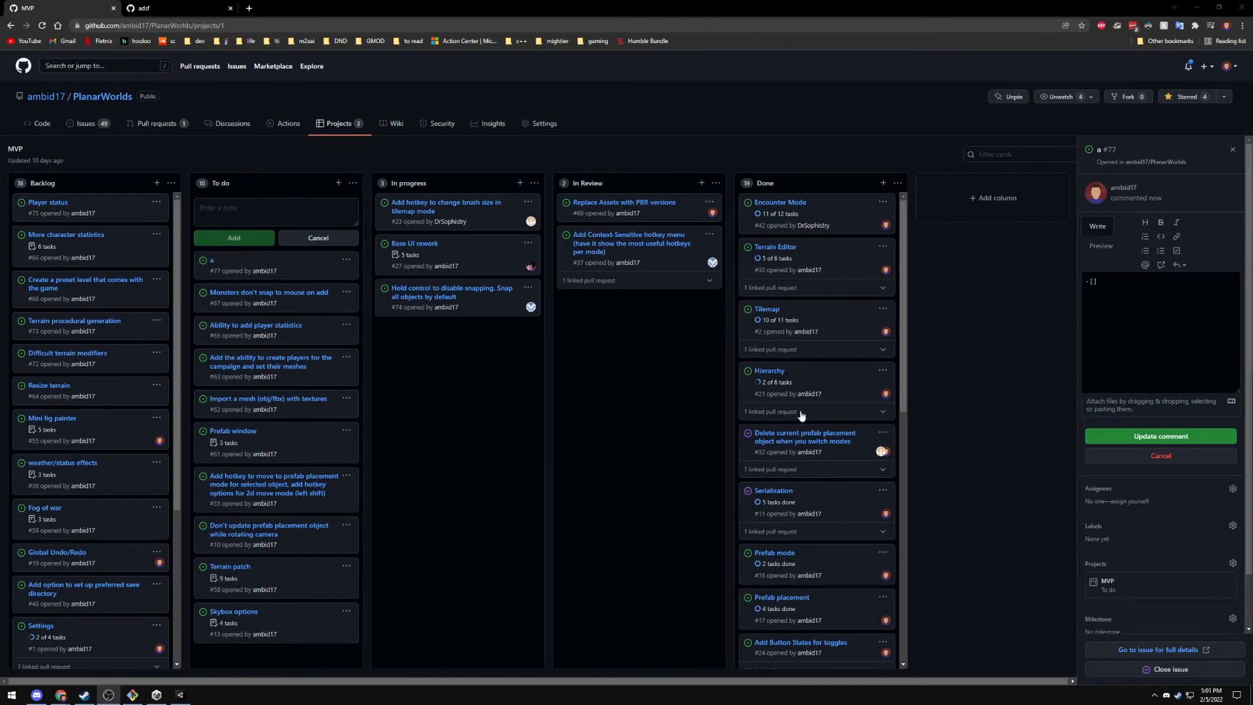
{"action": "left_click", "coordinate": [1121, 285]}
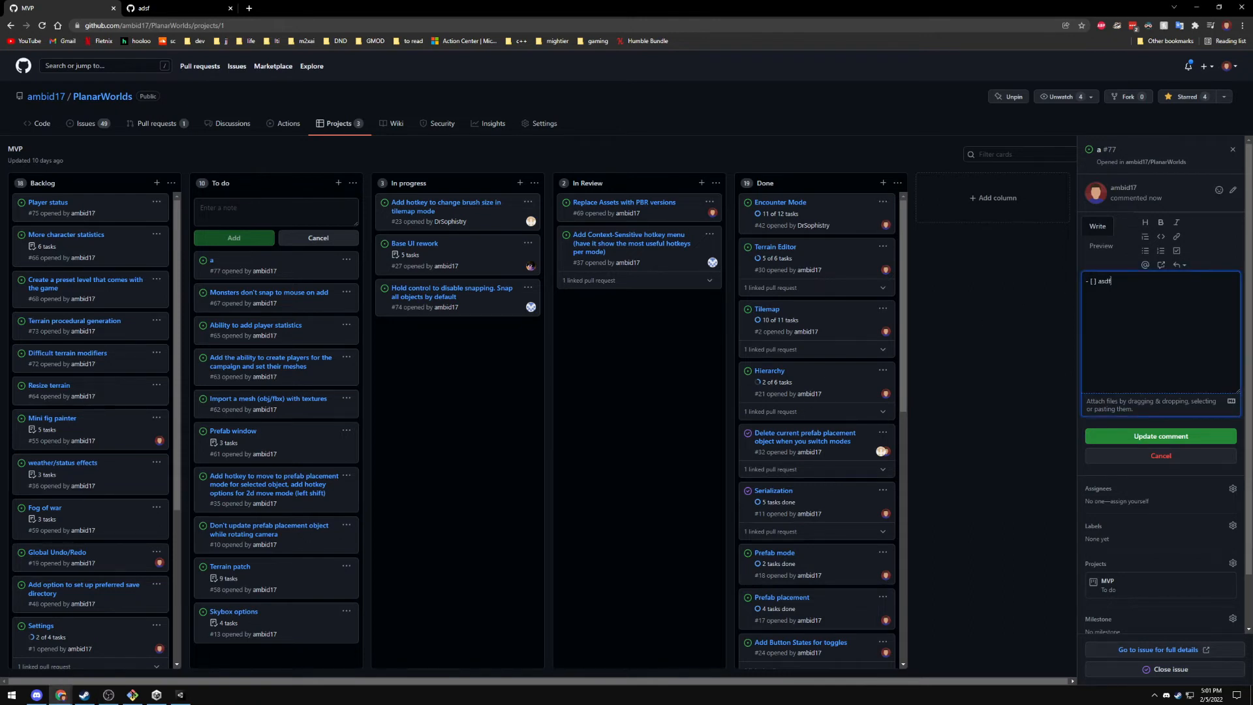
{"action": "type", "text": "asdf"}
{"action": "key", "text": "Return"}
{"action": "type", "text": "asdf"}
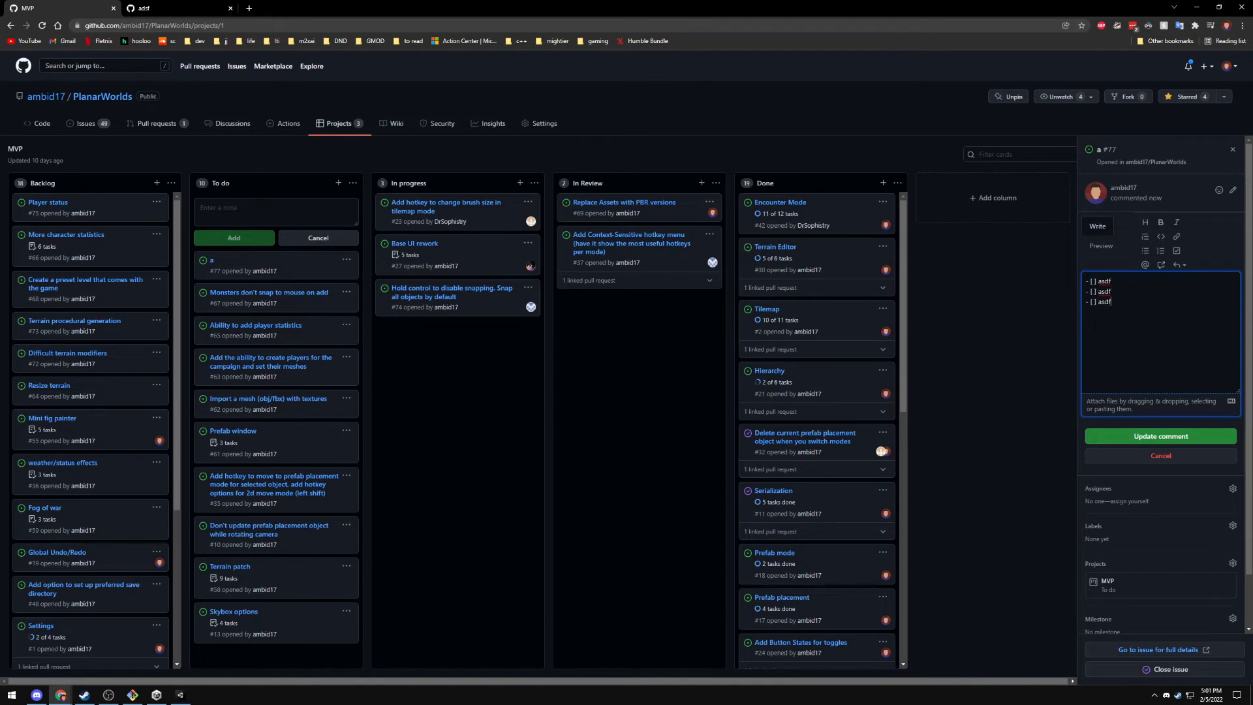
{"action": "left_click", "coordinate": [1119, 431]}
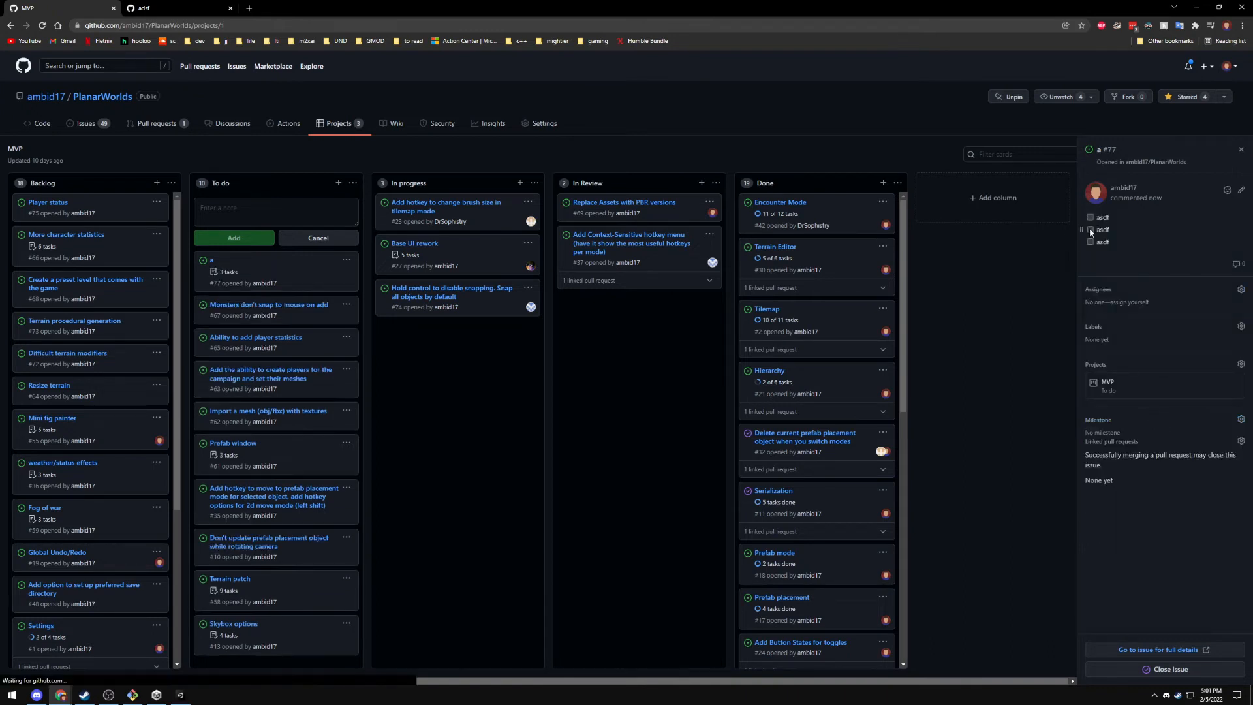
{"action": "left_click", "coordinate": [1090, 217]}
{"action": "left_click", "coordinate": [1090, 230]}
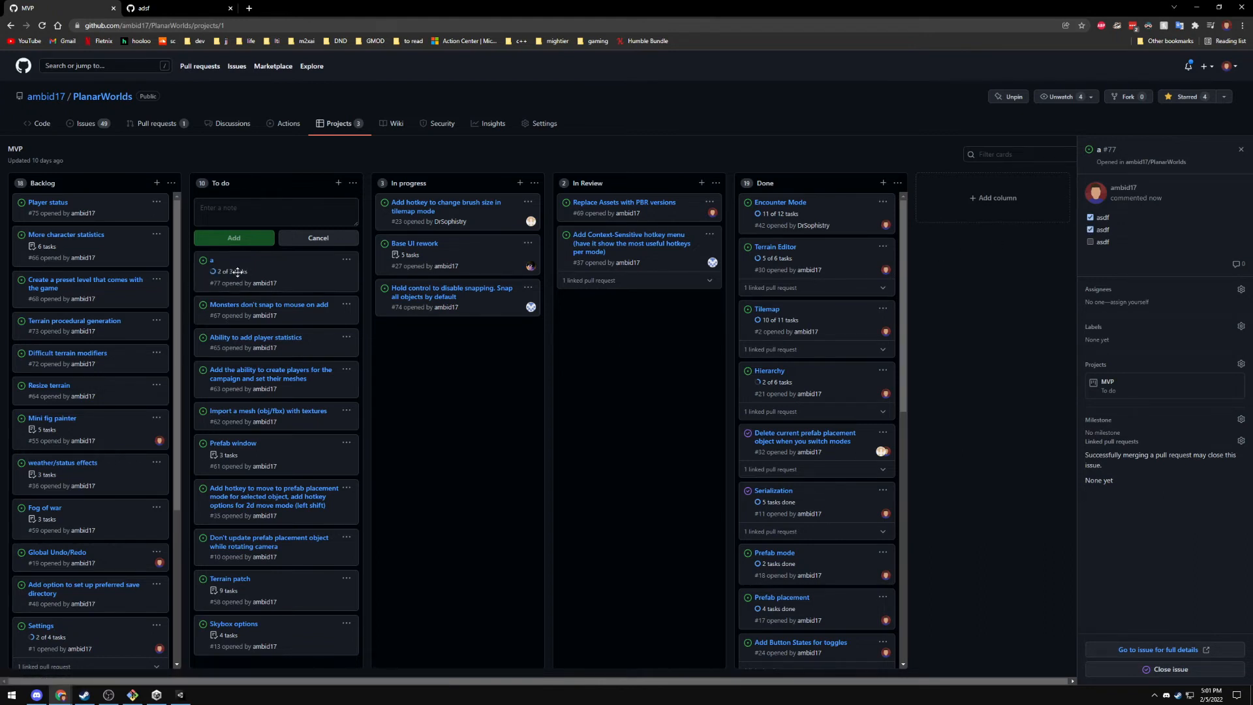
Remove the "a" card from the project and close the To do note form
{"action": "left_click", "coordinate": [346, 260]}
{"action": "left_click", "coordinate": [308, 295]}
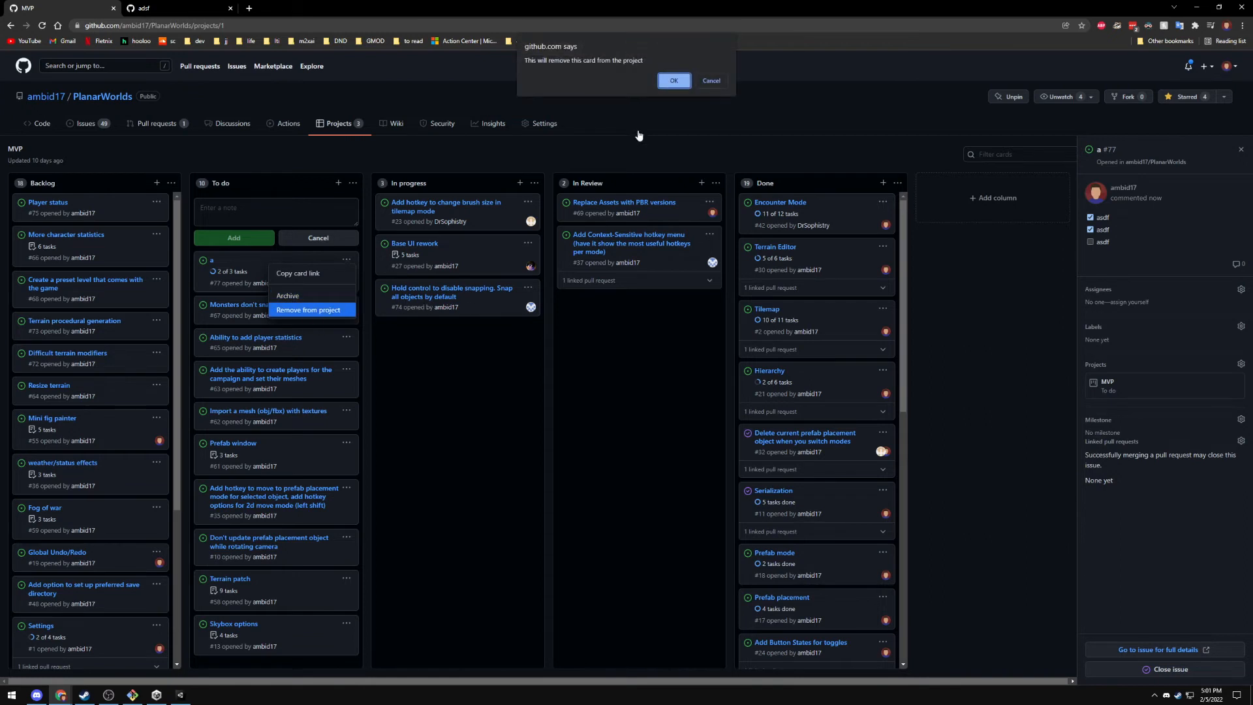
{"action": "left_click", "coordinate": [671, 79]}
{"action": "left_click", "coordinate": [318, 237]}
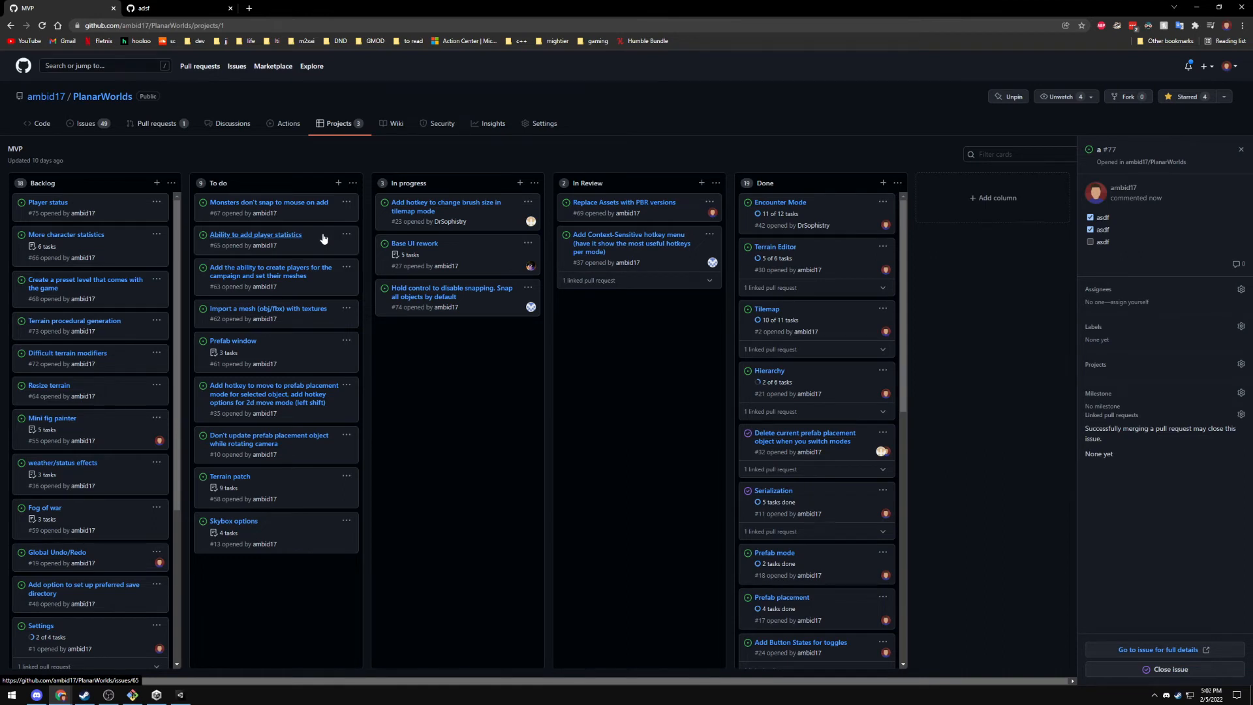
Add the task "painting on the edge throws index out of bounds" to the end of the "Terrain patch" checklist and mark it done
{"action": "left_click", "coordinate": [225, 478]}
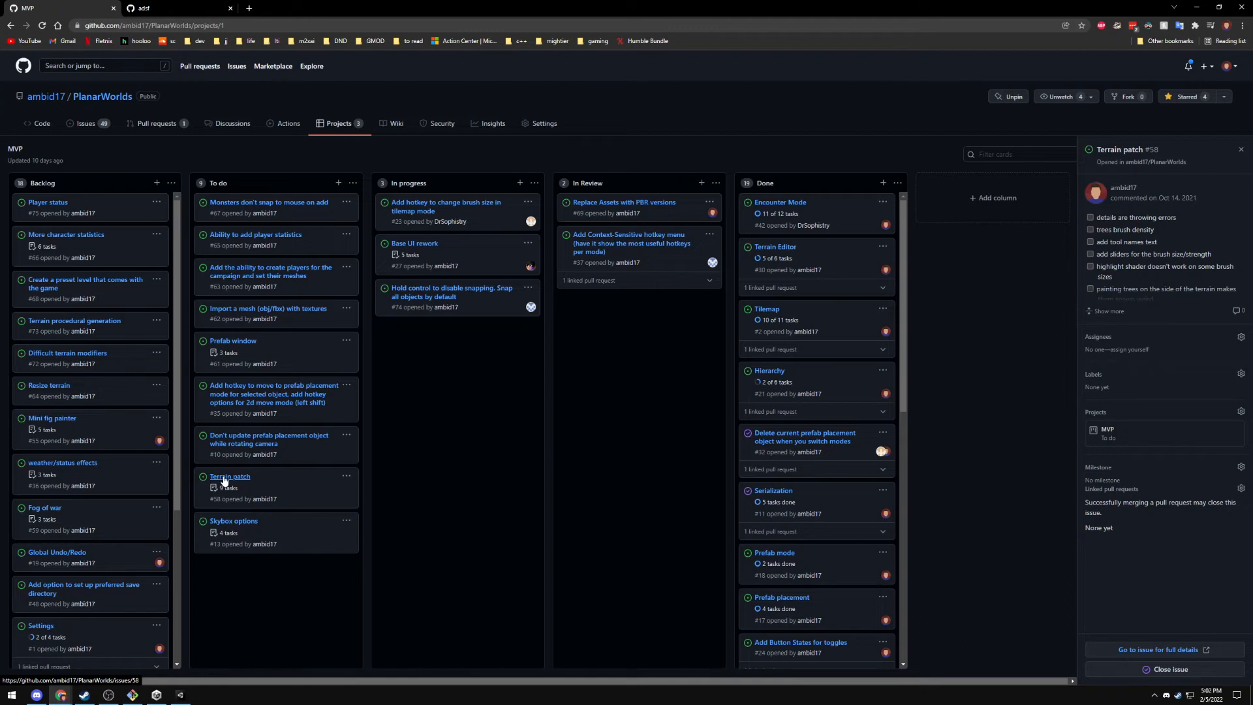
{"action": "left_click", "coordinate": [1110, 311]}
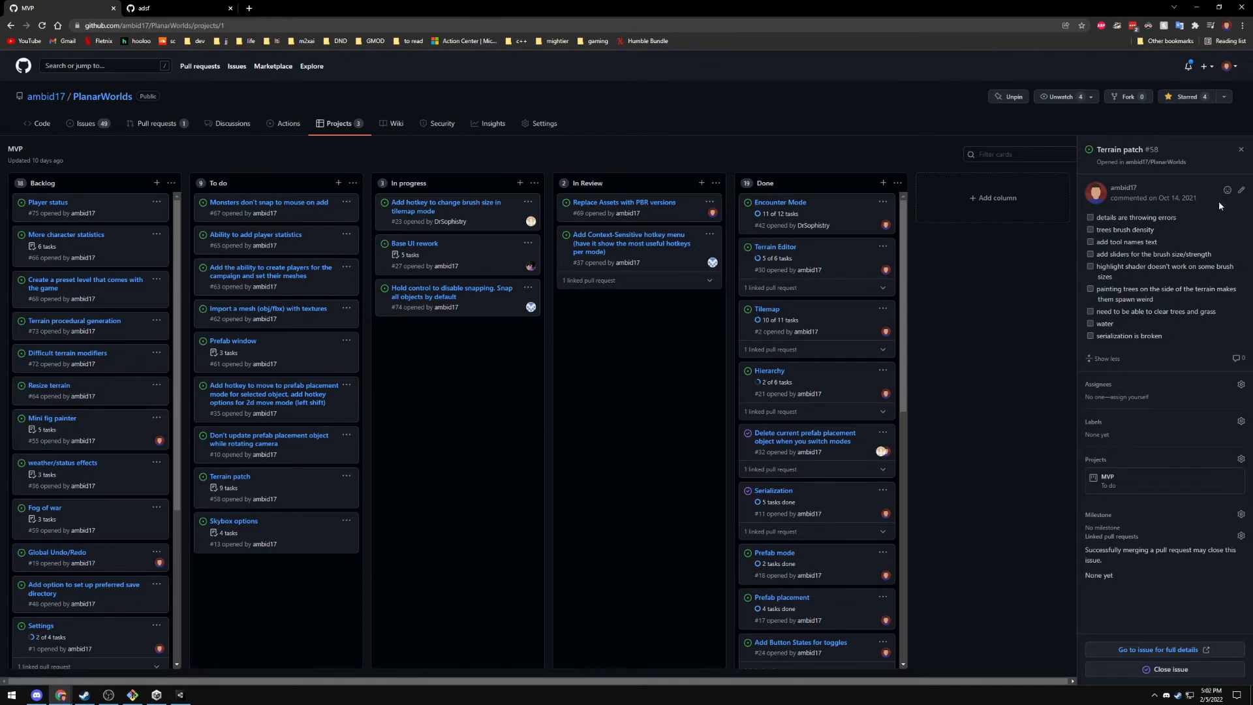
{"action": "left_click", "coordinate": [1241, 190]}
{"action": "key", "text": "Return"}
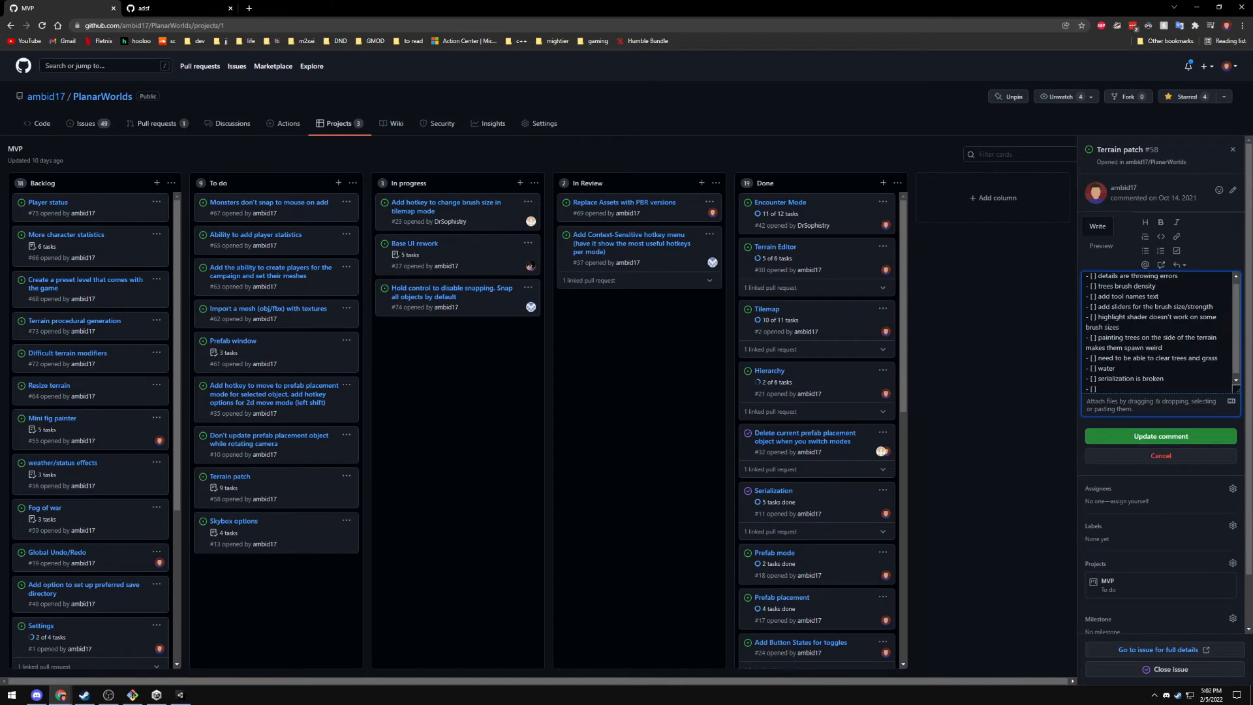
{"action": "type", "text": "painting on the edge throws index out of bouy"}
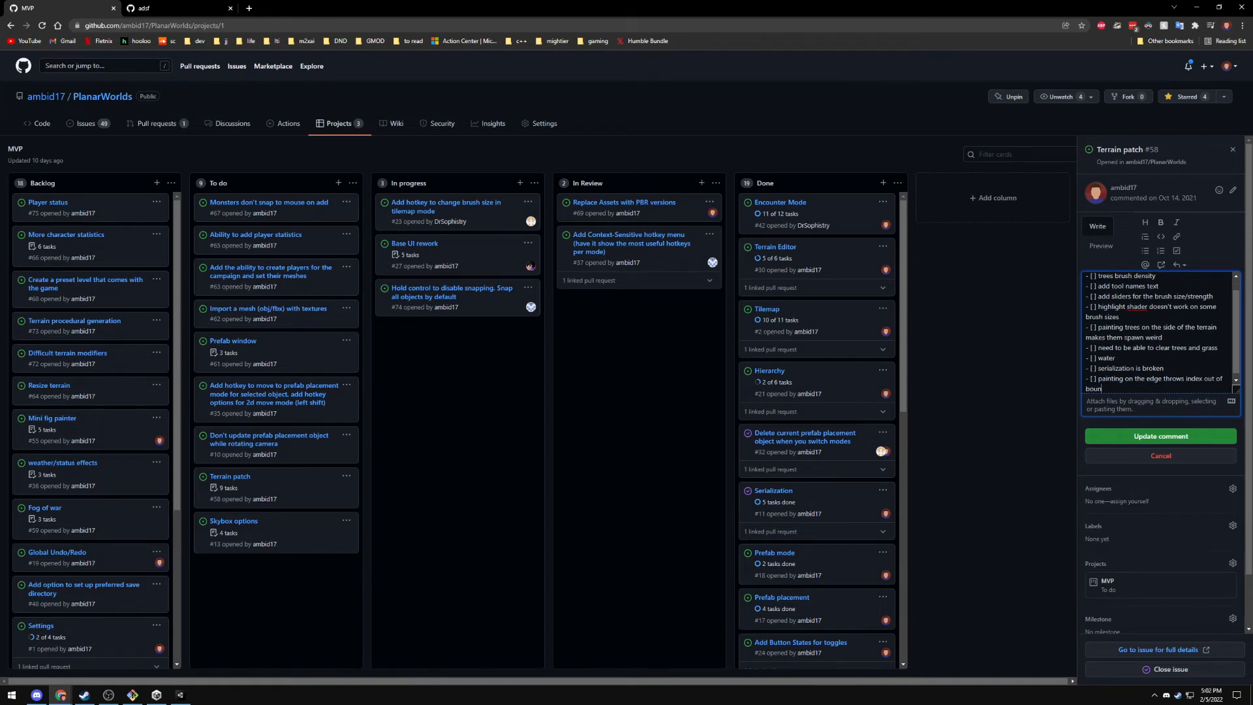
{"action": "type", "text": "ds"}
{"action": "left_click", "coordinate": [1146, 437]}
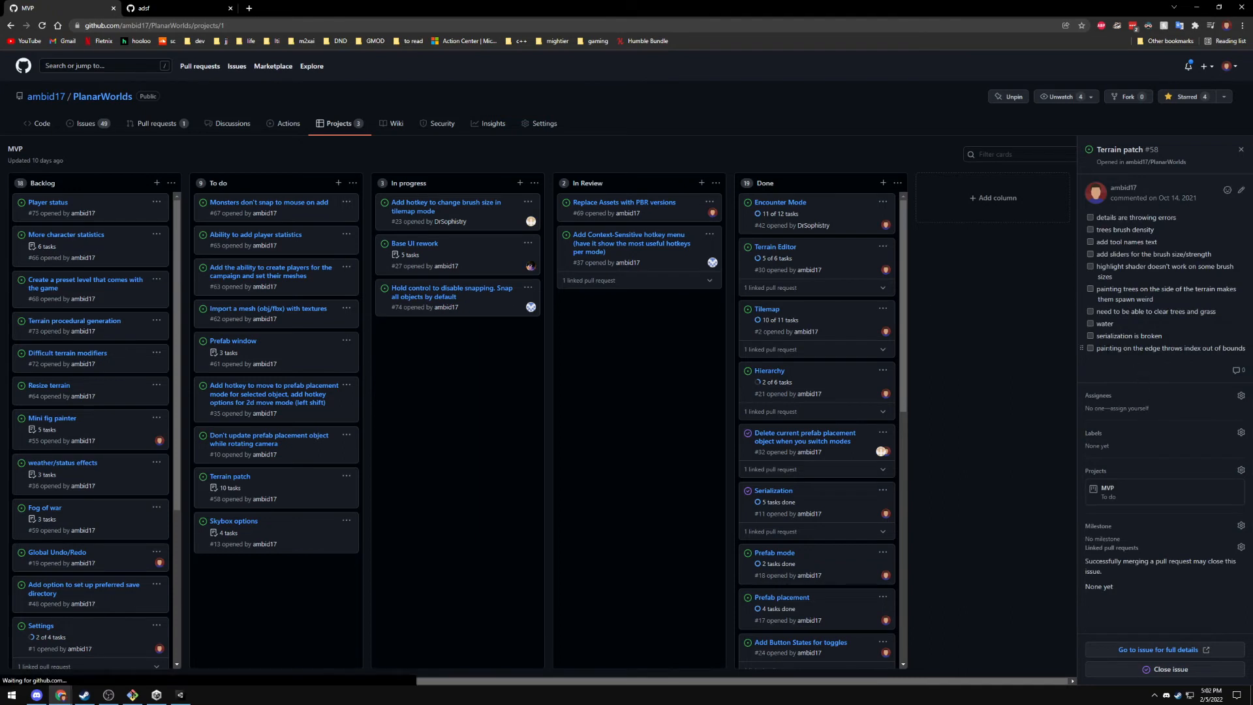
{"action": "left_click", "coordinate": [1090, 348]}
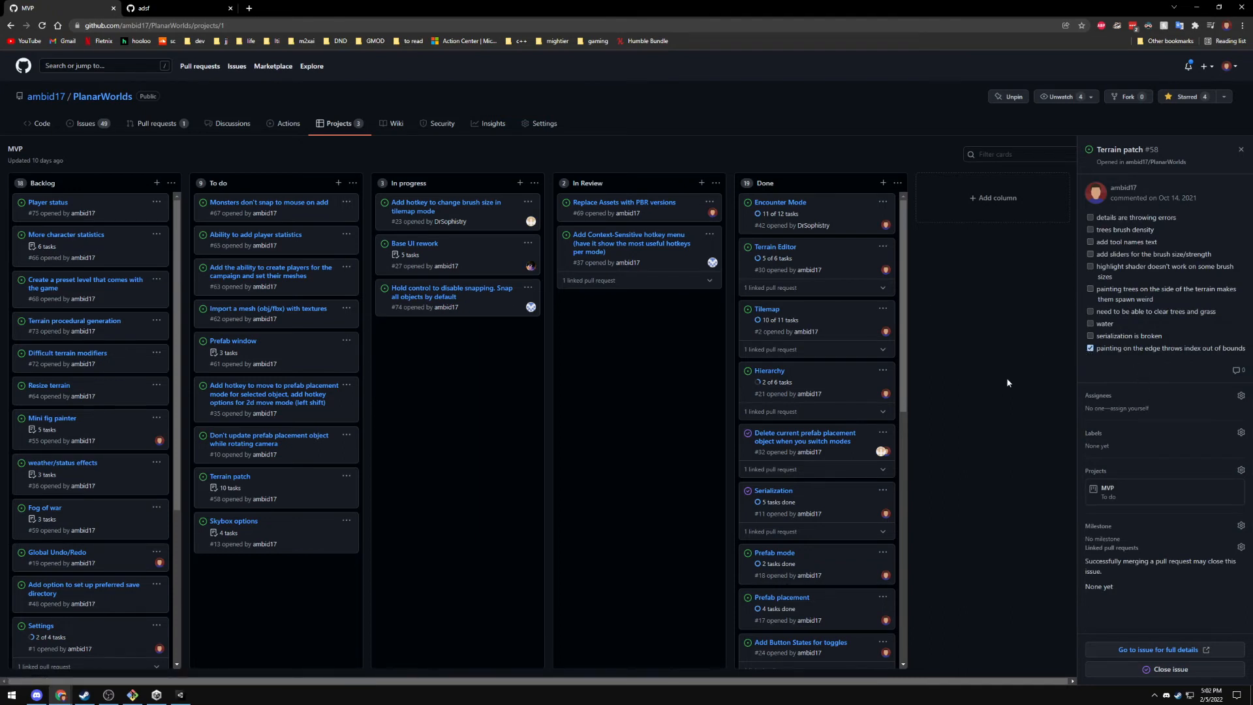
Add the text "painting on the edge throws index out of bounds" as a To do note and convert it to an issue
{"action": "left_click", "coordinate": [338, 183]}
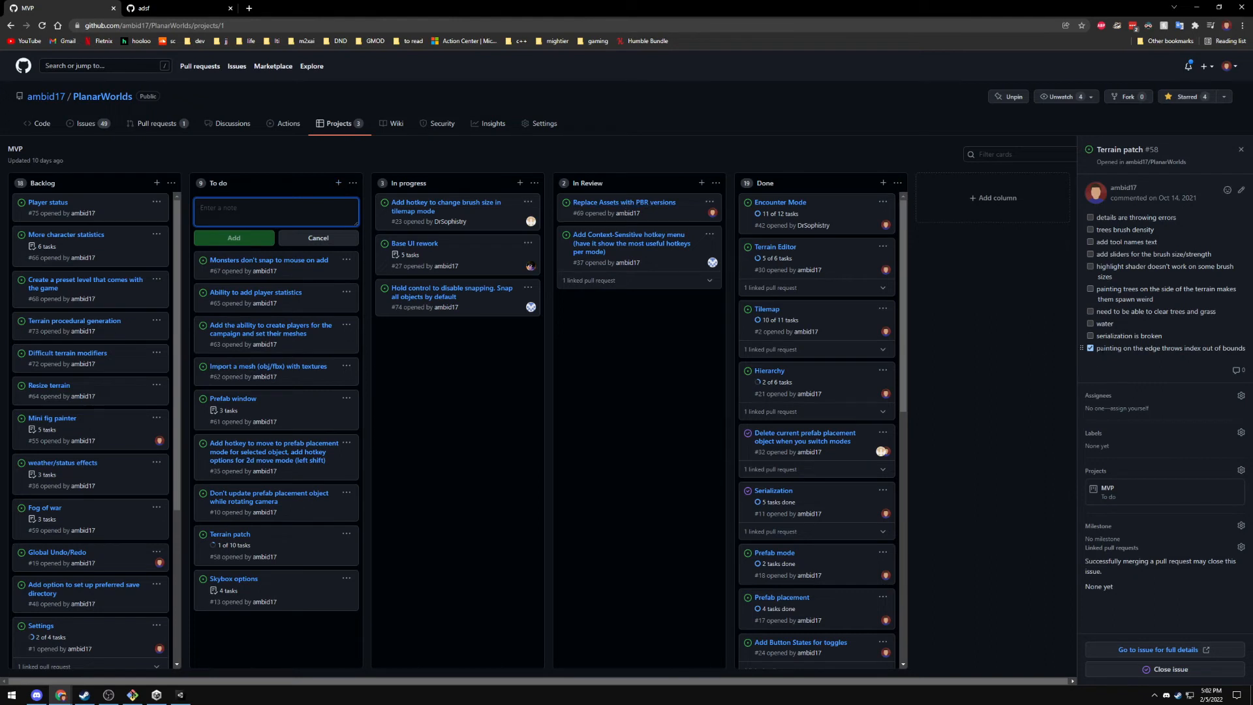
{"action": "left_click_drag", "start_coordinate": [1096, 349], "coordinate": [280, 212]}
{"action": "left_click", "coordinate": [233, 238]}
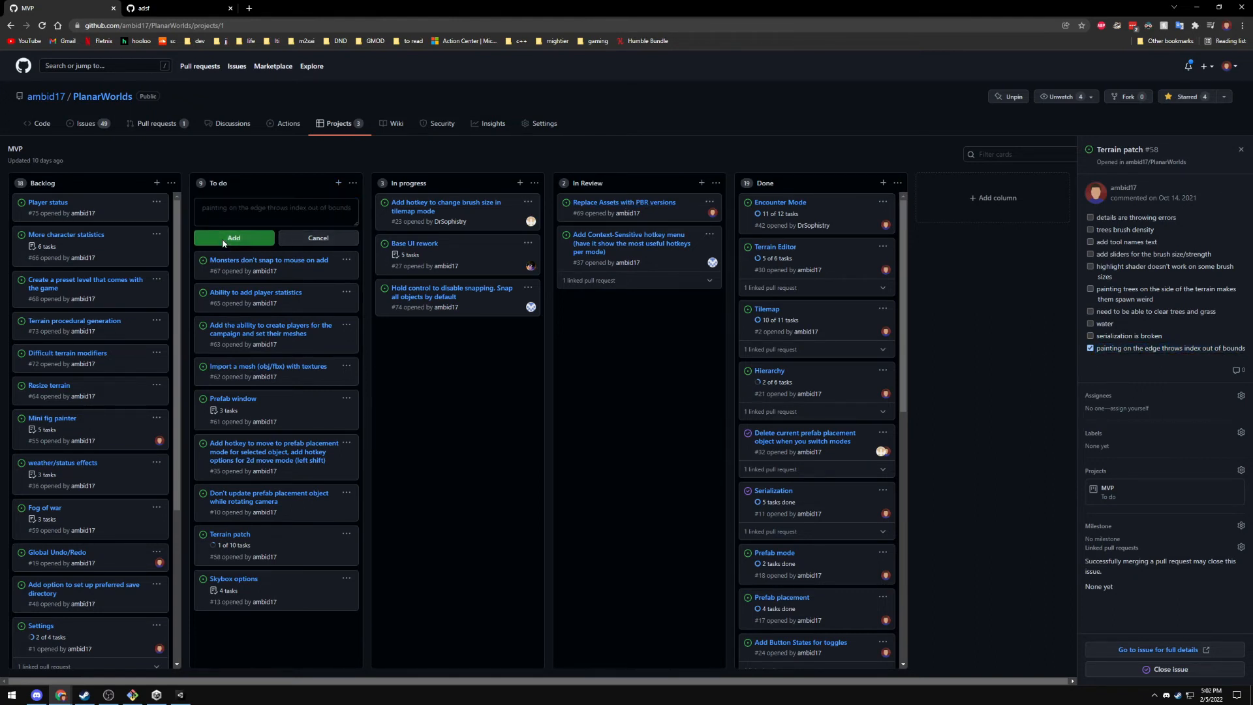
{"action": "left_click", "coordinate": [338, 261]}
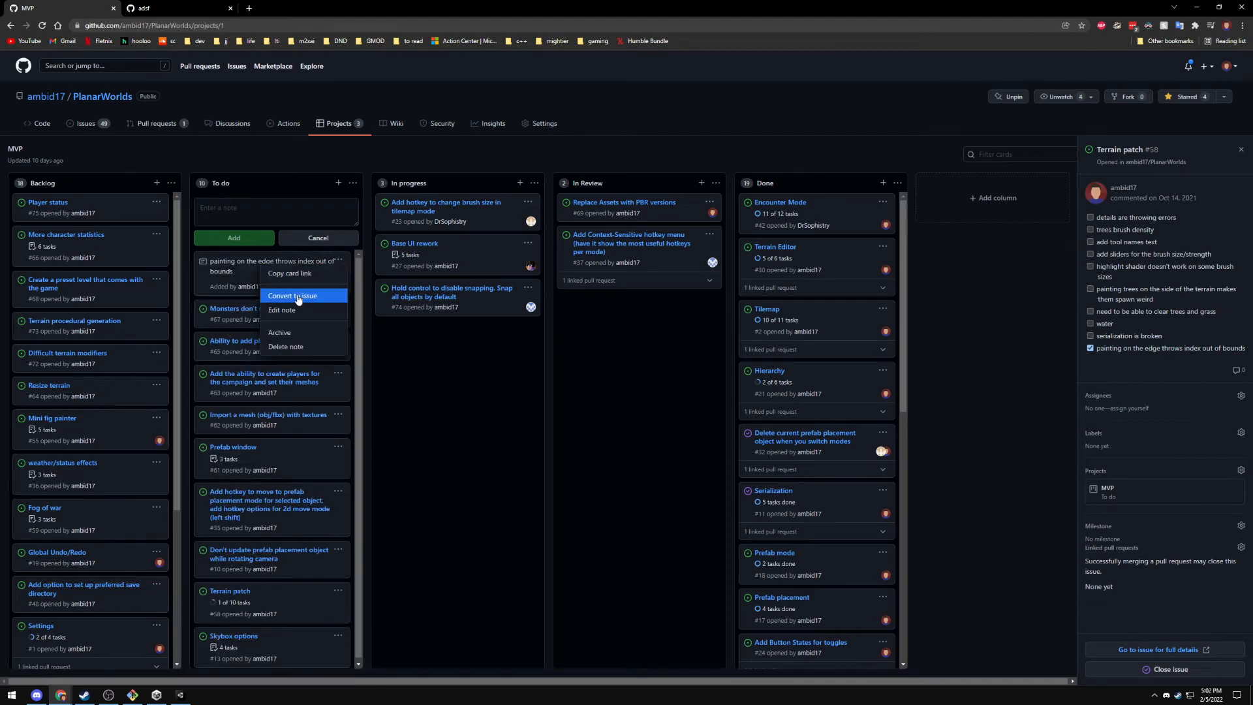
{"action": "left_click", "coordinate": [297, 295]}
{"action": "left_click", "coordinate": [549, 311]}
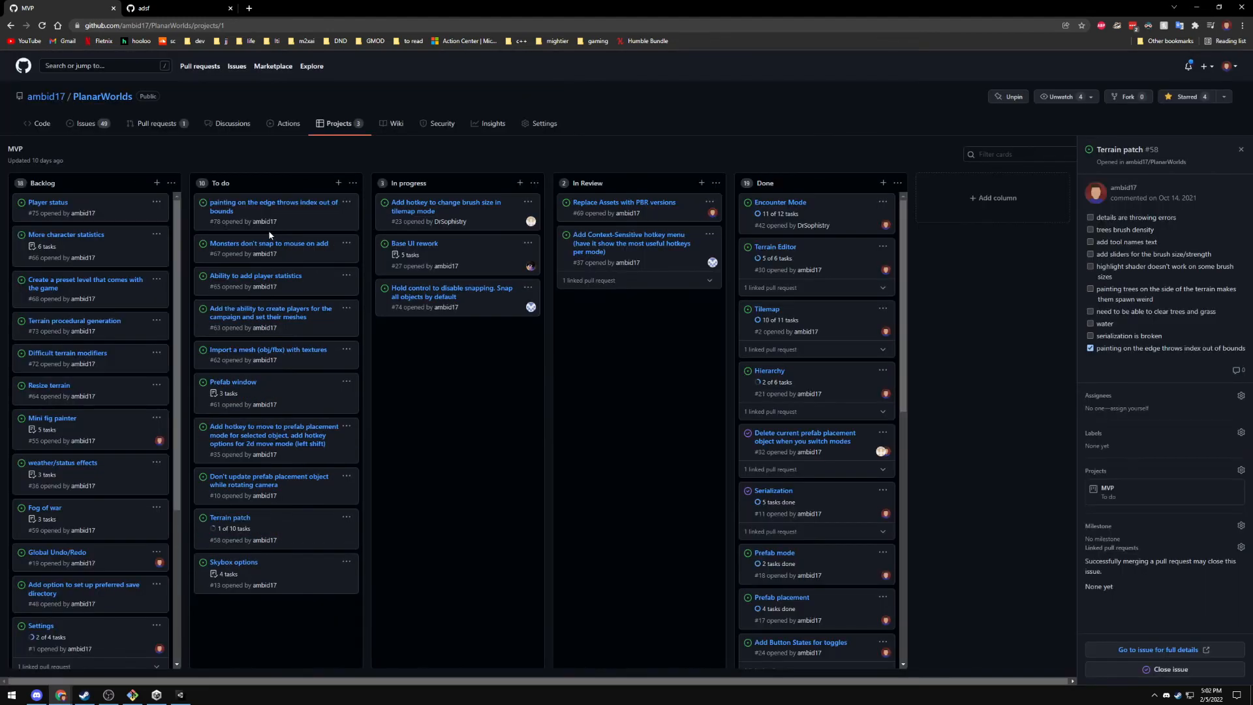
Assign the "painting on the edge throws index out of bounds" issue to yourself and move its card to In progress
{"action": "left_click", "coordinate": [249, 212]}
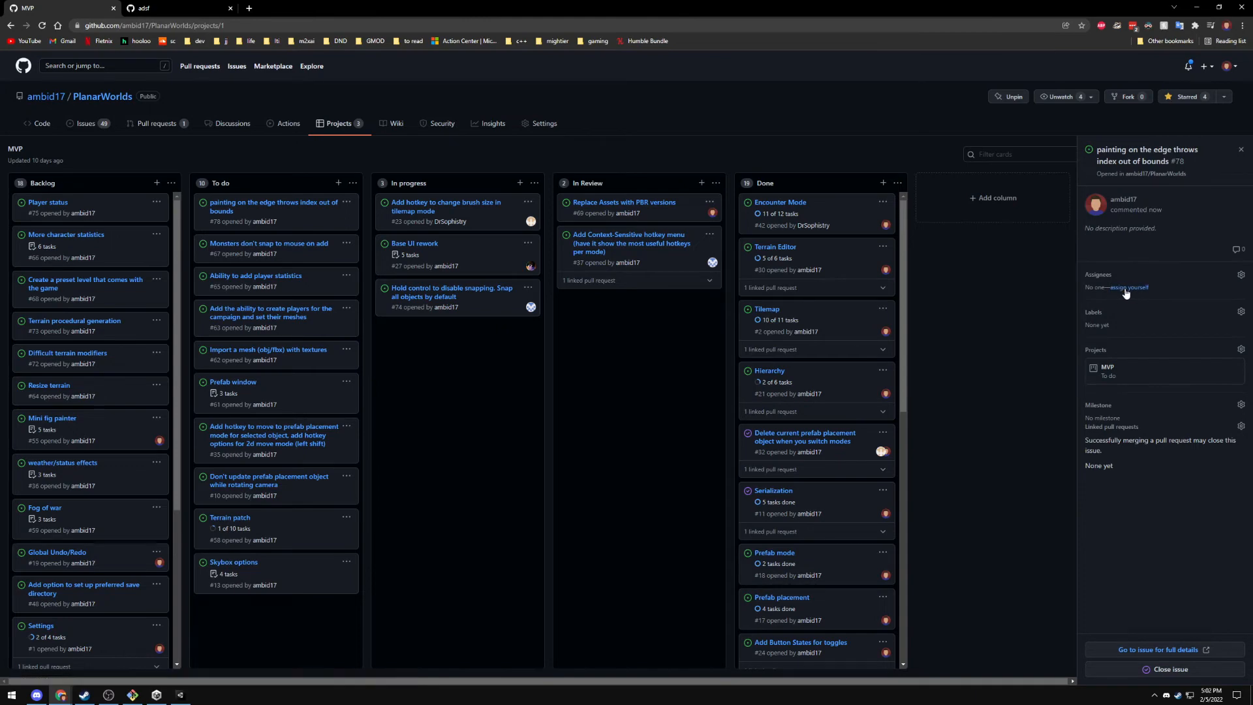
{"action": "mouse_move", "coordinate": [277, 210]}
{"action": "left_mouse_down"}
{"action": "mouse_move", "coordinate": [460, 350]}
{"action": "mouse_move", "coordinate": [471, 384]}
{"action": "left_mouse_up"}
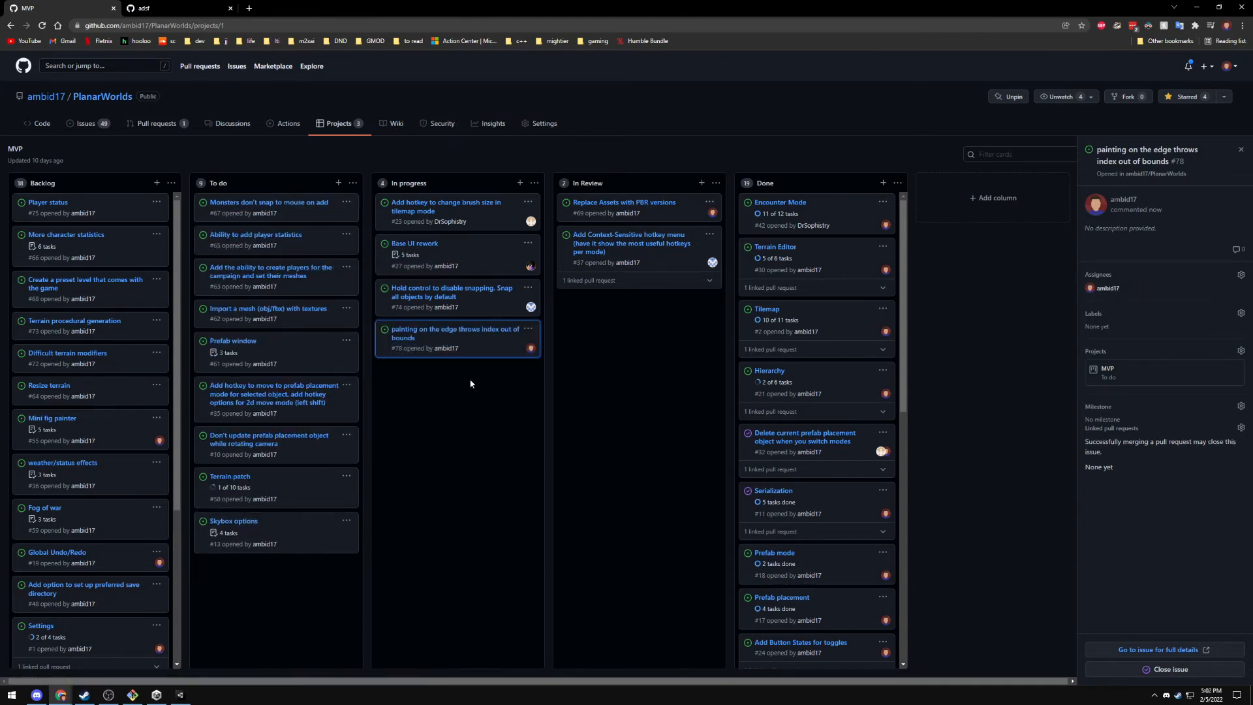
Switch to the Unity editor, search the project assets for "meshmap" and open the MeshMapEditor script in the code editor
{"action": "left_click", "coordinate": [180, 691]}
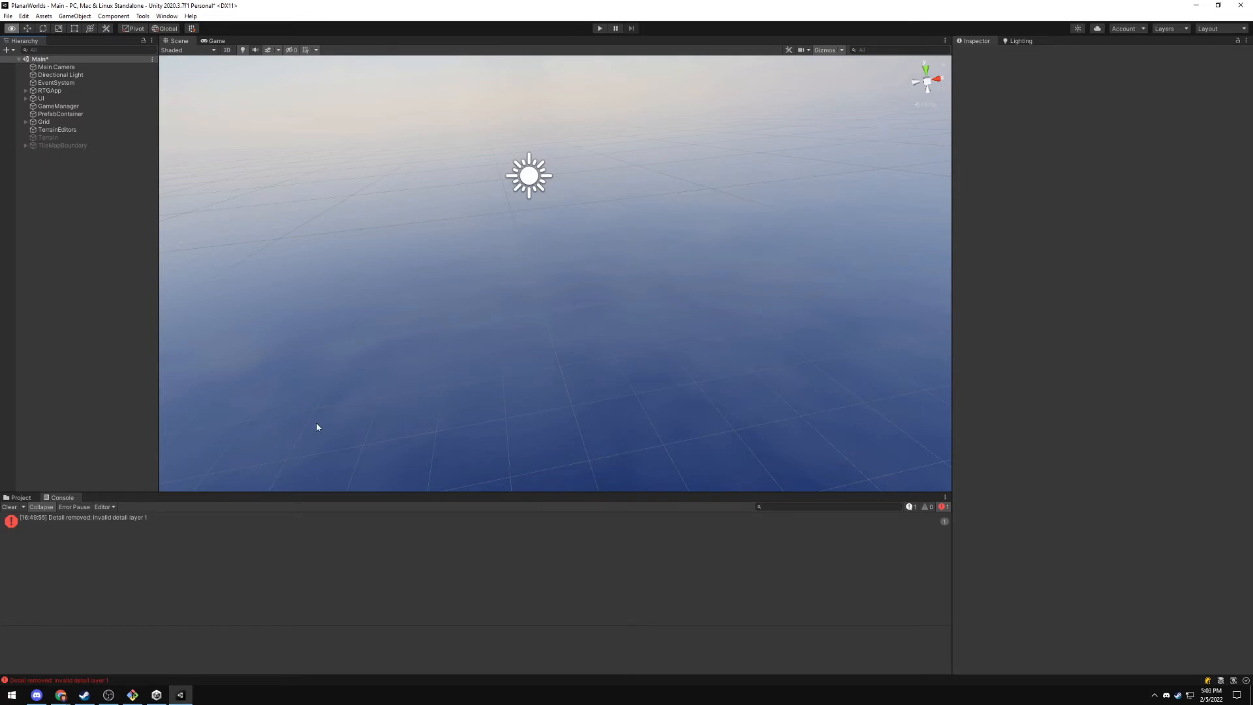
{"action": "left_click_drag", "start_coordinate": [64, 409], "coordinate": [447, 248]}
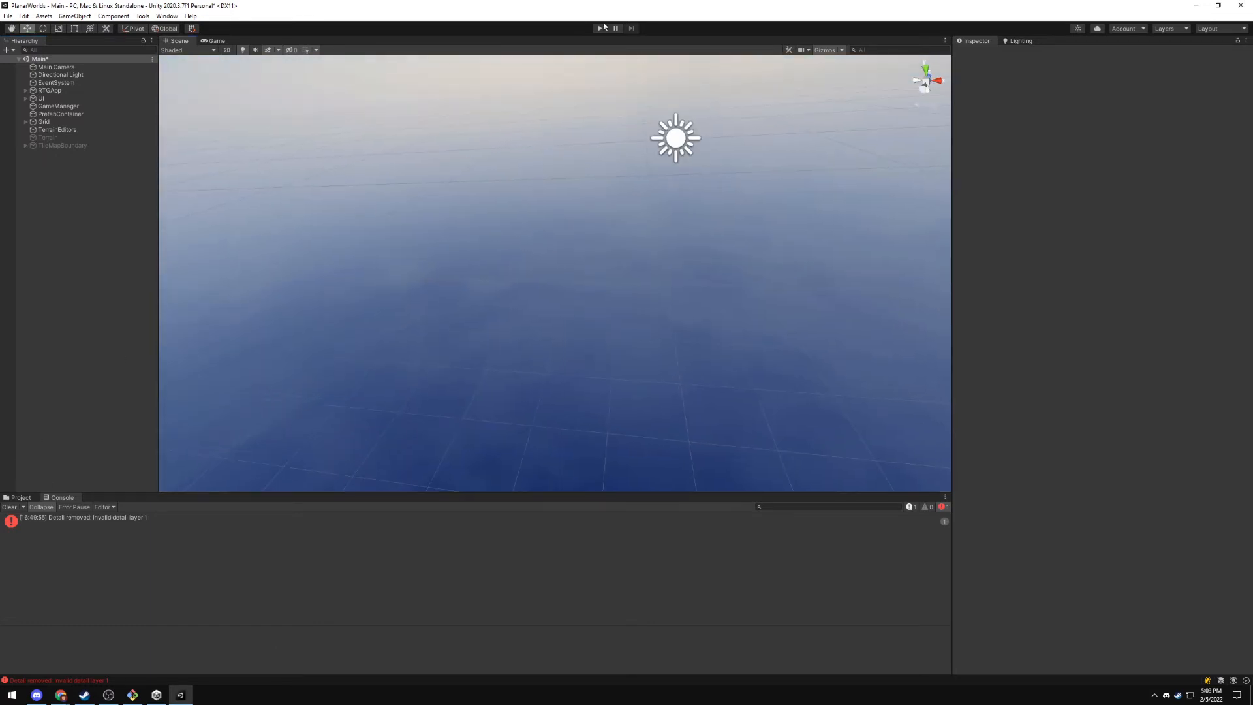
{"action": "left_click", "coordinate": [20, 498]}
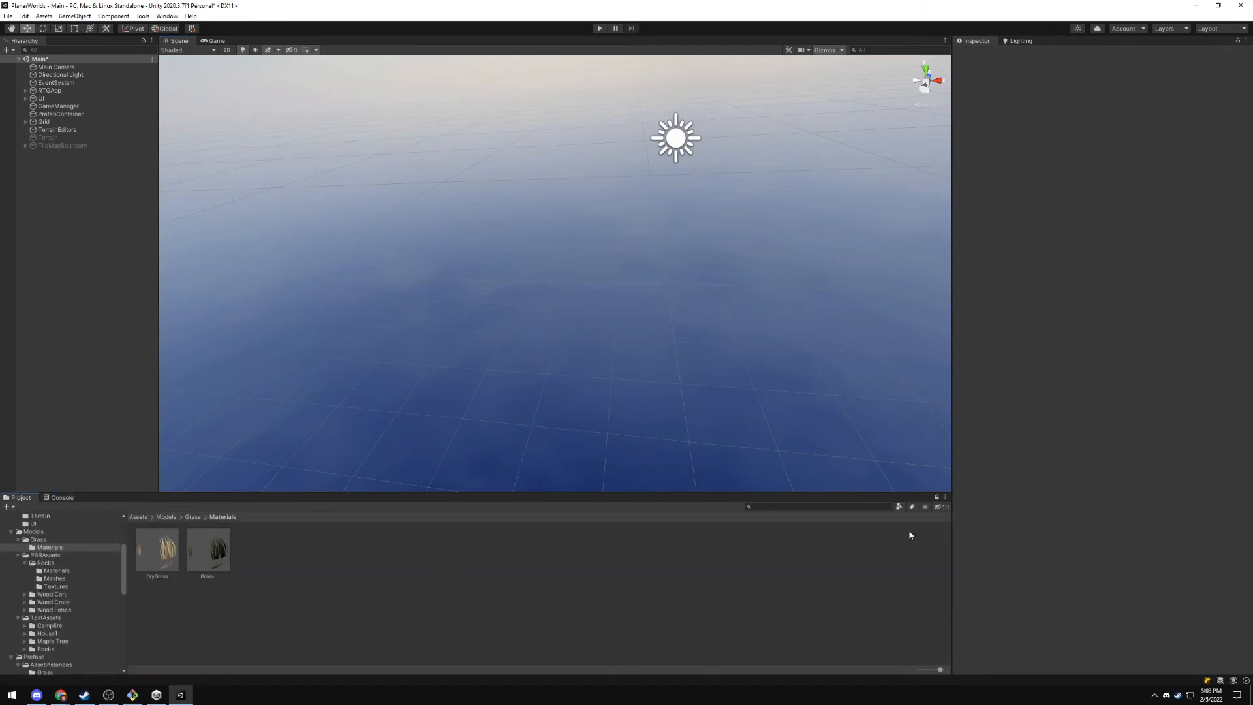
{"action": "left_click", "coordinate": [800, 507]}
{"action": "type", "text": "meshmap"}
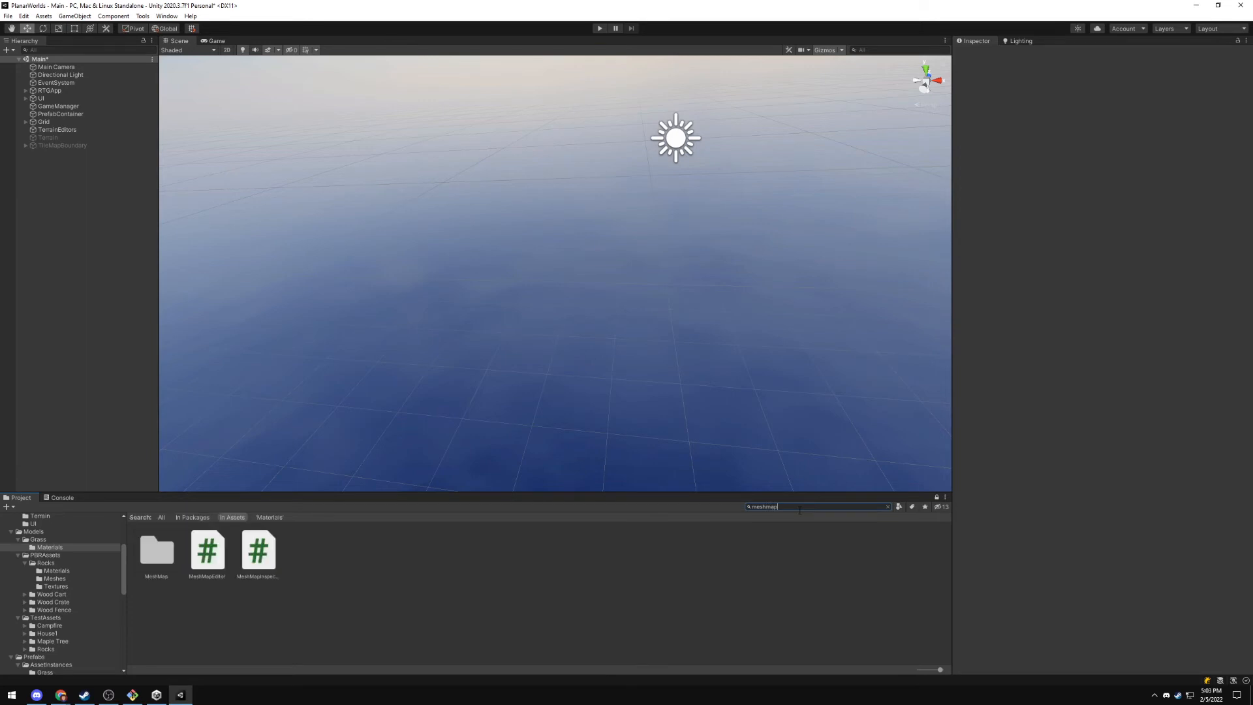
{"action": "left_click", "coordinate": [219, 550]}
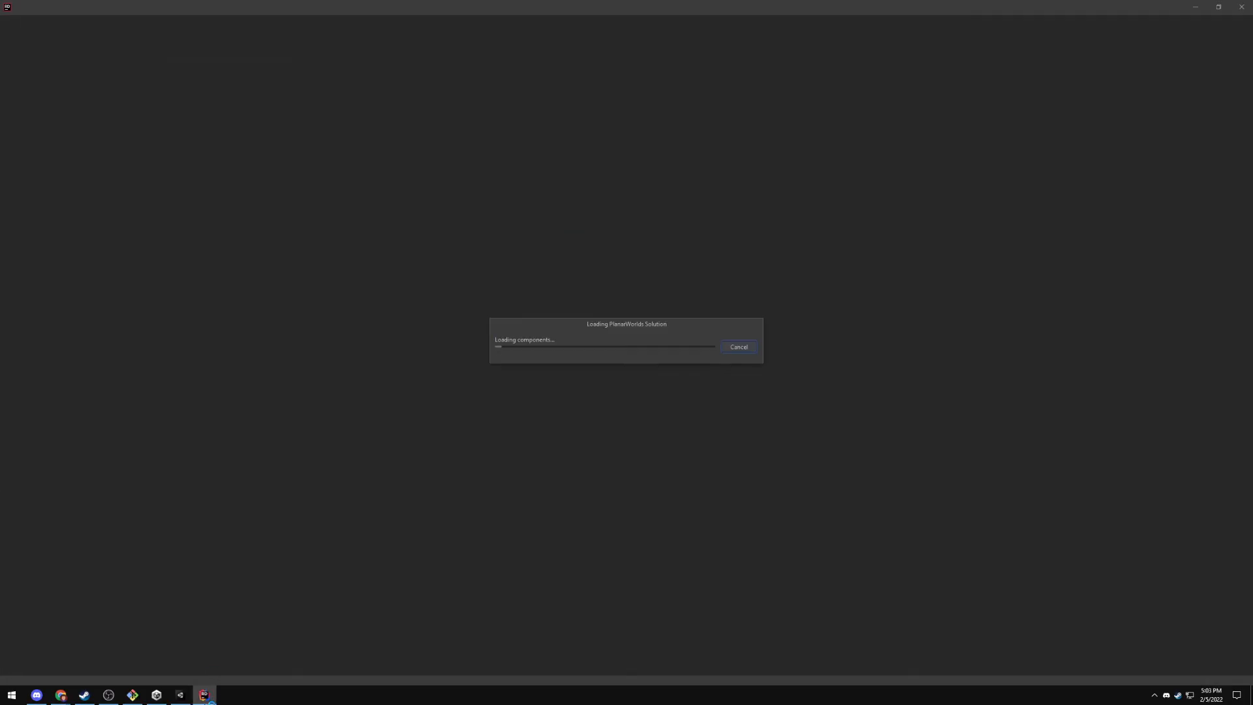
{"action": "mouse_move", "coordinate": [212, 686]}
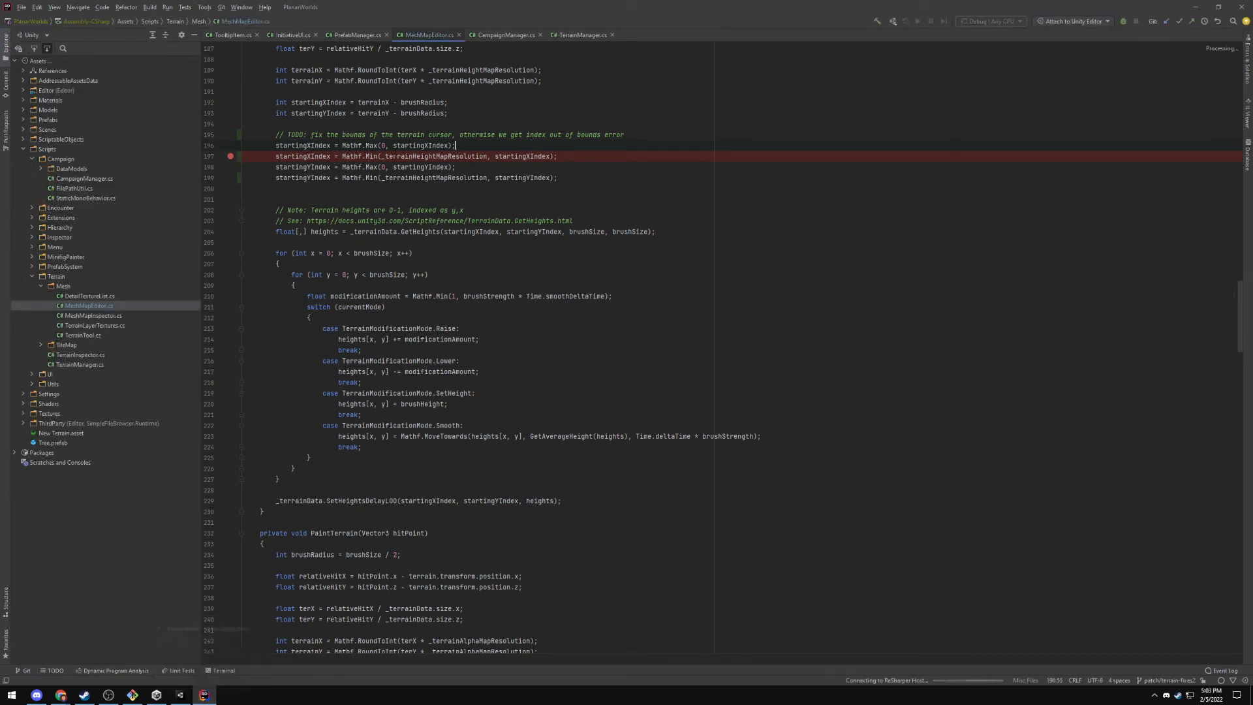
Comment out line 197 of MeshMapEditor.cs, which limits startingXIndex to _terrainHeightMapResolution with Mathf.Min
{"action": "left_click", "coordinate": [286, 156]}
{"action": "key", "text": "ctrl+slash"}
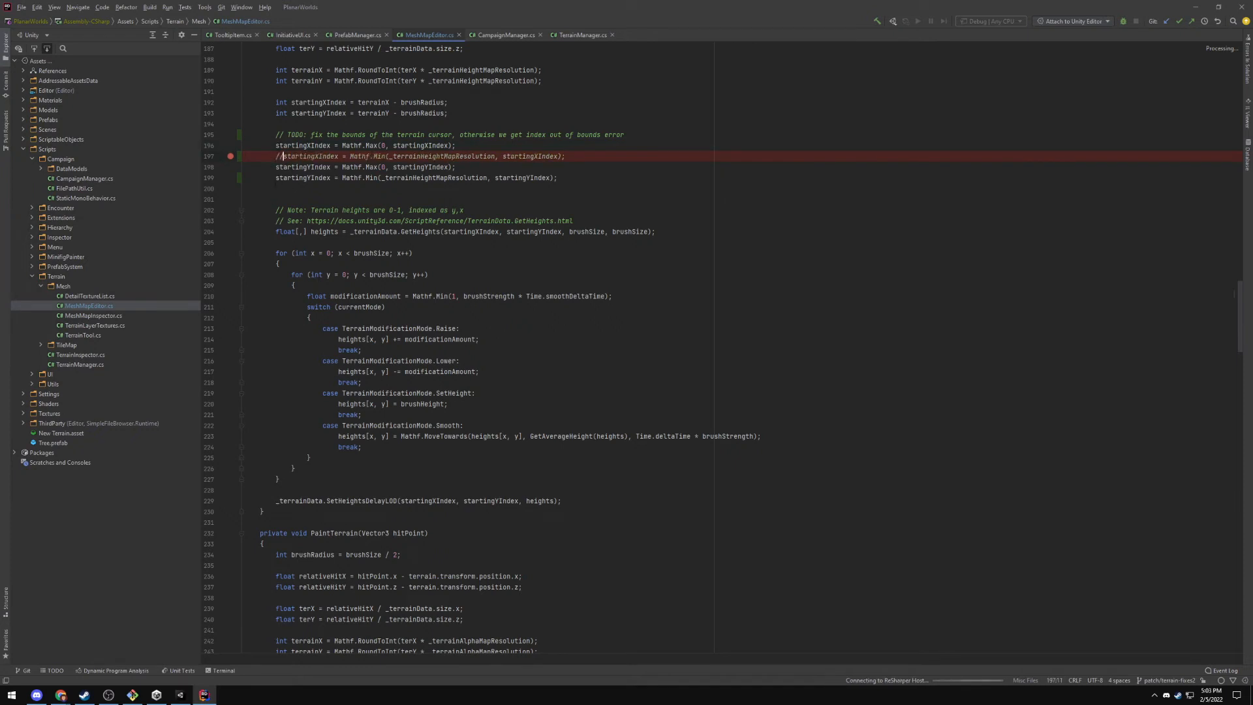
Switch to the Unity editor and paint the terrain in the running game using the texture paint tool
{"action": "key", "text": "alt+Tab"}
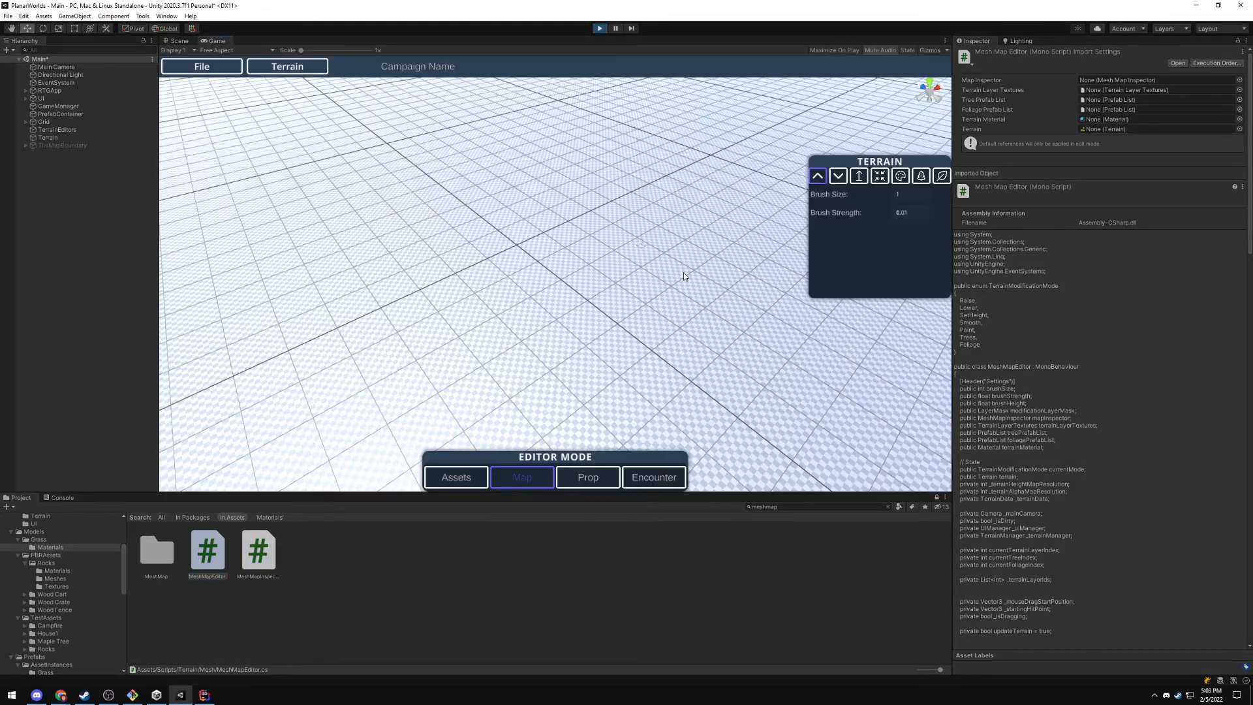
{"action": "left_click", "coordinate": [900, 177]}
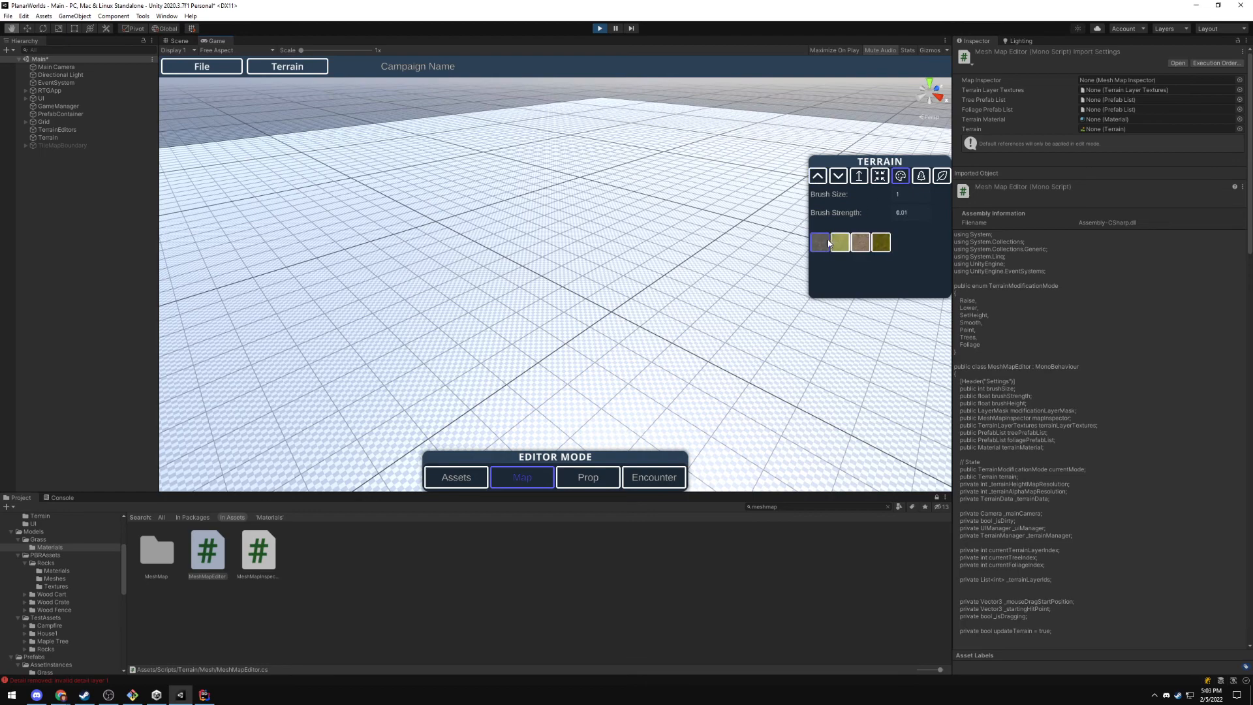
{"action": "left_click_drag", "start_coordinate": [597, 325], "coordinate": [577, 342]}
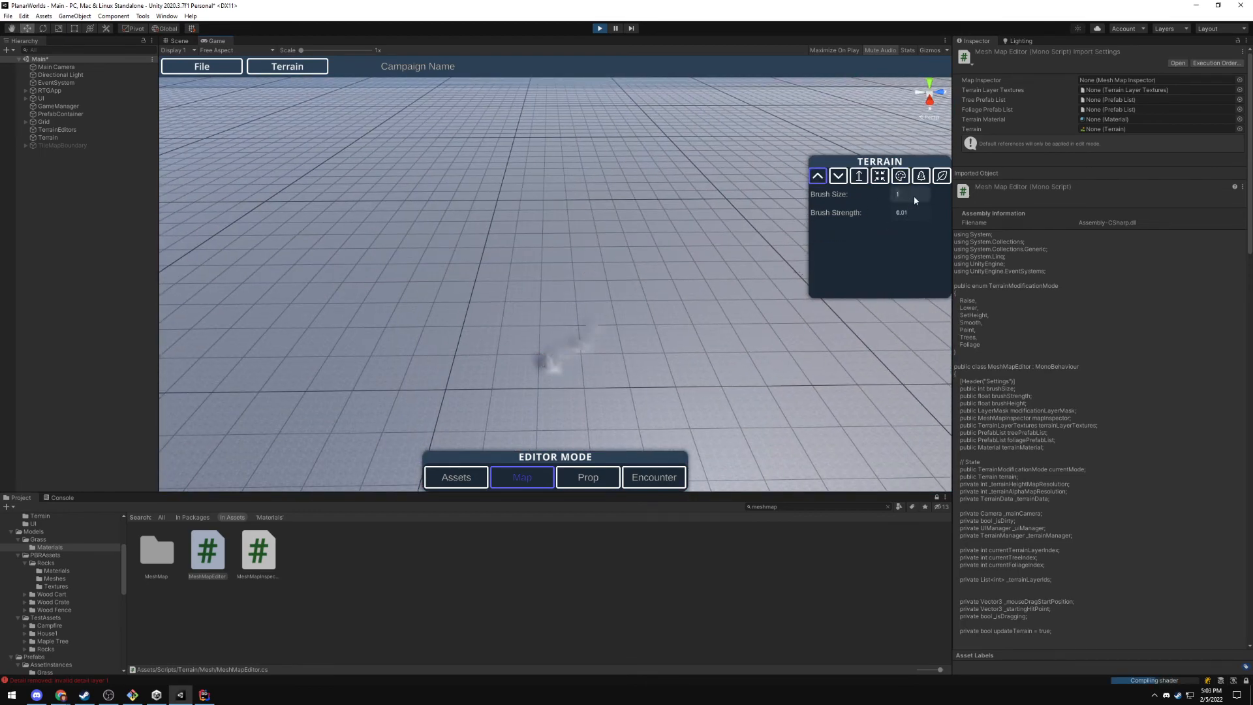
Raise the terrain at a corner of the map with a larger, stronger brush and check the Console for errors
{"action": "type", "text": "20"}
{"action": "key", "text": "BackSpace"}
{"action": "type", "text": "1"}
{"action": "mouse_move", "coordinate": [490, 274]}
{"action": "left_mouse_down"}
{"action": "mouse_move", "coordinate": [607, 256]}
{"action": "mouse_move", "coordinate": [598, 263]}
{"action": "mouse_move", "coordinate": [627, 285]}
{"action": "mouse_move", "coordinate": [607, 290]}
{"action": "left_mouse_up"}
{"action": "key", "text": "q"}
{"action": "key", "text": "w"}
{"action": "key", "text": "w"}
{"action": "left_click", "coordinate": [614, 291]}
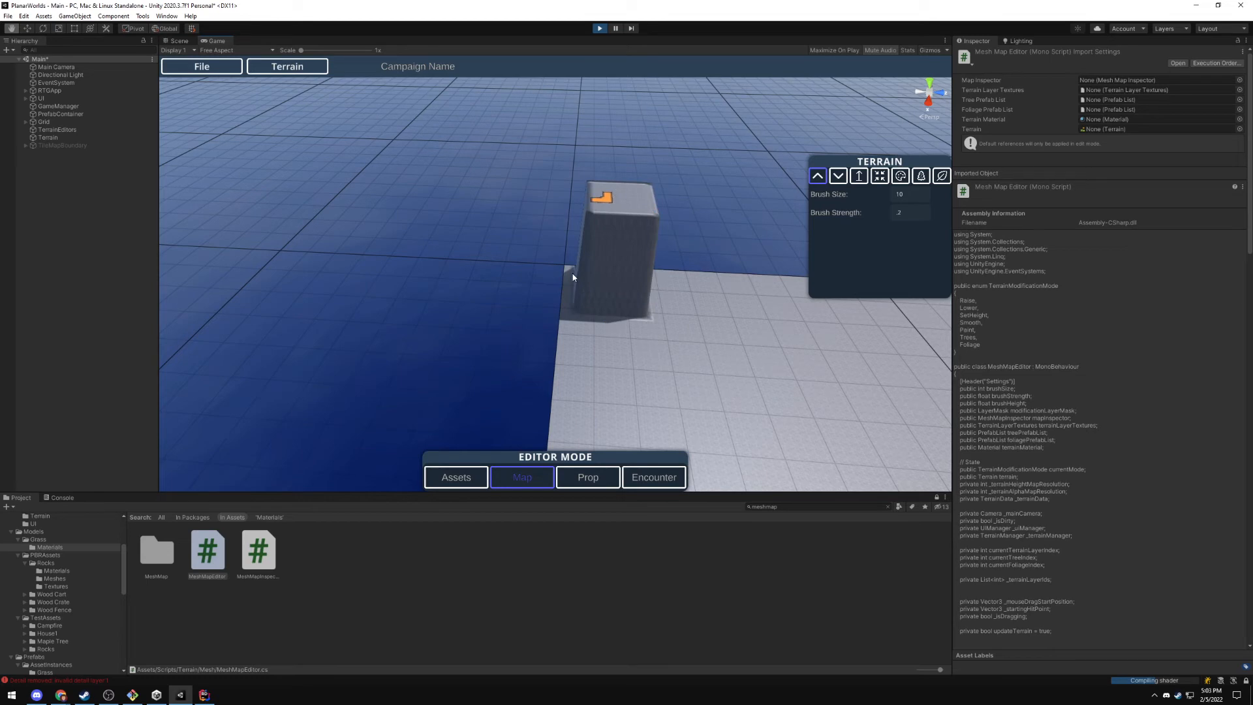
{"action": "left_click_drag", "start_coordinate": [571, 272], "coordinate": [574, 280]}
{"action": "left_click", "coordinate": [61, 499]}
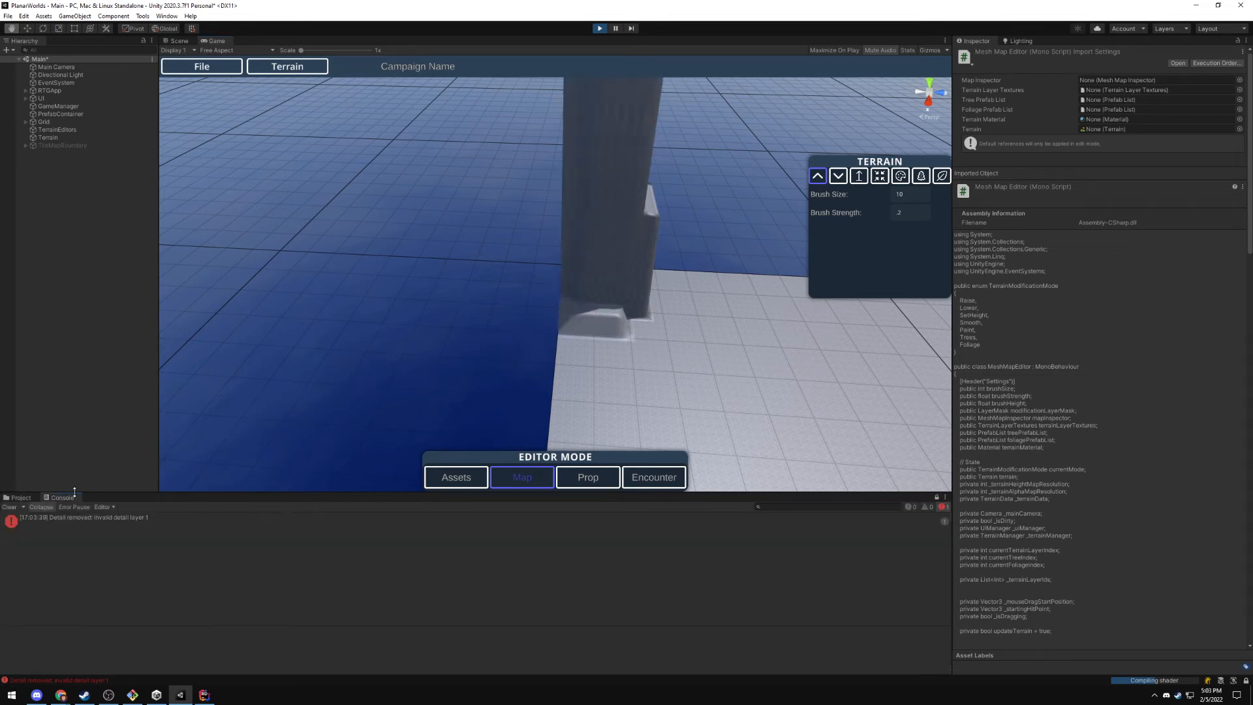
Raise the terrain at another corner of the map to reproduce the bug and inspect the out-of-bounds ArgumentException in the Console
{"action": "left_click_drag", "start_coordinate": [679, 278], "coordinate": [667, 279]}
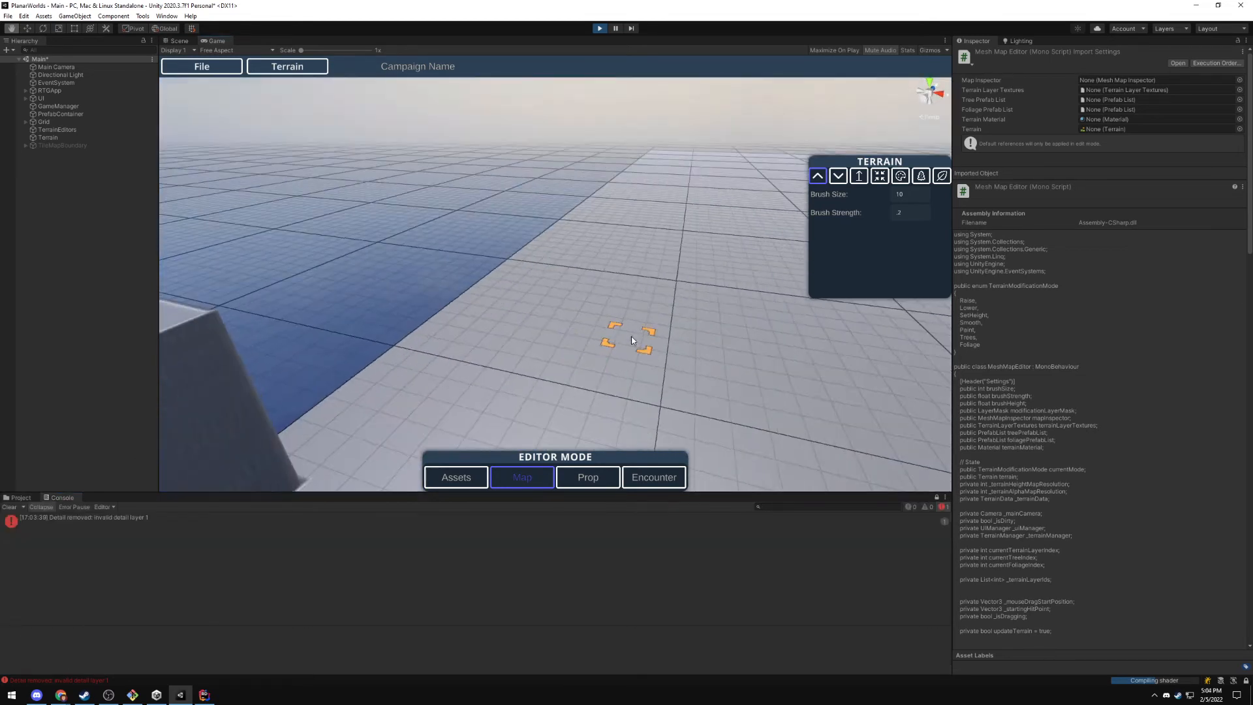
{"action": "left_click_drag", "start_coordinate": [632, 340], "coordinate": [765, 351]}
{"action": "left_click_drag", "start_coordinate": [598, 324], "coordinate": [602, 302]}
{"action": "left_click", "coordinate": [575, 311]}
{"action": "left_click", "coordinate": [150, 547]}
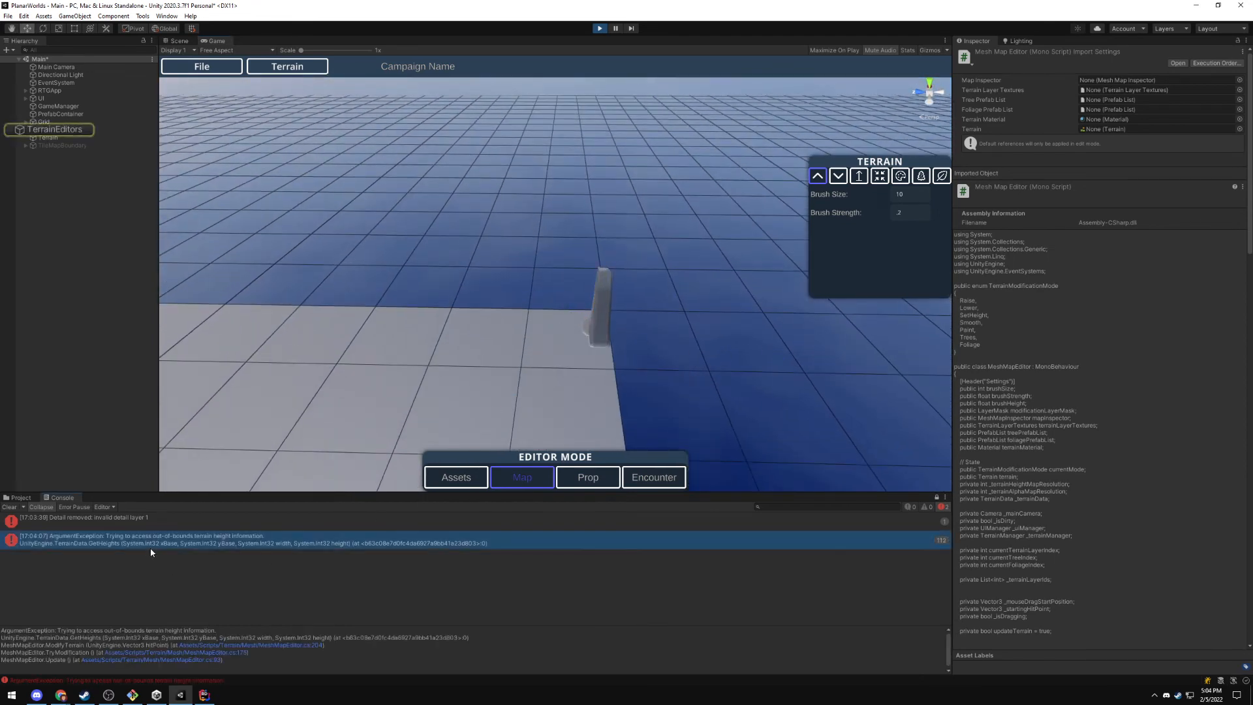
Switch to the code editor and uncomment the two Mathf.Min lines, 197 and 199, in MeshMapEditor.cs
{"action": "left_click", "coordinate": [204, 695]}
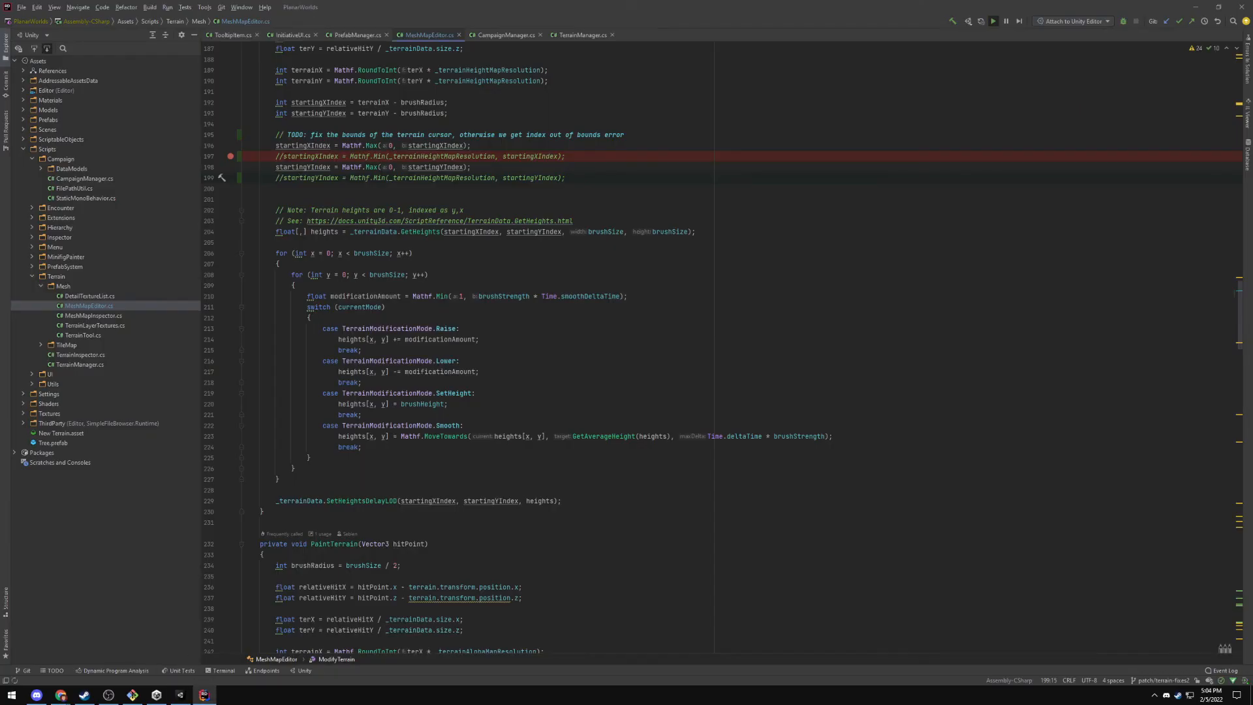
{"action": "left_click", "coordinate": [282, 156]}
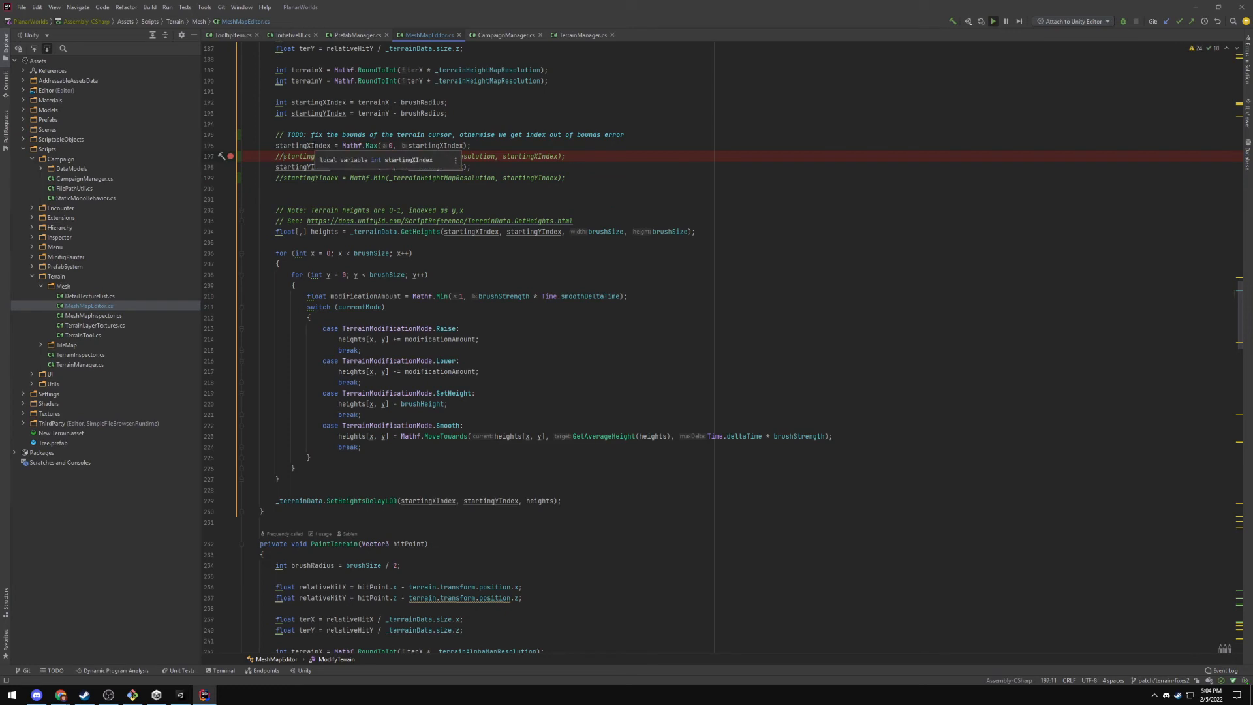
{"action": "left_click_drag", "start_coordinate": [344, 144], "coordinate": [448, 157]}
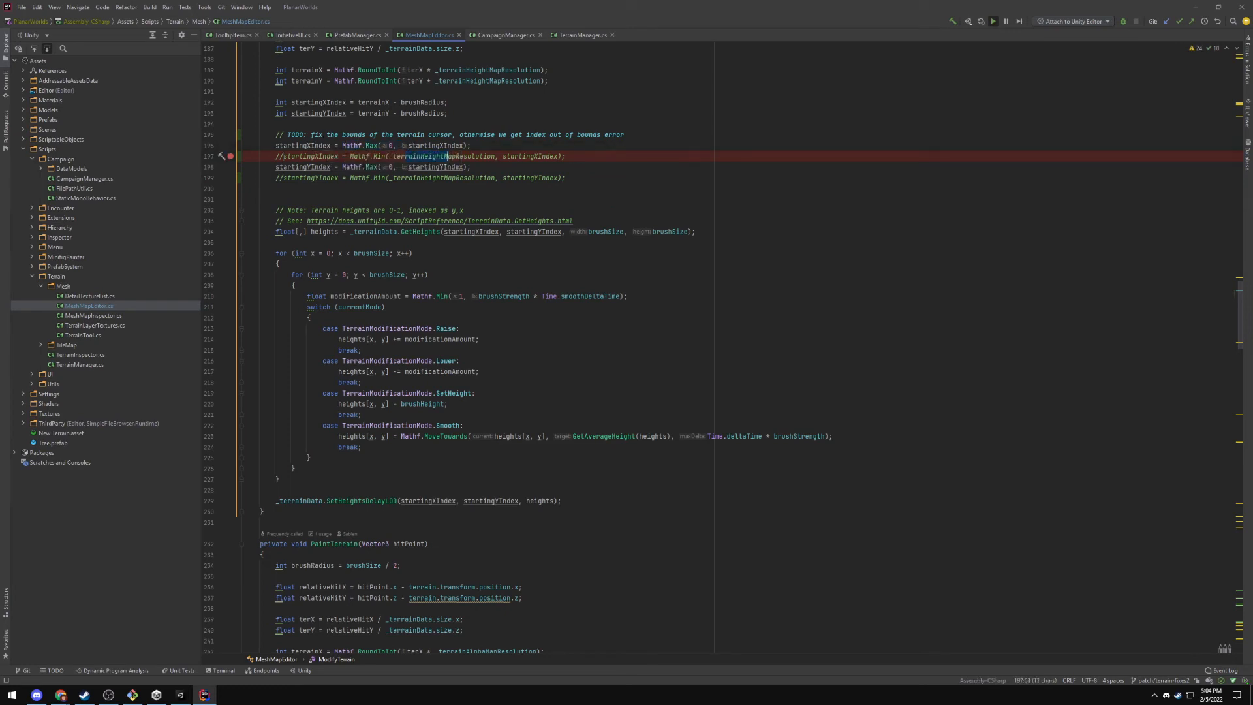
{"action": "left_click", "coordinate": [283, 156]}
{"action": "key", "text": "BackSpace"}
{"action": "key", "text": "BackSpace"}
{"action": "left_click", "coordinate": [283, 178]}
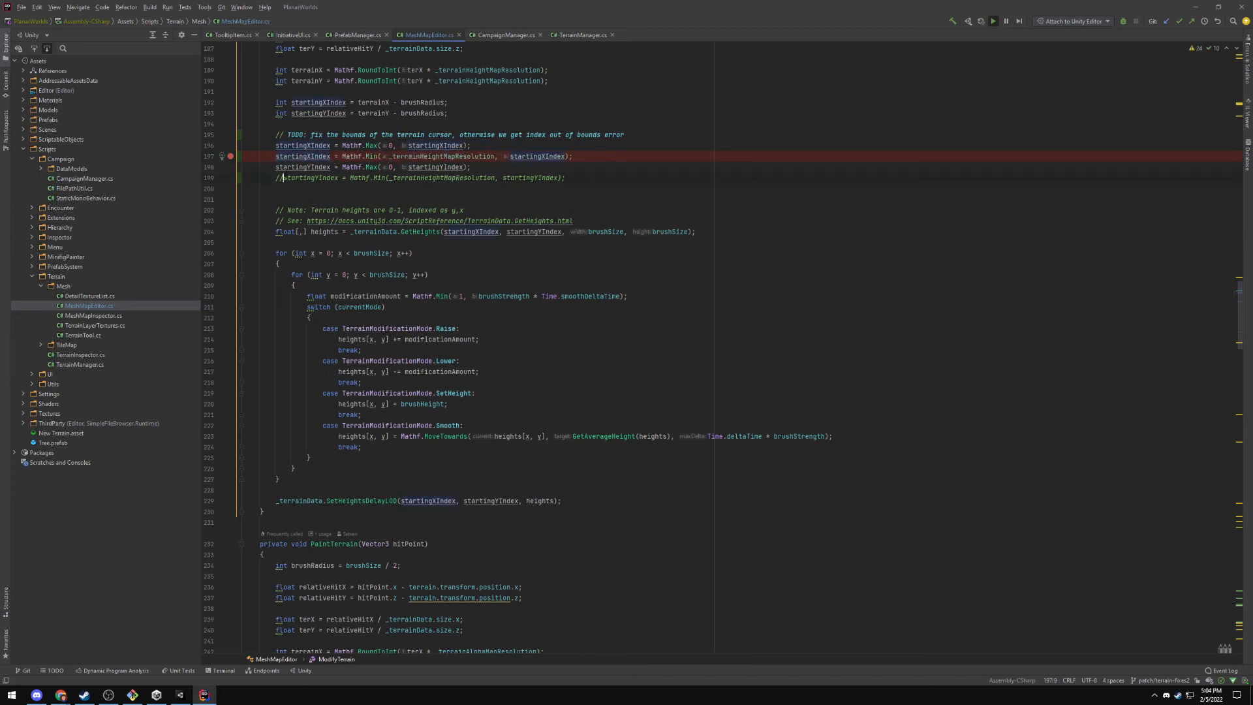
{"action": "key", "text": "BackSpace"}
{"action": "key", "text": "BackSpace"}
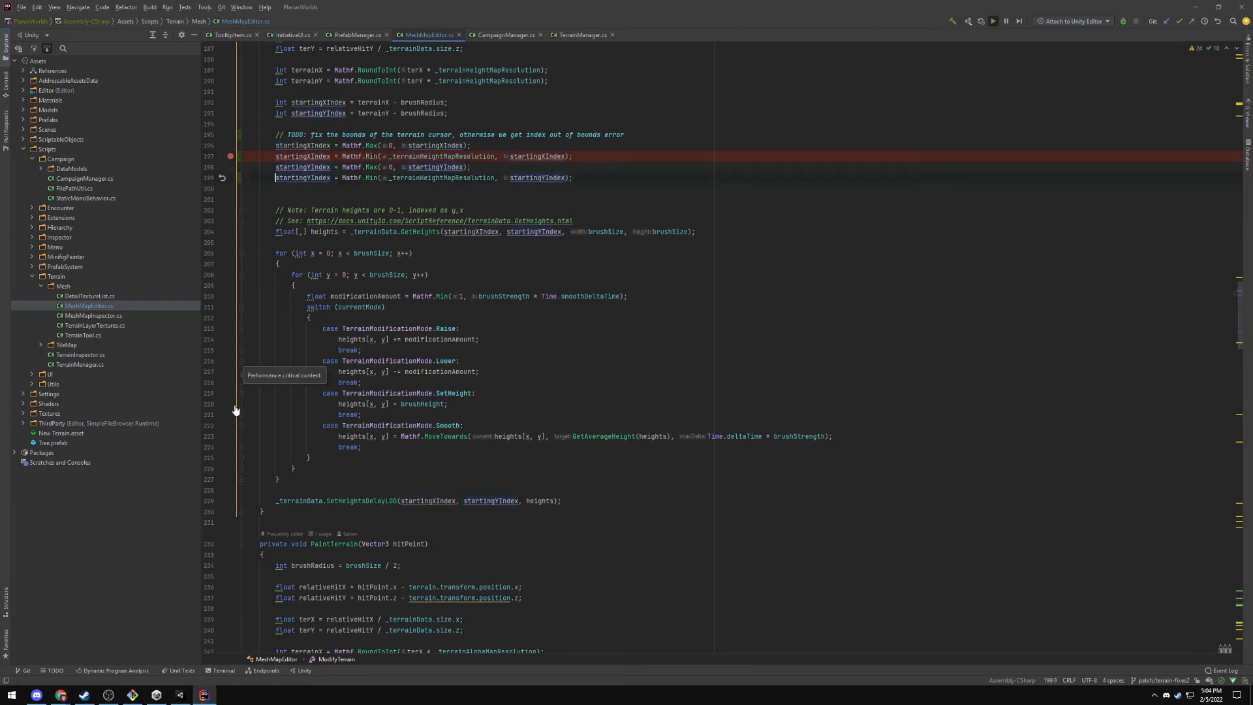
Open GitHub Desktop, switch to the PlanarWorlds repository and show the changes in MeshMapEditor.cs
{"action": "key", "text": "super"}
{"action": "type", "text": "git"}
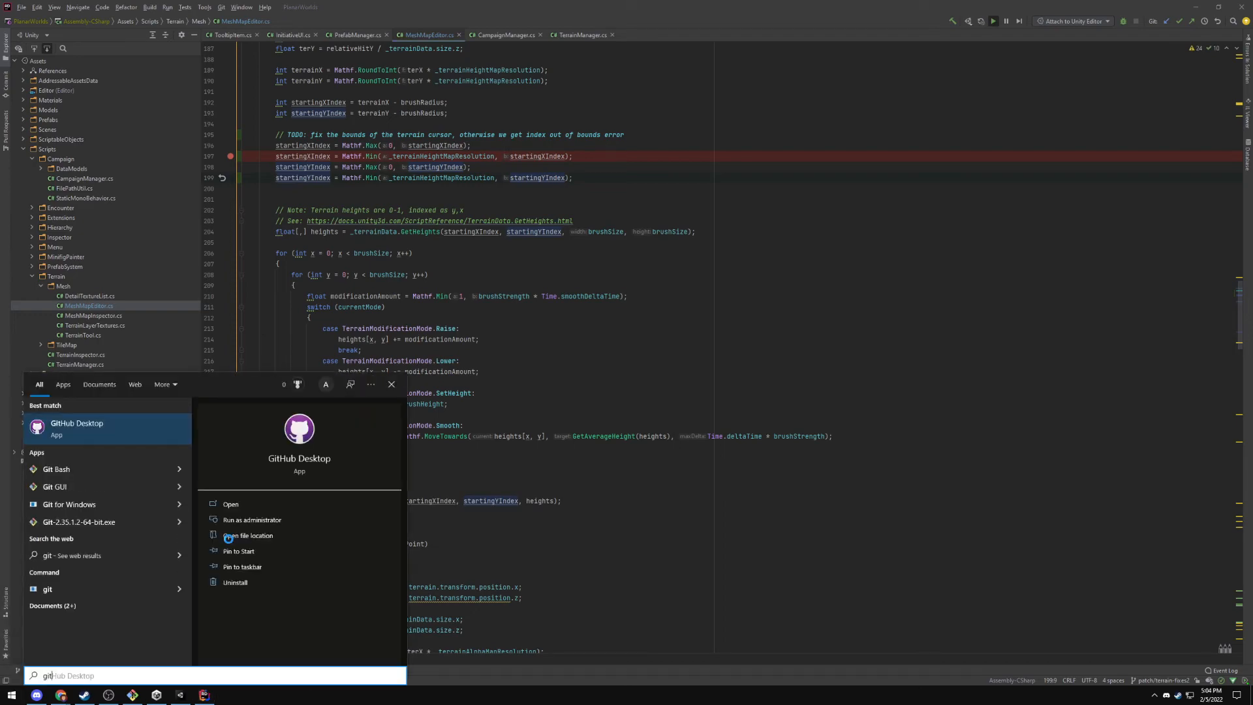
{"action": "key", "text": "Return"}
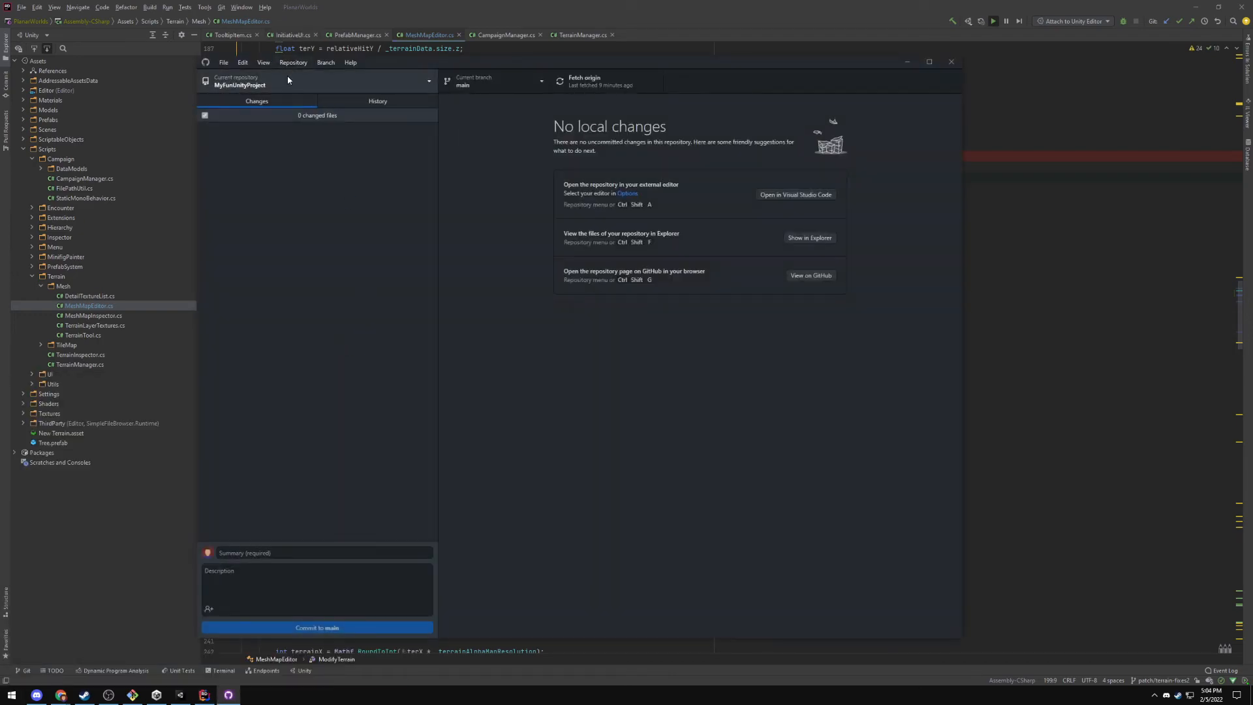
{"action": "left_click", "coordinate": [288, 82]}
{"action": "left_click", "coordinate": [265, 364]}
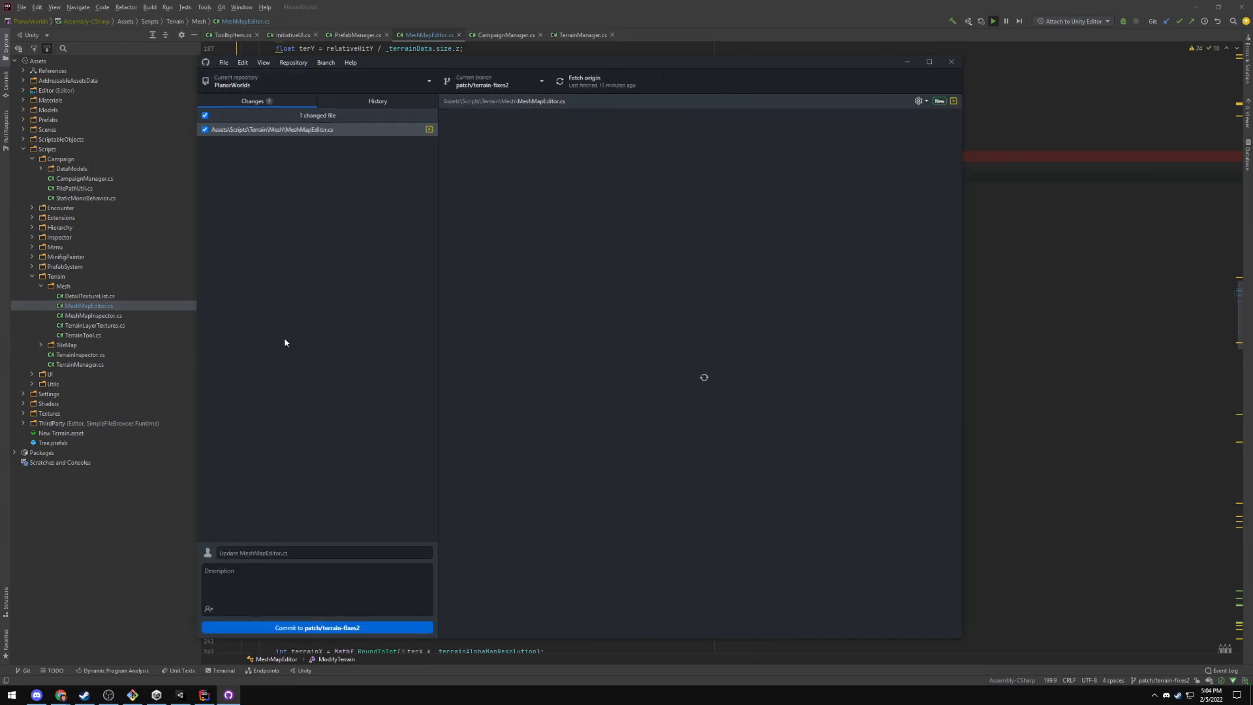
{"action": "left_click", "coordinate": [311, 132]}
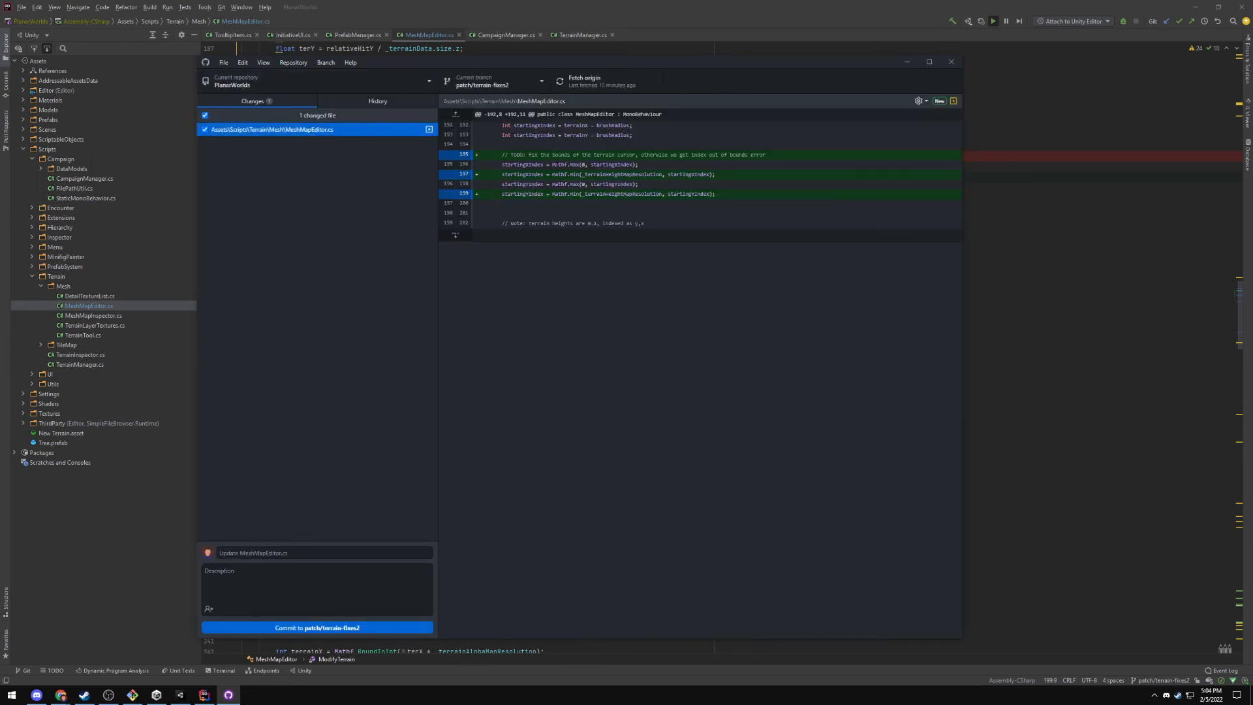
Switch from patch/terrain-fixes2 to the main branch, bringing the uncommitted changes along, and fetch origin
{"action": "left_click", "coordinate": [319, 551]}
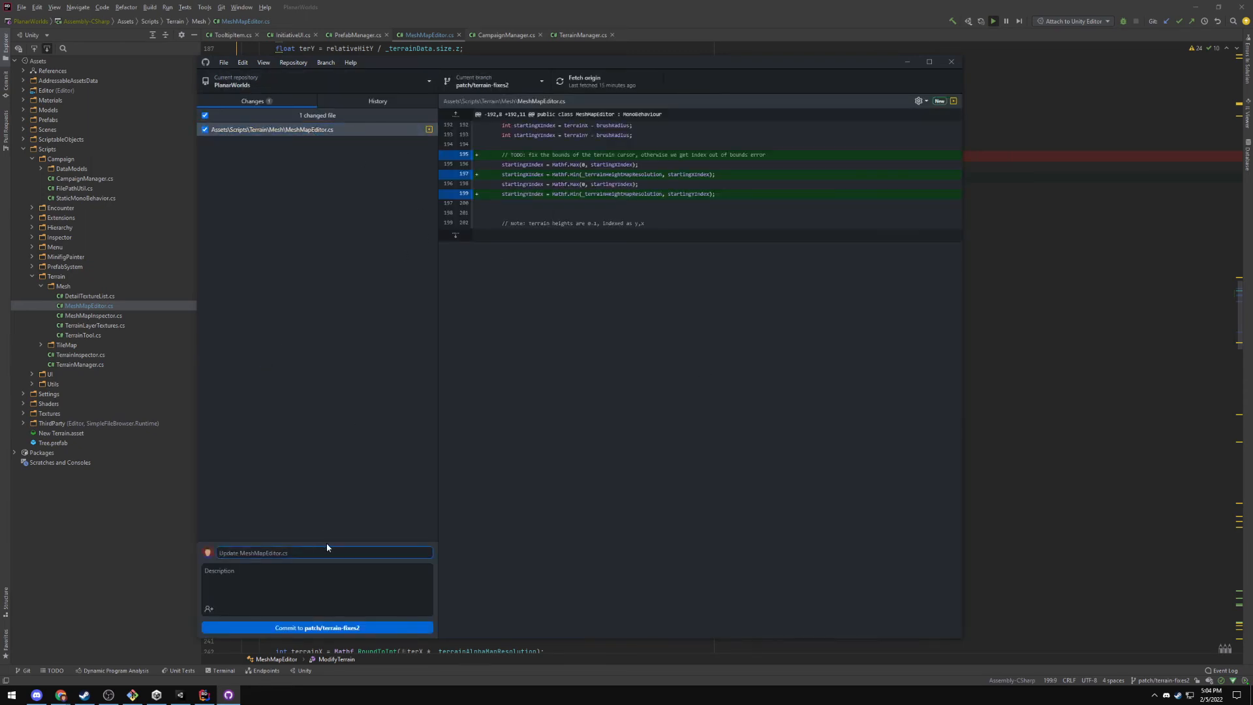
{"action": "left_click", "coordinate": [480, 82]}
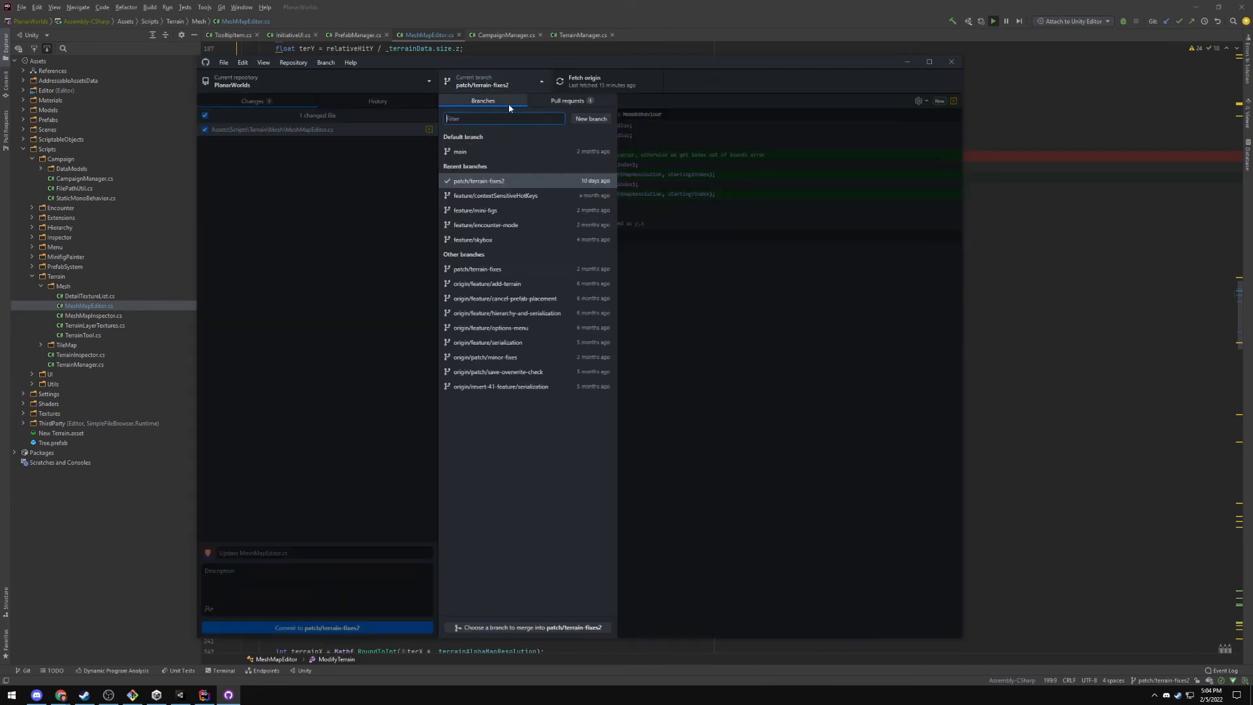
{"action": "left_click", "coordinate": [509, 150]}
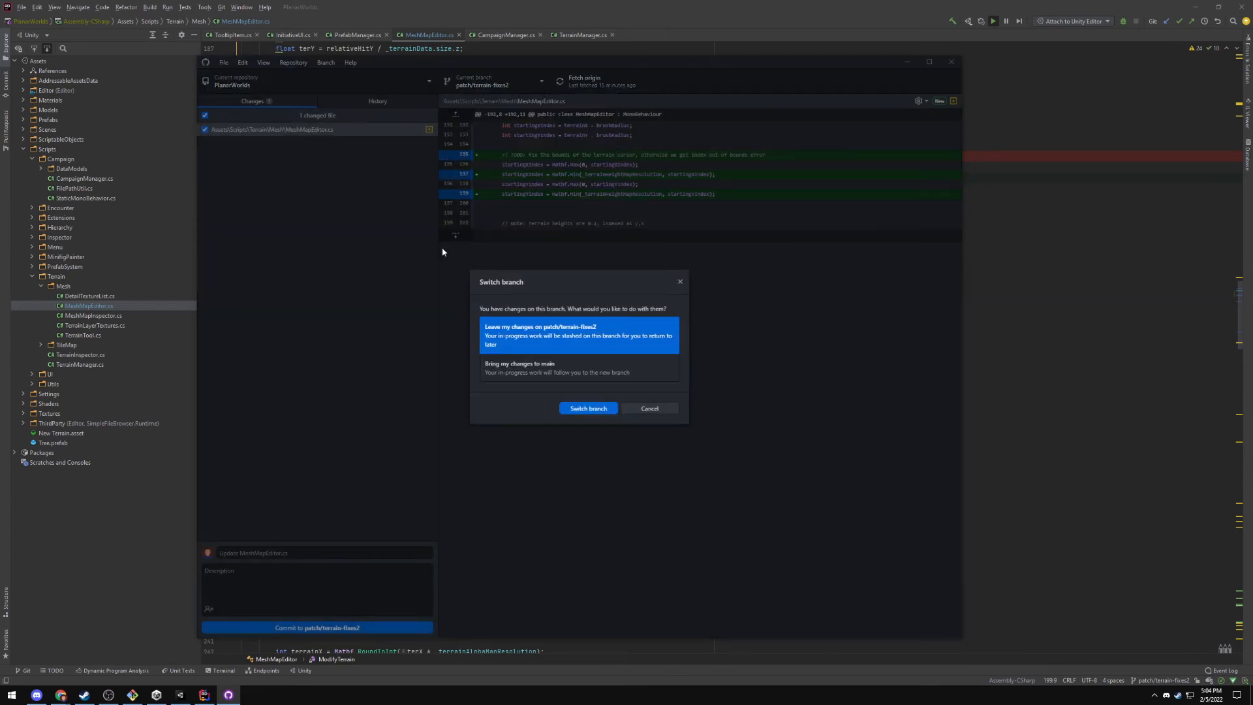
{"action": "left_click", "coordinate": [519, 365]}
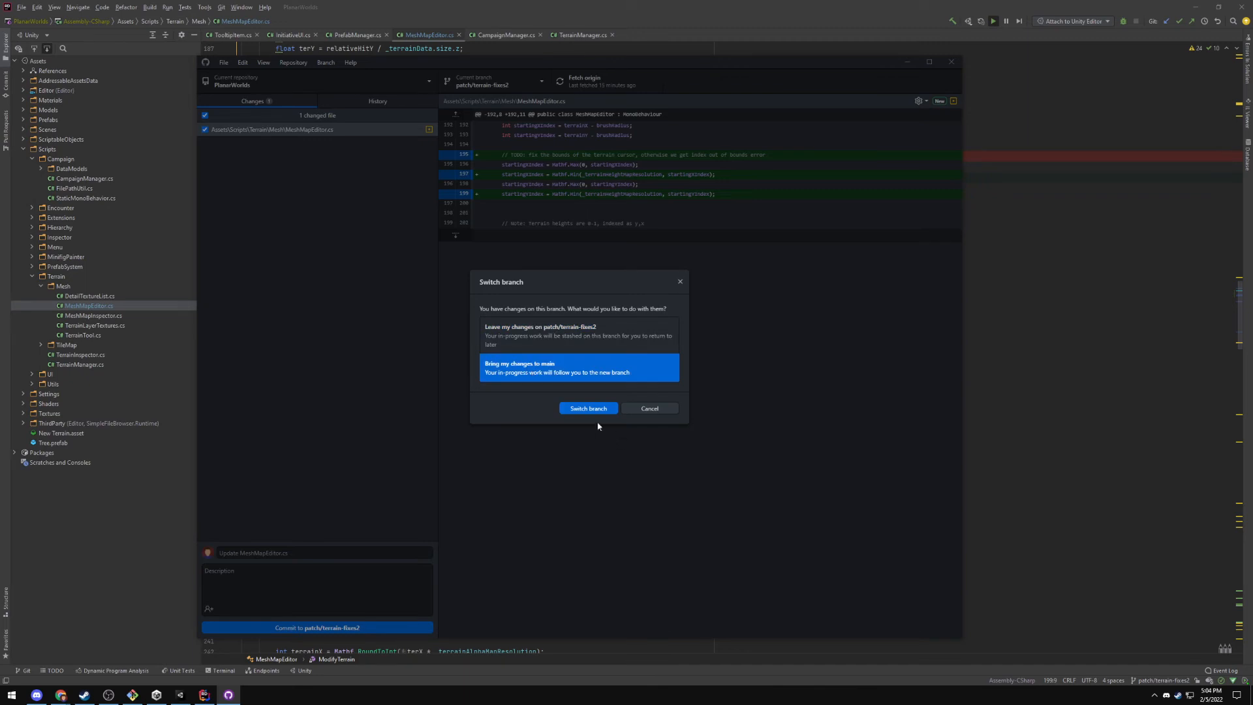
{"action": "left_click", "coordinate": [522, 332]}
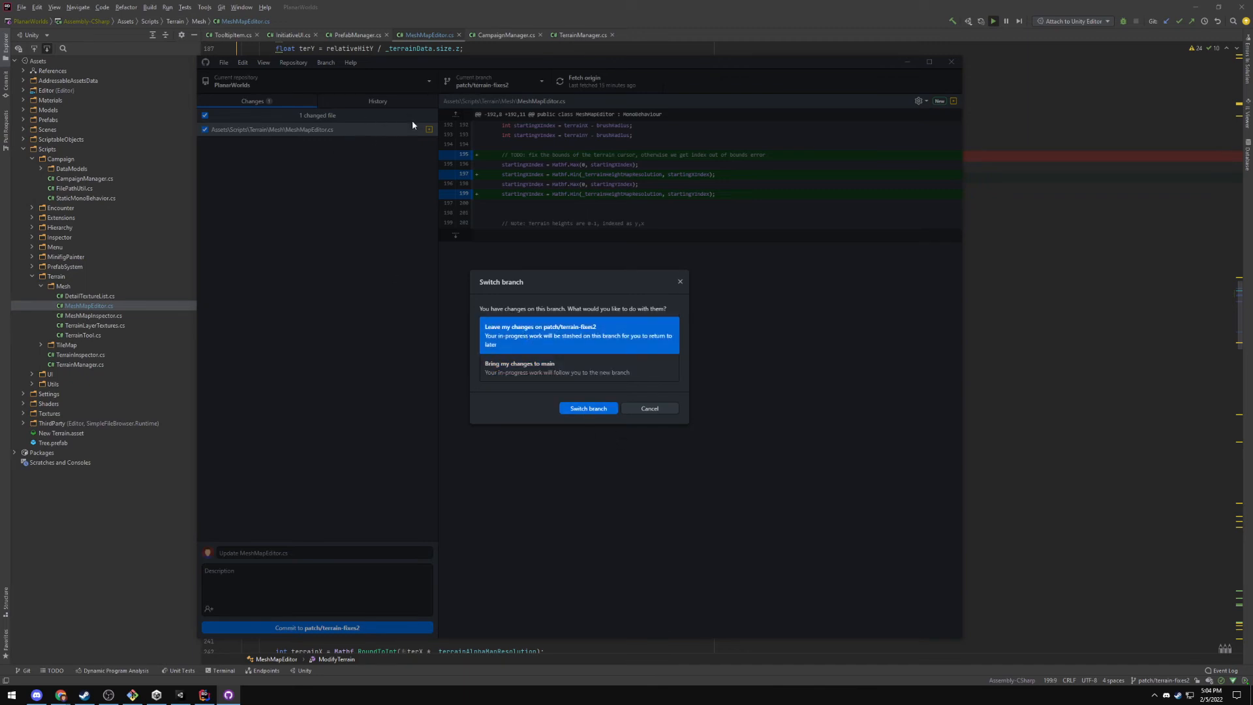
{"action": "left_click", "coordinate": [520, 365]}
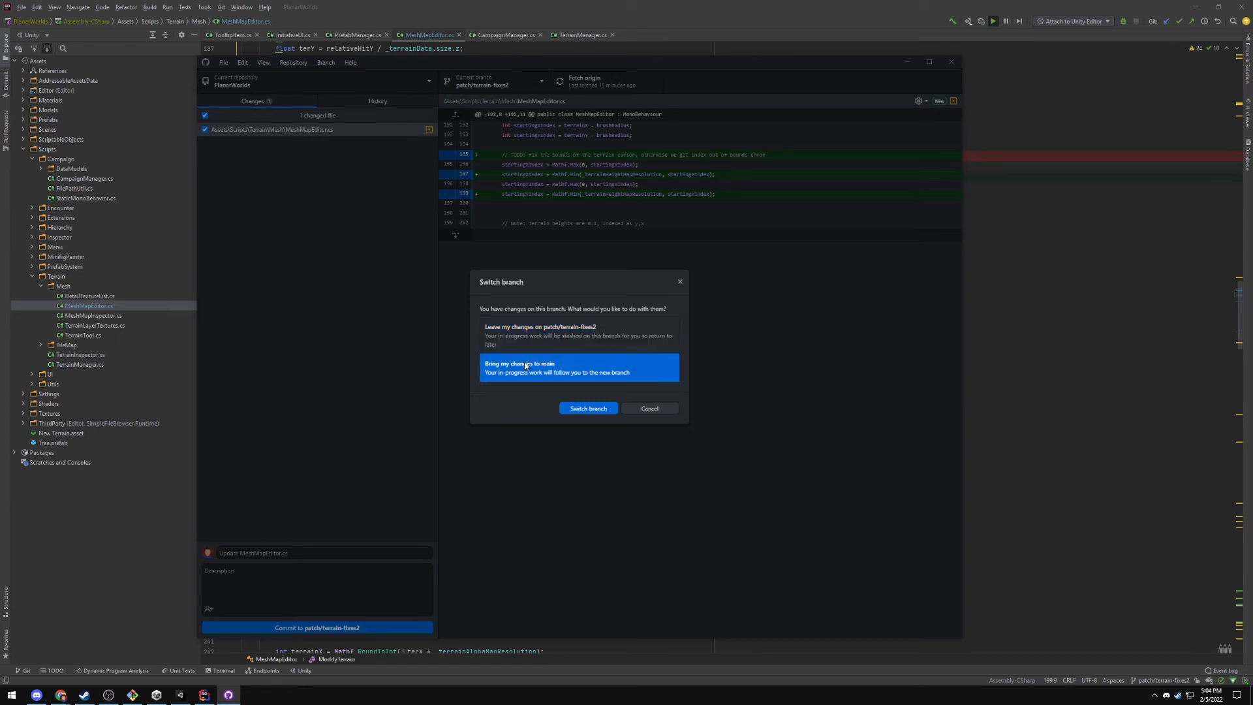
{"action": "left_click", "coordinate": [579, 410]}
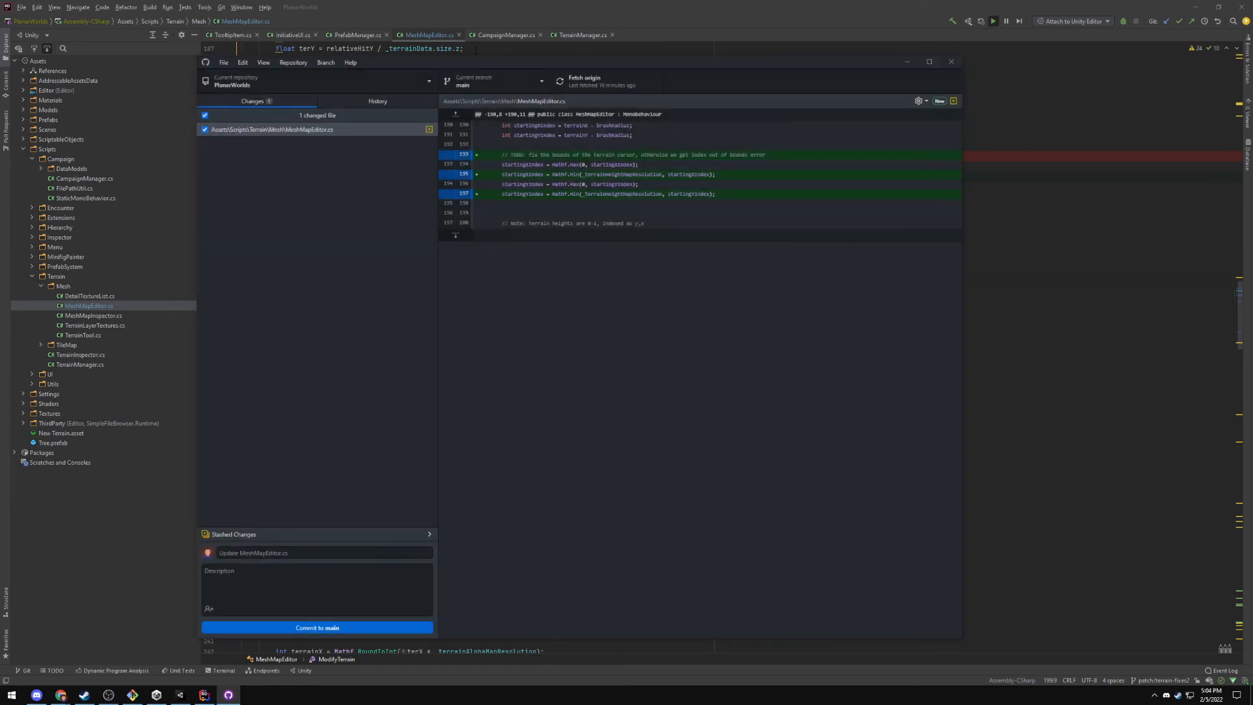
{"action": "left_click", "coordinate": [590, 79]}
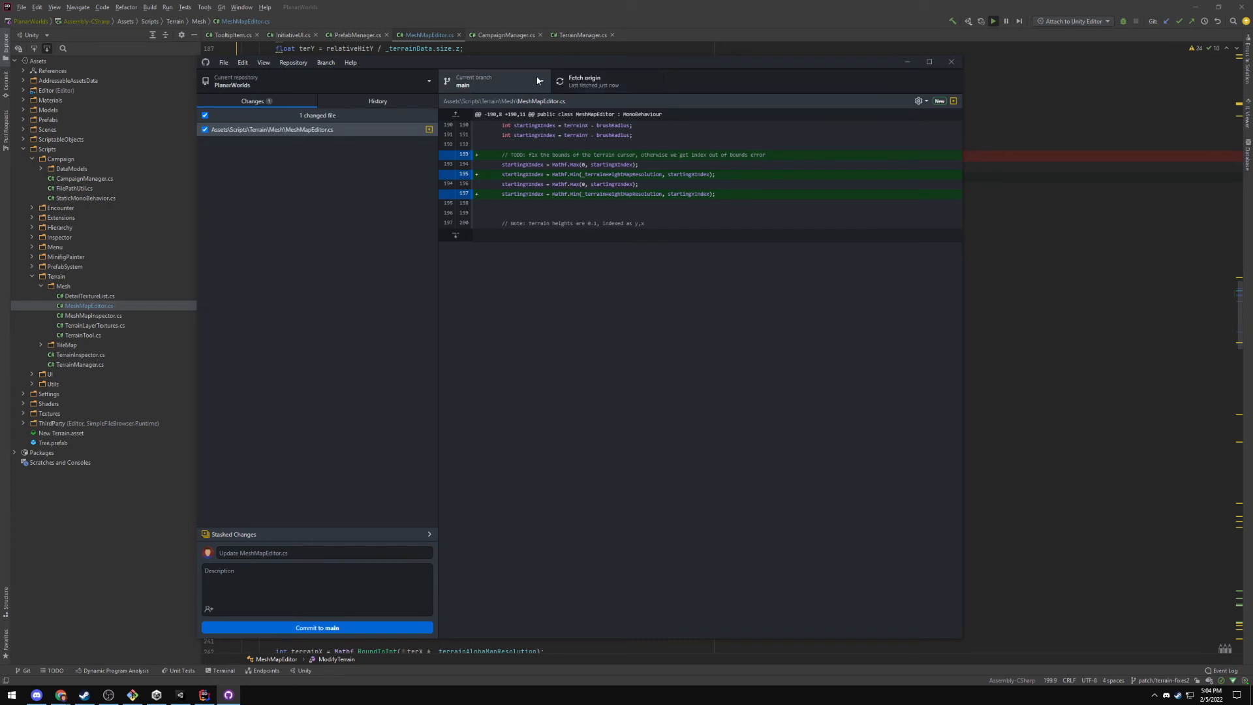
Create the branch bug/fix-terrain-out-of-bounds from main and bring the uncommitted changes to it
{"action": "left_click", "coordinate": [540, 81]}
{"action": "left_click", "coordinate": [582, 120]}
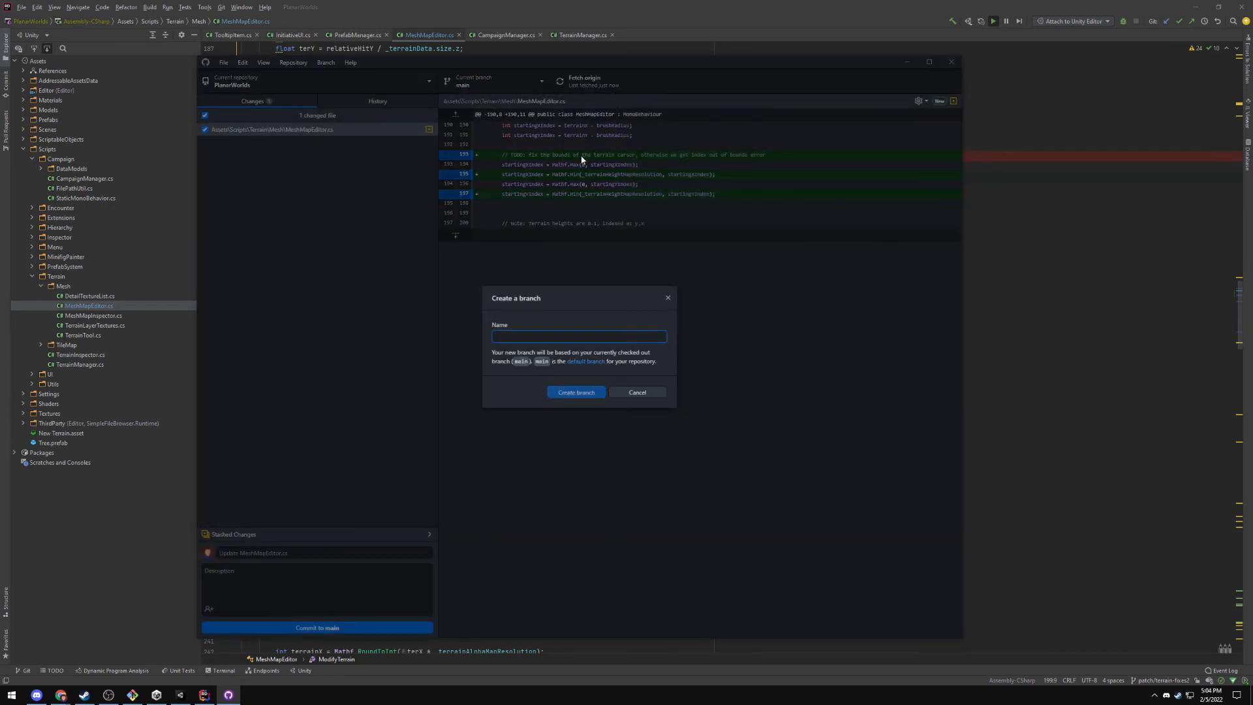
{"action": "type", "text": "pat"}
{"action": "key", "text": "BackSpace"}
{"action": "key", "text": "BackSpace"}
{"action": "type", "text": "bug/"}
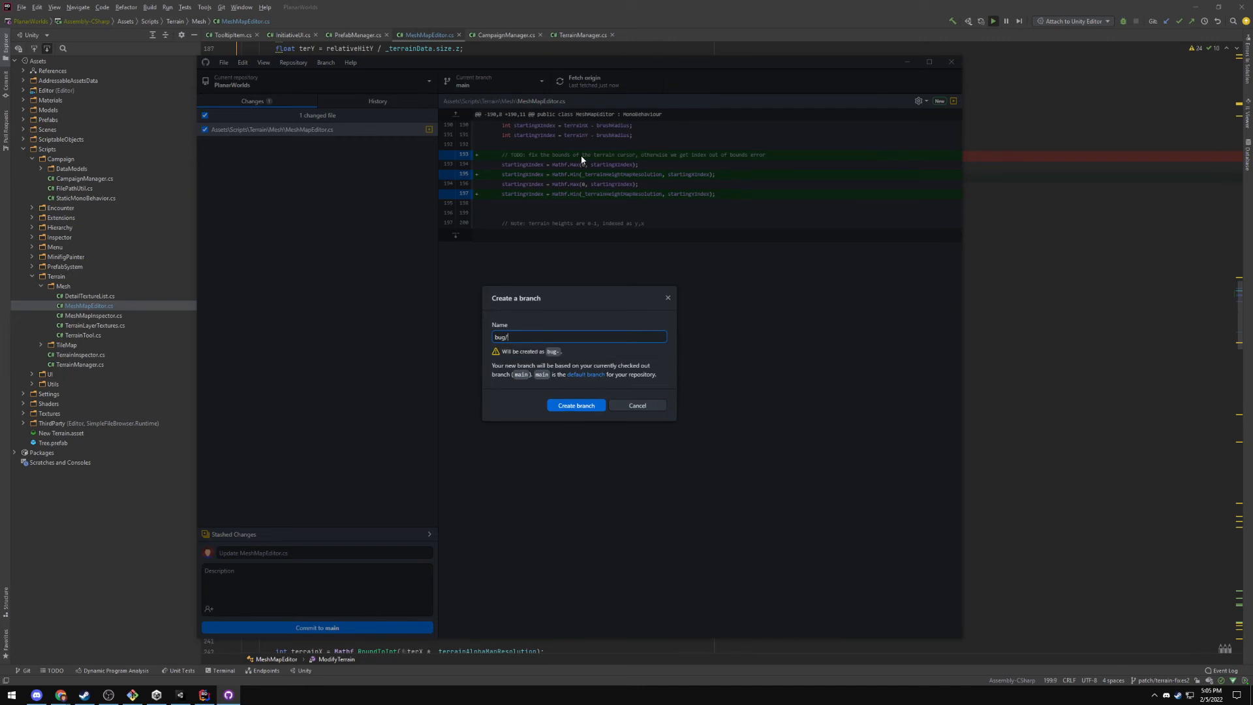
{"action": "type", "text": "fix-terra"}
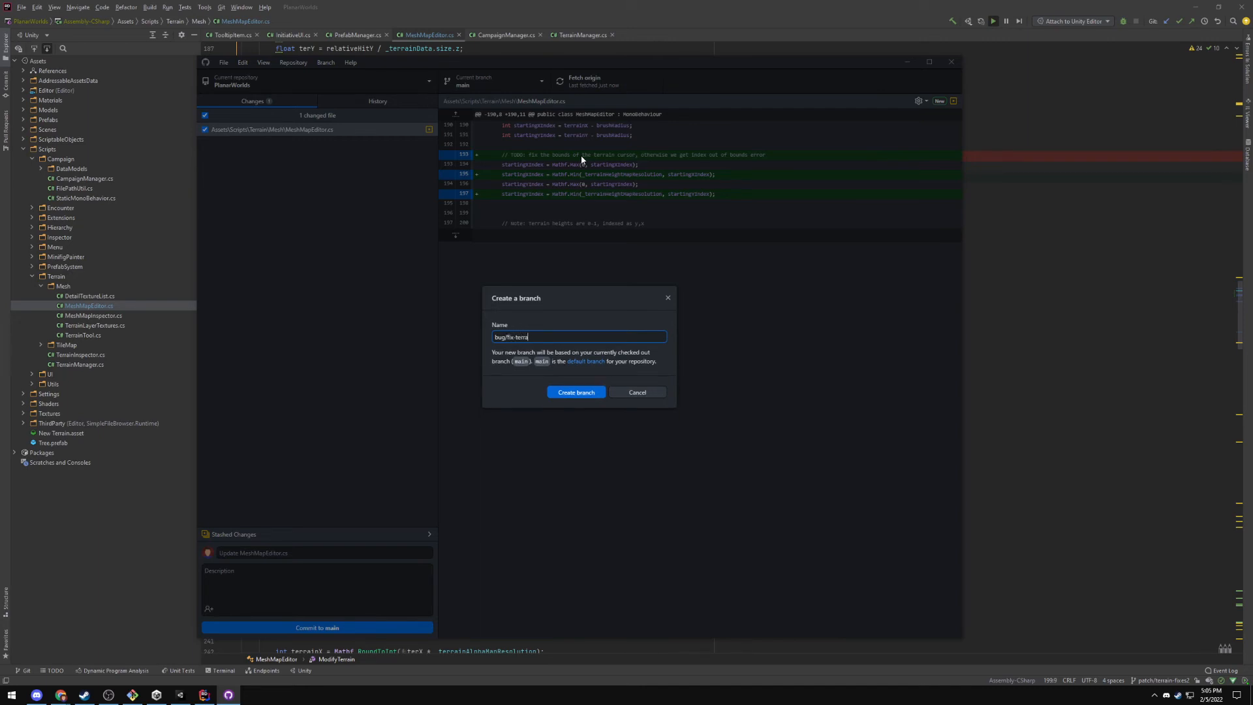
{"action": "type", "text": "in-out-of-boudss"}
{"action": "left_click_drag", "start_coordinate": [550, 336], "coordinate": [560, 337]}
{"action": "left_click", "coordinate": [586, 338]}
{"action": "left_click", "coordinate": [575, 392]}
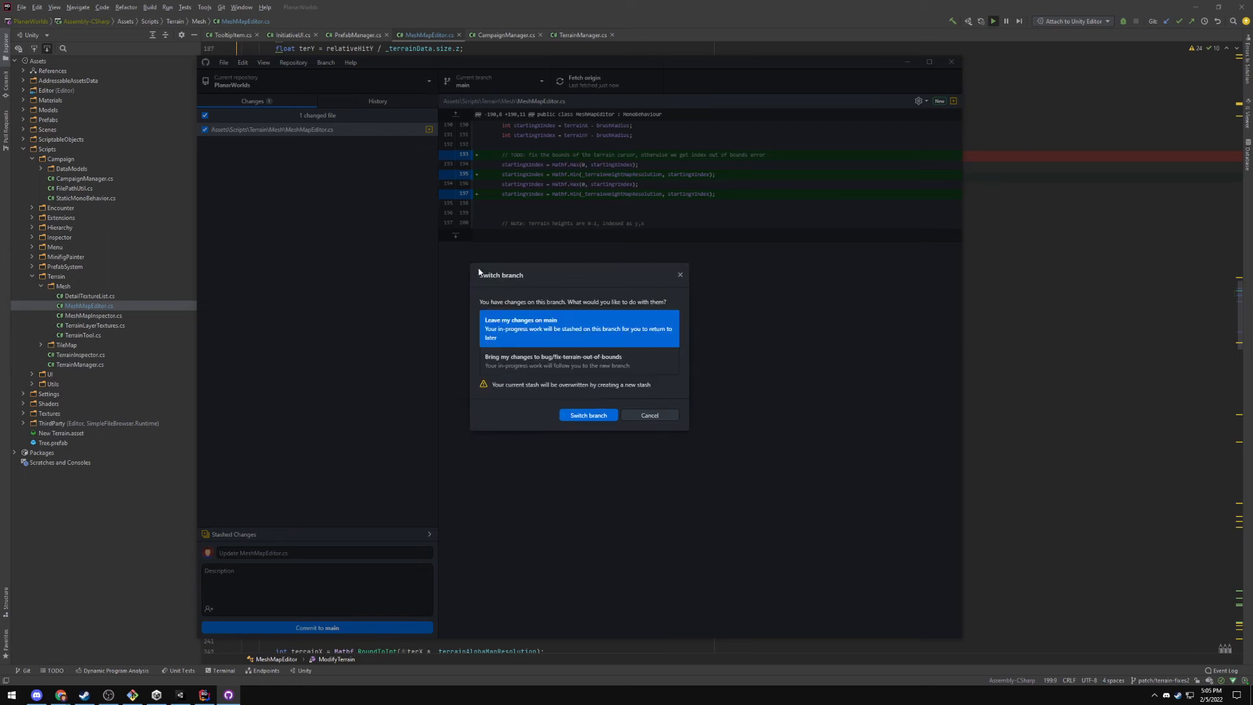
{"action": "left_click", "coordinate": [540, 359]}
{"action": "left_click", "coordinate": [583, 402]}
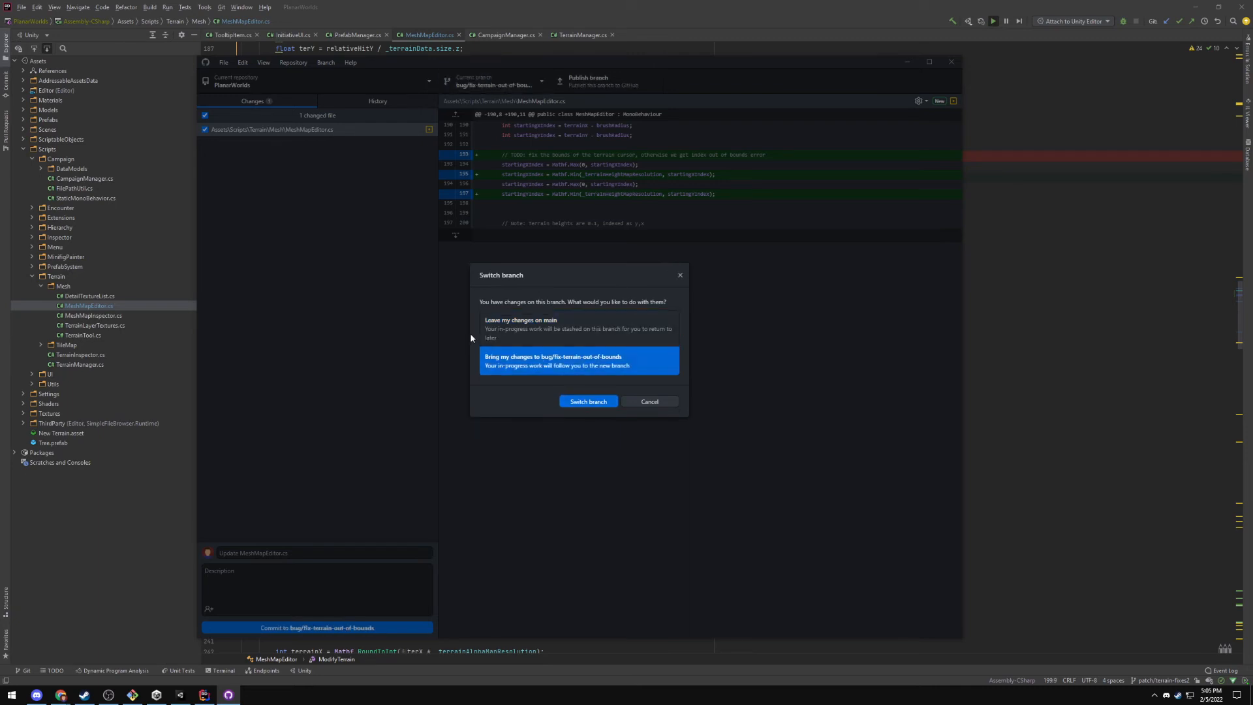
Commit the change with the summary "Fixed terrain out of bounds error" and publish the branch
{"action": "left_click", "coordinate": [257, 553]}
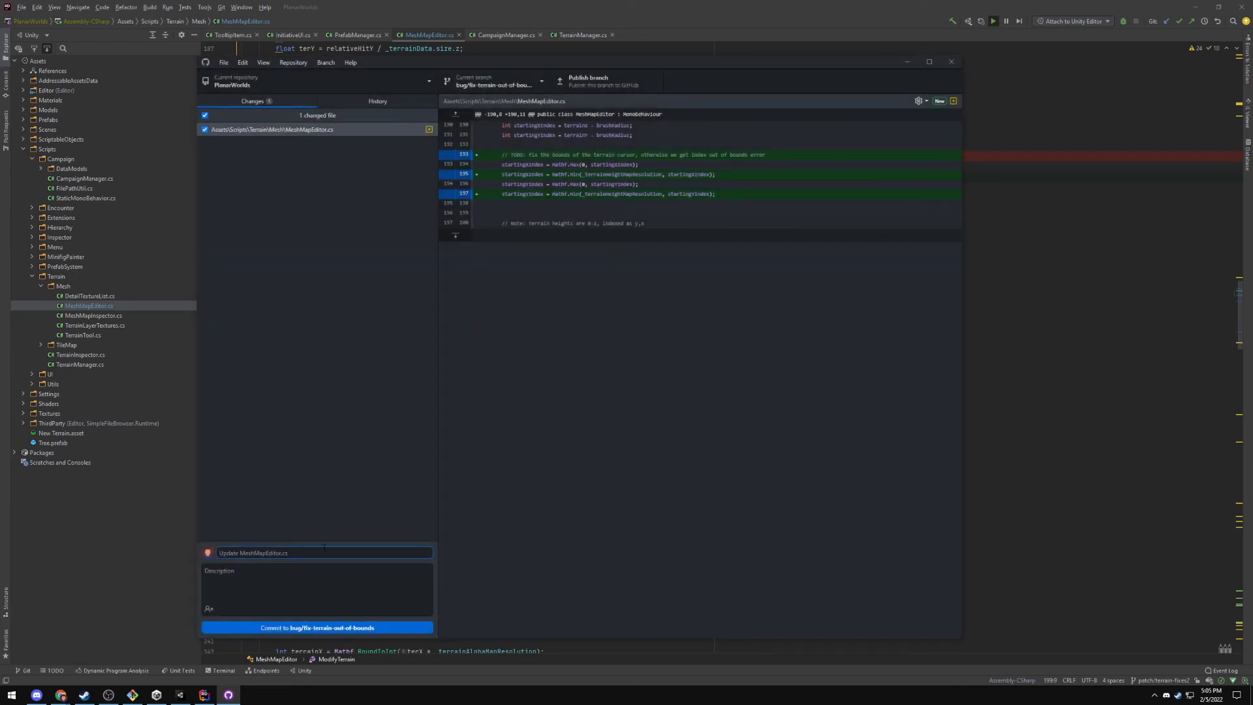
{"action": "type", "text": "Fixed terrain out of bounds error"}
{"action": "left_click", "coordinate": [292, 627]}
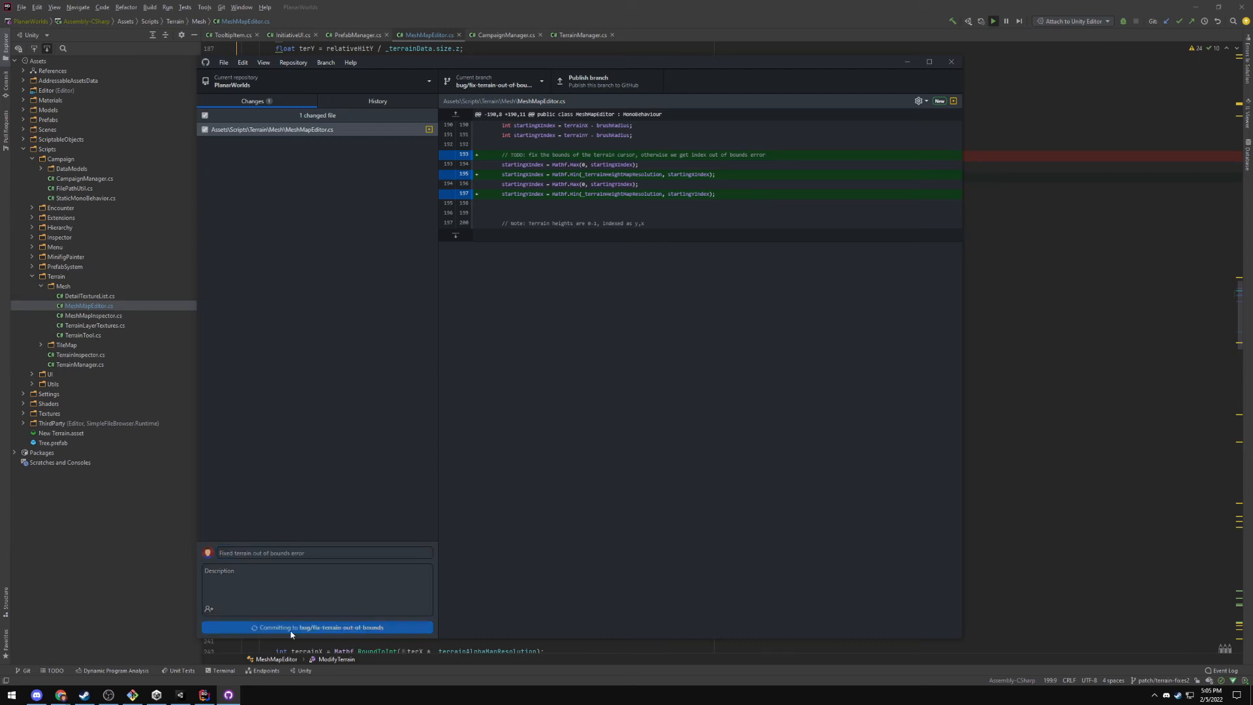
{"action": "left_click", "coordinate": [594, 84]}
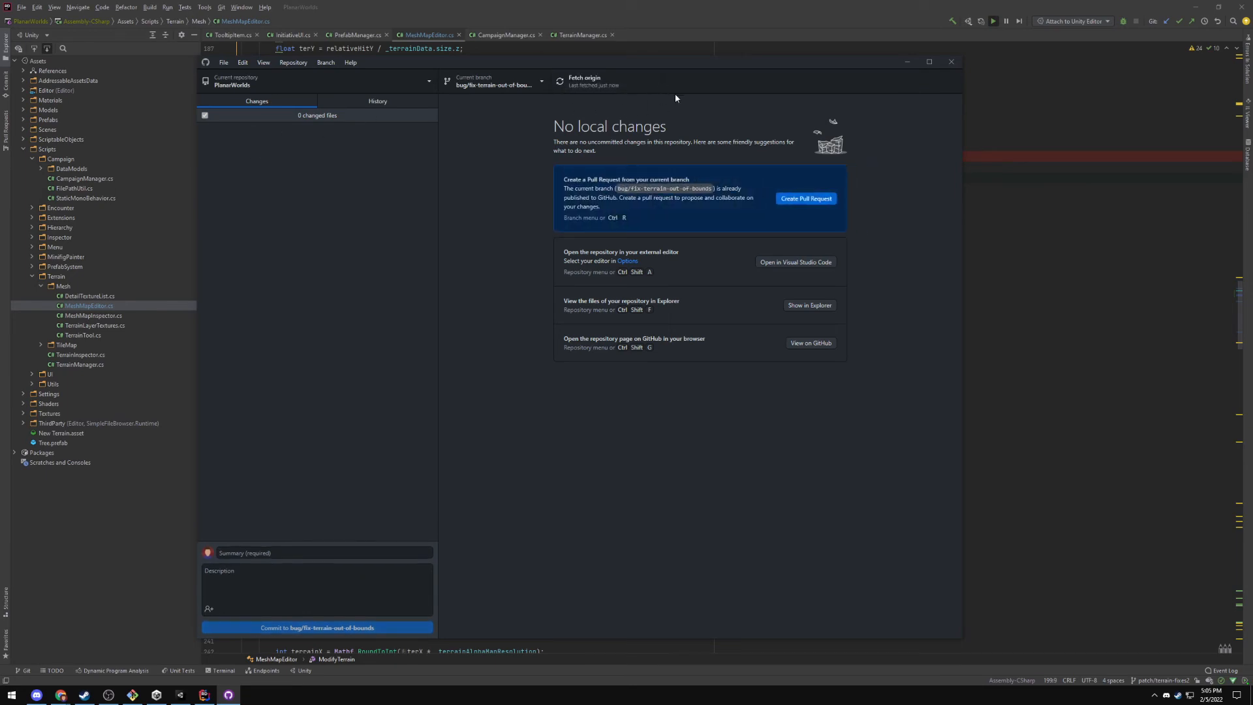
Start a pull request with the comment "This occurs because the brush allows the player to reach a index higher than the resolution of the terrain heightmap"
{"action": "left_click", "coordinate": [806, 199]}
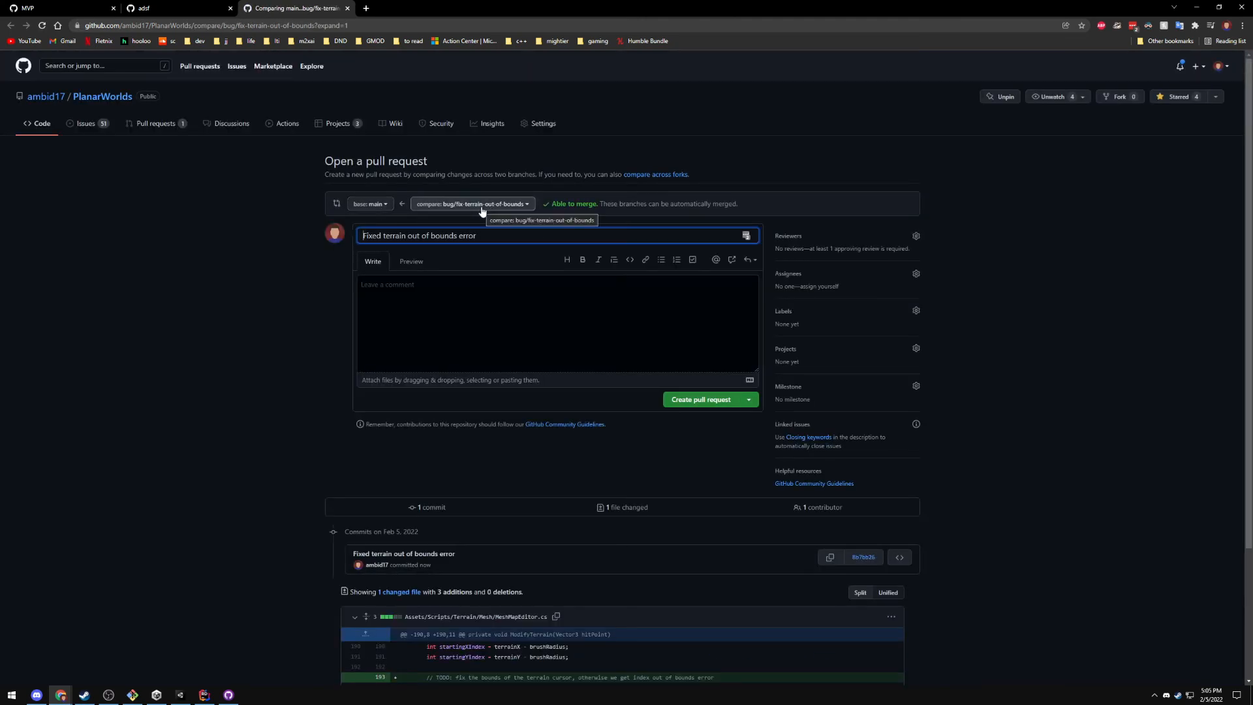
{"action": "left_click", "coordinate": [471, 321]}
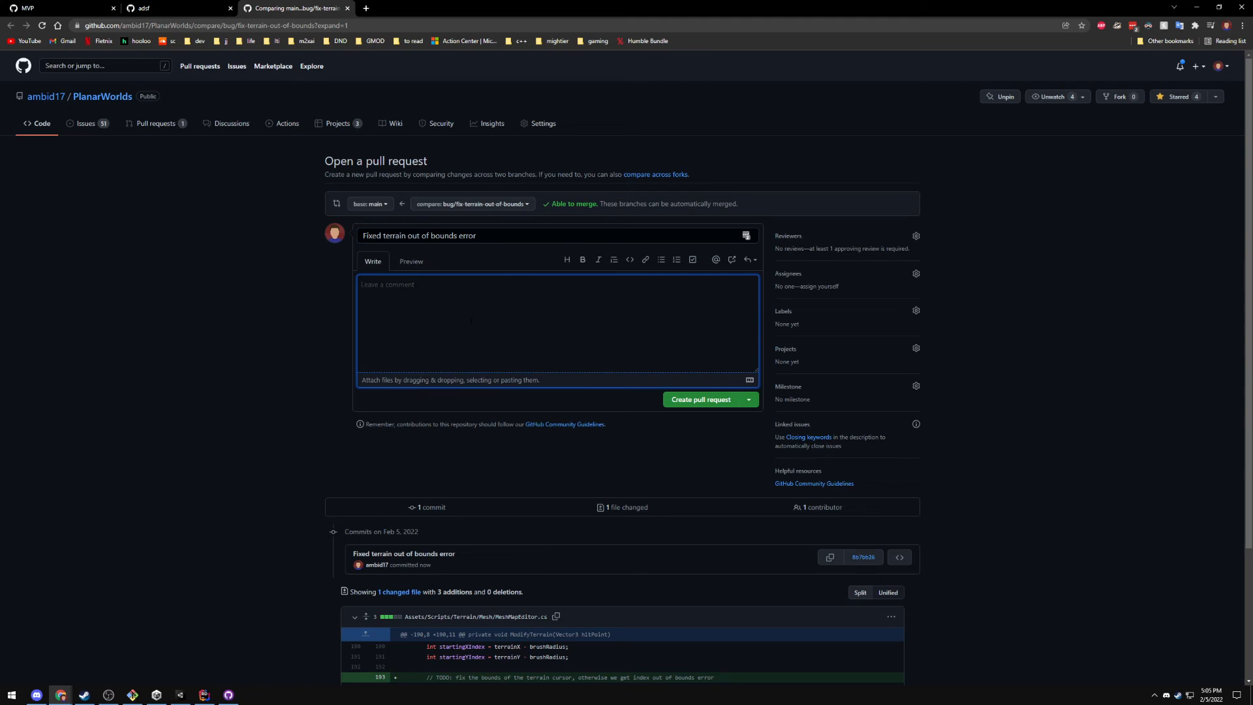
{"action": "type", "text": "This occurs because the brush allows the player to reach a"}
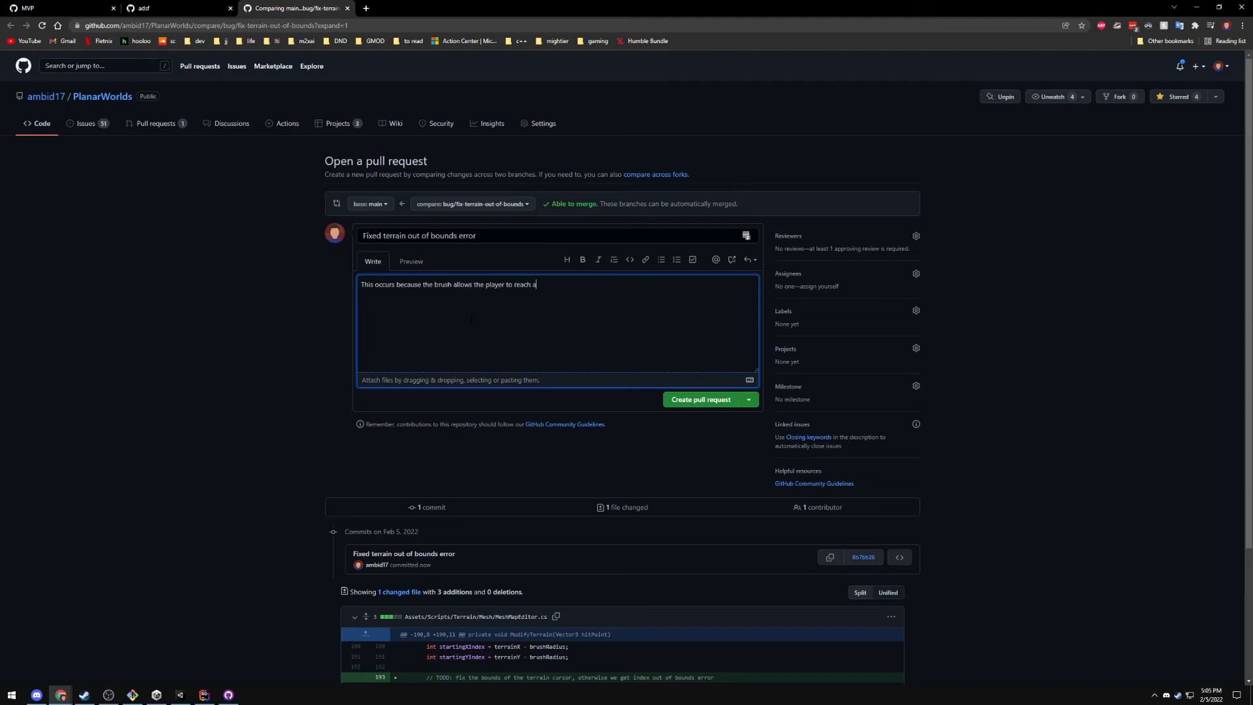
{"action": "type", "text": " idnex"}
{"action": "key", "text": "BackSpace"}
{"action": "key", "text": "BackSpace"}
{"action": "type", "text": "ndex higher than the resolution of the terrain hg"}
{"action": "key", "text": "BackSpace"}
{"action": "type", "text": "eightmap"}
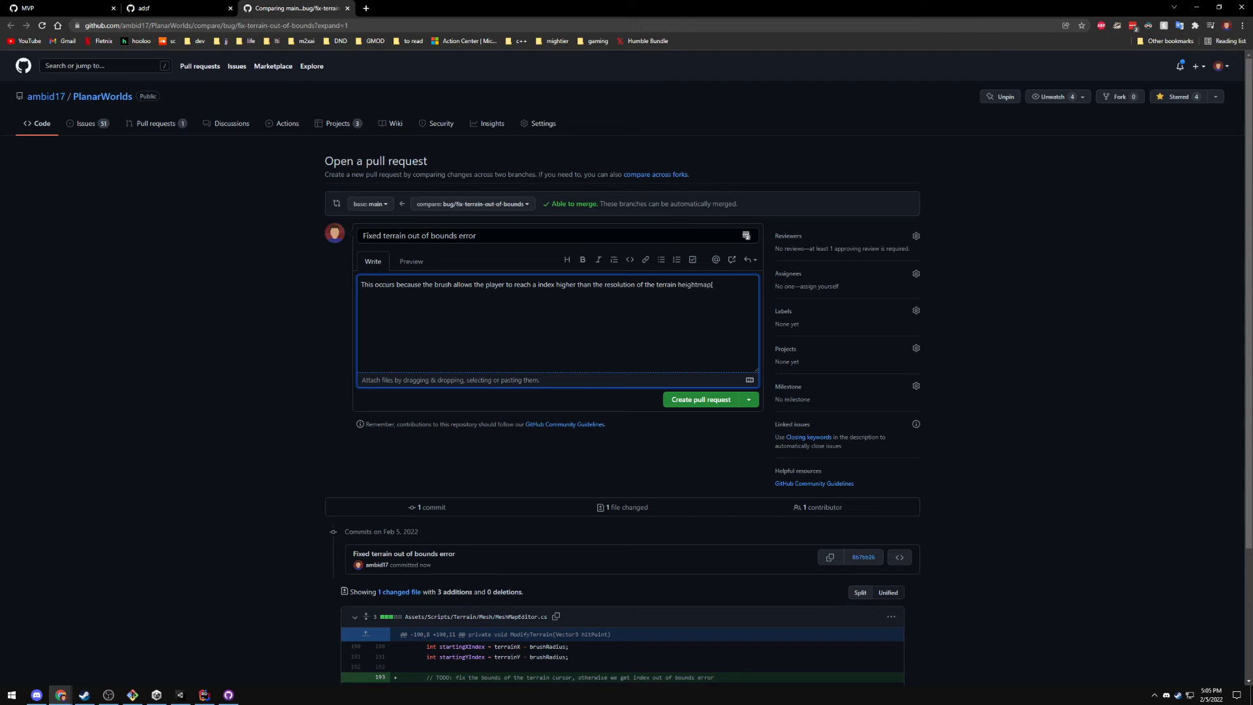
Request a review of the pull request from the first collaborator in the suggested reviewers
{"action": "left_click", "coordinate": [825, 242]}
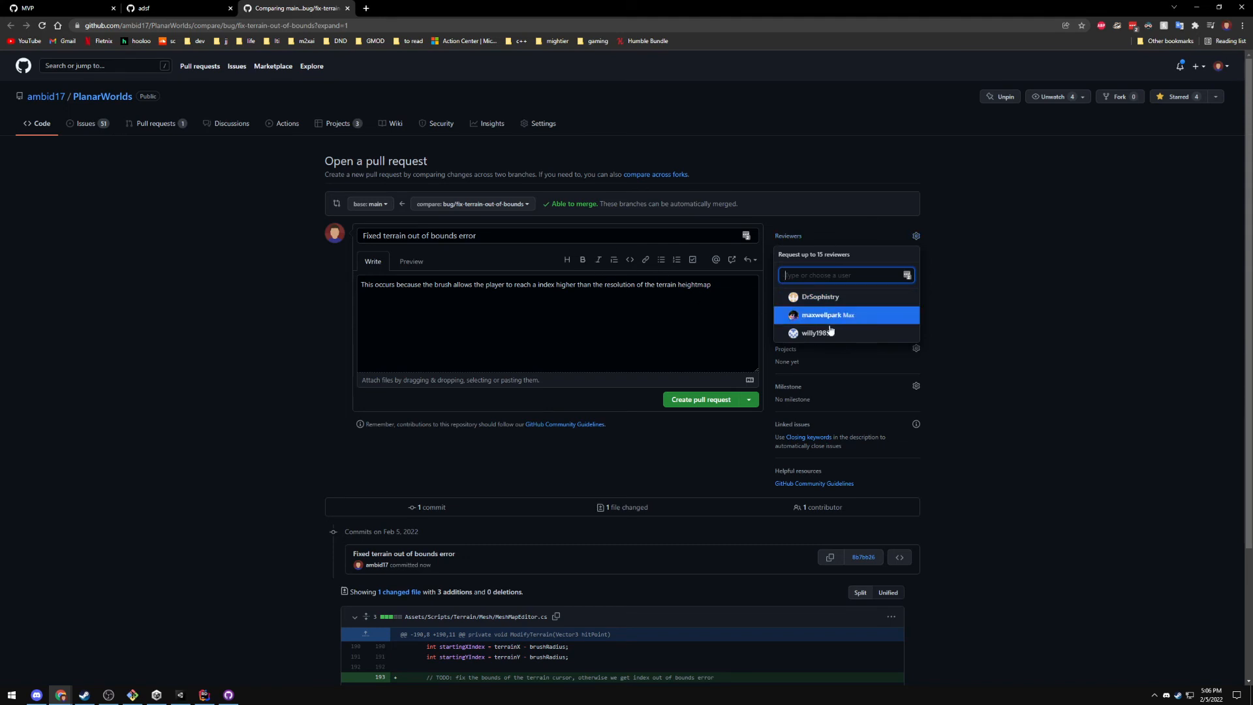
{"action": "left_click", "coordinate": [819, 302]}
{"action": "left_click", "coordinate": [694, 335]}
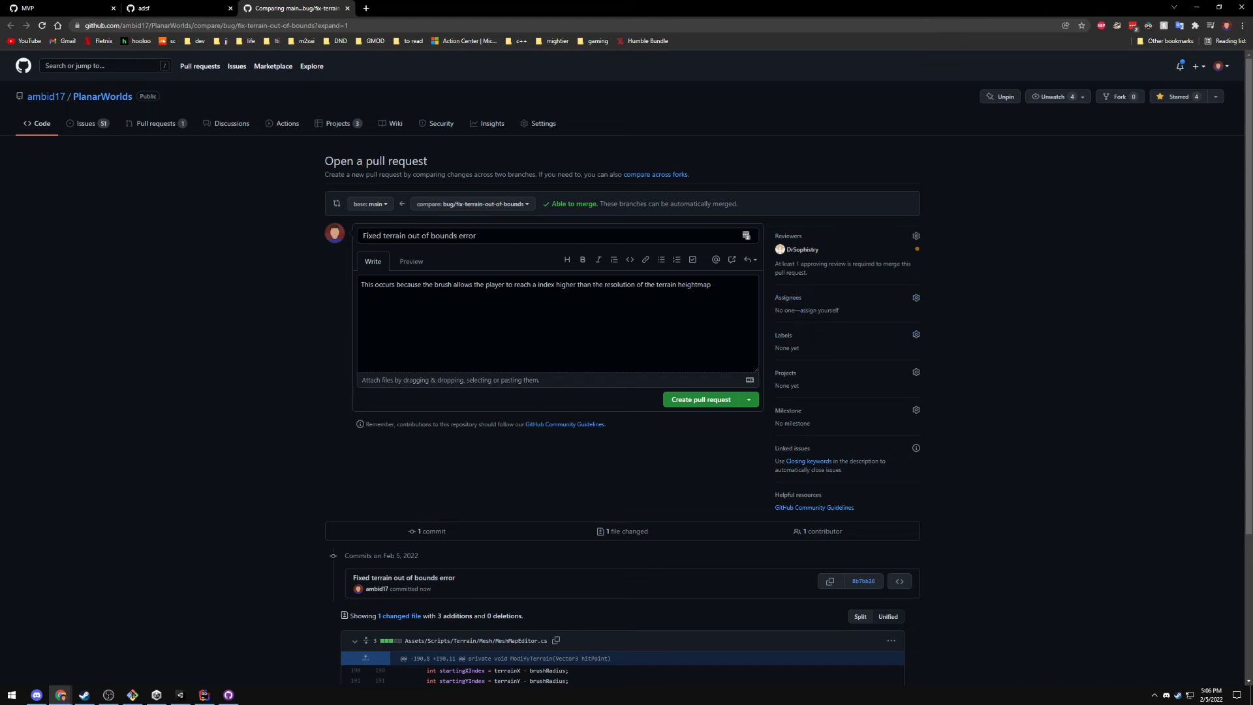
Add "Closes #78" on a separate line of the pull request description and create the pull request
{"action": "left_click", "coordinate": [712, 285]}
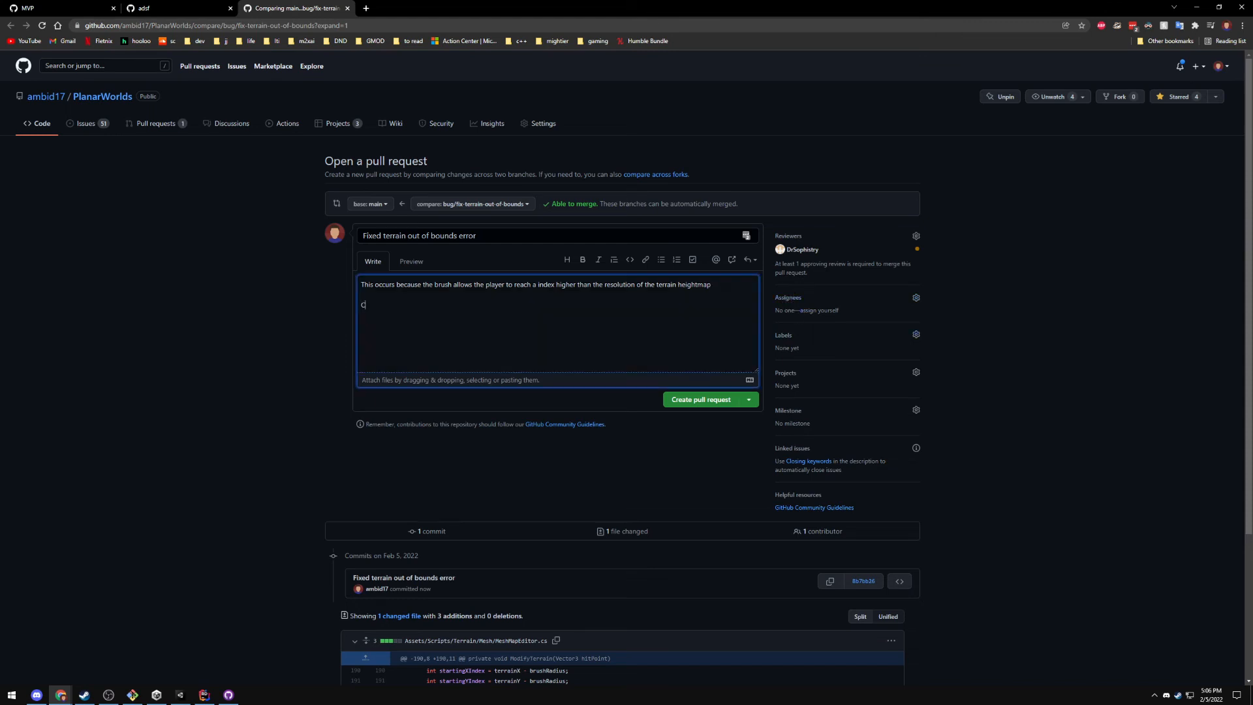
{"action": "type", "text": "Closes #"}
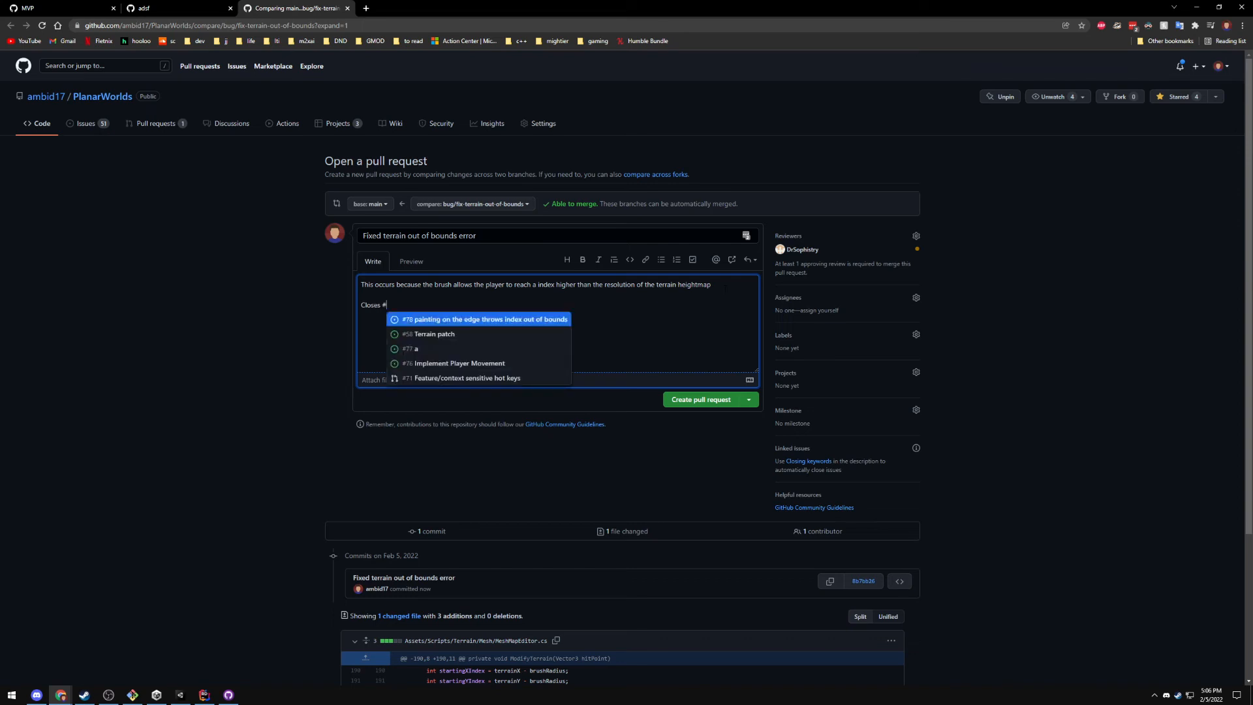
{"action": "left_click", "coordinate": [492, 320]}
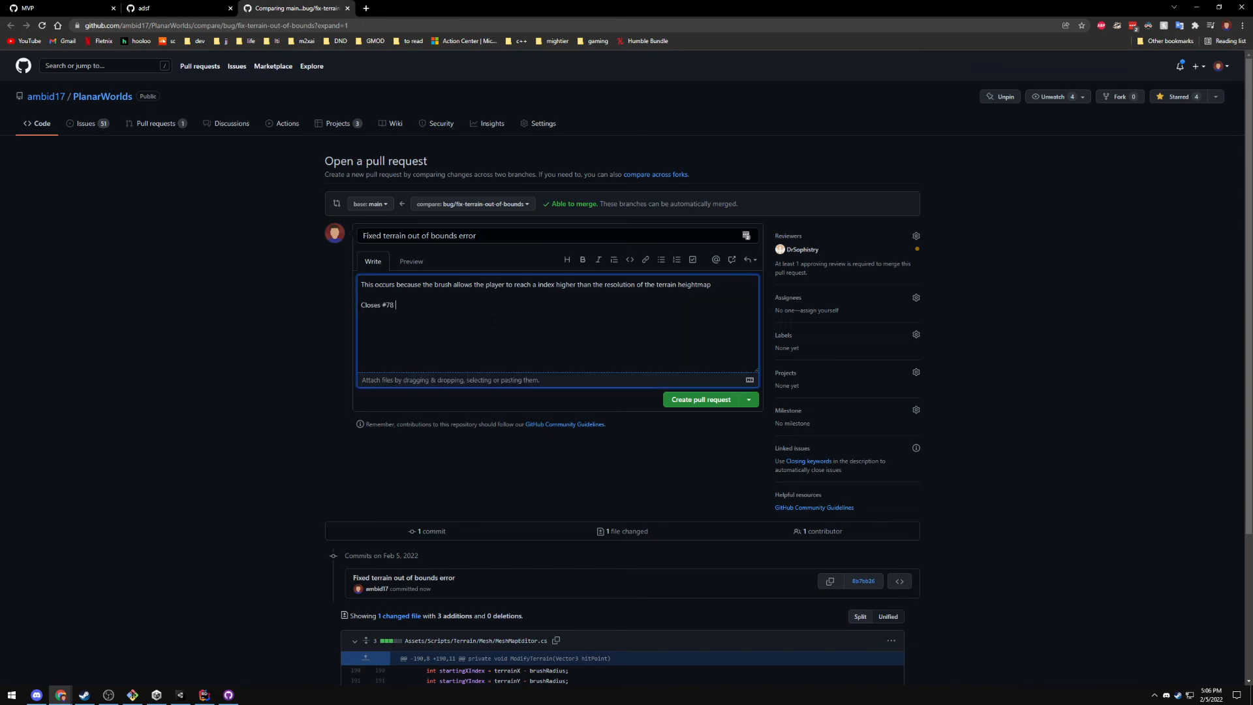
{"action": "double_click", "coordinate": [370, 305]}
{"action": "left_click", "coordinate": [682, 401]}
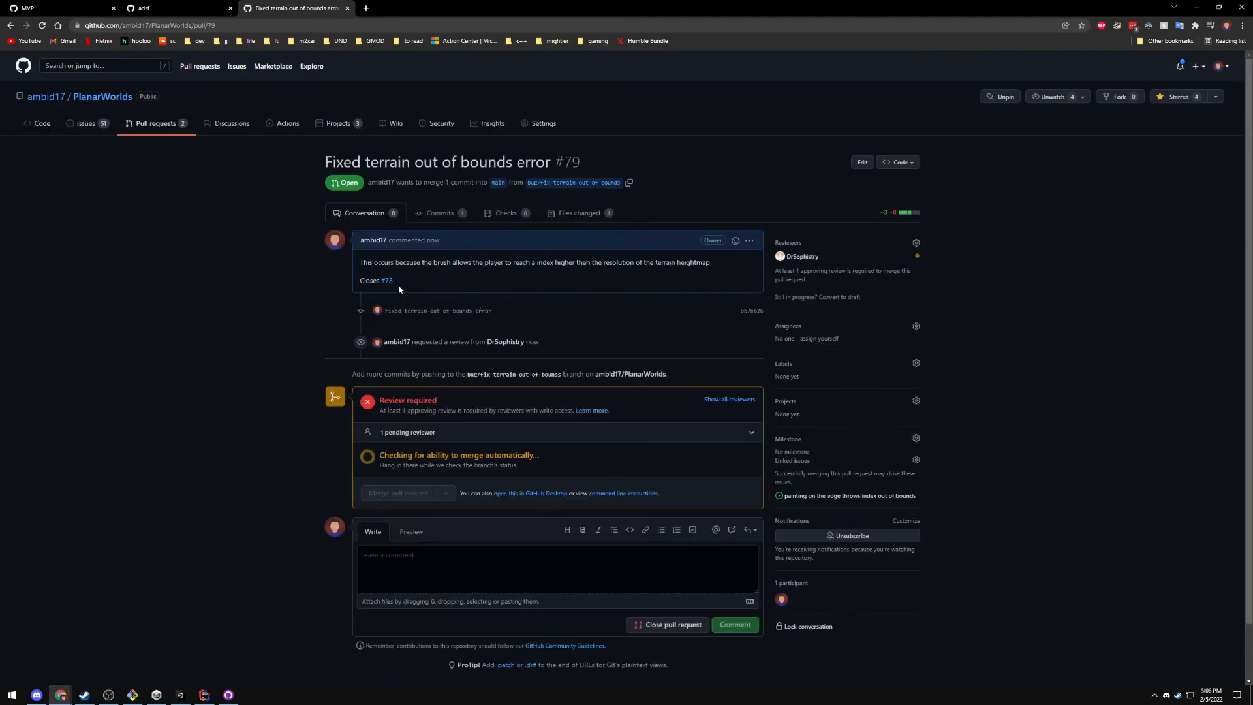
Open the linked issue #78 from the pull request in a new browser tab and examine its title and activity
{"action": "mouse_move", "coordinate": [385, 282]}
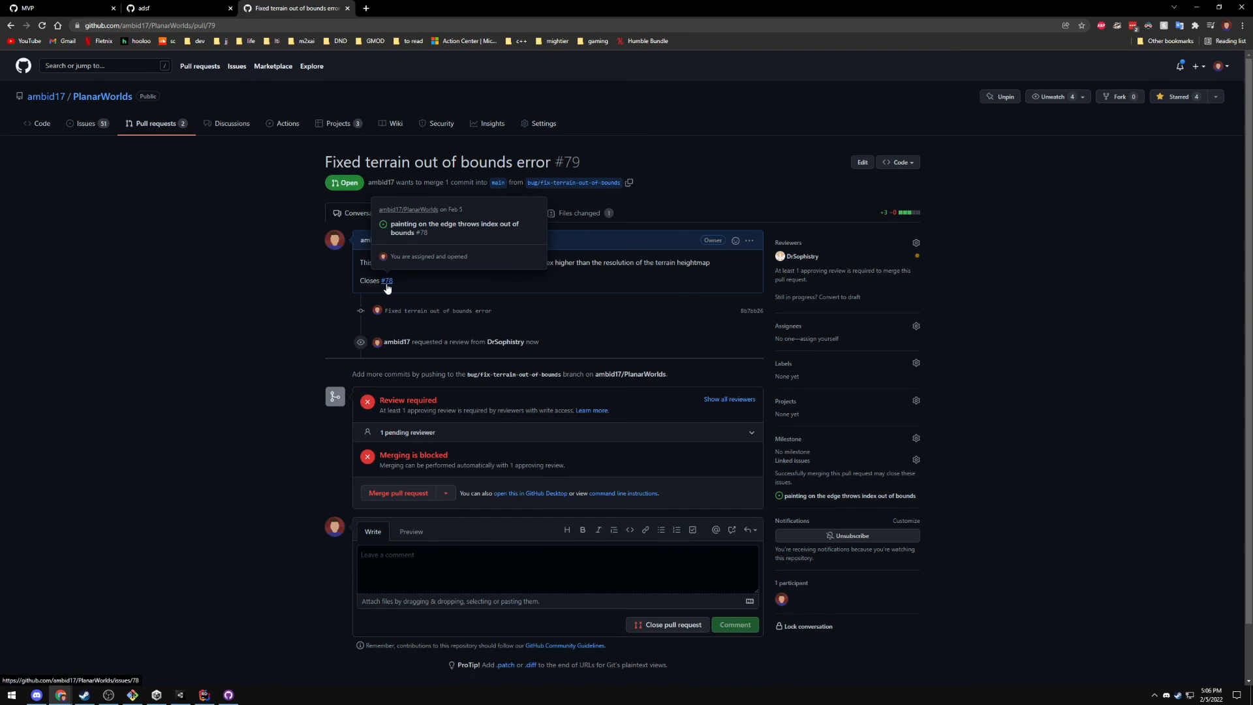
{"action": "middle_click", "coordinate": [386, 282]}
{"action": "left_click", "coordinate": [381, 14]}
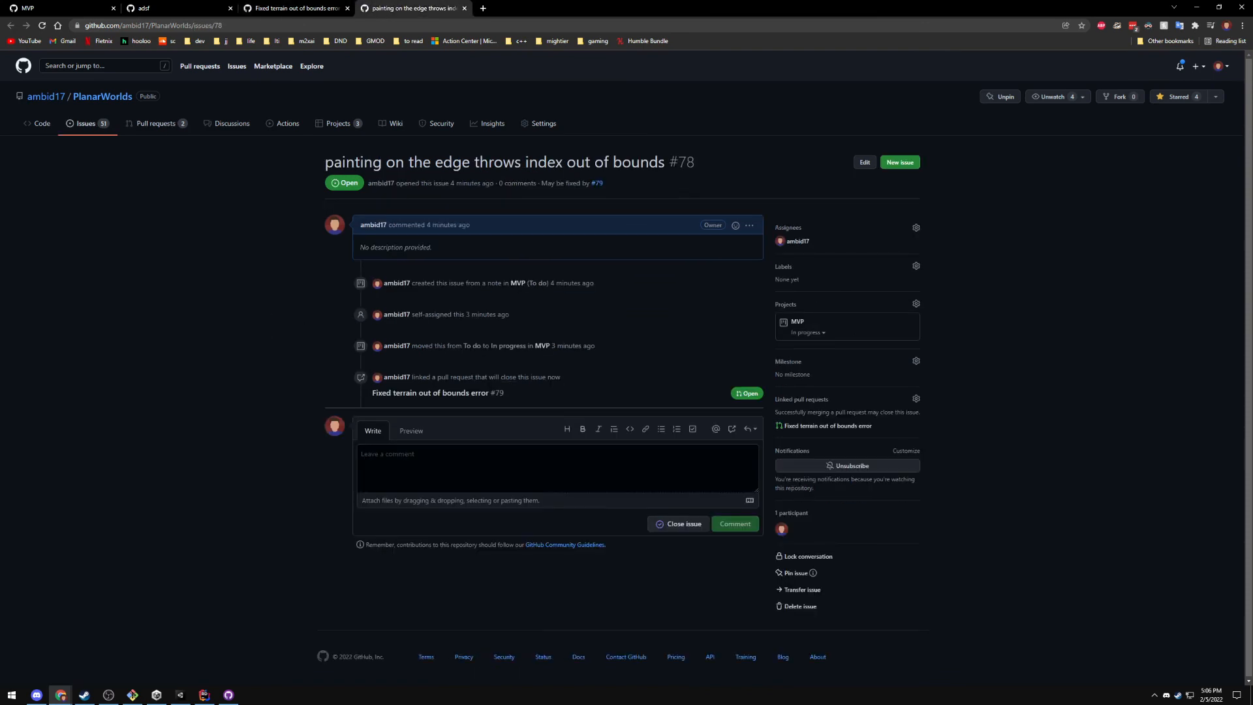
{"action": "left_click_drag", "start_coordinate": [333, 162], "coordinate": [576, 163]}
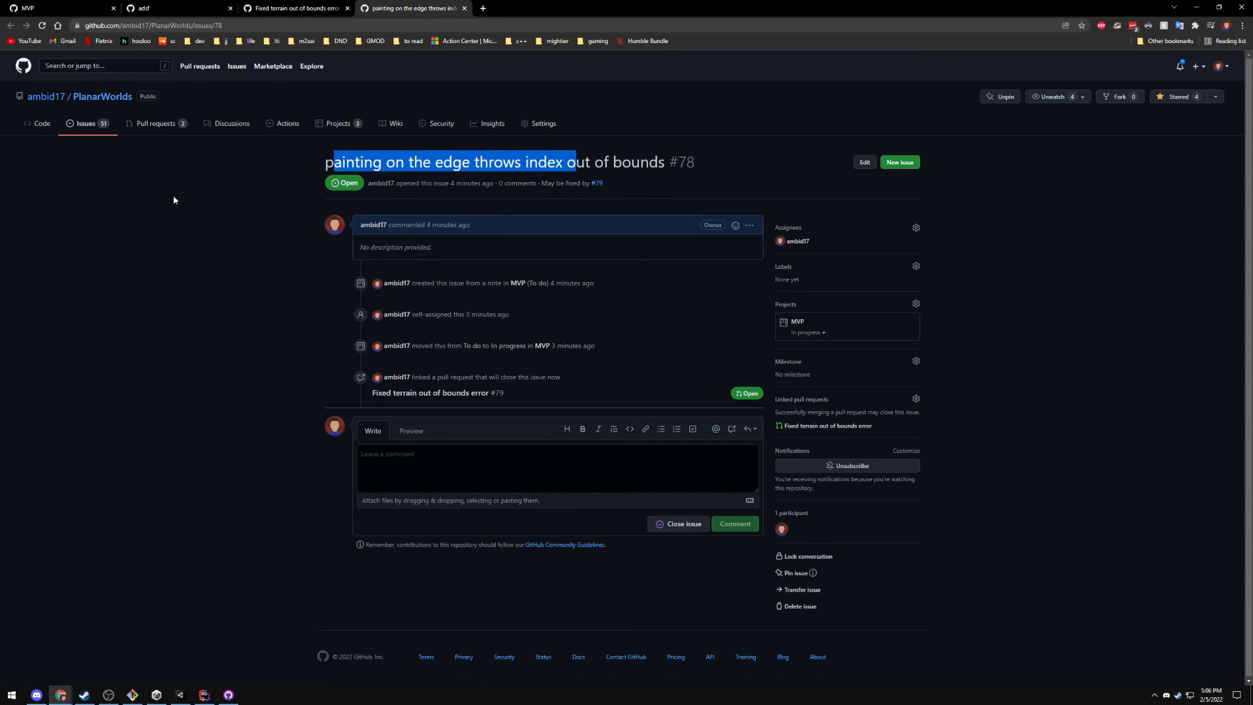
Move the "painting on the edge throws index out of bounds" card to In Review on the MVP board and check the issue's activity
{"action": "left_click", "coordinate": [36, 8]}
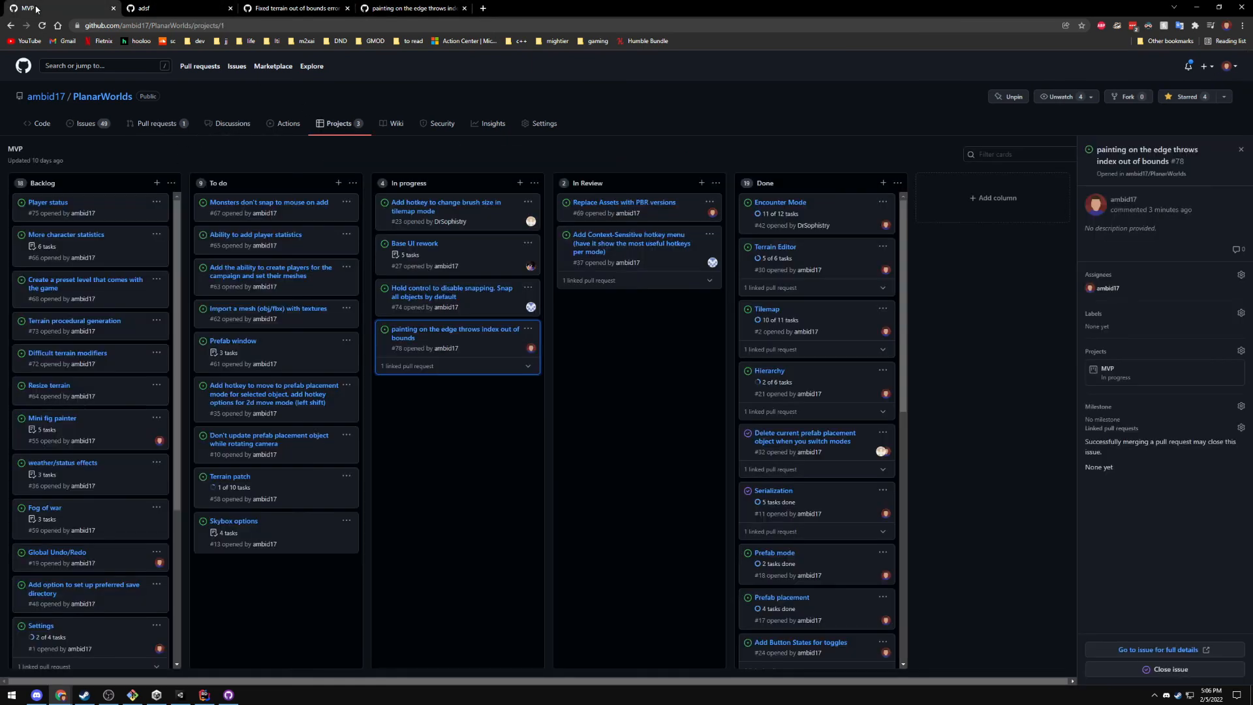
{"action": "left_click", "coordinate": [427, 337]}
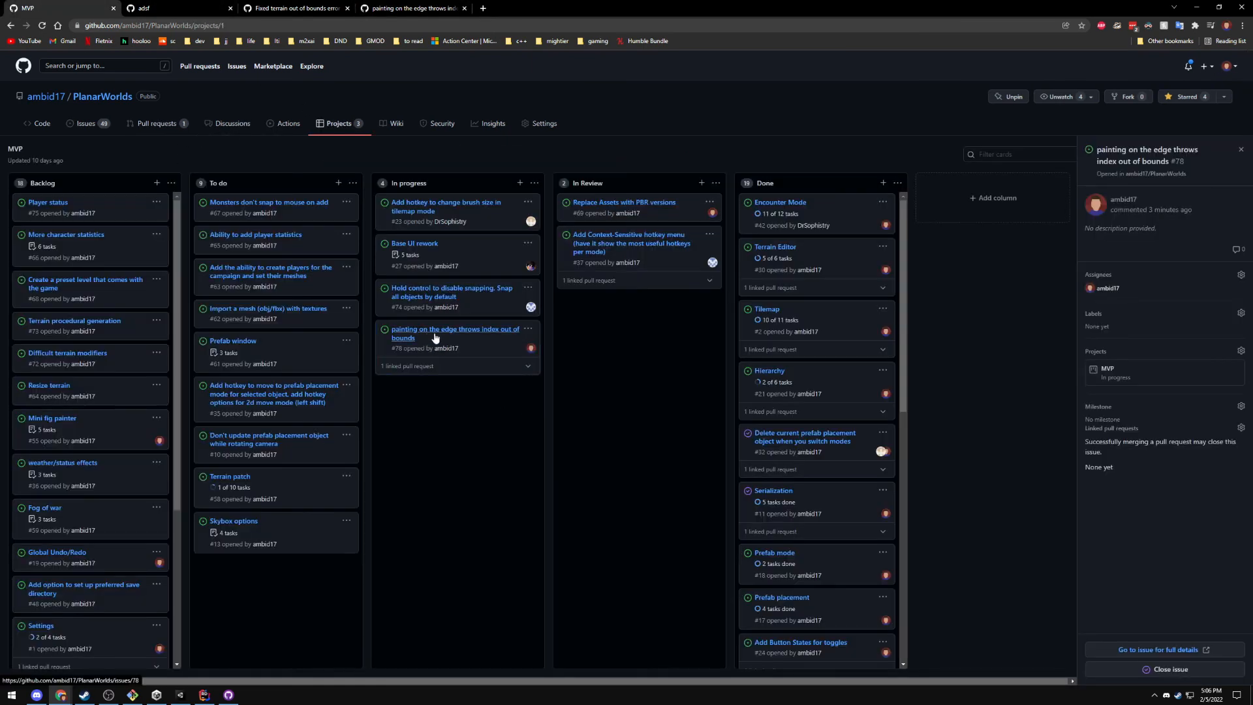
{"action": "left_click", "coordinate": [431, 370]}
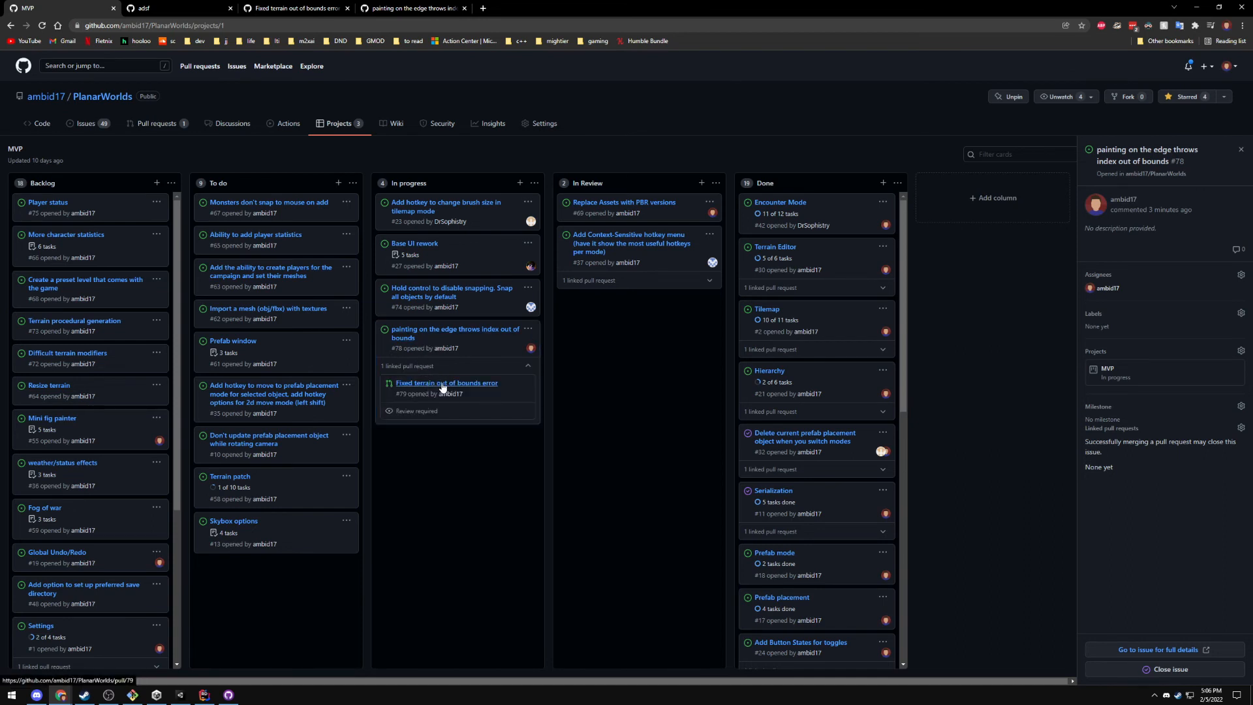
{"action": "left_click_drag", "start_coordinate": [468, 355], "coordinate": [642, 323]}
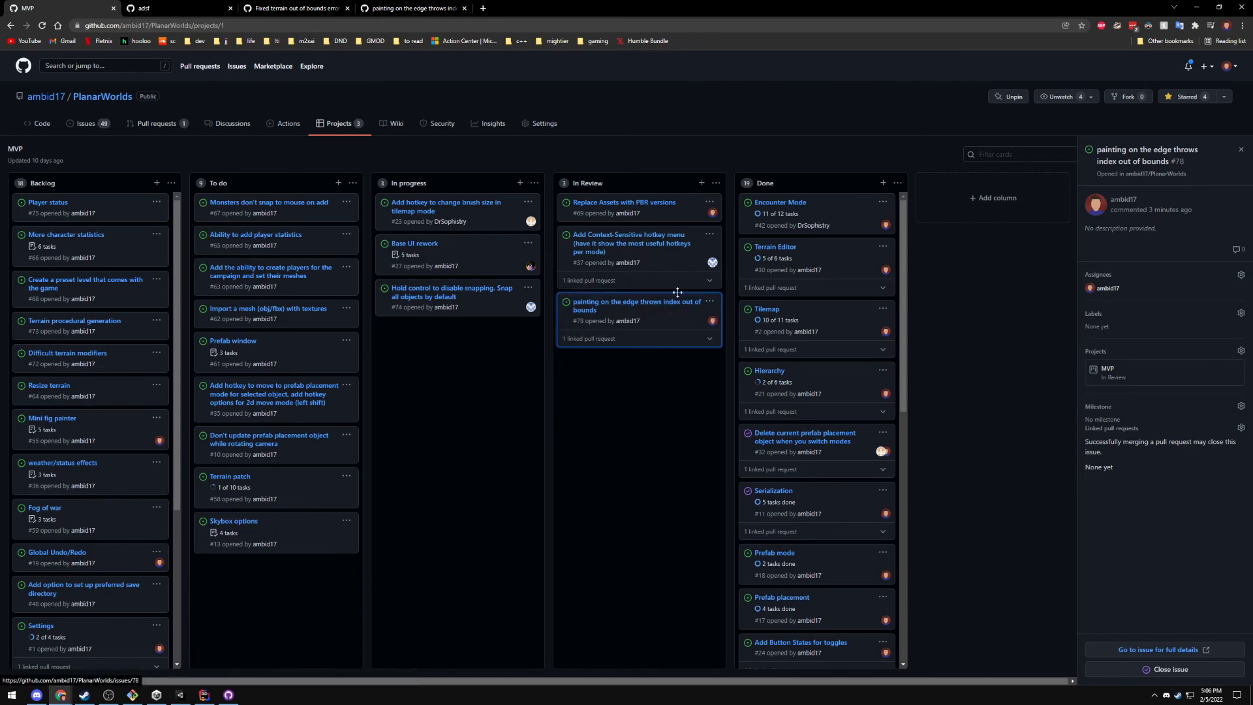
{"action": "left_click", "coordinate": [407, 6]}
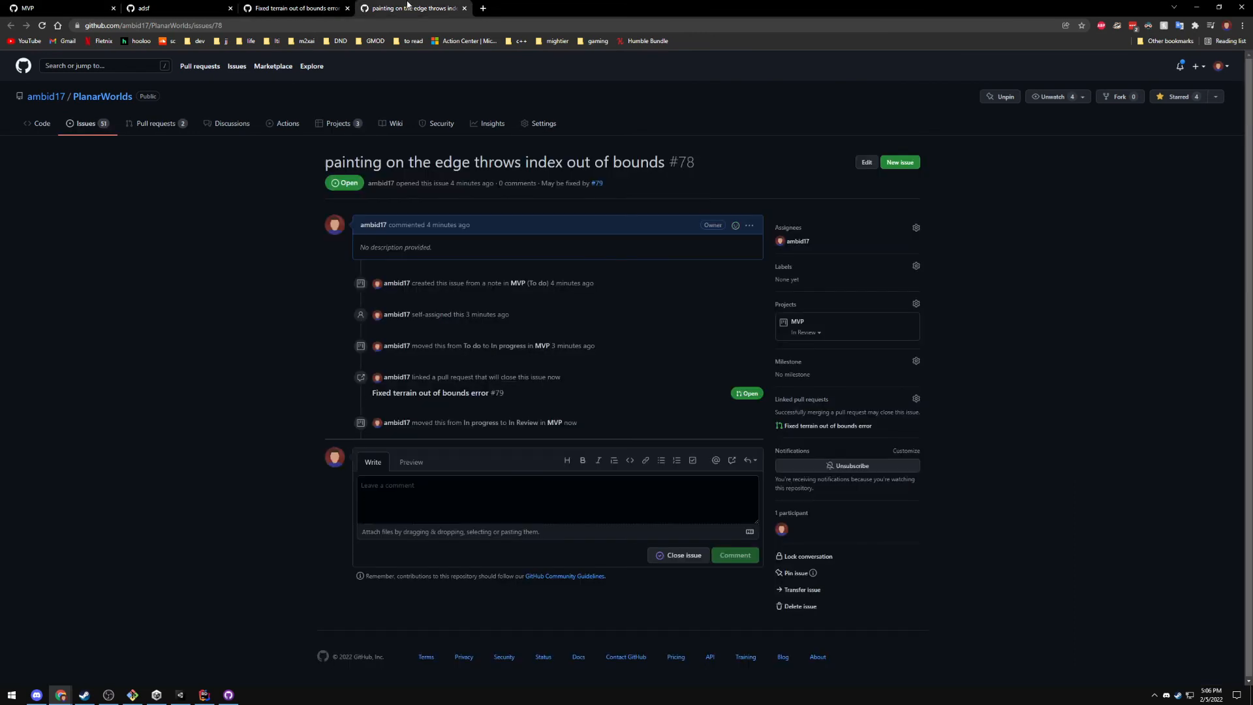
{"action": "middle_click", "coordinate": [407, 7]}
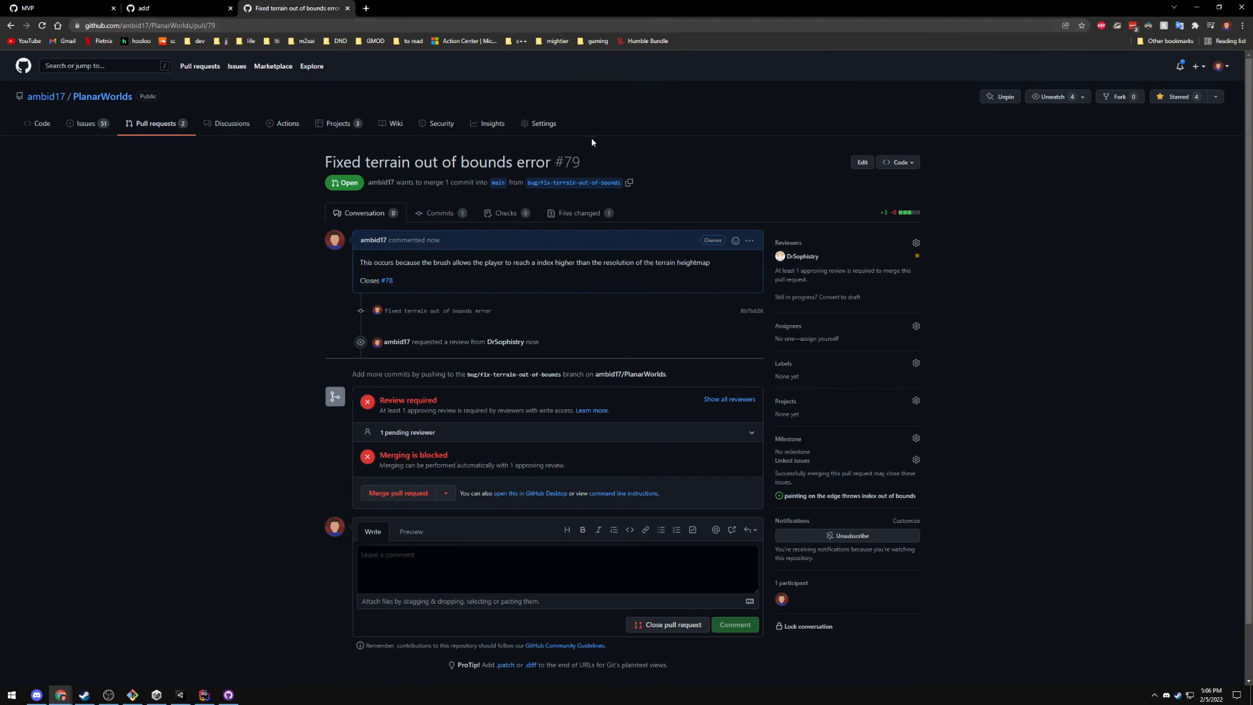
Examine the pull request and approval requirements in the main branch's protection rule in the repository settings
{"action": "middle_click", "coordinate": [539, 123]}
{"action": "left_click", "coordinate": [417, 8]}
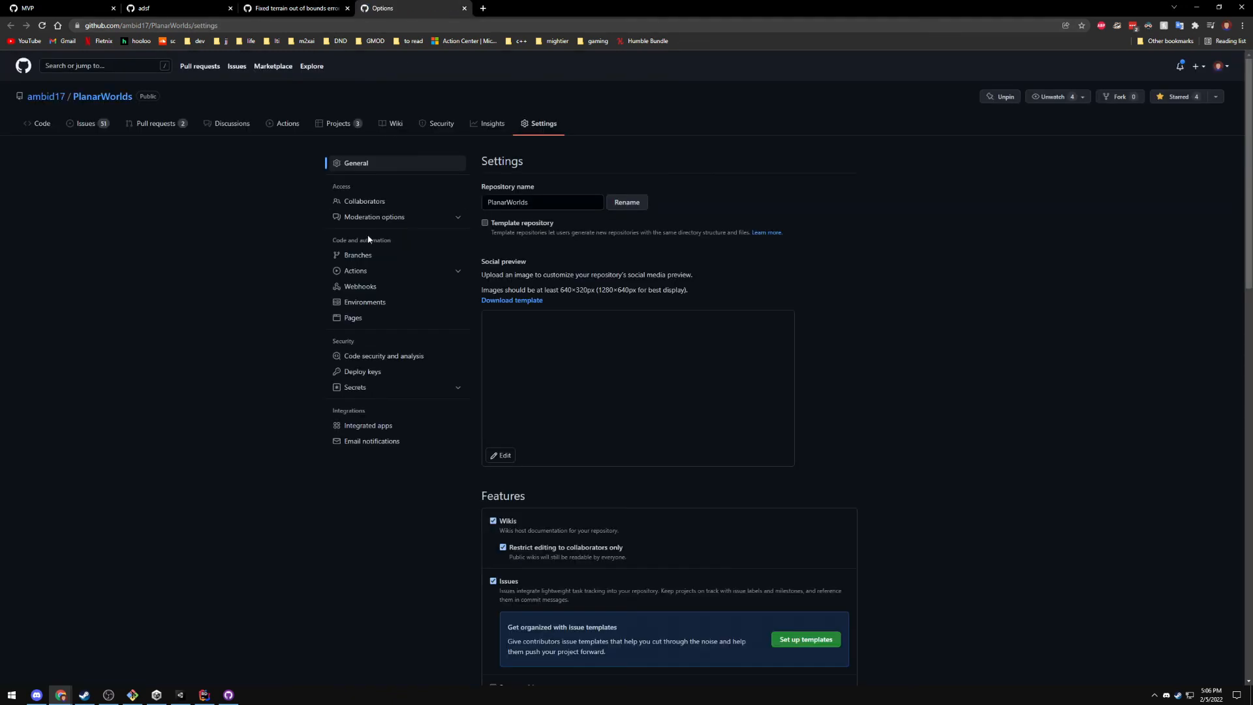
{"action": "left_click", "coordinate": [366, 255]}
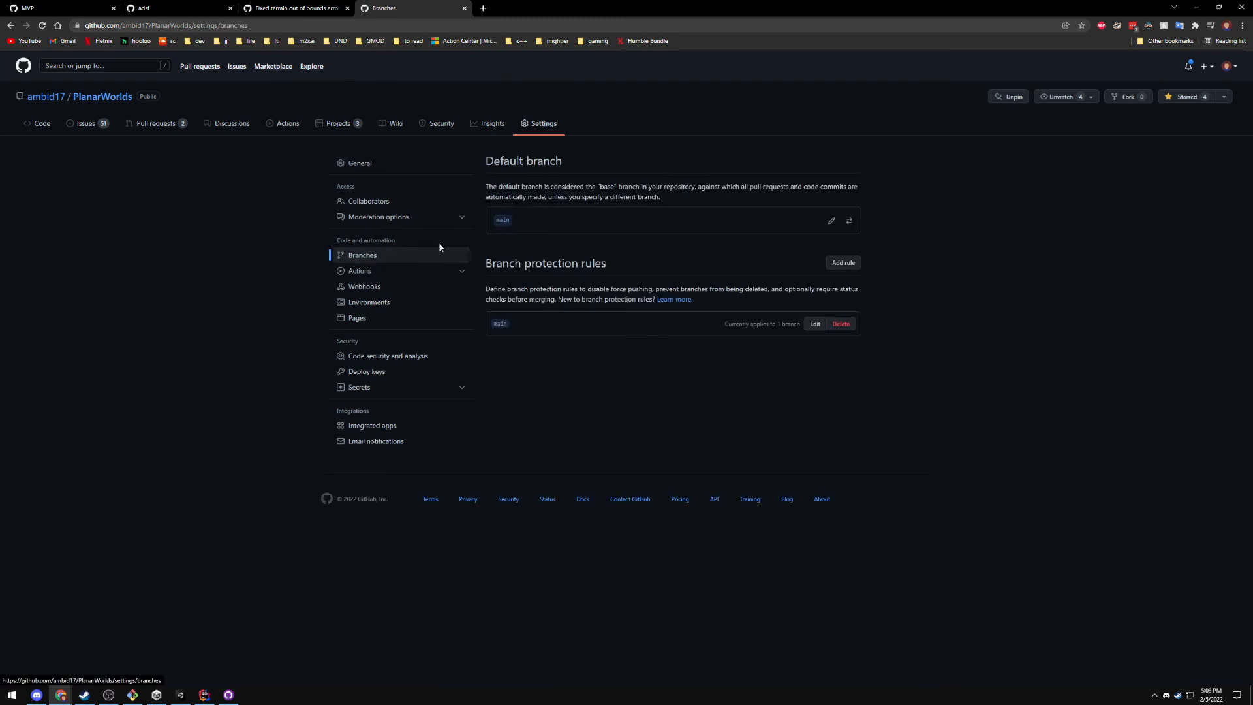
{"action": "left_click", "coordinate": [815, 324]}
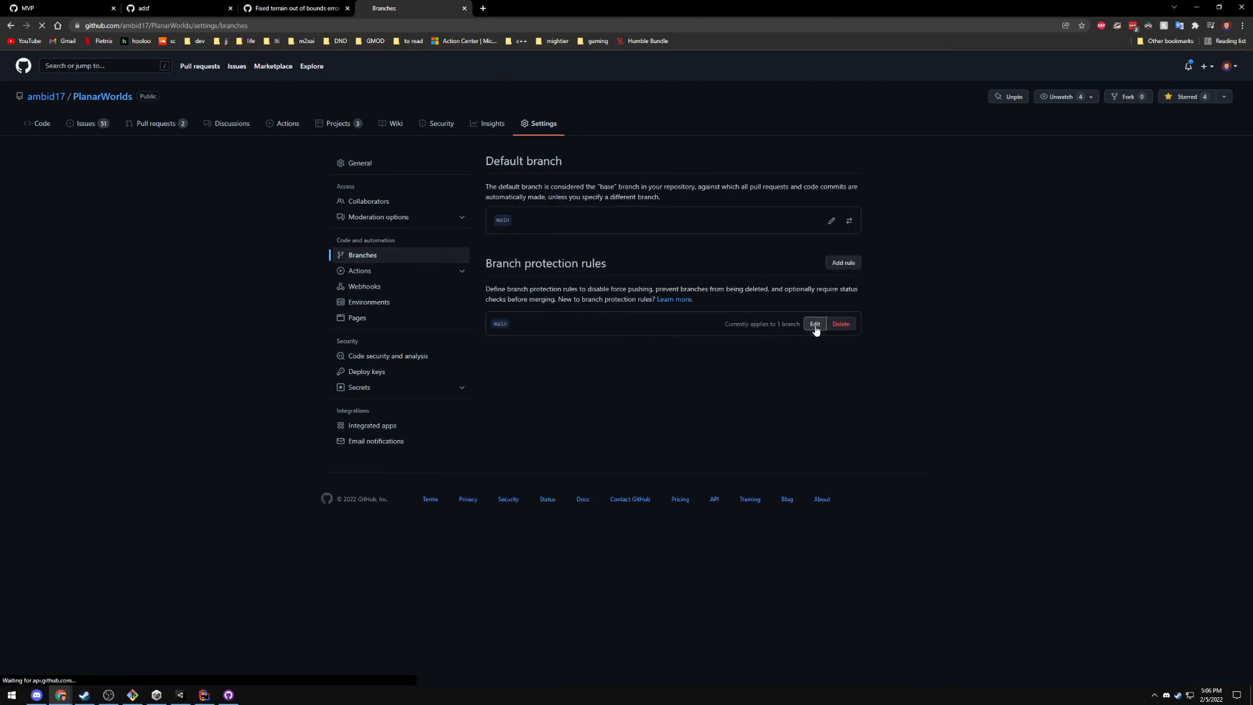
{"action": "scroll", "coordinate": [678, 336], "scroll_direction": "down", "scroll_amount": 1}
{"action": "left_click_drag", "start_coordinate": [509, 290], "coordinate": [613, 291]}
{"action": "left_click_drag", "start_coordinate": [523, 326], "coordinate": [560, 329]}
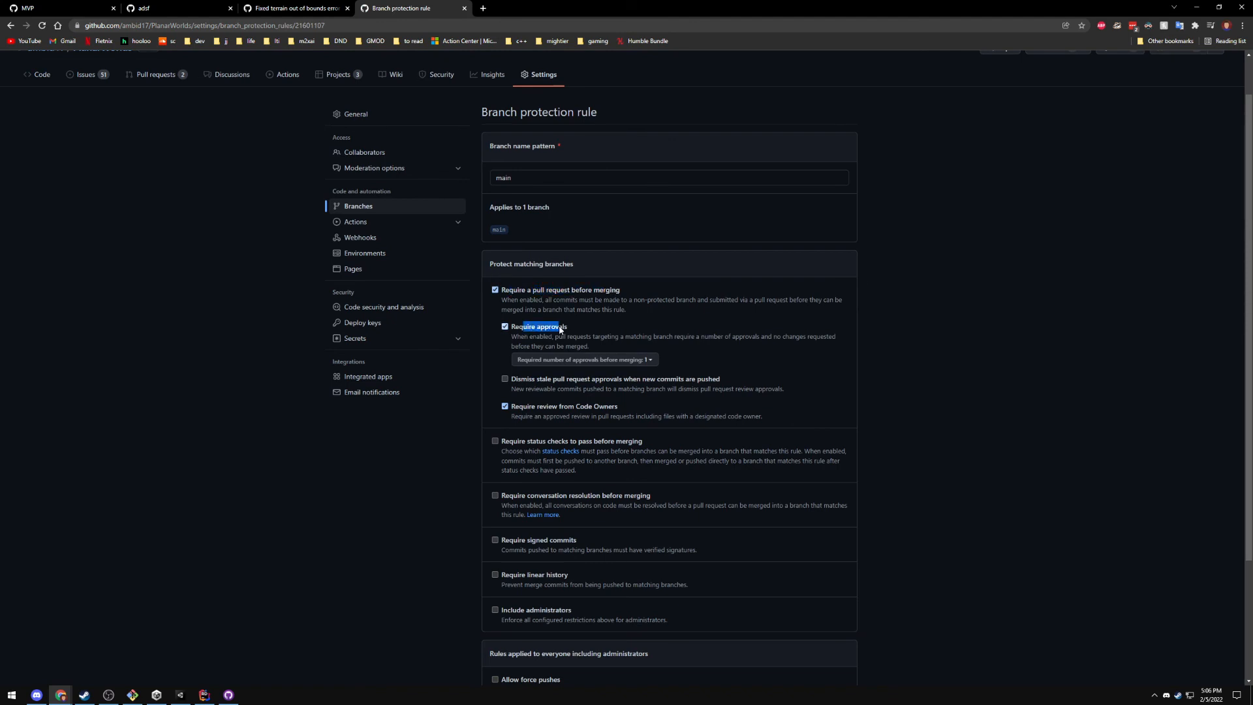
{"action": "middle_click", "coordinate": [418, 7]}
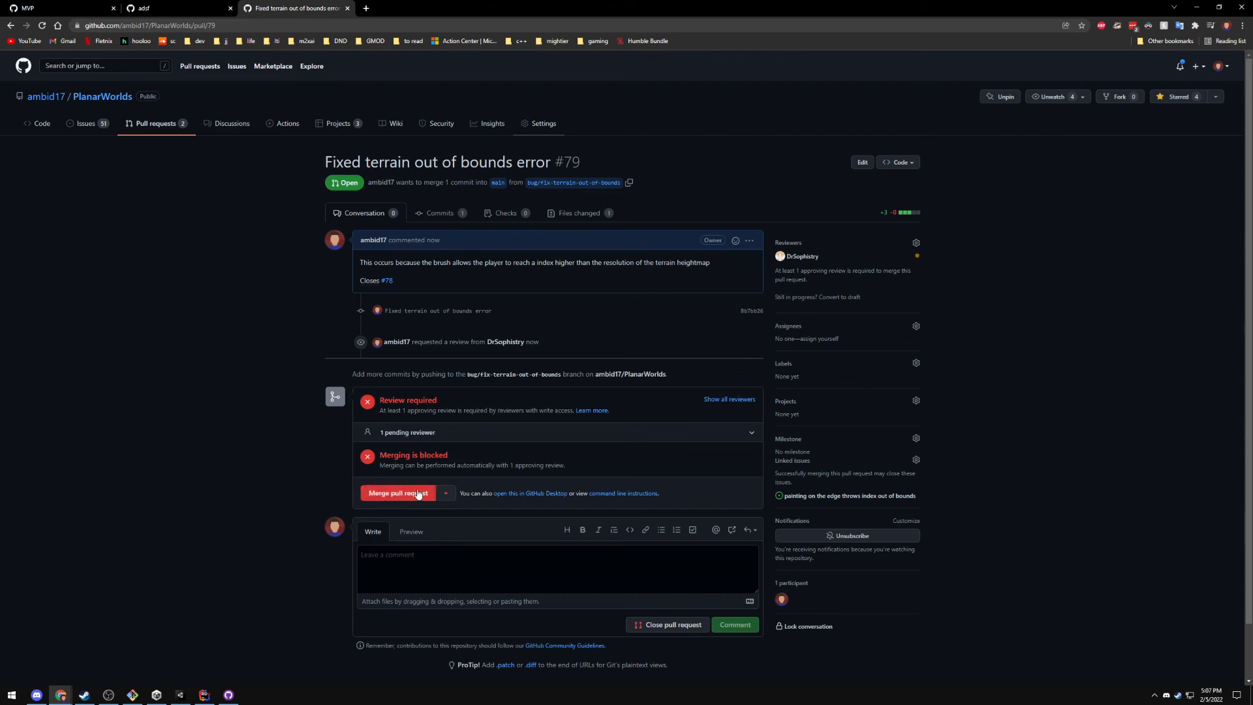
Merge pull request #79 into main using administrator privileges to bypass the required review
{"action": "left_click", "coordinate": [391, 494]}
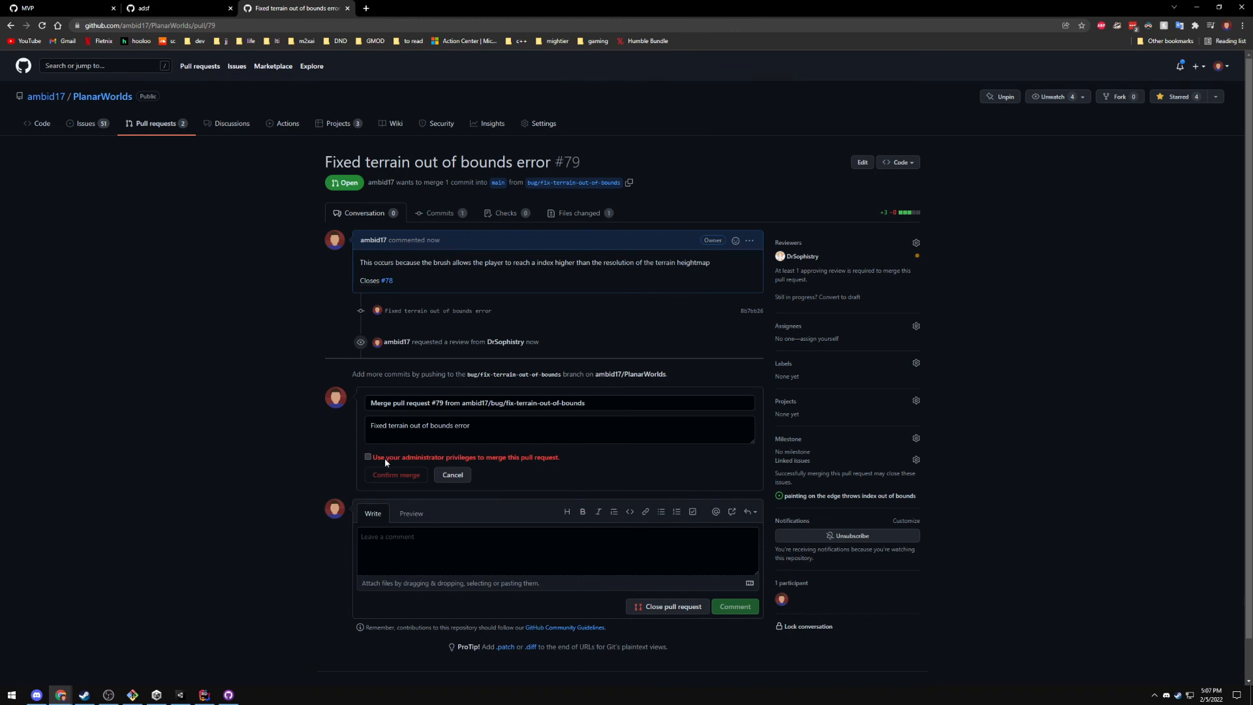
{"action": "left_click", "coordinate": [385, 457]}
{"action": "left_click", "coordinate": [407, 477]}
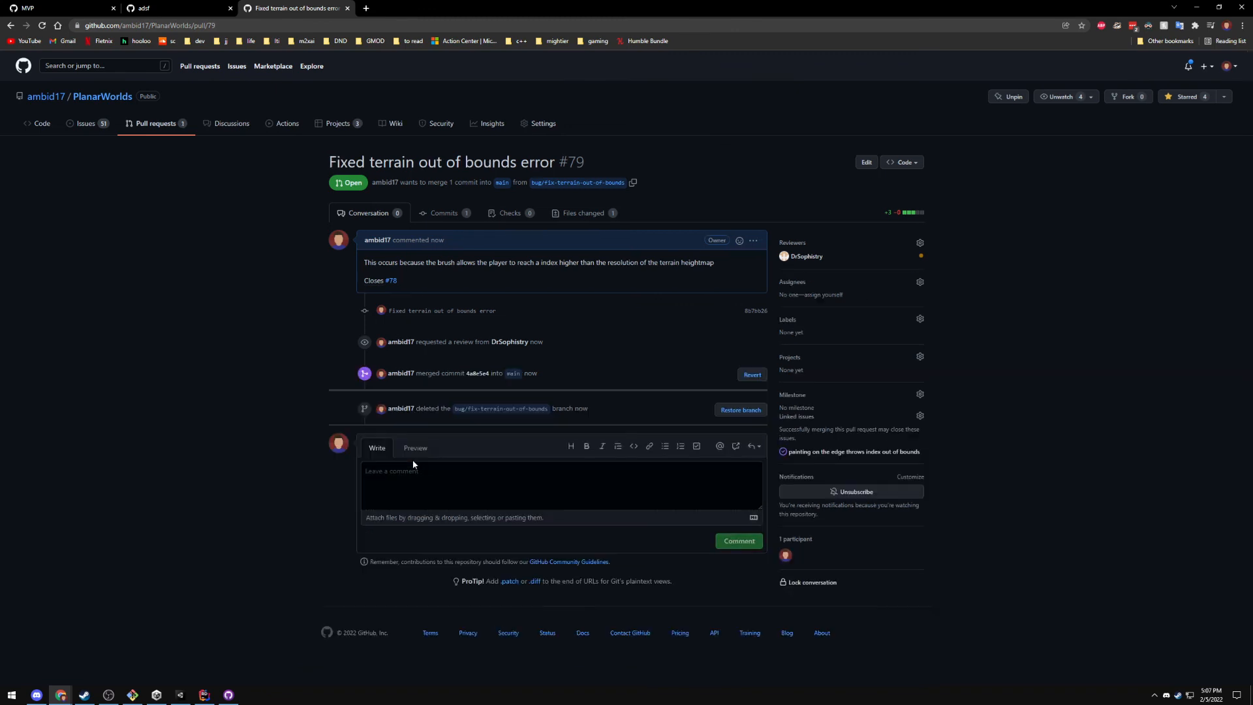
Move the "painting on the edge throws index out of bounds" card from In Review to the start of Done on the MVP board
{"action": "middle_click", "coordinate": [171, 6]}
{"action": "left_click", "coordinate": [85, 6]}
{"action": "left_click_drag", "start_coordinate": [625, 324], "coordinate": [788, 220]}
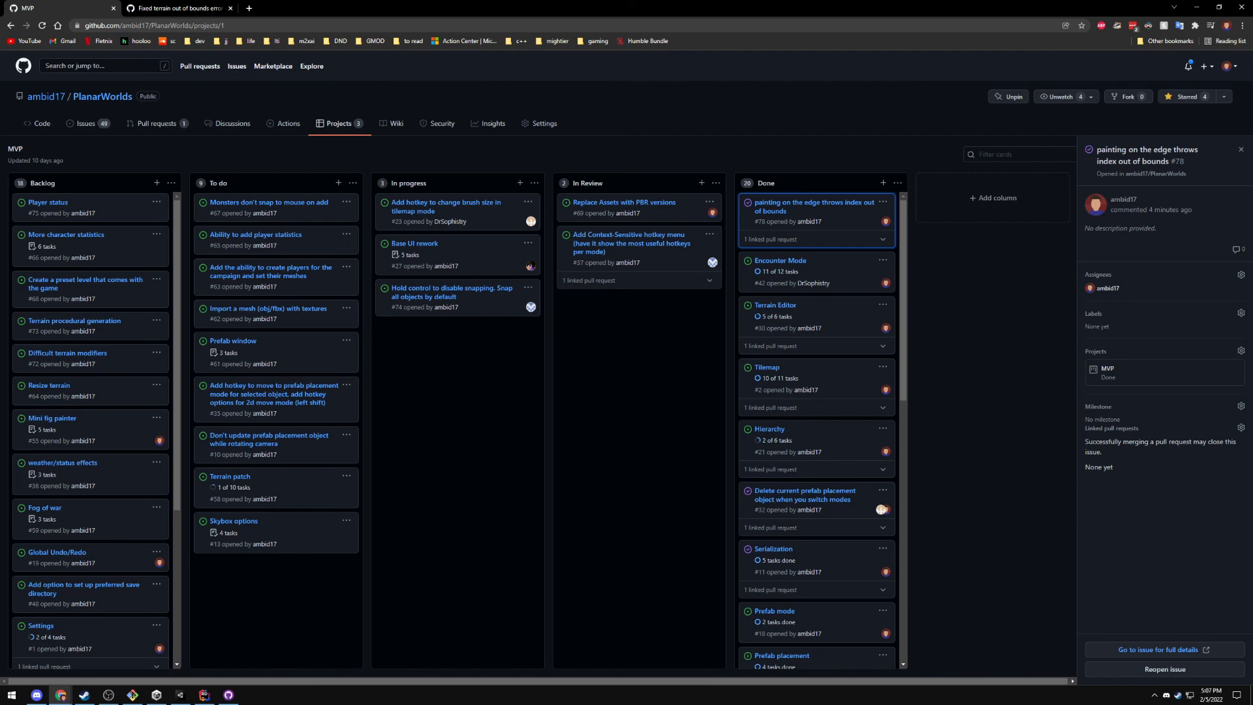
{"action": "scroll", "coordinate": [797, 332], "scroll_direction": "down", "scroll_amount": 3}
{"action": "scroll", "coordinate": [797, 333], "scroll_direction": "up", "scroll_amount": 3}
Filter the board's cards by "index" and show the details of the matching issue's linked pull request
{"action": "left_click", "coordinate": [1000, 155]}
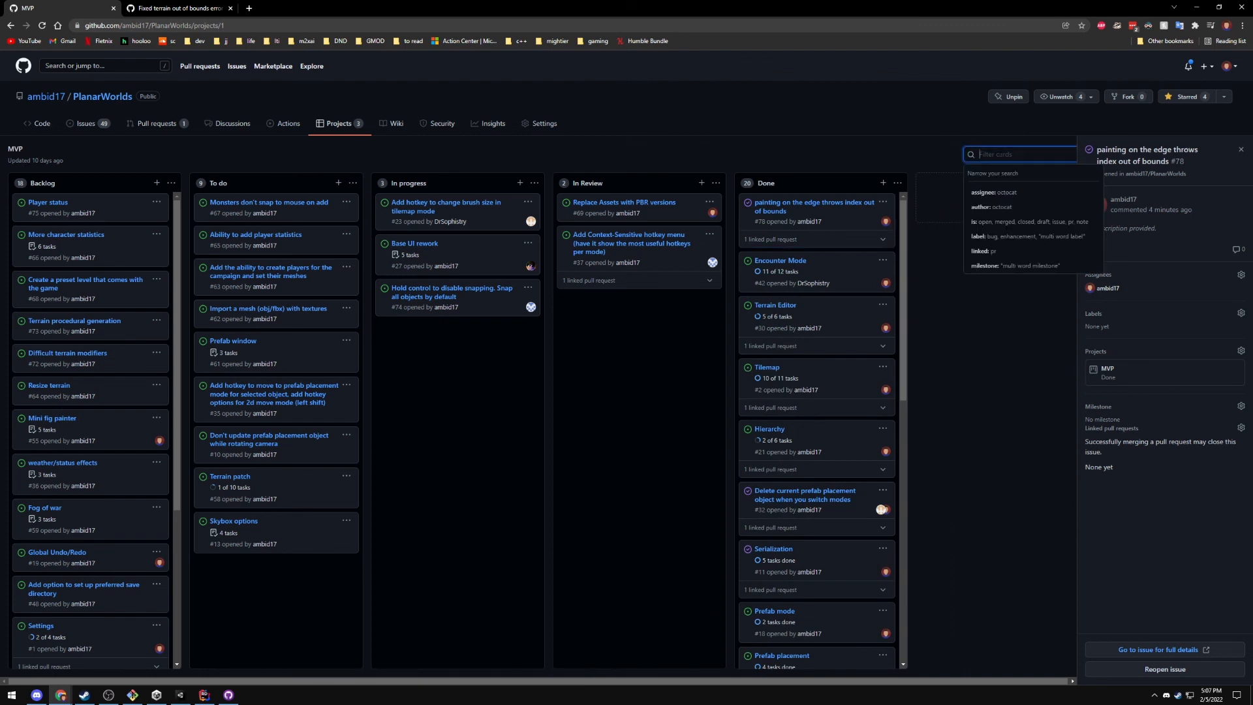
{"action": "type", "text": "index"}
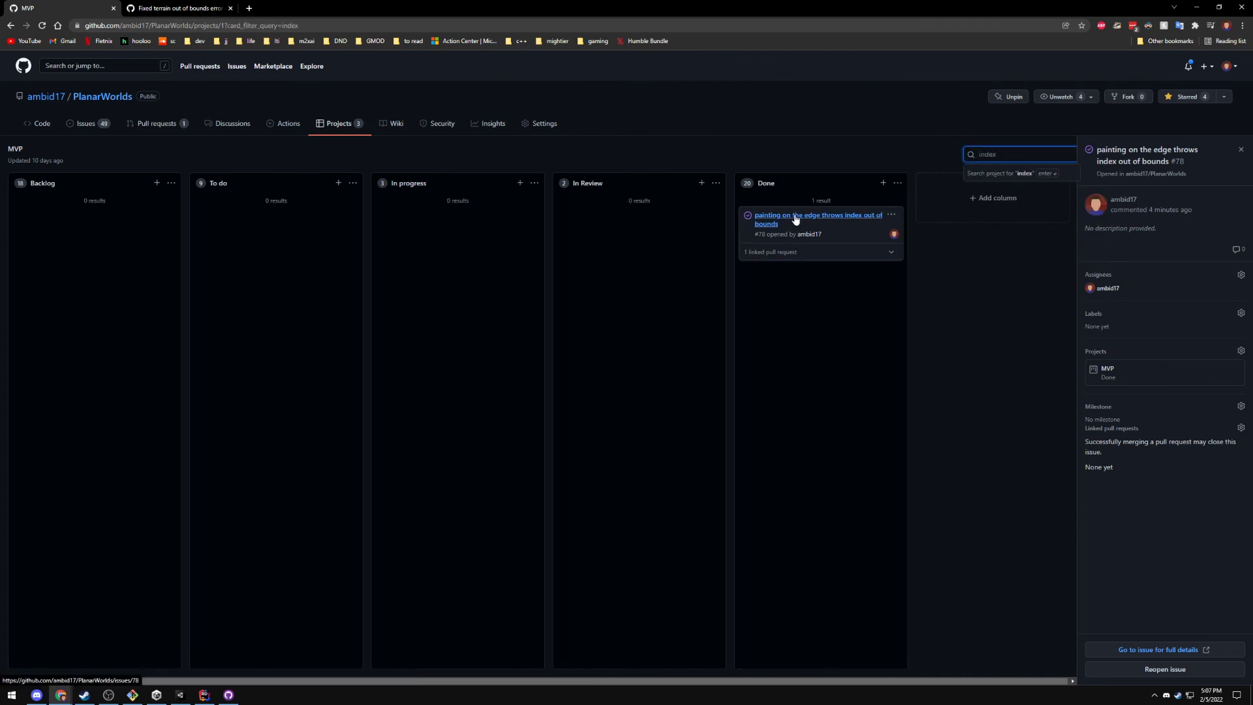
{"action": "left_click", "coordinate": [791, 224]}
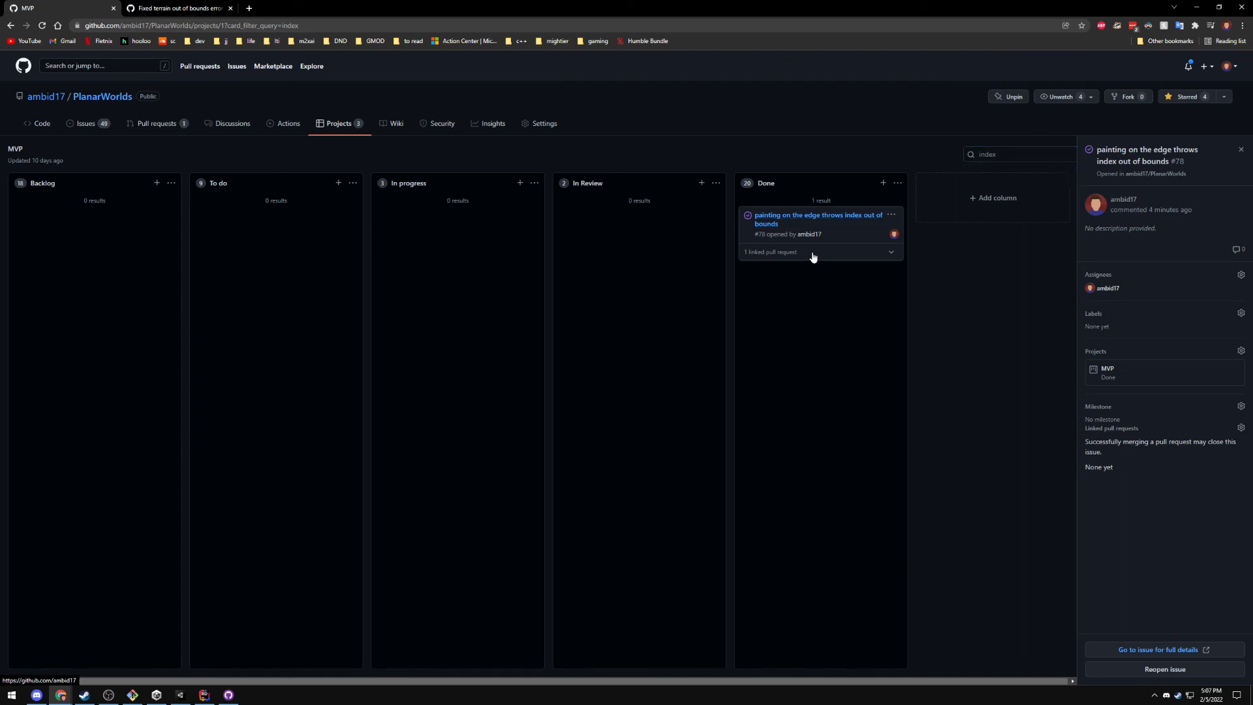
{"action": "left_click", "coordinate": [795, 252]}
{"action": "left_click", "coordinate": [797, 269]}
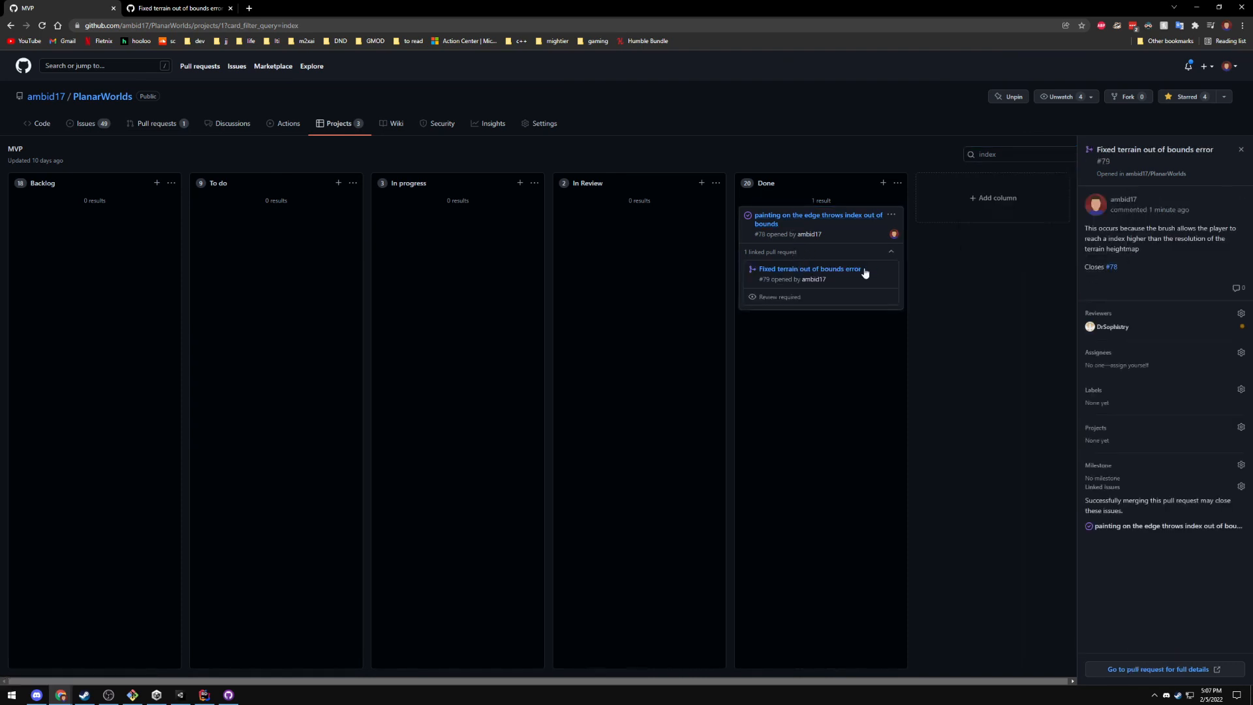
Open pull request #79 on its own page and examine its changed files
{"action": "middle_click", "coordinate": [831, 270]}
{"action": "left_click", "coordinate": [161, 13]}
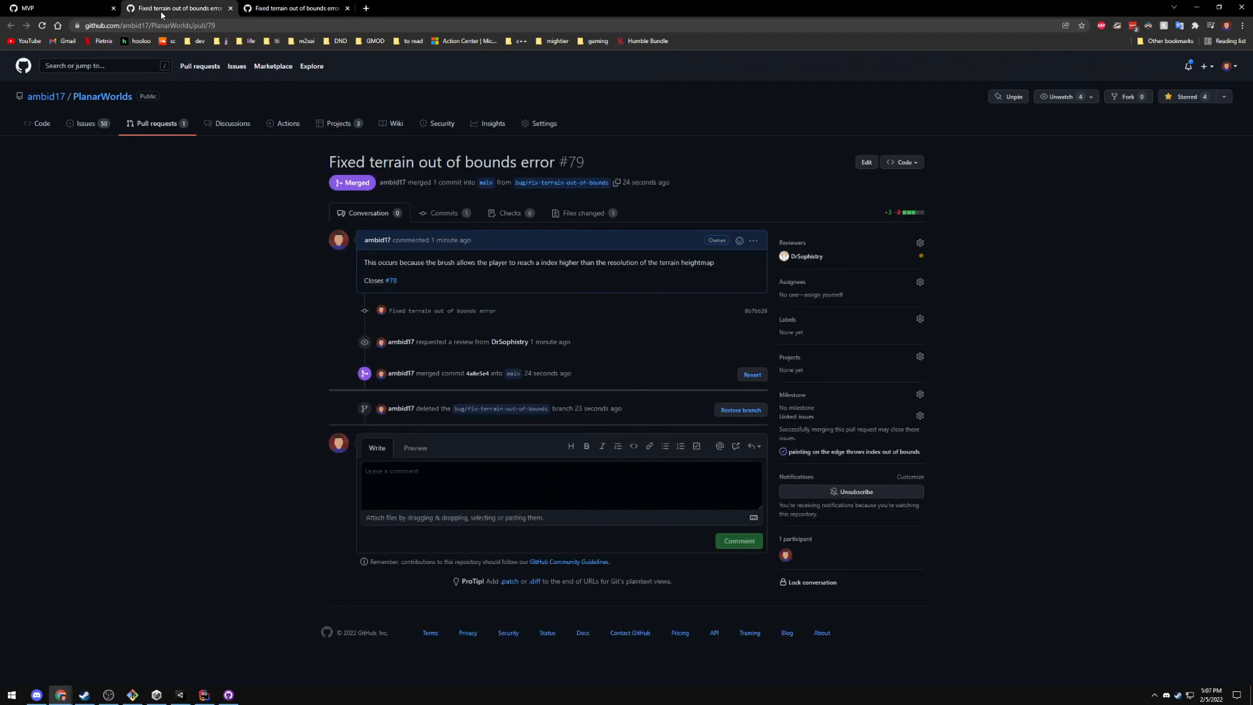
{"action": "left_click", "coordinate": [582, 214]}
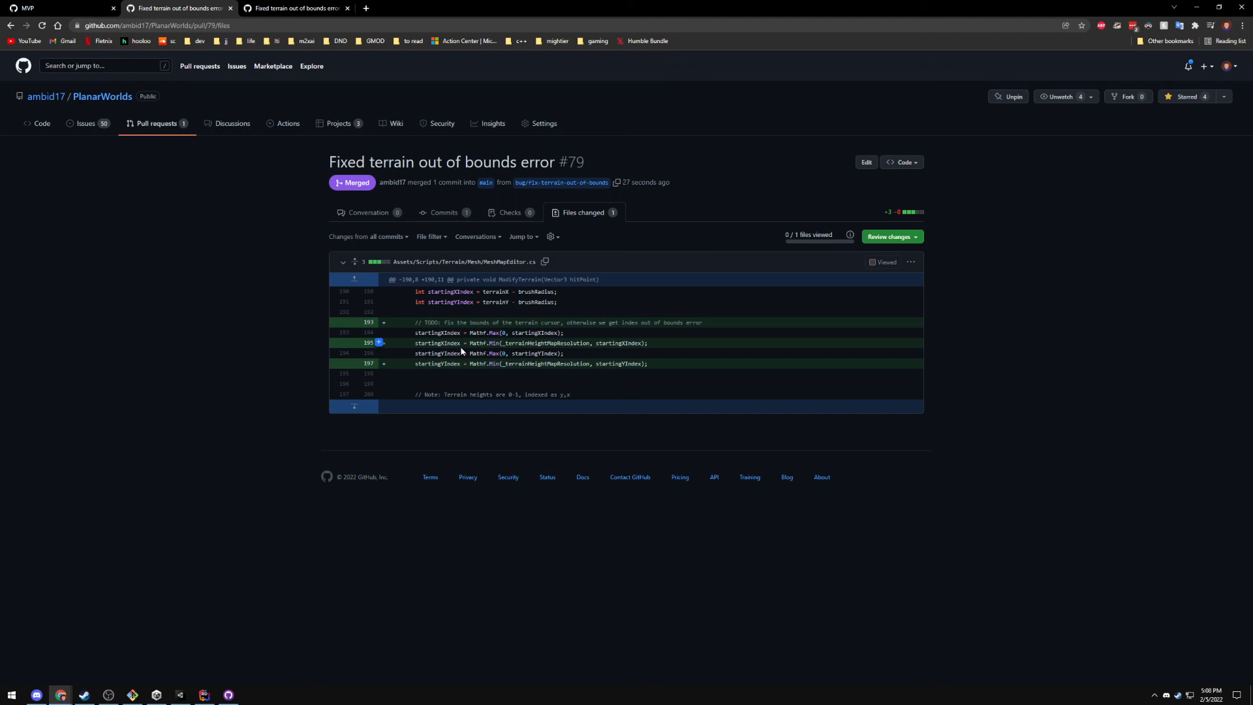
Switch to GitHub Desktop, check out the main branch and pull the merged commits from origin with the history shown
{"action": "left_click", "coordinate": [229, 695]}
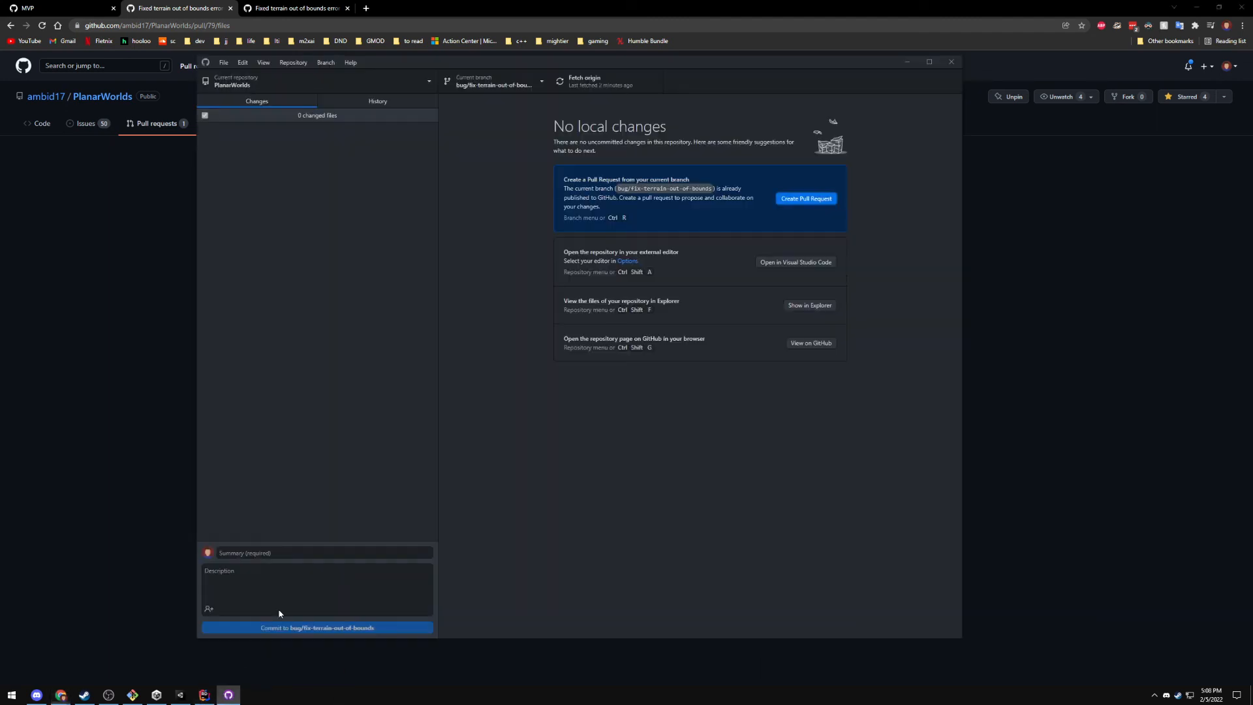
{"action": "left_click", "coordinate": [504, 92]}
{"action": "left_click", "coordinate": [477, 154]}
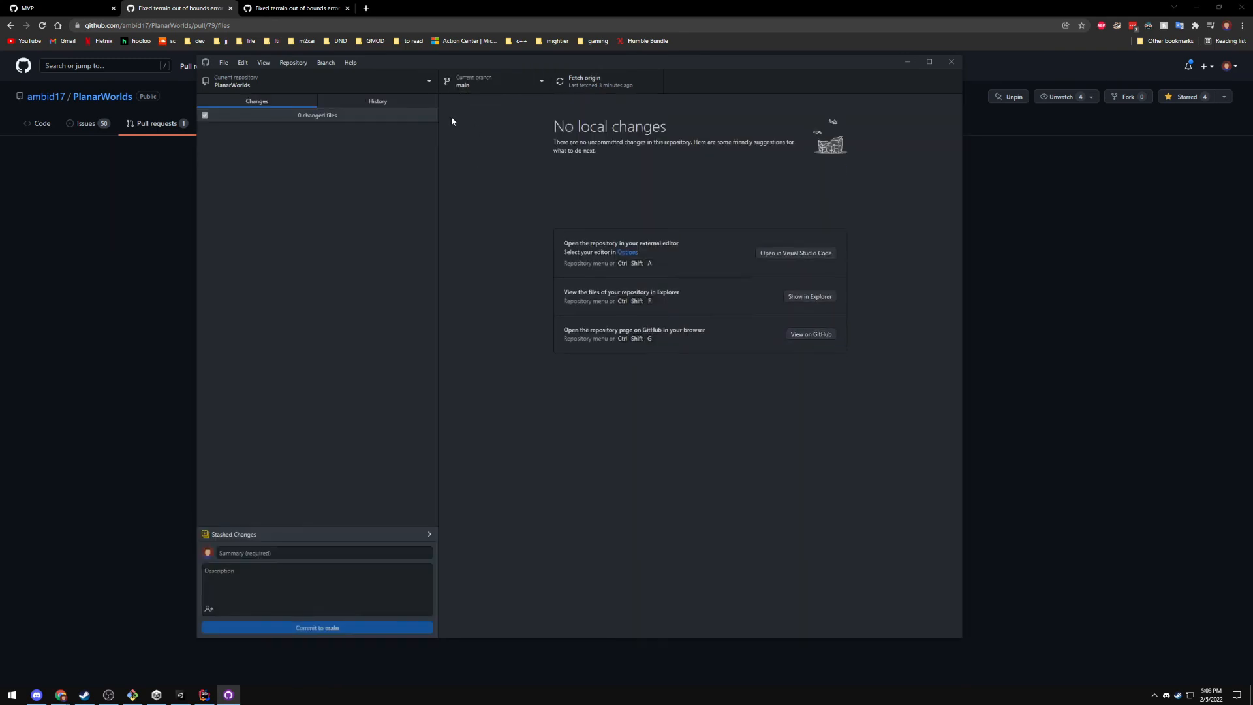
{"action": "left_click", "coordinate": [382, 101]}
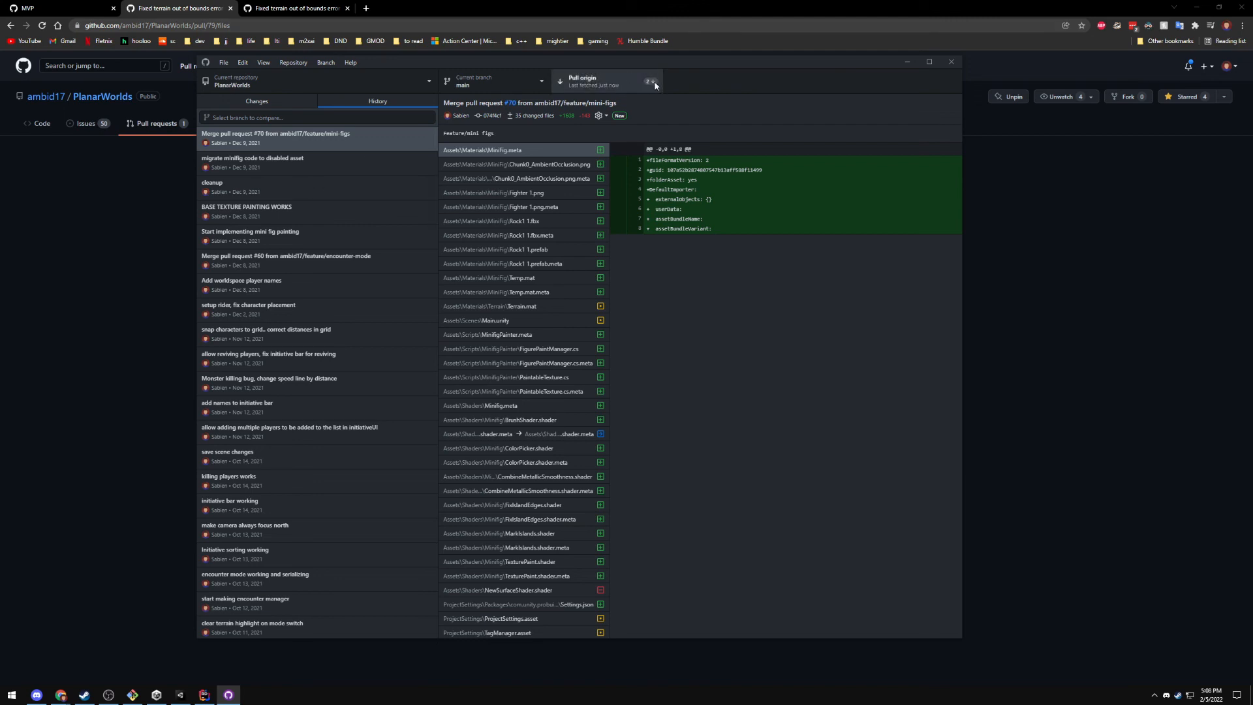
{"action": "left_click", "coordinate": [650, 83]}
Examine the "Fixed terrain out of bounds error" commit and the pull request #79 merge commit in main's history, plus the branch list
{"action": "left_click", "coordinate": [294, 163]}
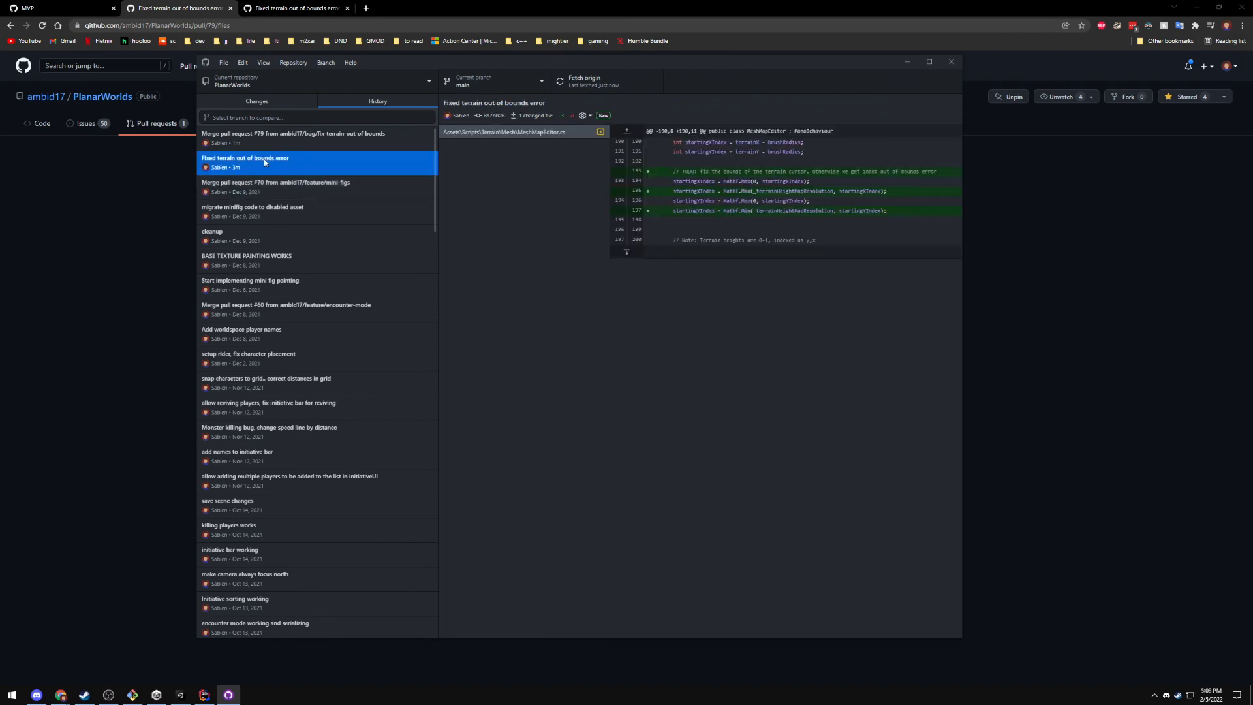
{"action": "left_click", "coordinate": [222, 139]}
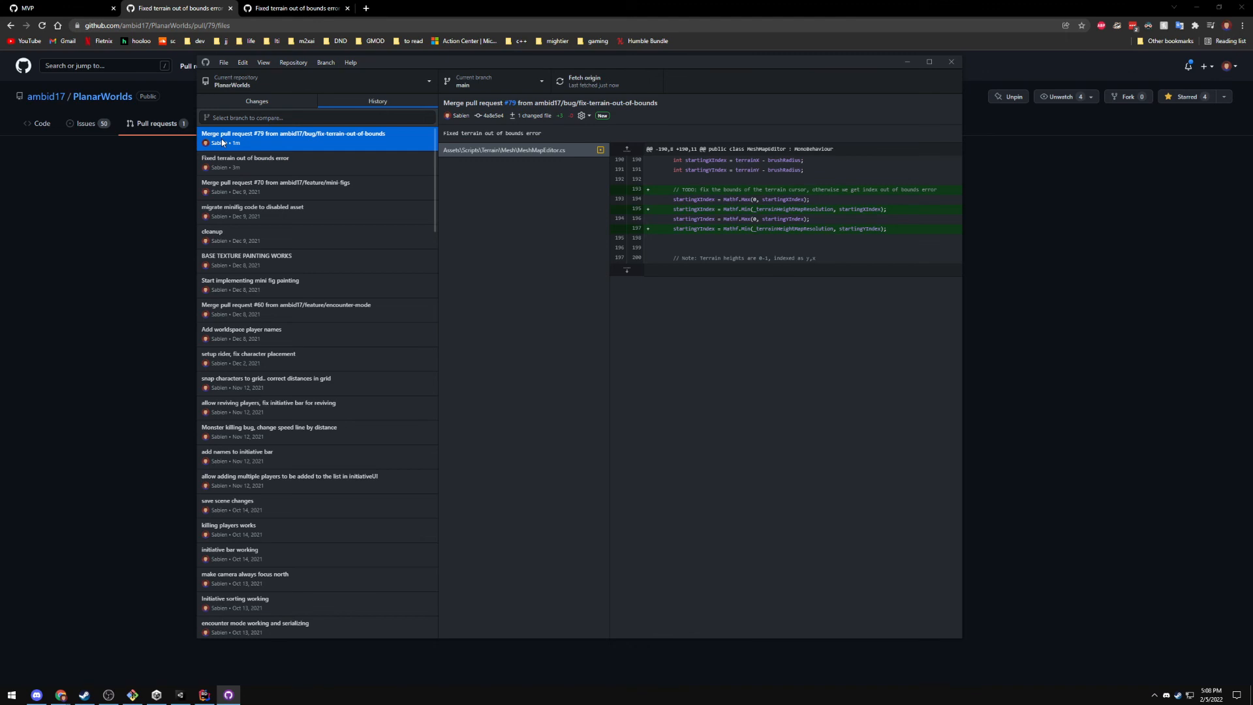
{"action": "left_click", "coordinate": [517, 81]}
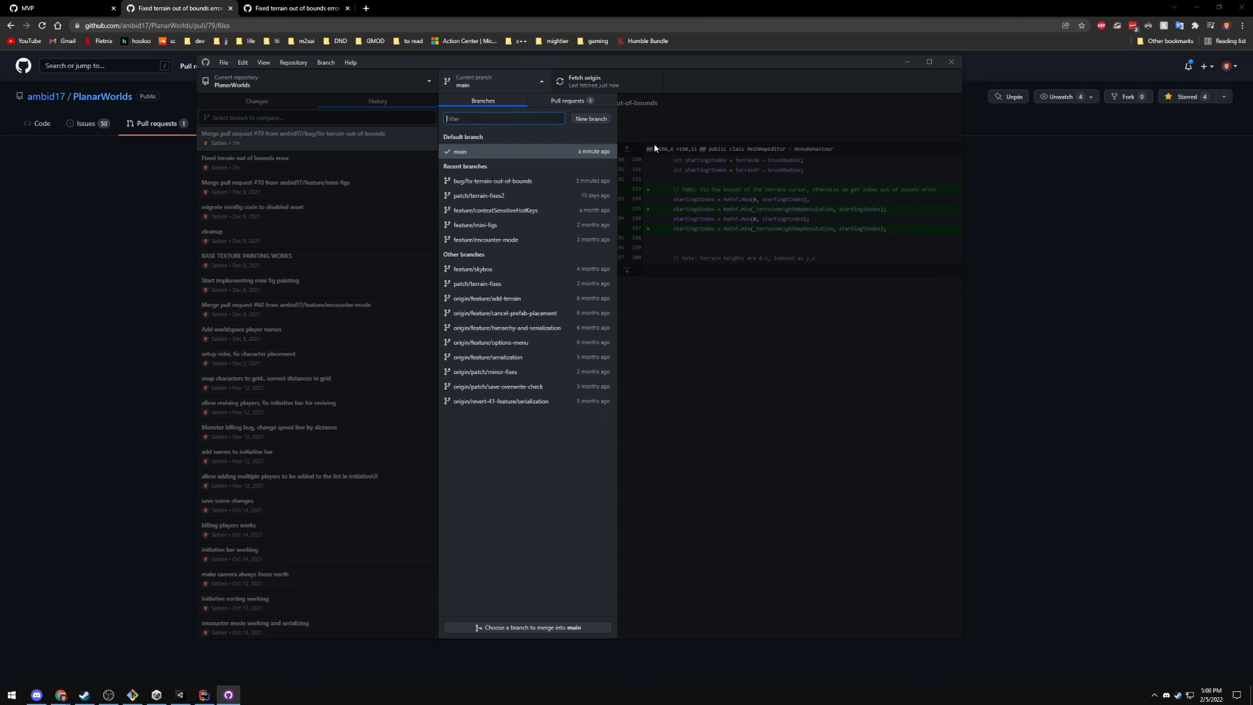
{"action": "left_click", "coordinate": [706, 305]}
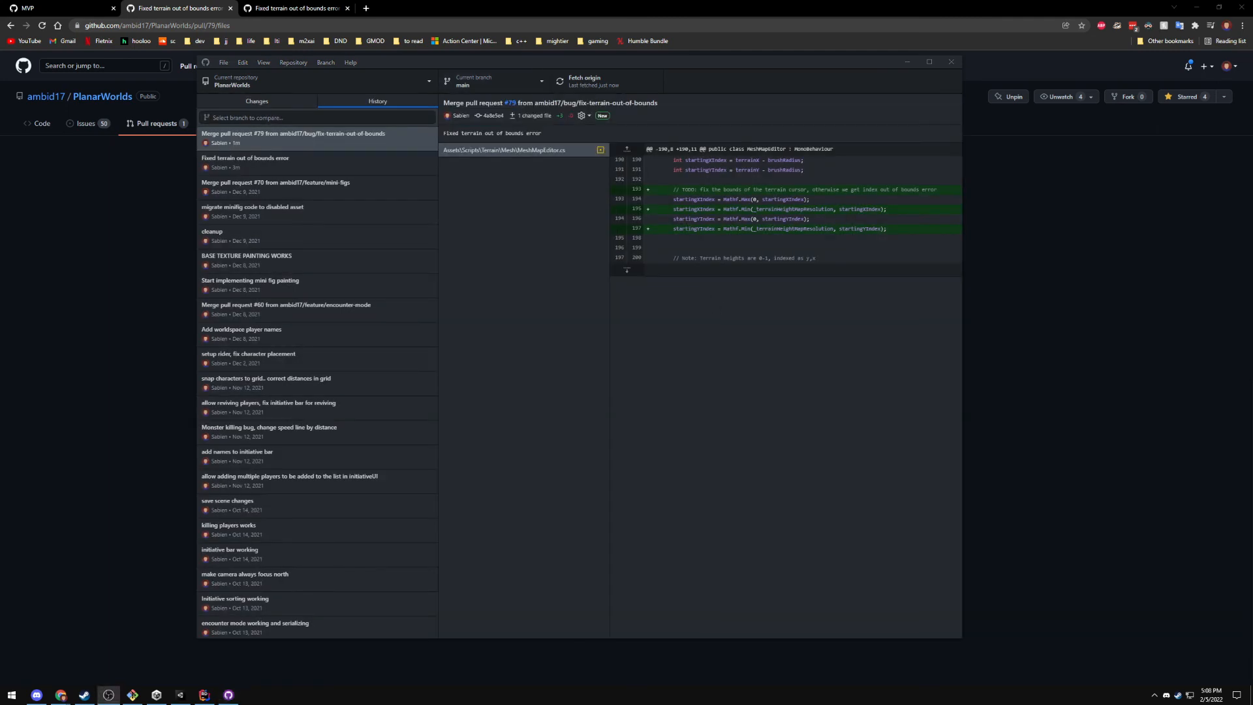